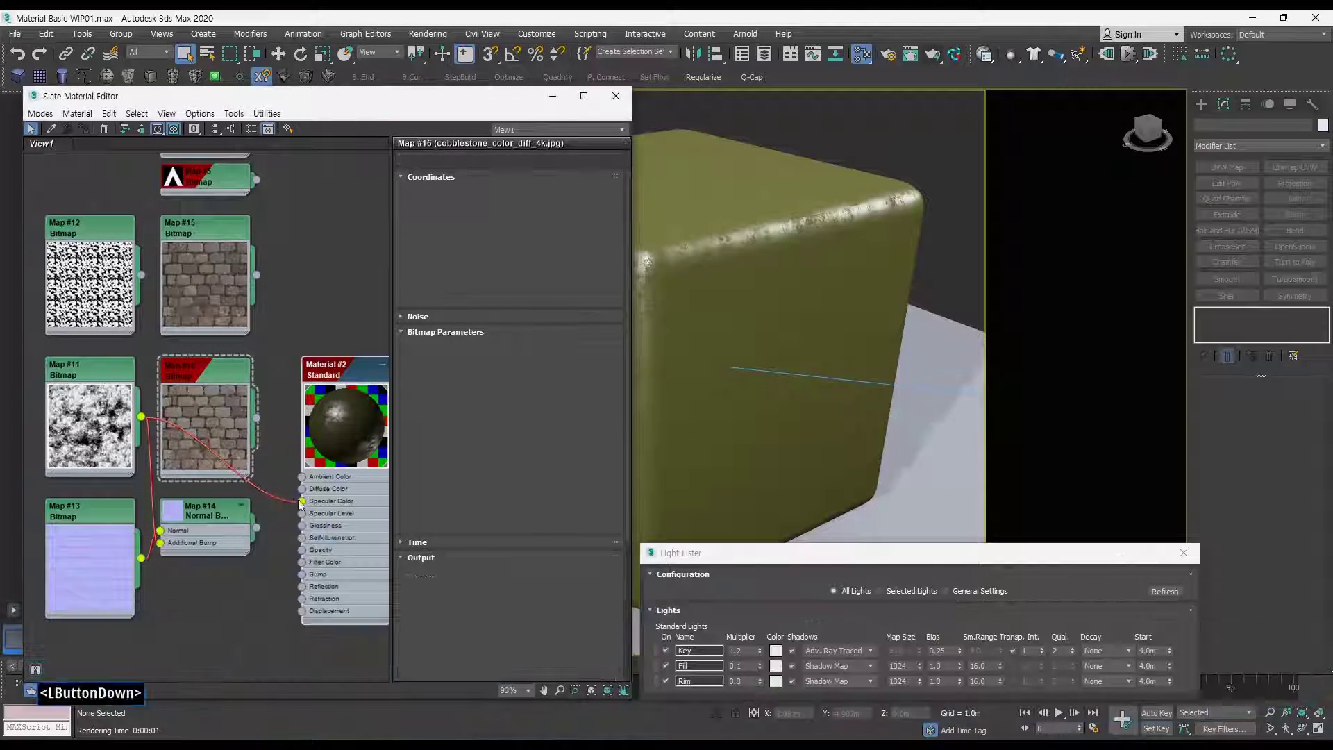
Step: Disconnect the Map #11 rust tile bitmap from the Specular Color input of Material #2
left_click(545, 420)
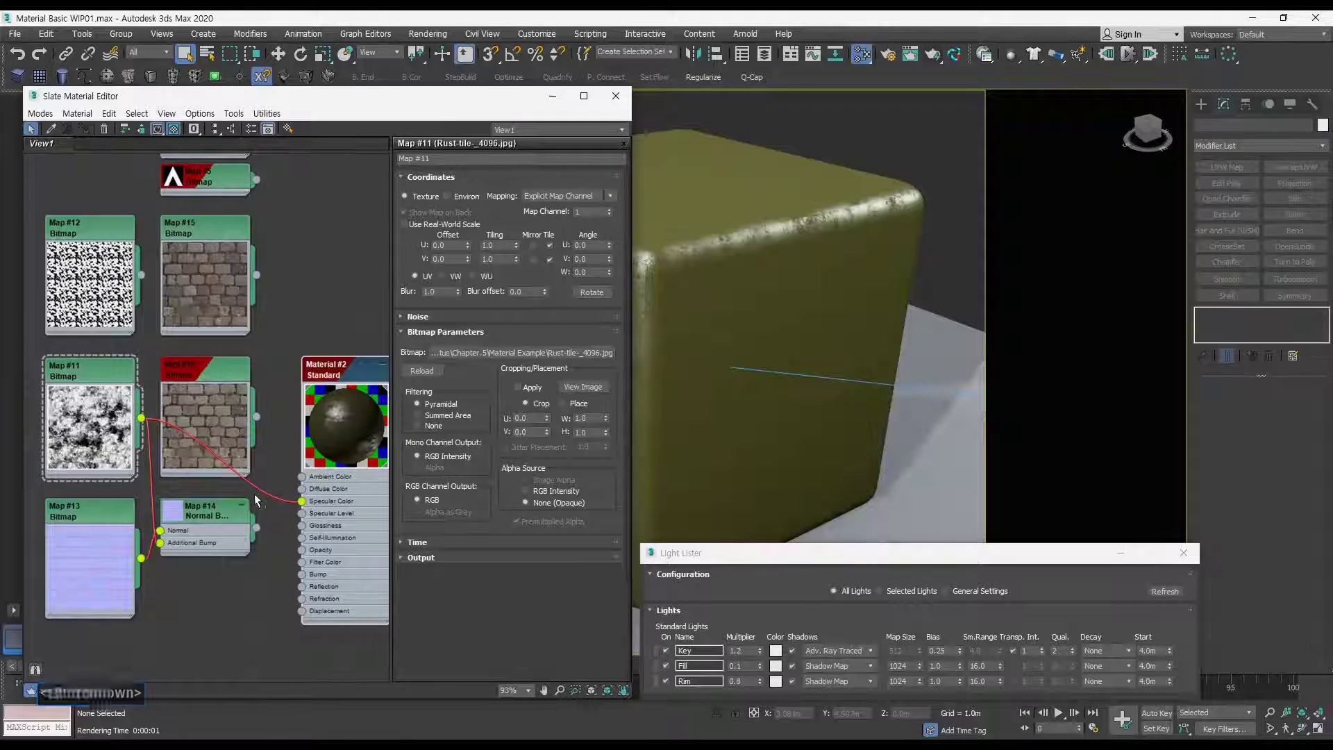
left_click_drag(303, 507, 304, 461)
left_click_drag(264, 97, 261, 201)
Step: Switch the Perspective viewport to the PhysCamera001 camera view
middle_click_drag(722, 298, 970, 347)
middle_click_drag(649, 298, 743, 389)
middle_click_drag(677, 379, 779, 340)
middle_click_drag(778, 340, 732, 368, "alt")
middle_click_drag(732, 312, 744, 409)
left_click(118, 103)
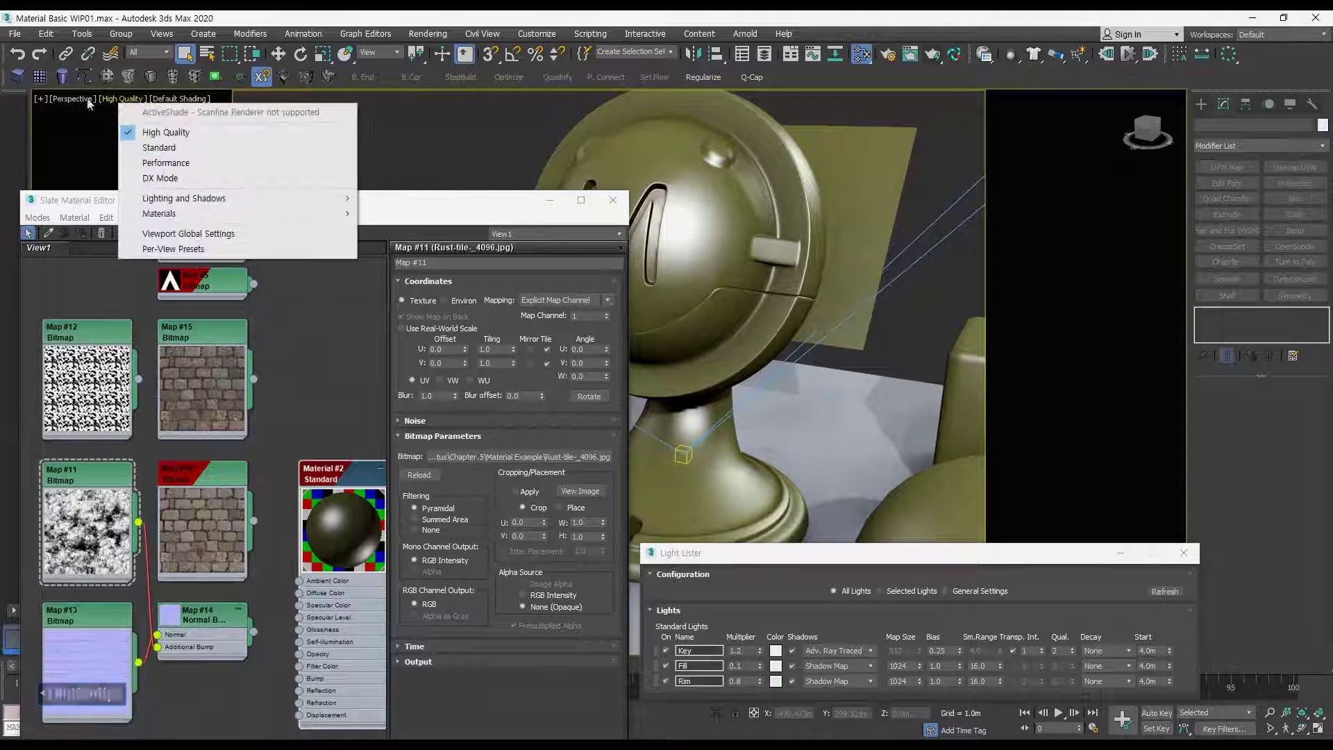
left_click(72, 99)
mouse_move(148, 112)
left_click(360, 112)
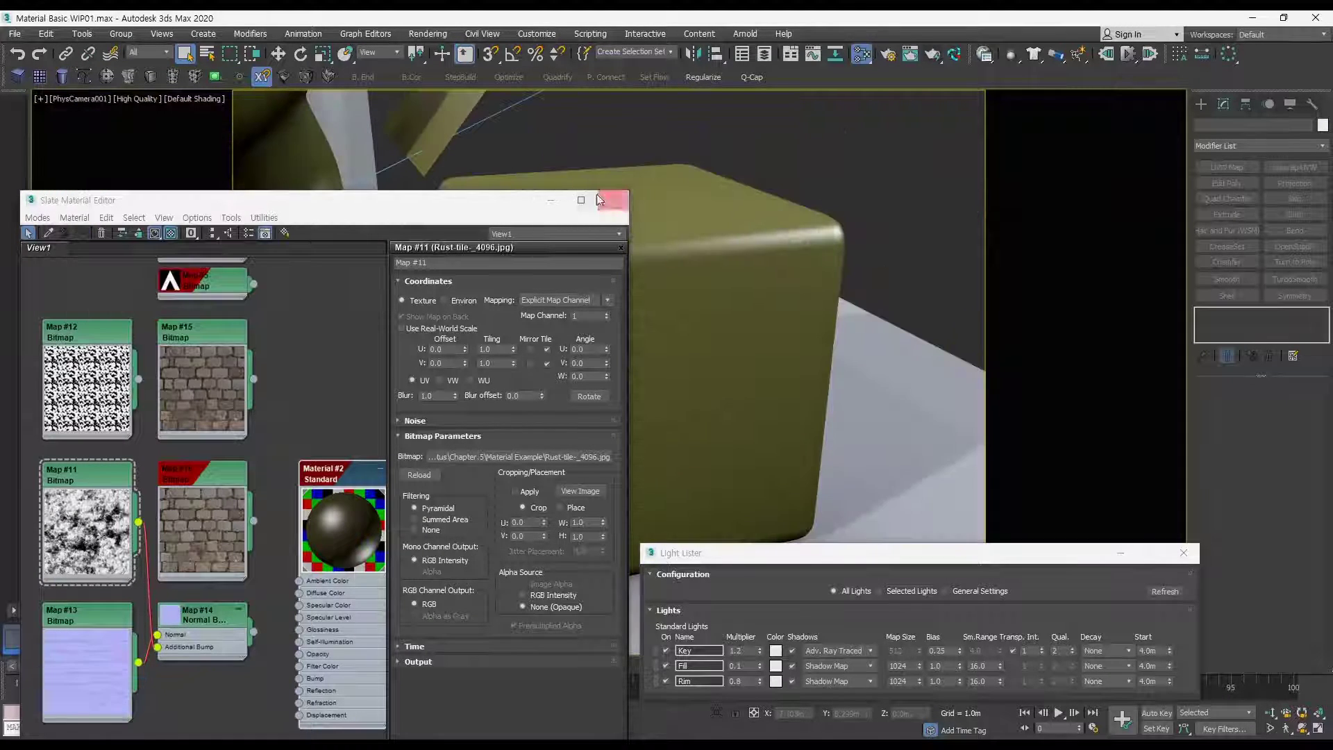
Step: Orbit and dolly the physical camera to frame the whole shader ball with the cylinder, plane and box around it
middle_click_drag(839, 361, 766, 397)
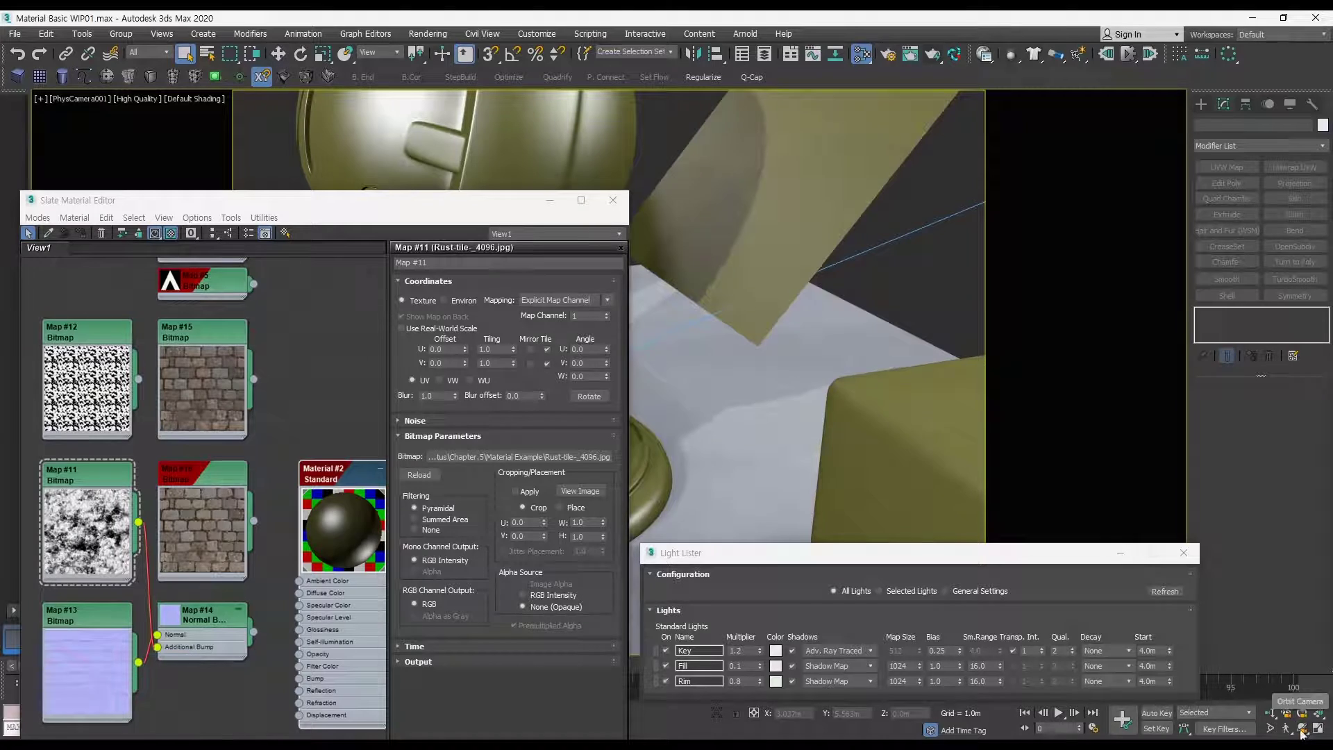
left_click(1301, 730)
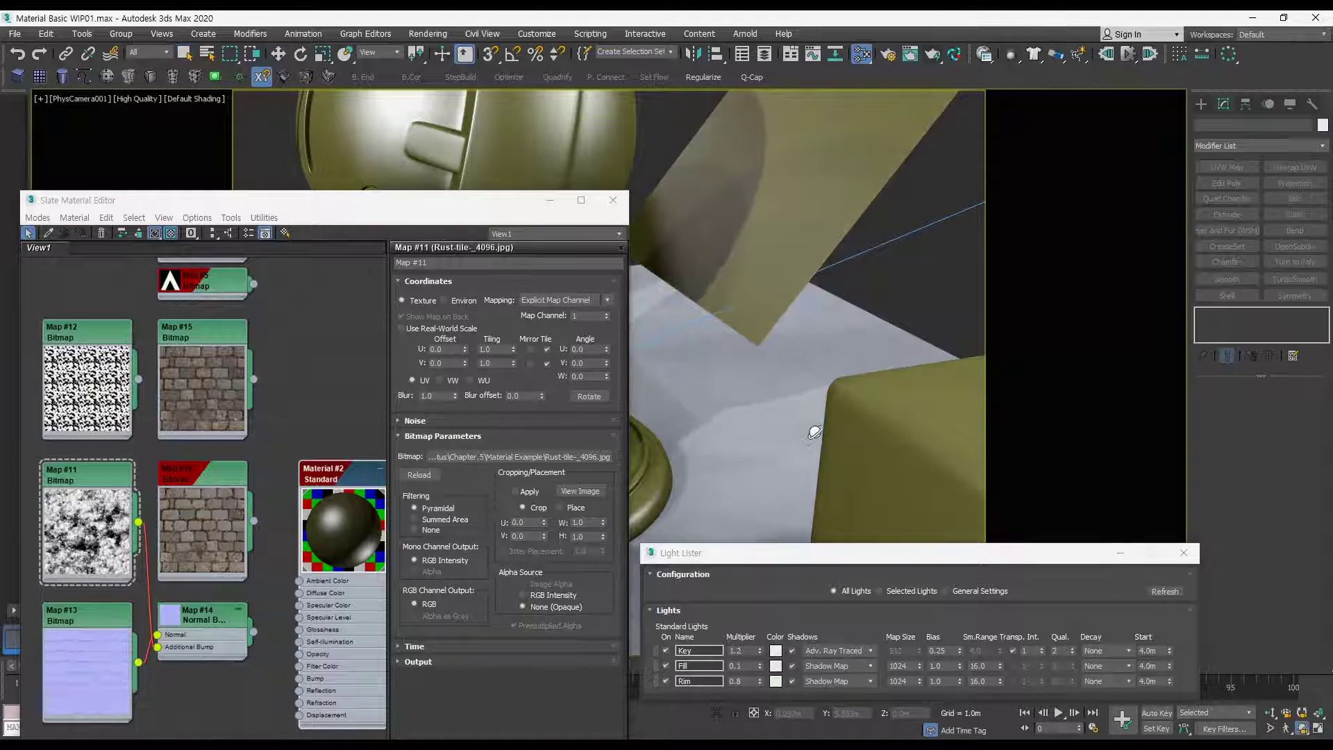
left_click_drag(815, 431, 895, 441)
middle_click_drag(896, 441, 1034, 445)
middle_click_drag(788, 431, 851, 482)
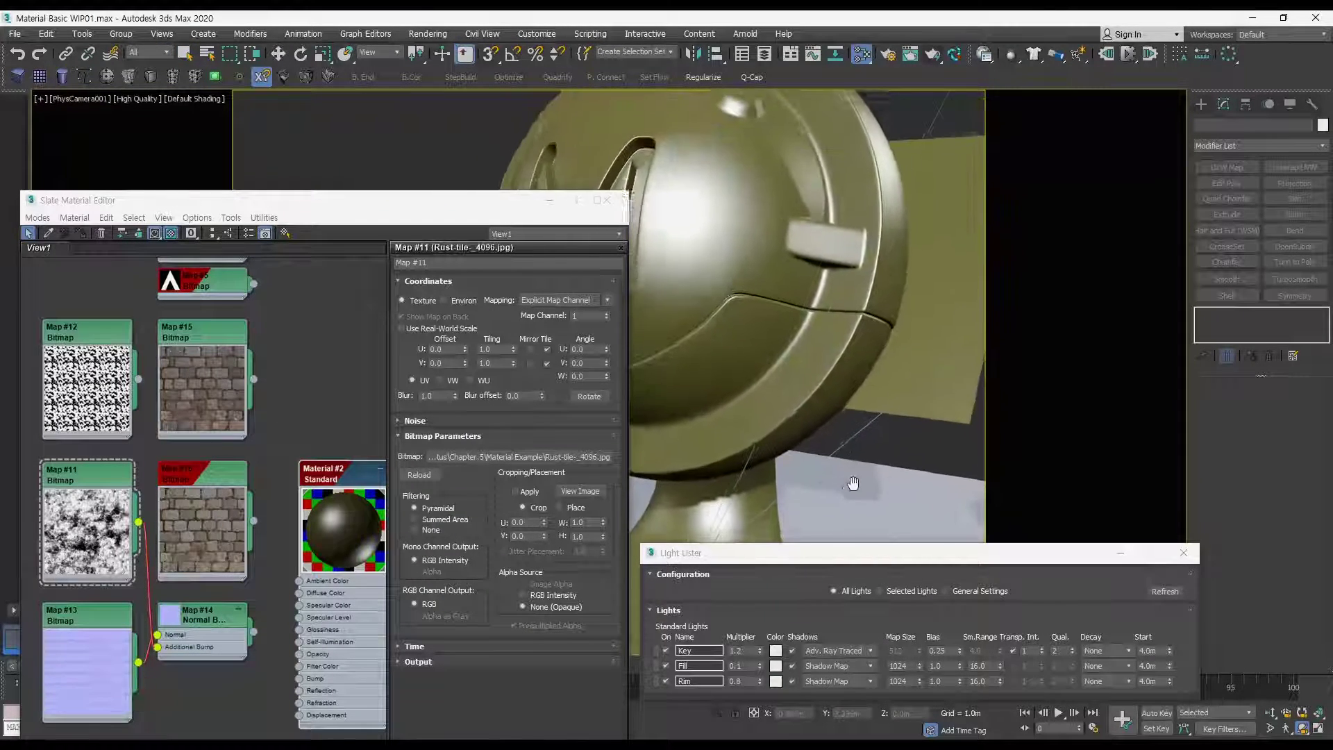
left_click_drag(851, 482, 826, 463)
left_click(1273, 713)
middle_click_drag(817, 430, 685, 366)
left_click(550, 202)
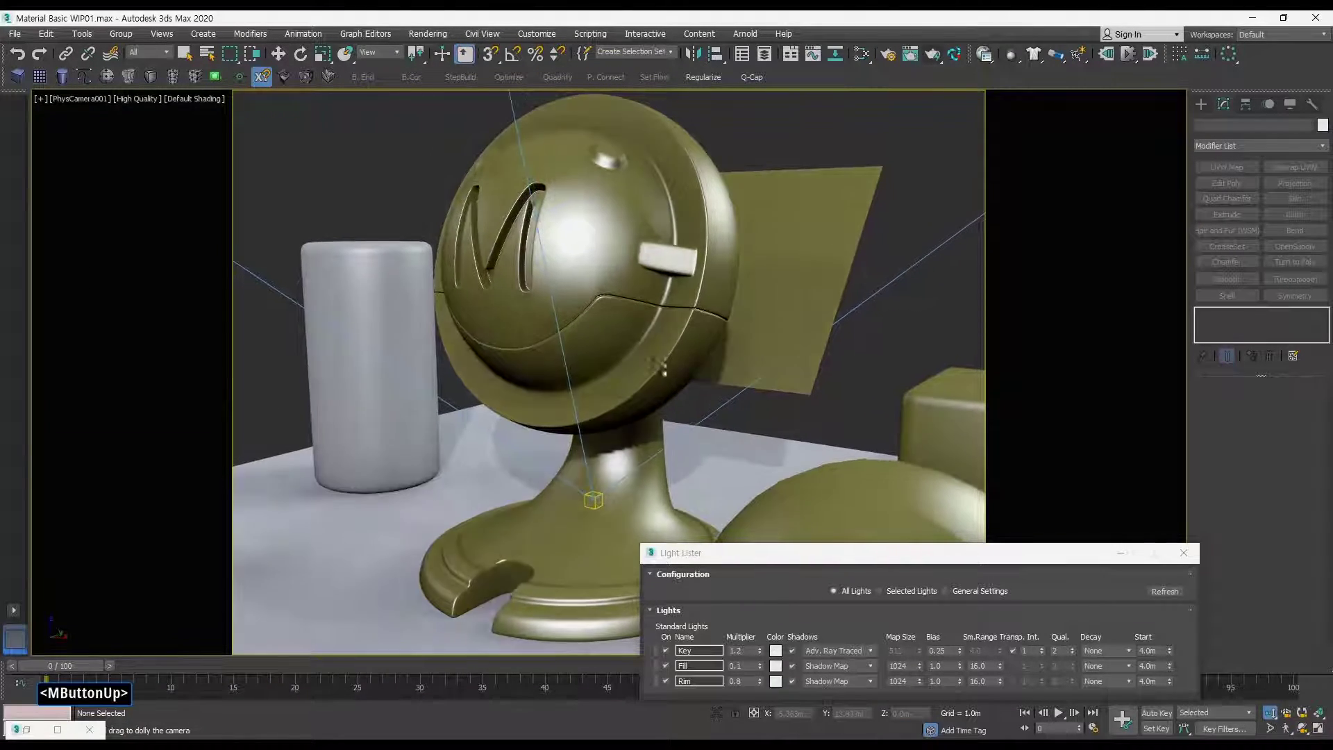
left_click(26, 729)
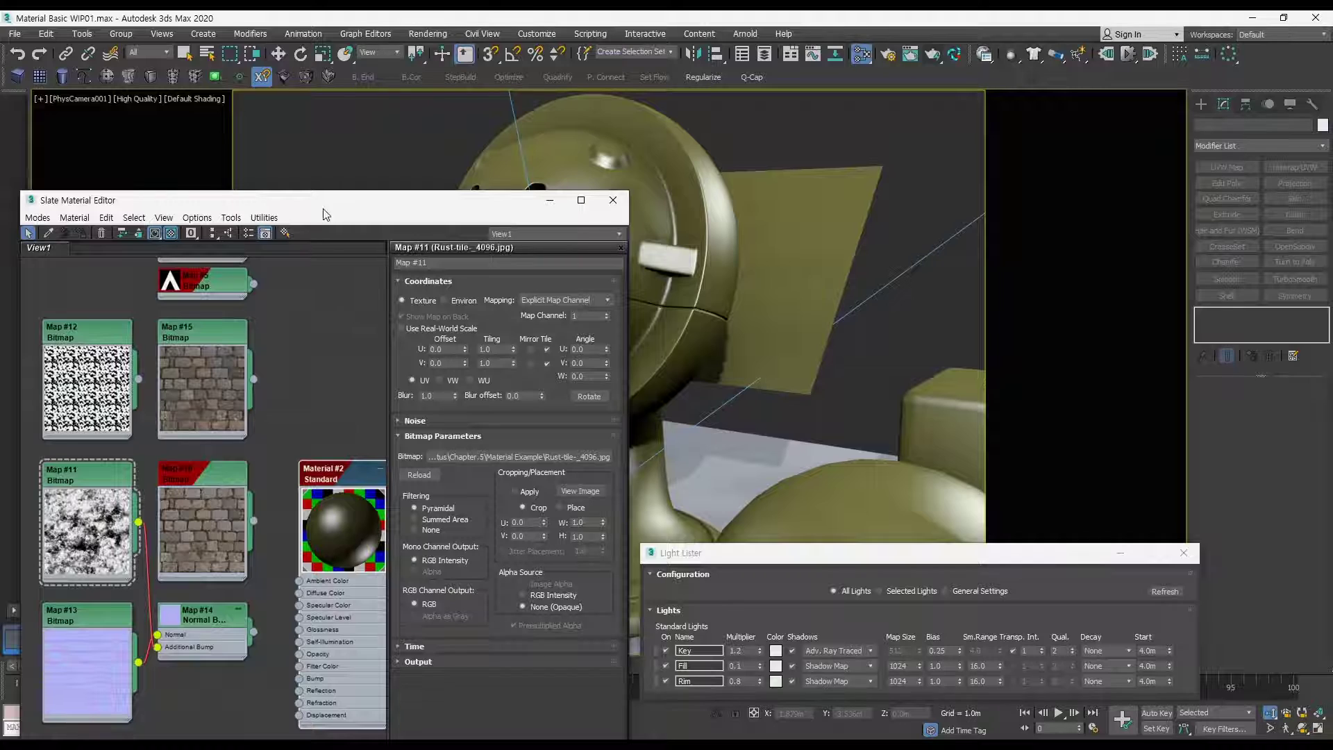
left_click_drag(324, 209, 307, 107)
middle_click_drag(650, 326, 661, 328)
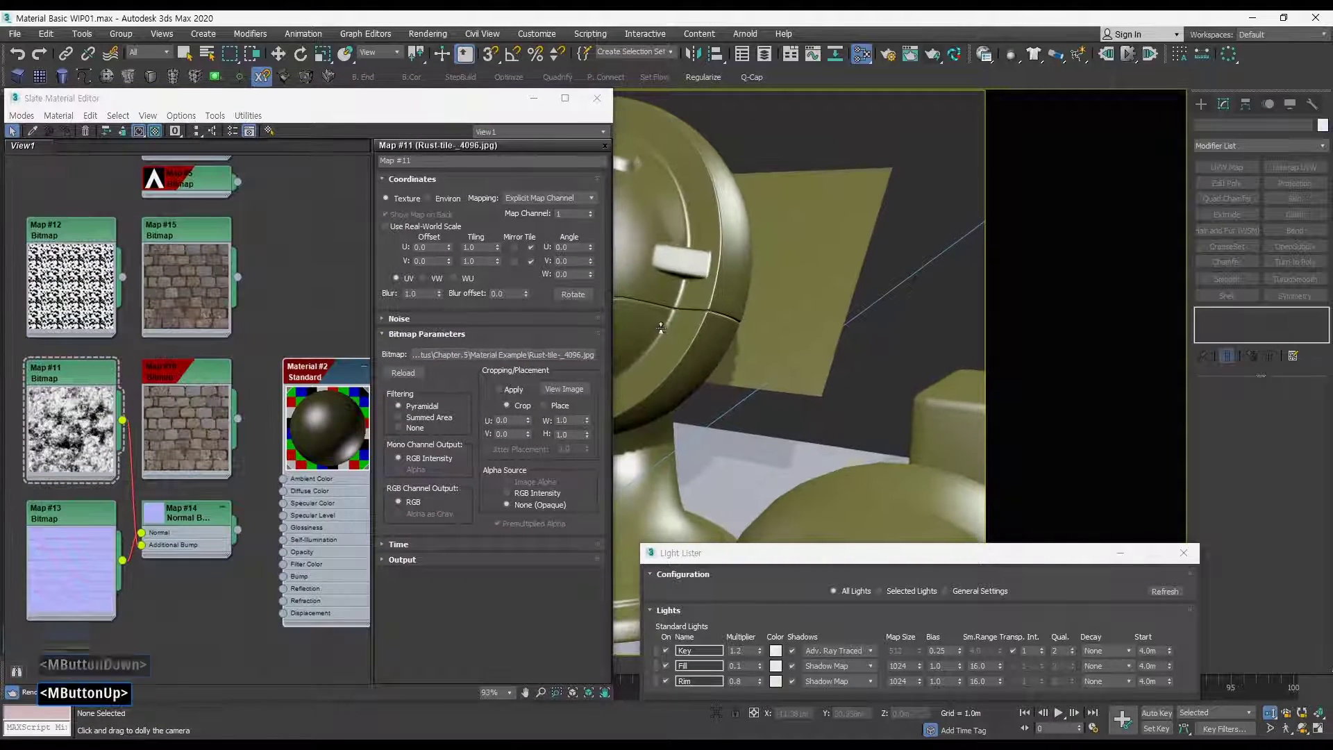
Step: Move the Material #2 node closer to the map nodes and show its parameters
left_click_drag(324, 363, 299, 363)
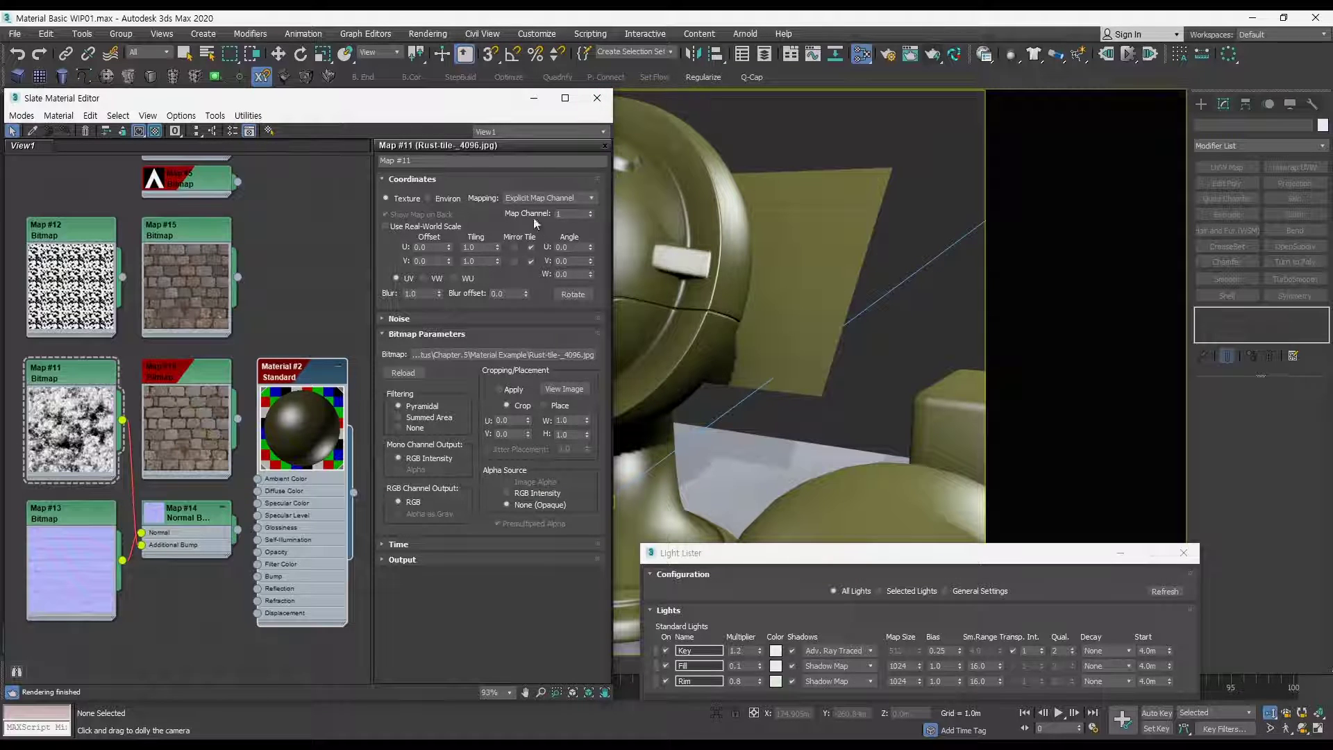
left_click_drag(320, 99, 331, 103)
double_click(308, 379)
middle_click_drag(309, 380, 251, 410)
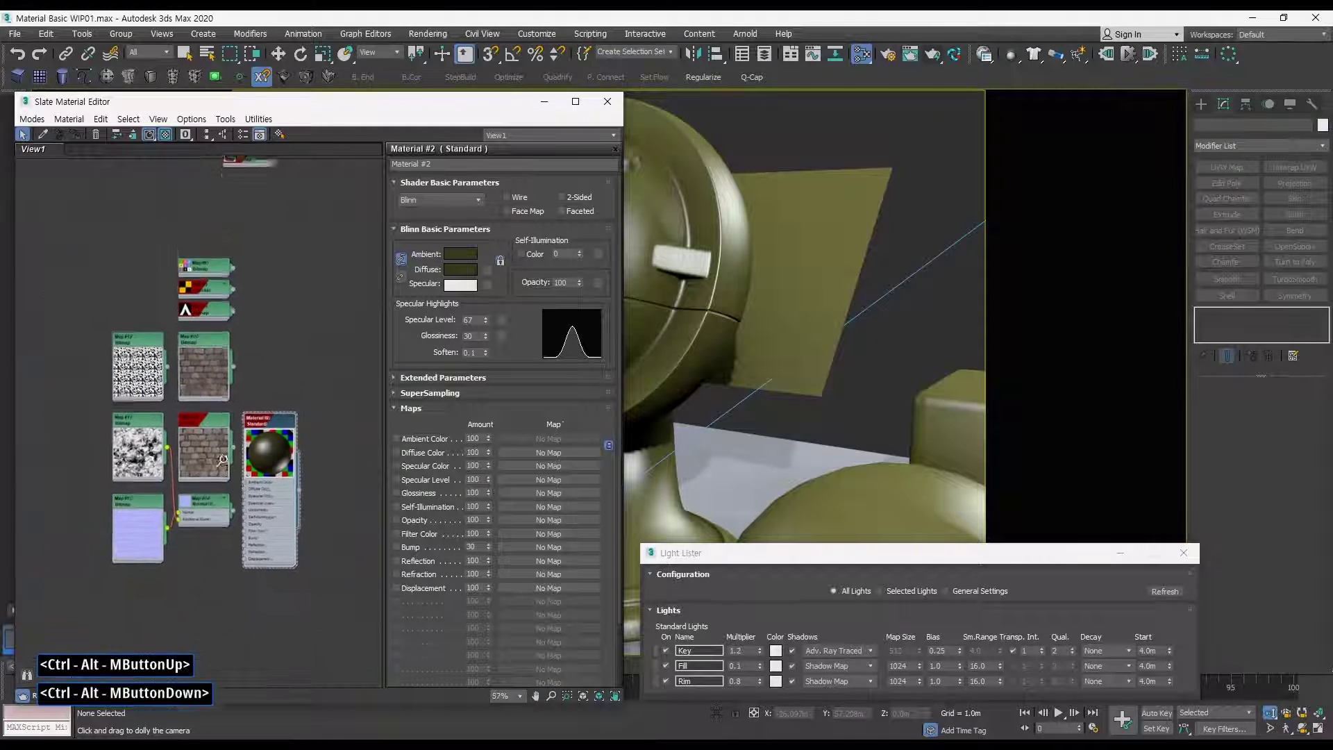
Step: Shrink the preview thumbnails of the bitmap nodes Map #15, #16, #11, #12 and #13
left_click_drag(61, 255, 231, 415)
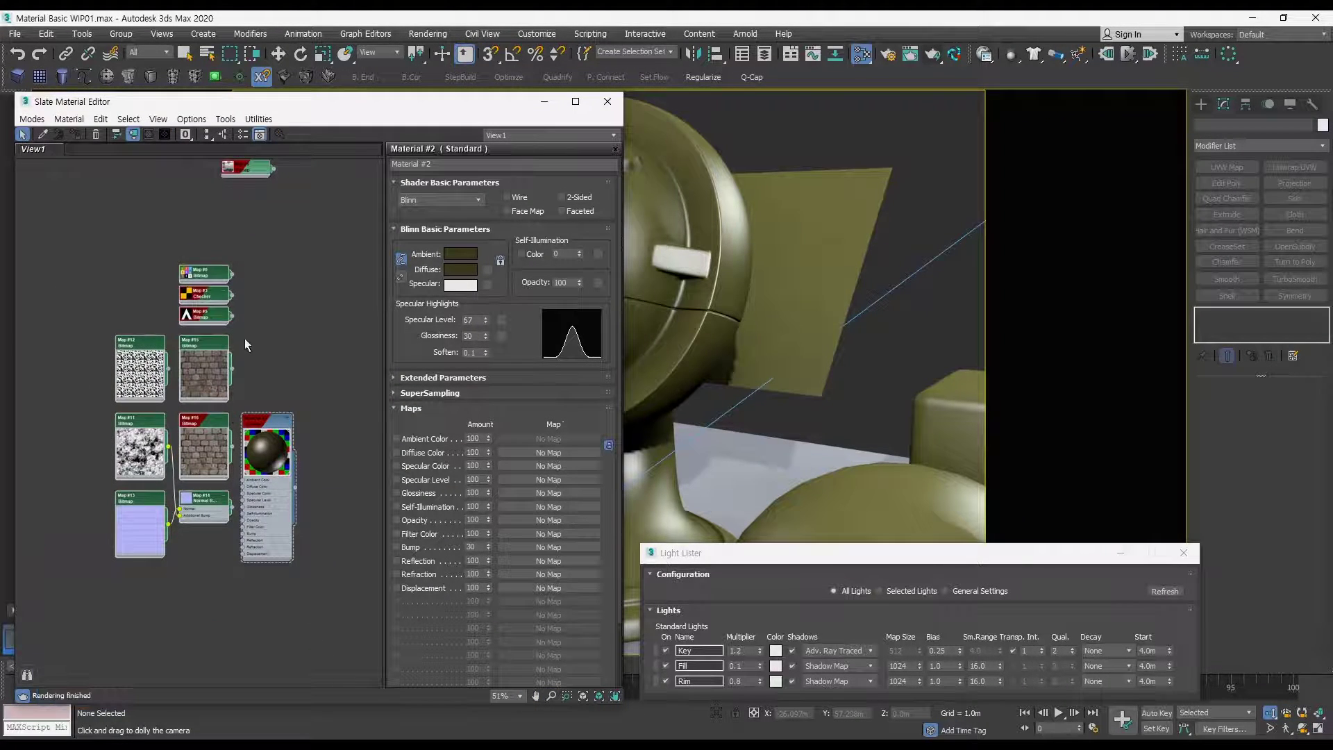
double_click(208, 365)
double_click(206, 445)
double_click(140, 449)
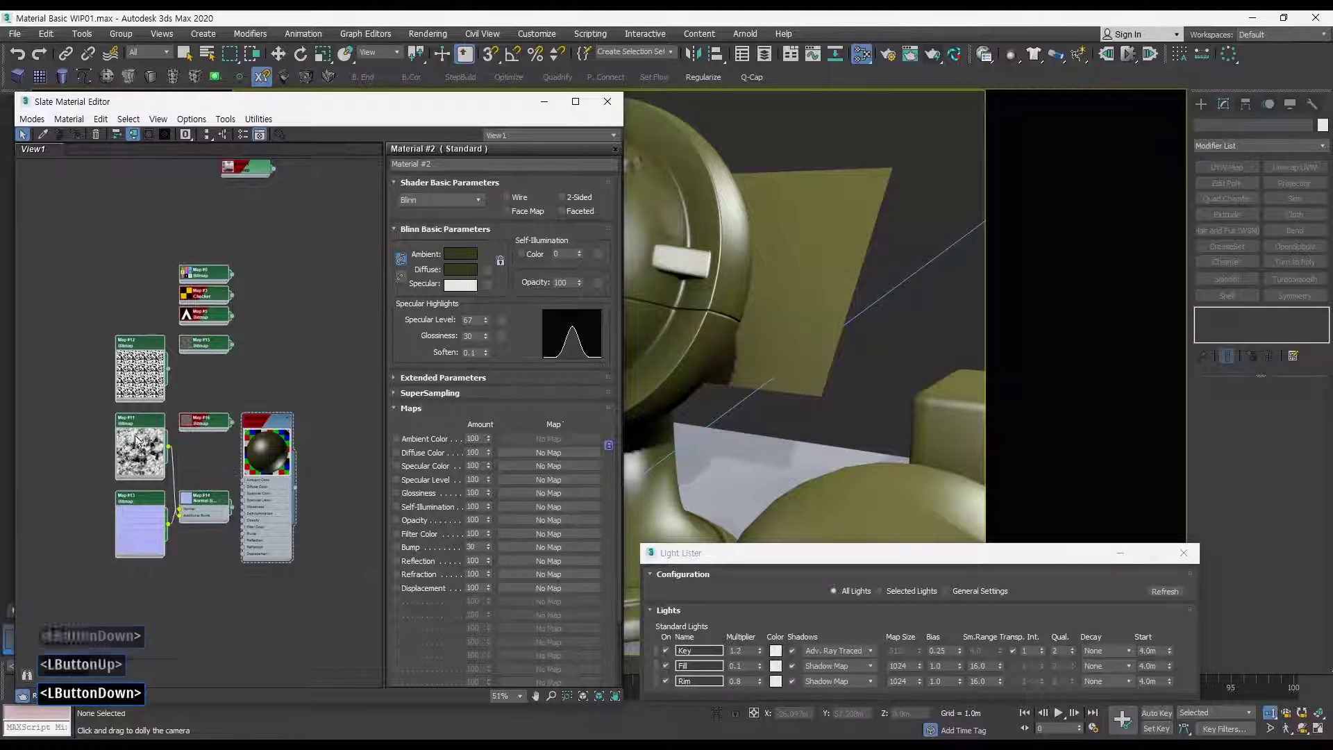
double_click(137, 379)
double_click(140, 524)
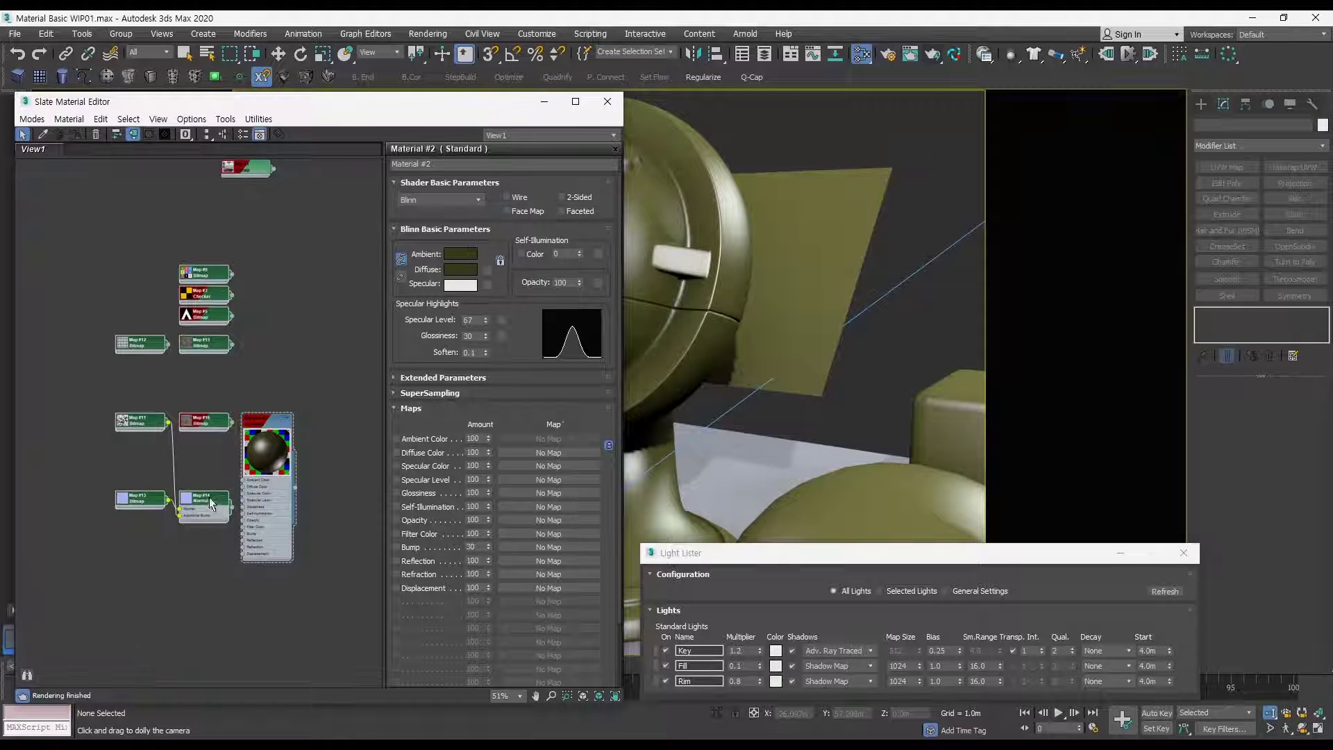
Step: Move the two lower rows of map nodes up to close the gaps below Map #12 and Map #15
left_click_drag(102, 399, 220, 546)
left_click_drag(200, 426, 197, 377)
left_click_drag(58, 434, 222, 511)
left_click_drag(201, 449, 201, 392)
middle_click_drag(215, 406, 218, 400)
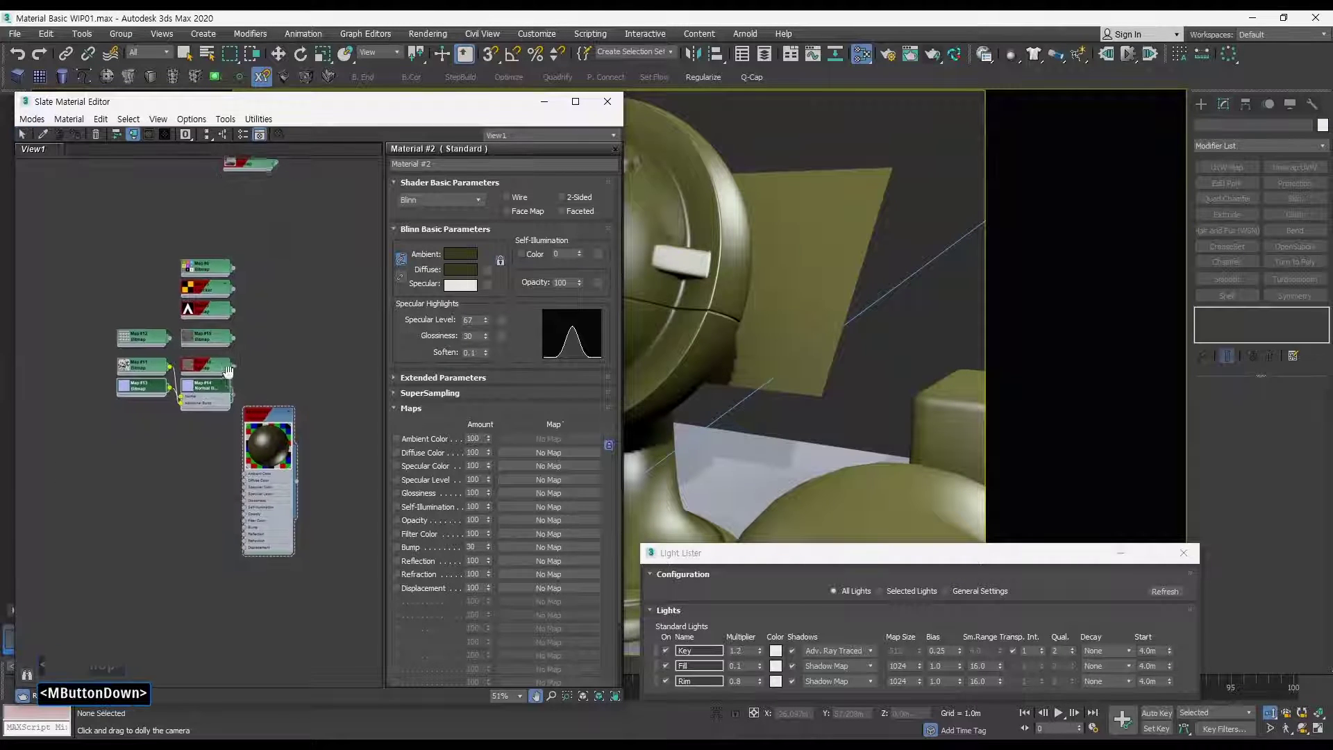
Step: Place the Material #2 node below the map nodes, with its parameters open and its inputs enlarged for reading
left_click_drag(260, 418, 199, 444)
middle_click_drag(225, 442, 240, 433, "ctrl+alt")
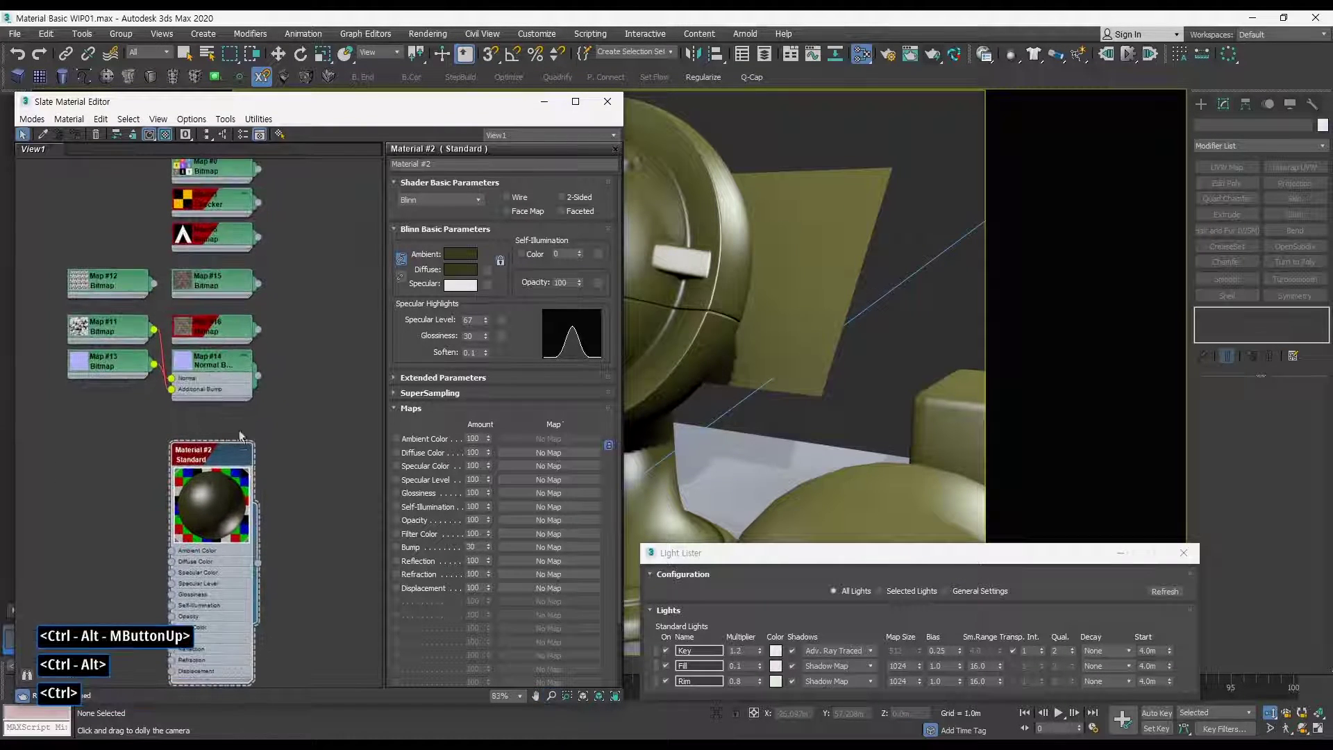
middle_click_drag(250, 491, 218, 216)
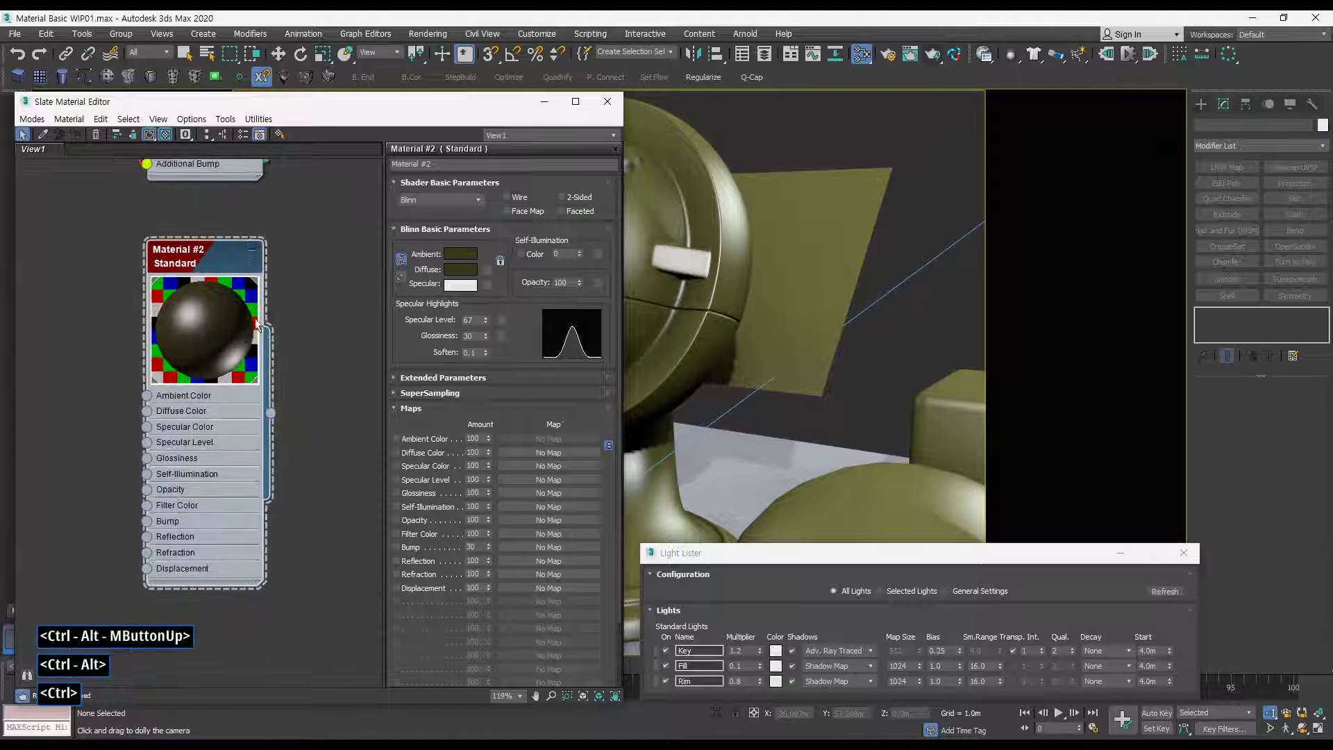
double_click(212, 268)
middle_click_drag(690, 357, 717, 359)
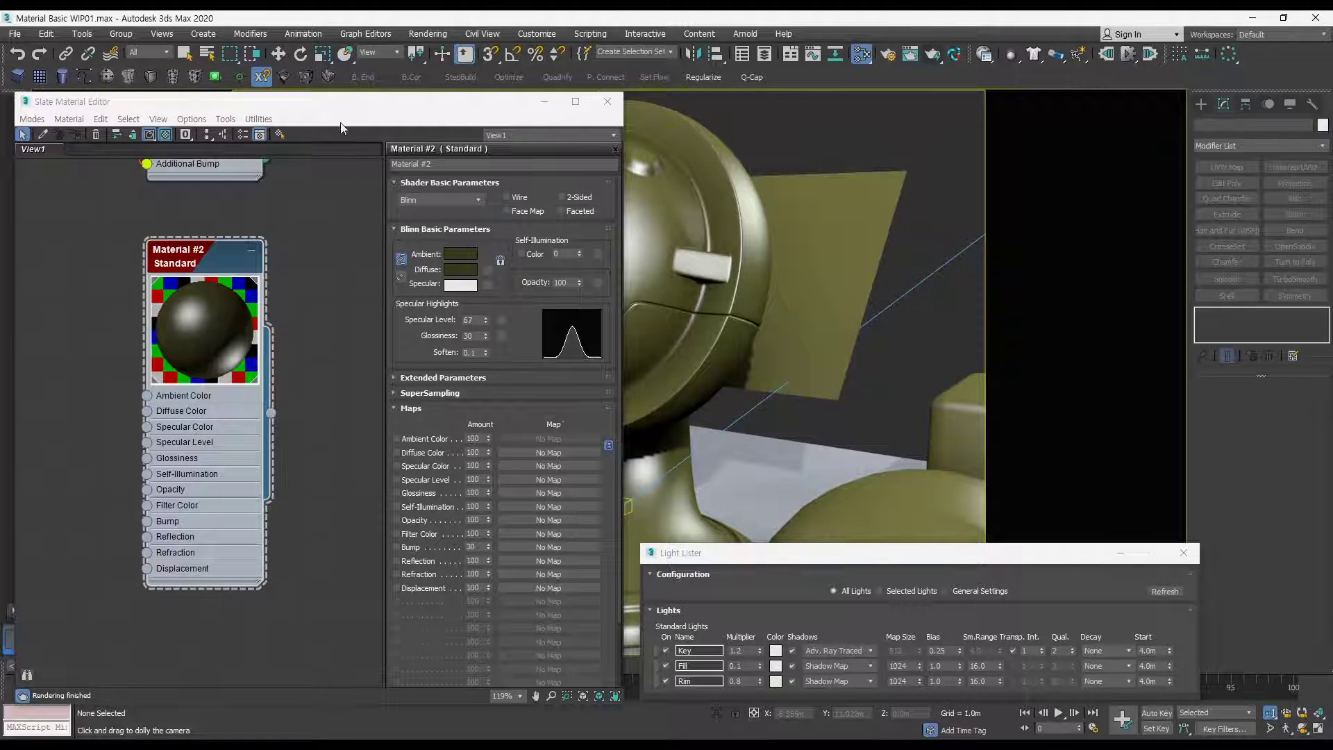
left_click_drag(340, 105, 347, 100)
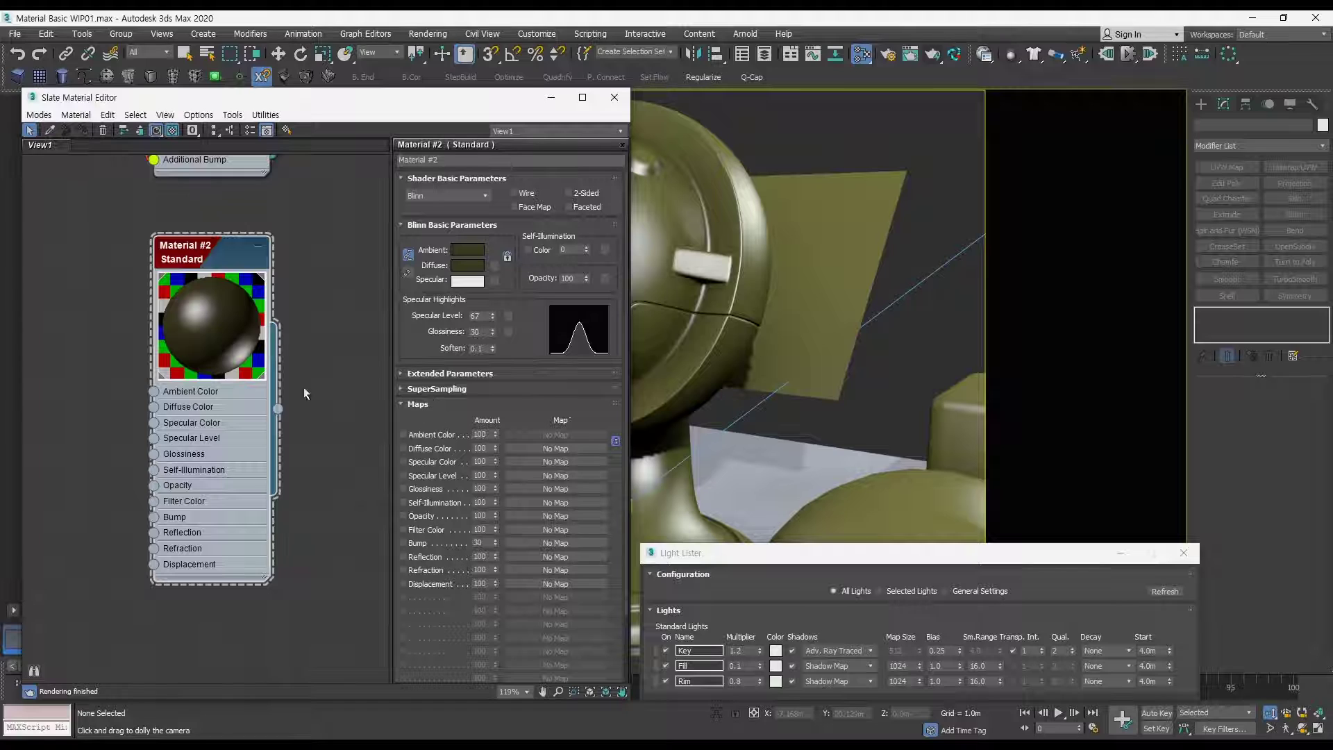
left_click_drag(210, 253, 263, 259)
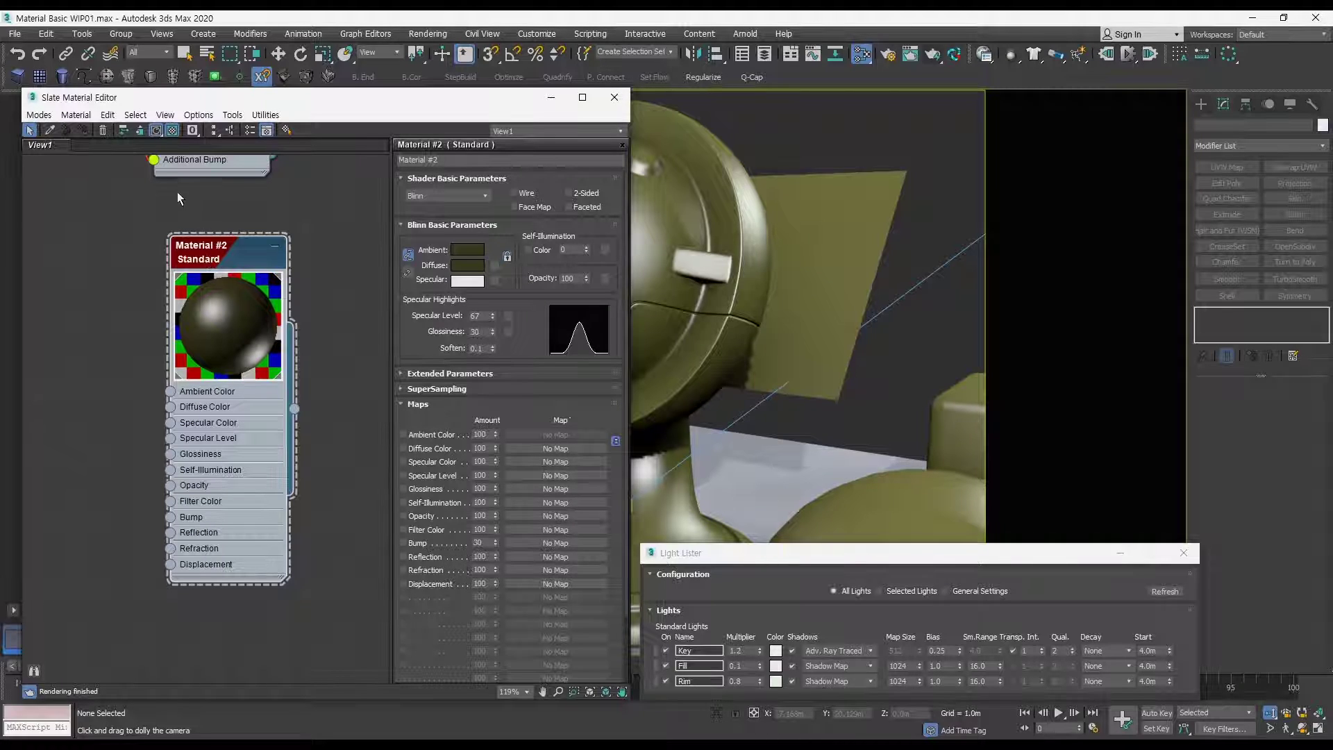
middle_click_drag(252, 361, 261, 316, "ctrl+alt")
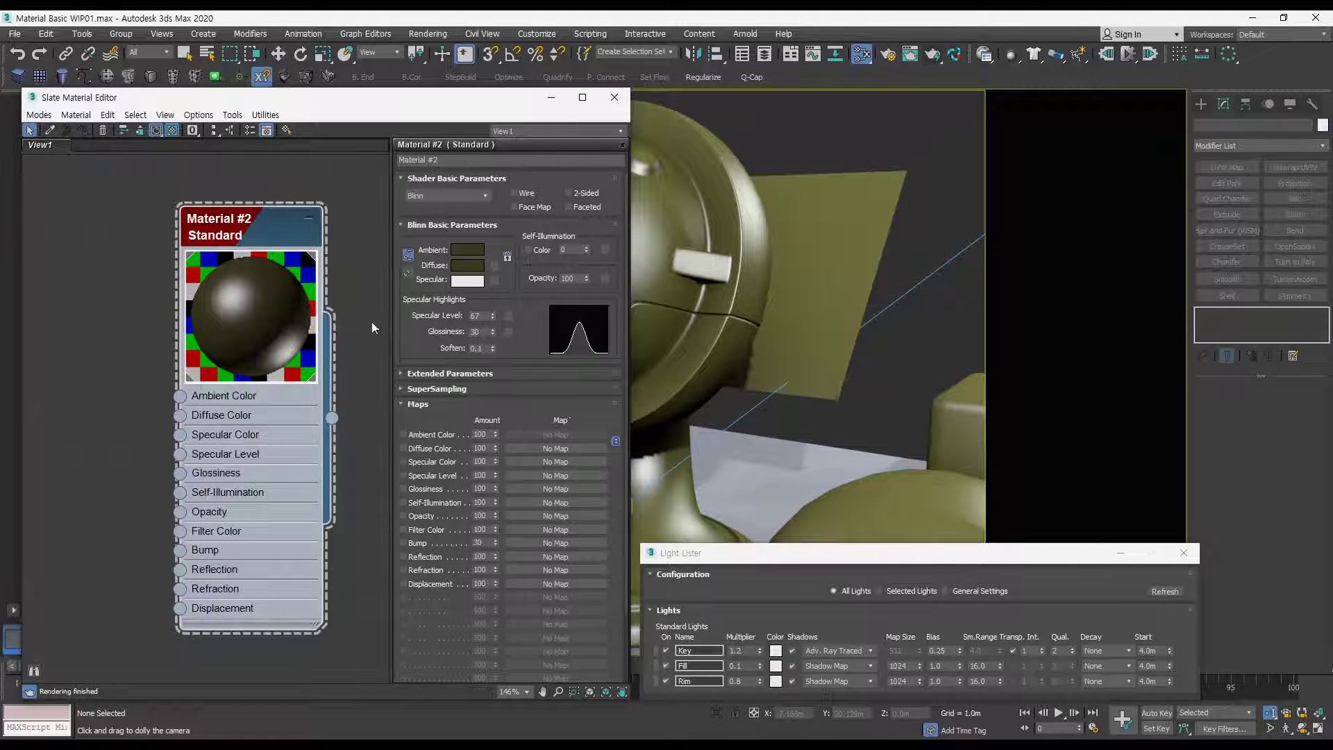
middle_click_drag(372, 322, 390, 321)
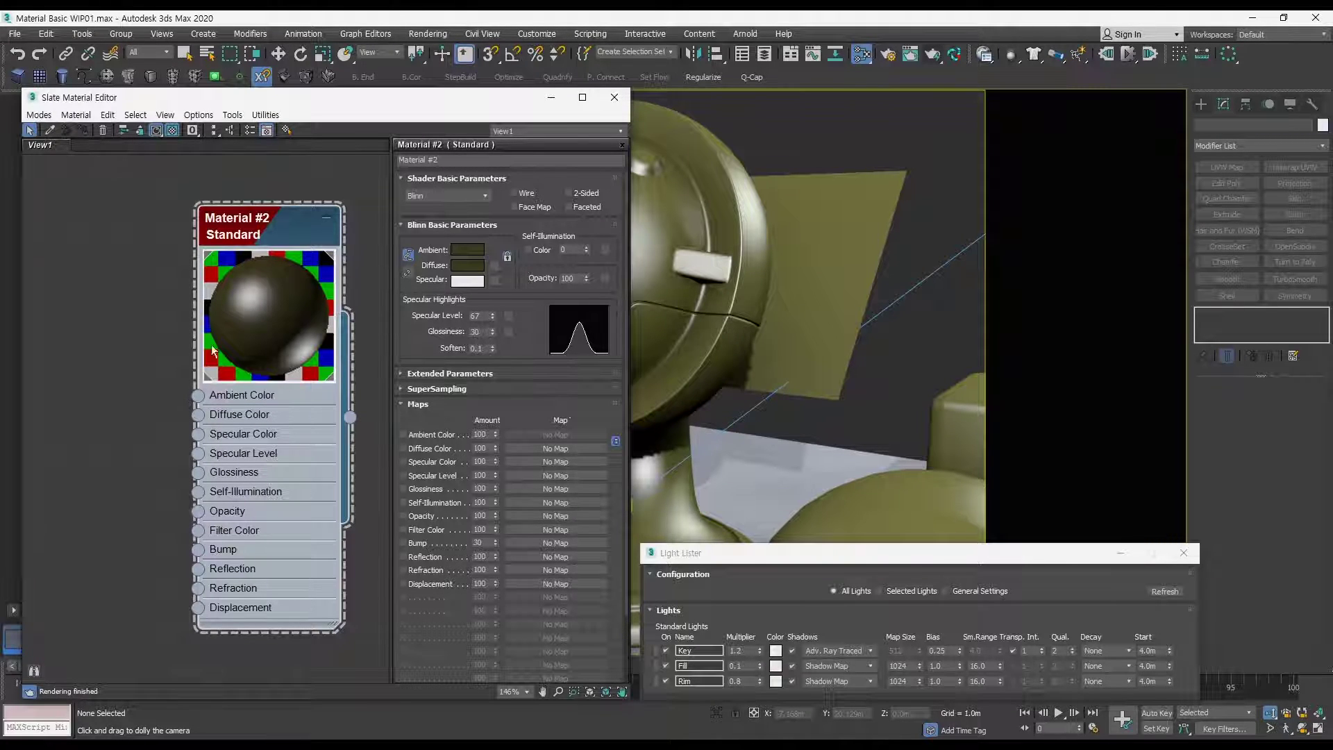
middle_click_drag(211, 351, 209, 363)
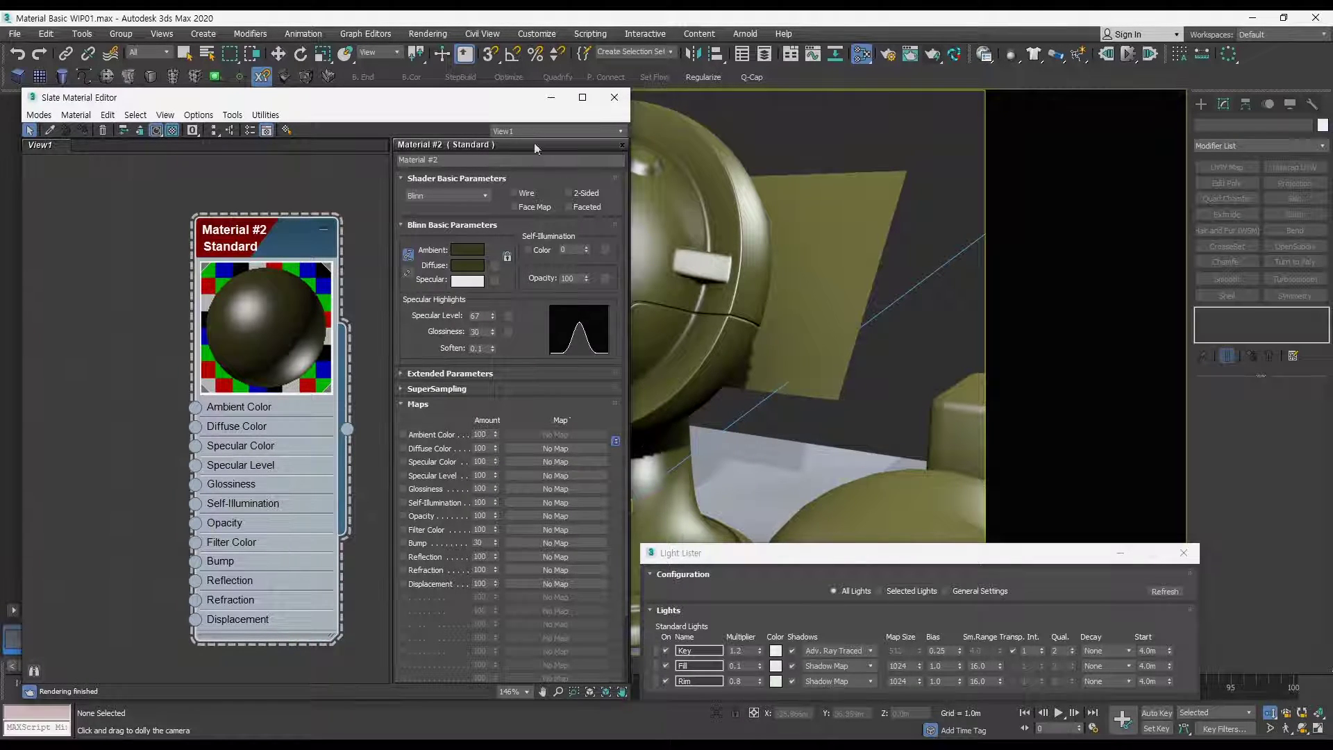
Step: Render the PhysCamera001 view to check the material without reflections, and close the rendered frame
left_click_drag(488, 105, 500, 103)
key("shift+q")
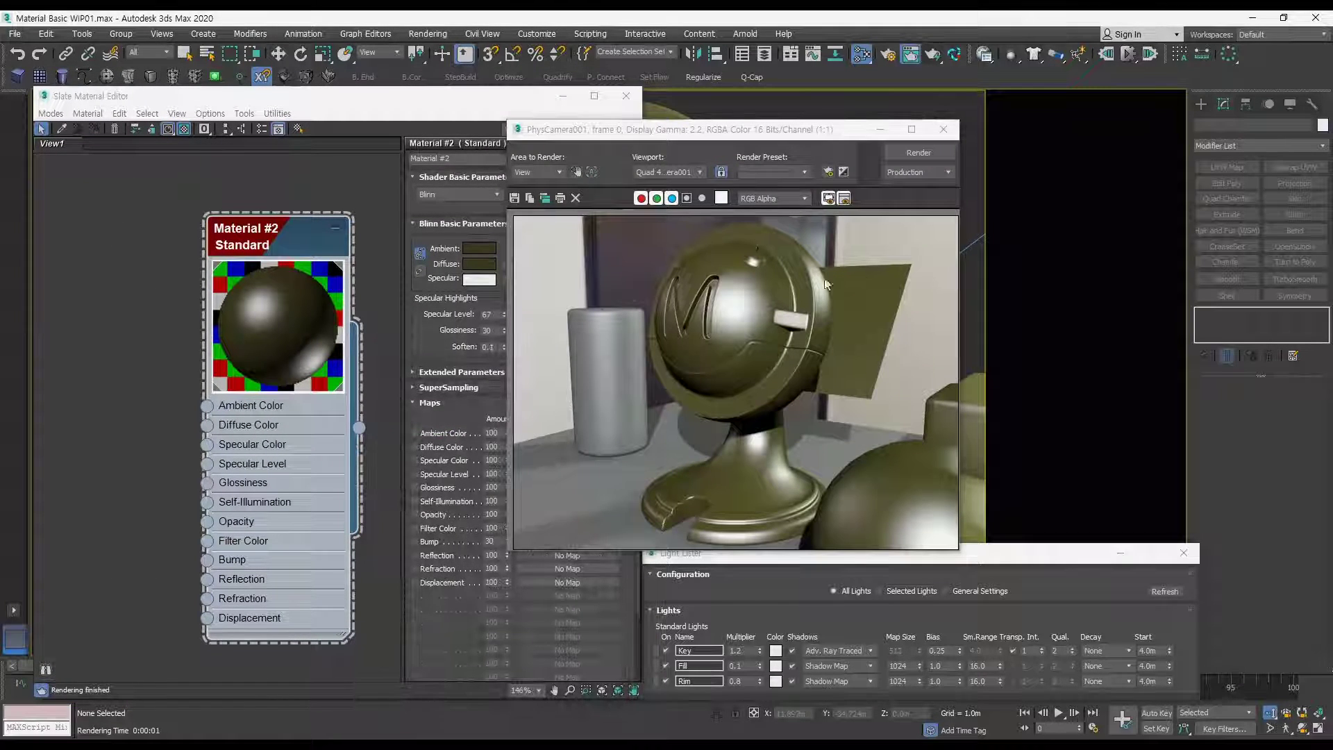
left_click_drag(812, 136, 998, 136)
left_click(1121, 128)
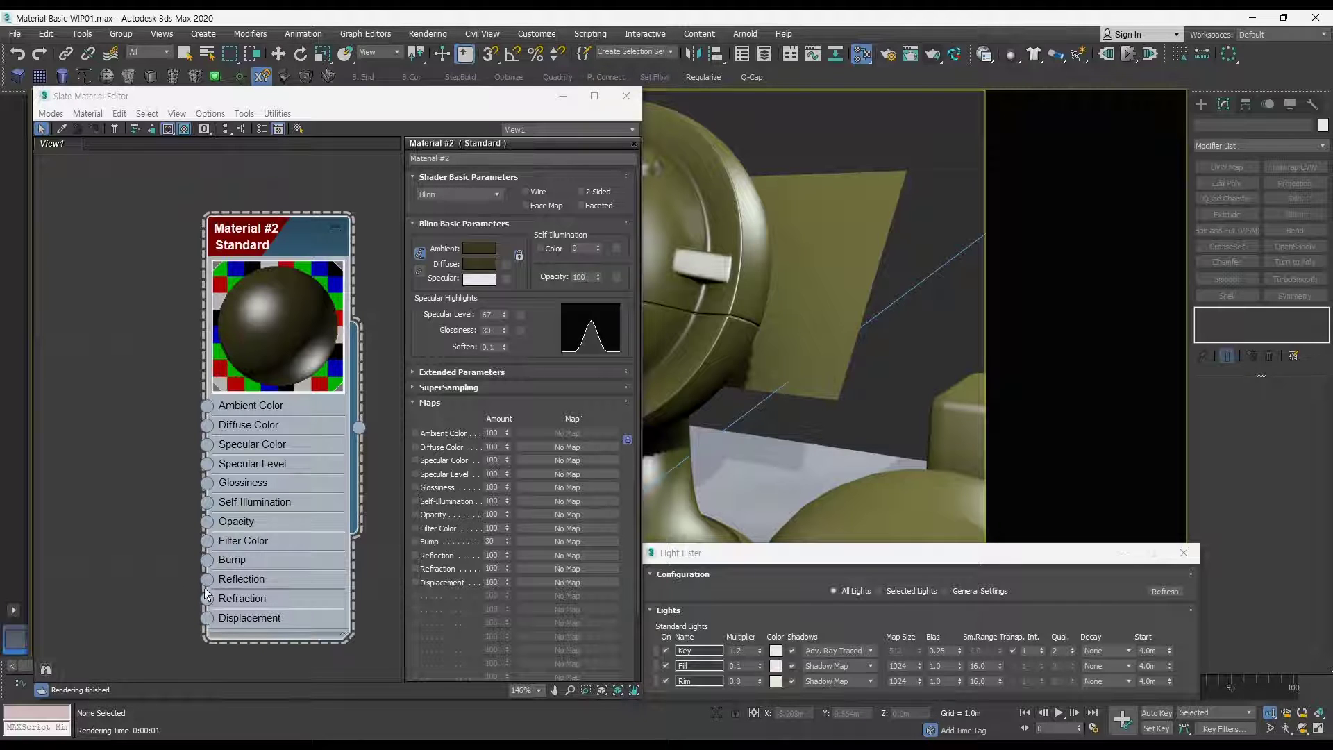
Step: Add a general Raytrace map to the Reflection input of Material #2
left_click_drag(206, 590, 146, 545)
mouse_move(204, 558)
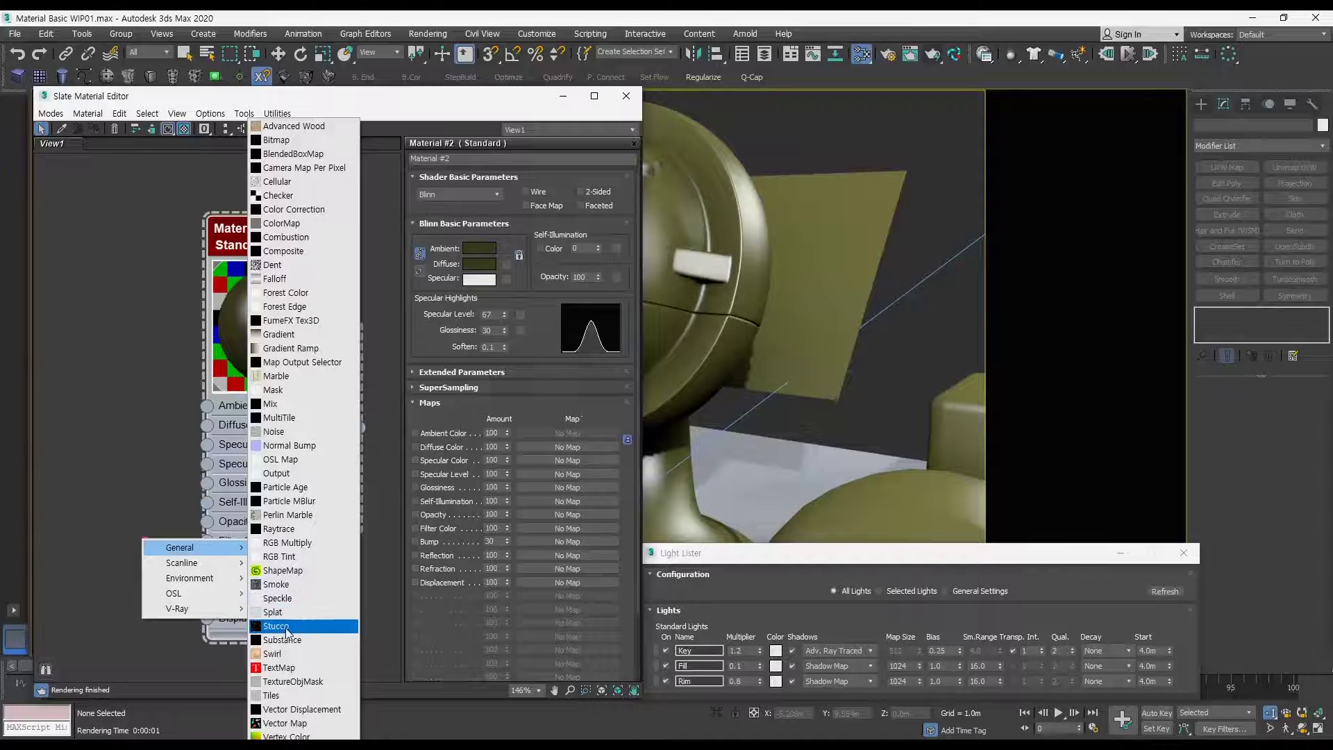
left_click(280, 529)
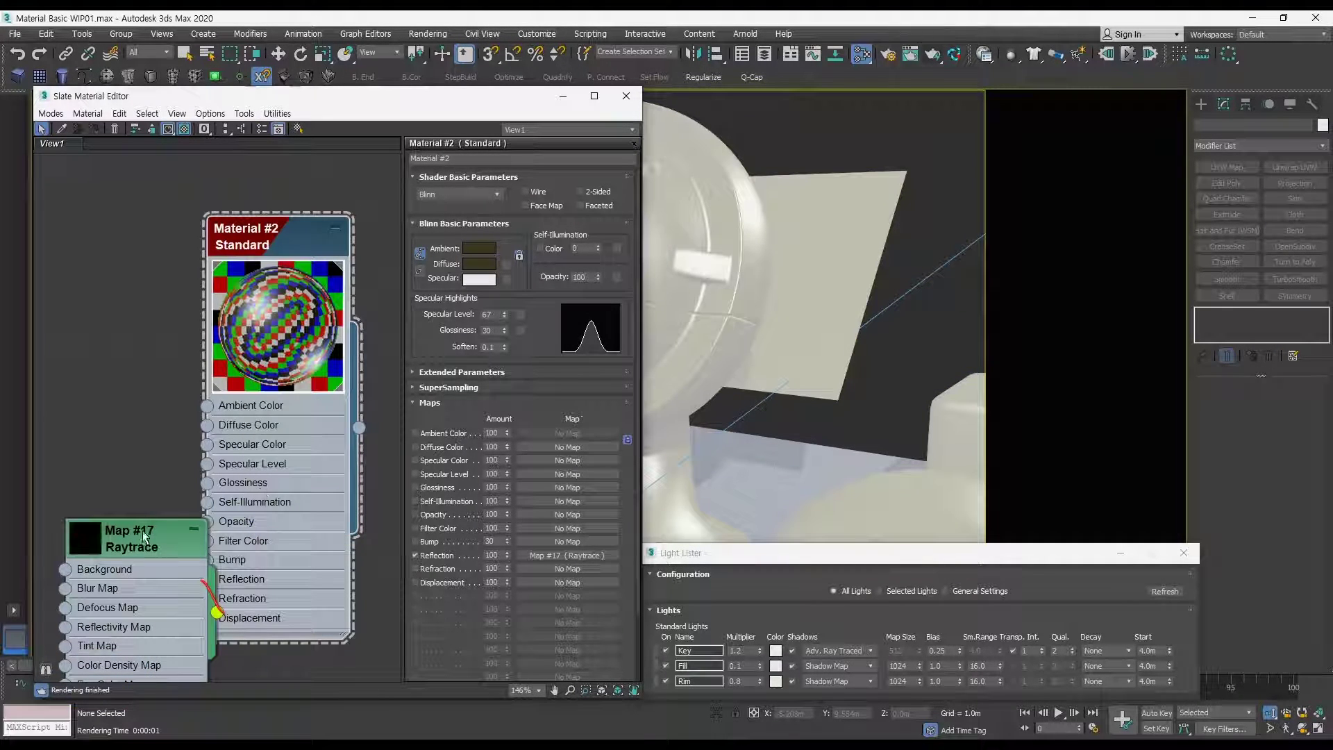
Step: Position the expanded Raytrace node in the free space beside the Material #2 node
left_click_drag(149, 536, 144, 474)
left_click(155, 469)
middle_click_drag(243, 444, 359, 377)
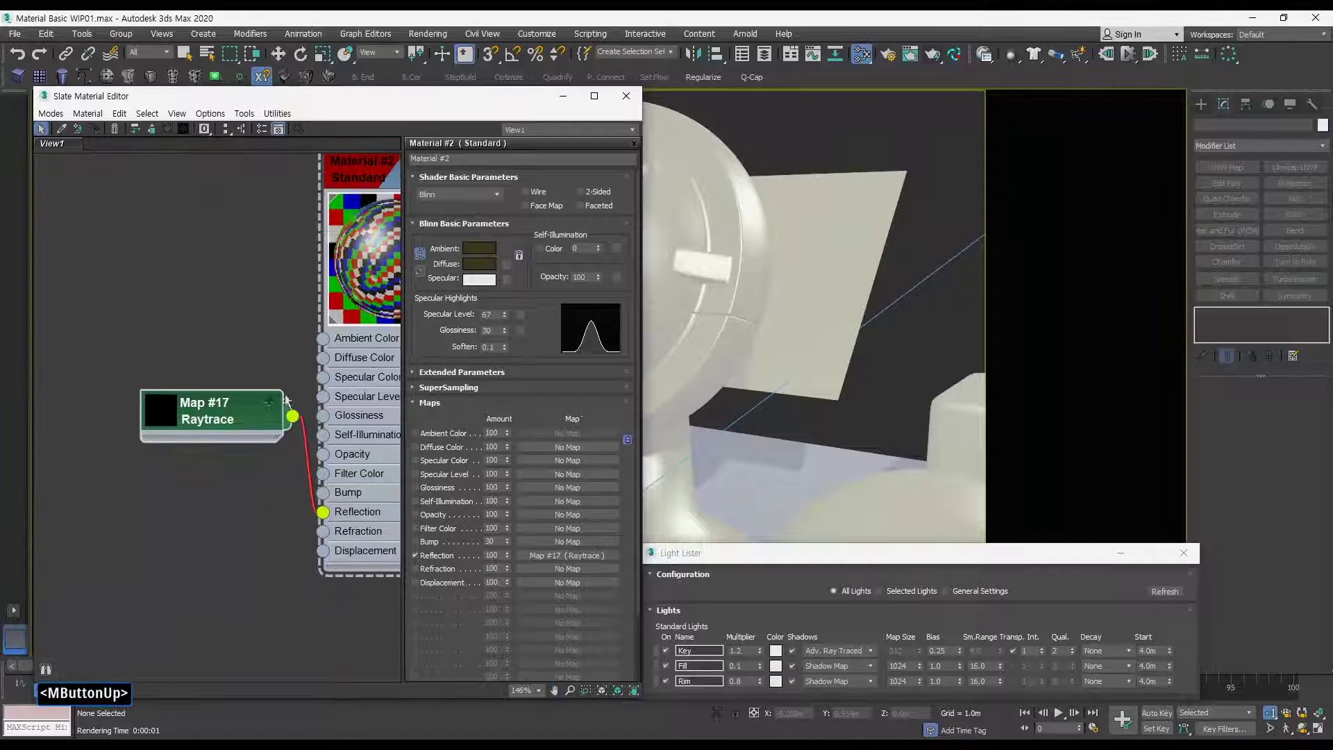
left_click_drag(216, 406, 155, 467)
left_click(207, 462)
middle_click_drag(235, 460, 180, 373)
middle_click_drag(227, 445, 226, 515, "ctrl+alt")
left_click_drag(156, 458, 142, 394)
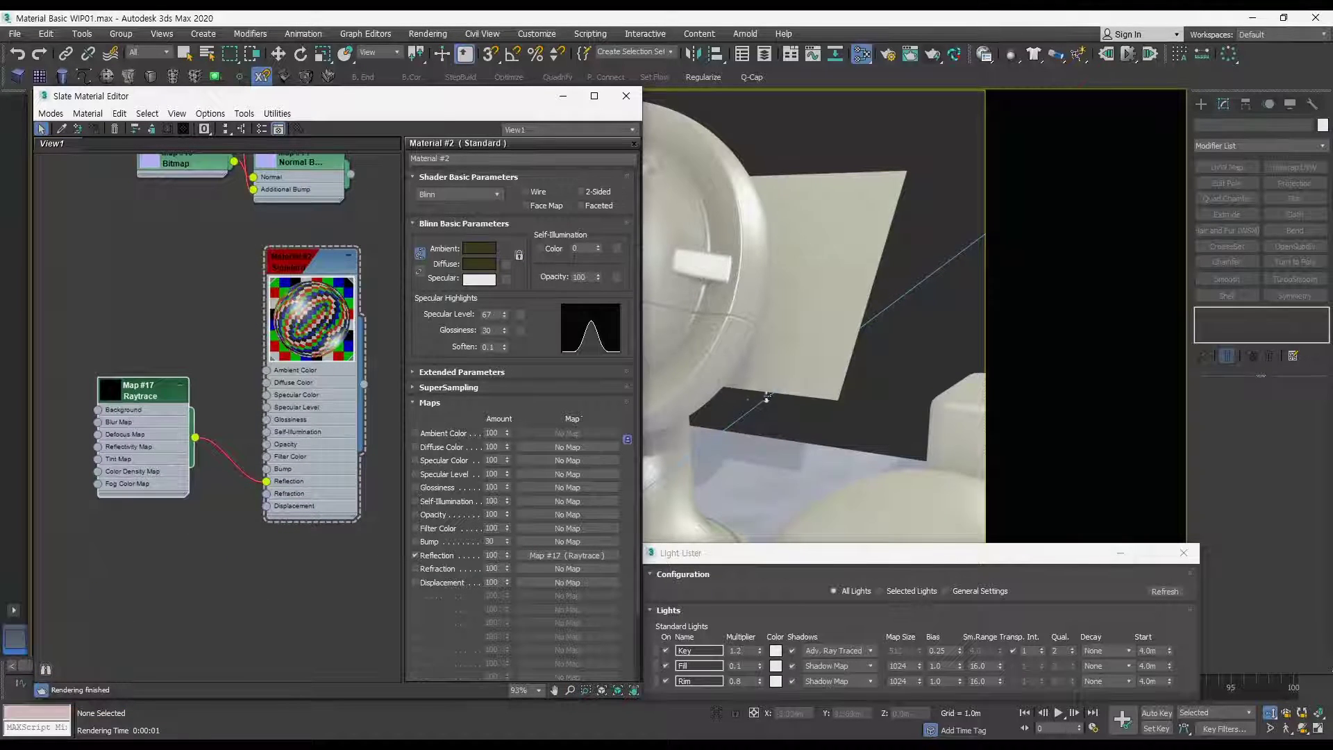
Step: Render the camera view to check the raytraced reflections on the shader ball
middle_click_drag(756, 383, 762, 382)
left_click(932, 55)
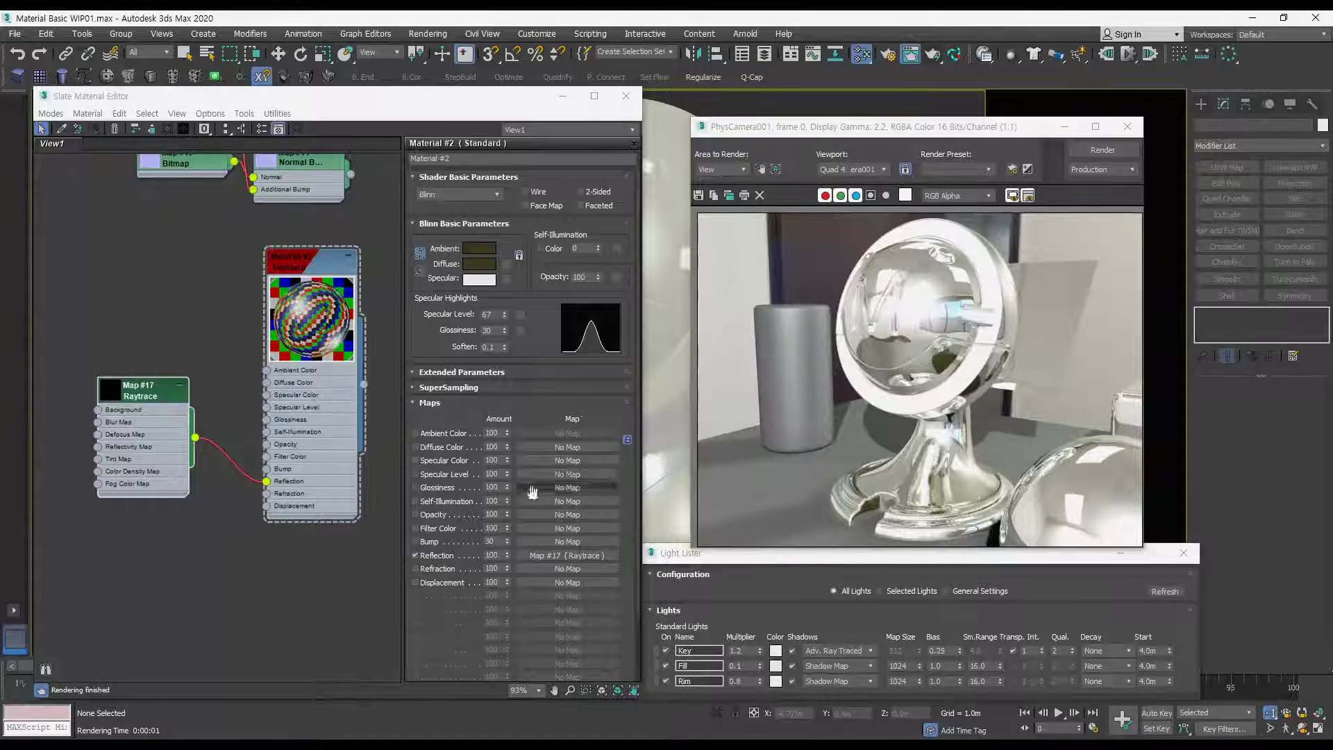
Step: Open the Raytrace map assigned to Reflection and enable Tint in its Basic Material Extensions
left_click(576, 555)
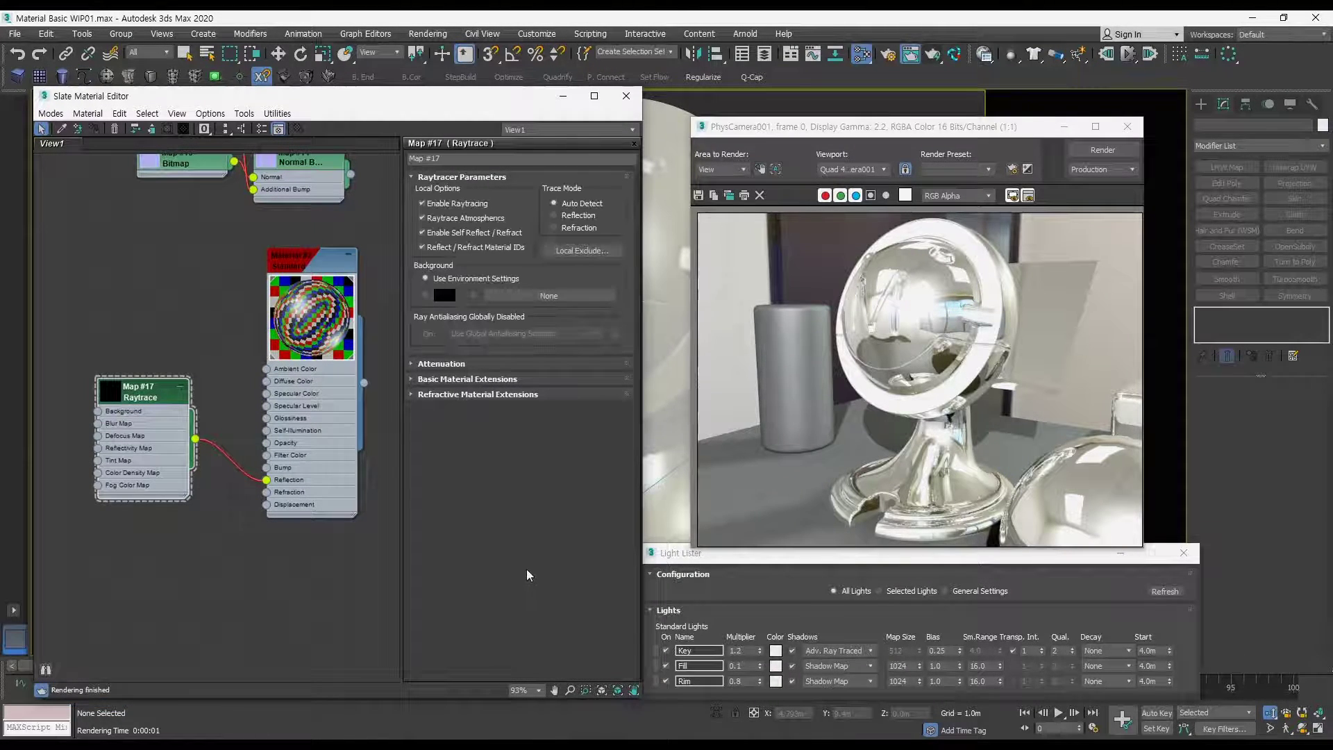
left_click(424, 380)
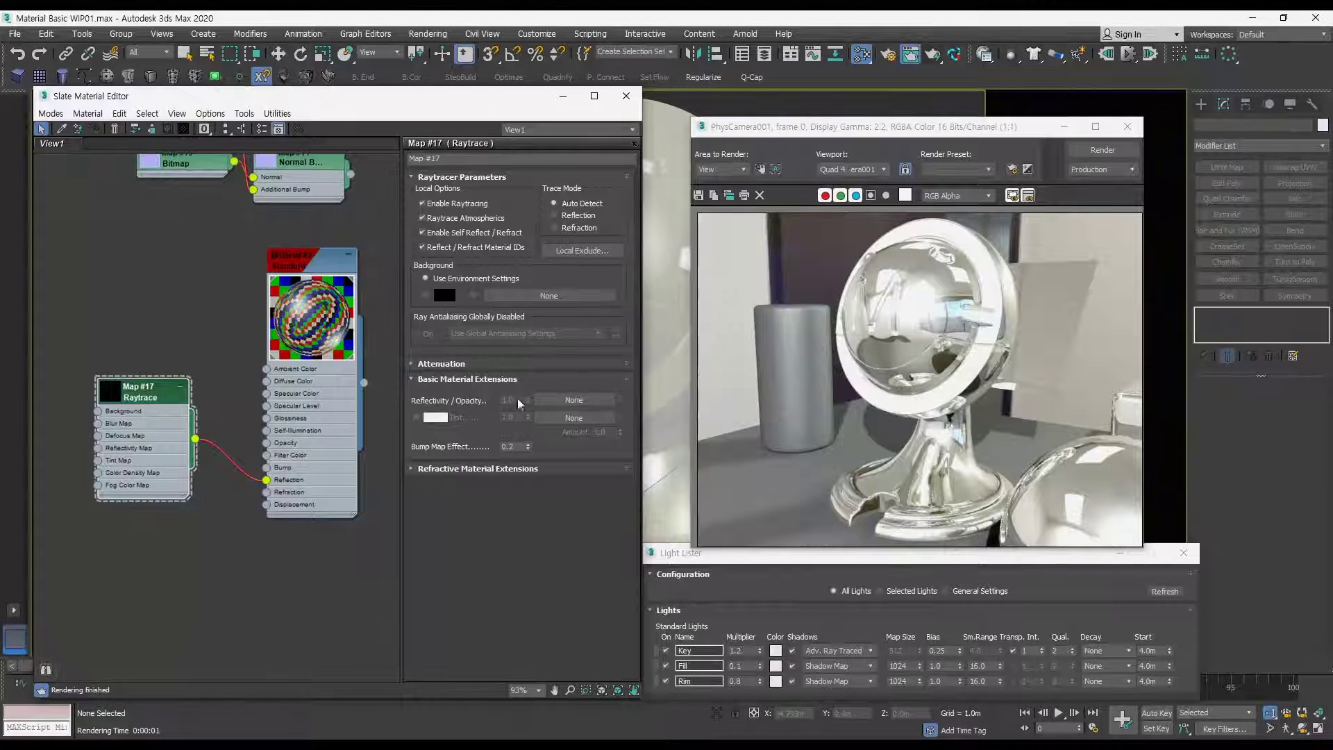
left_click(417, 418)
Step: Try pale violet, pale yellow and yellow-green tint colors on the Raytrace map
left_click(436, 417)
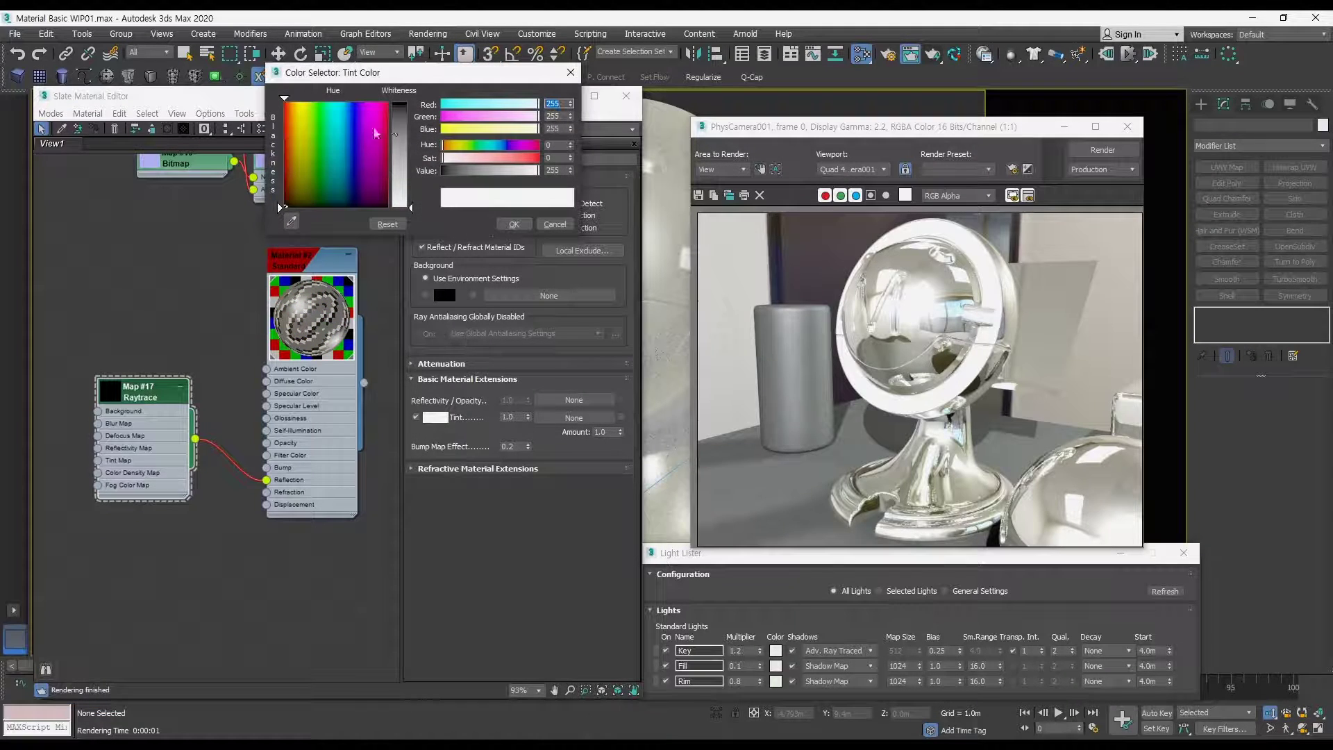
left_click(400, 188)
left_click_drag(355, 126, 301, 120)
left_click(357, 138)
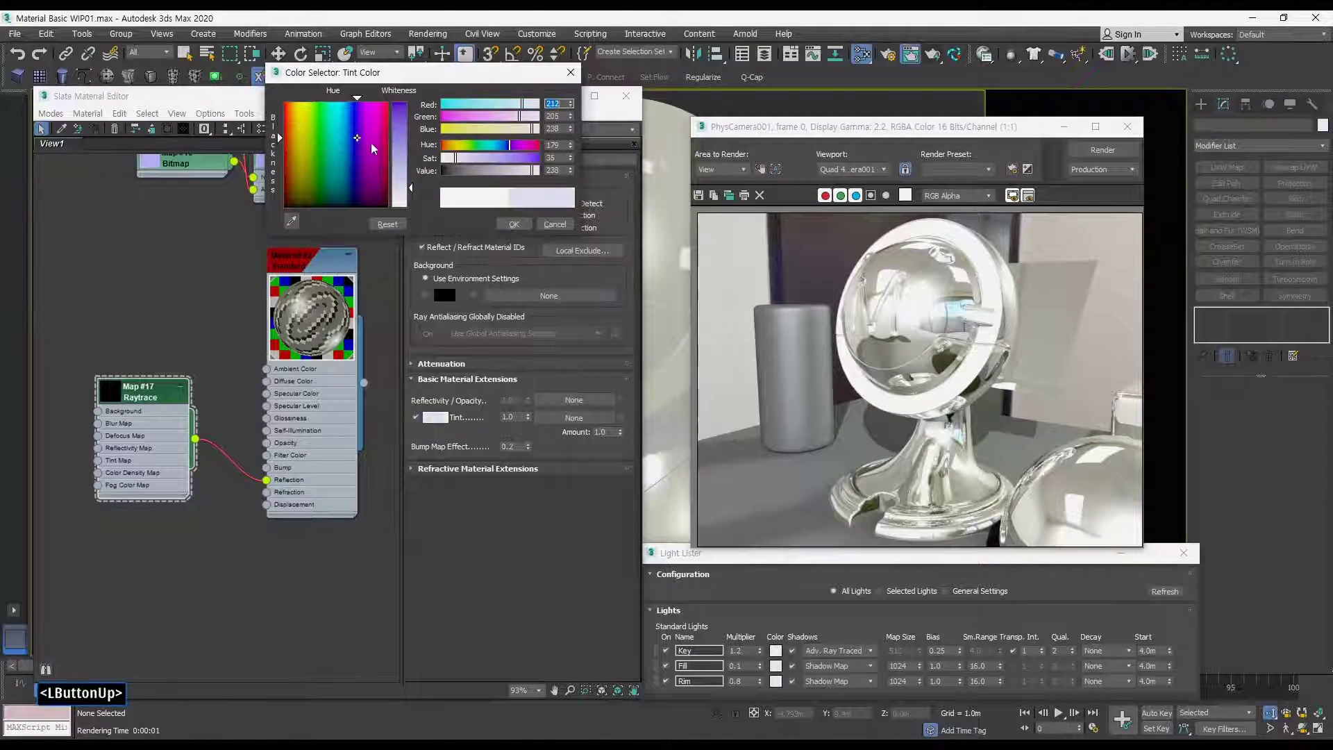
left_click(326, 137)
left_click(348, 132)
left_click(300, 138)
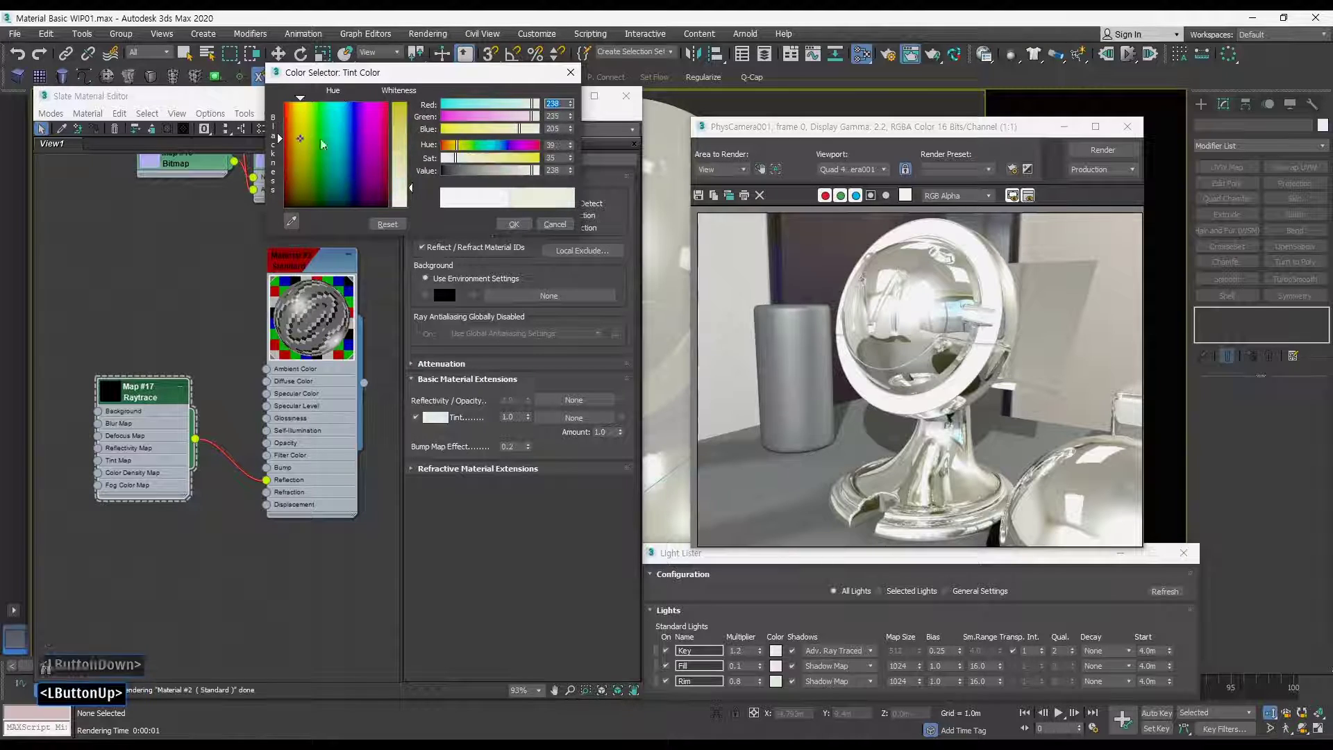
left_click(305, 117)
left_click(401, 111)
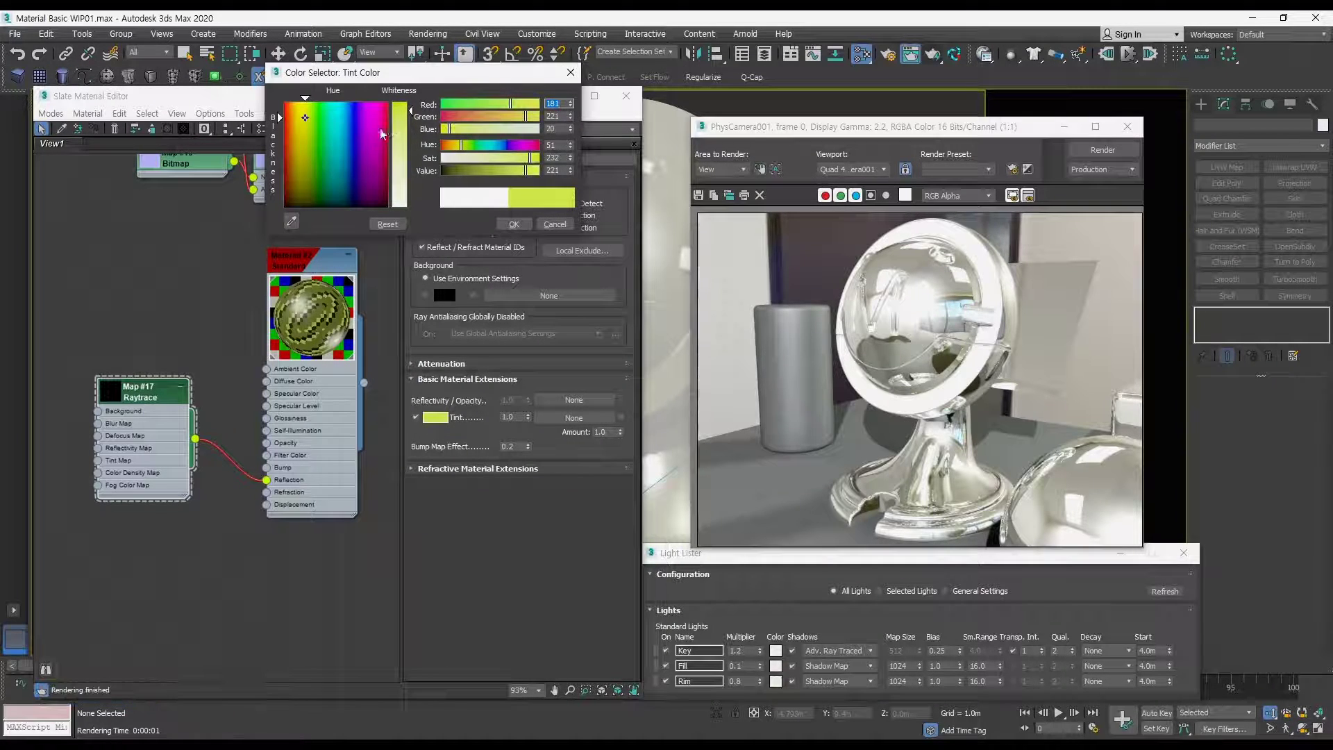
Step: Set the Raytrace map's tint to orange, about red 241, green 118, blue 18, and render the camera view
left_click(343, 134)
left_click_drag(300, 113, 291, 109)
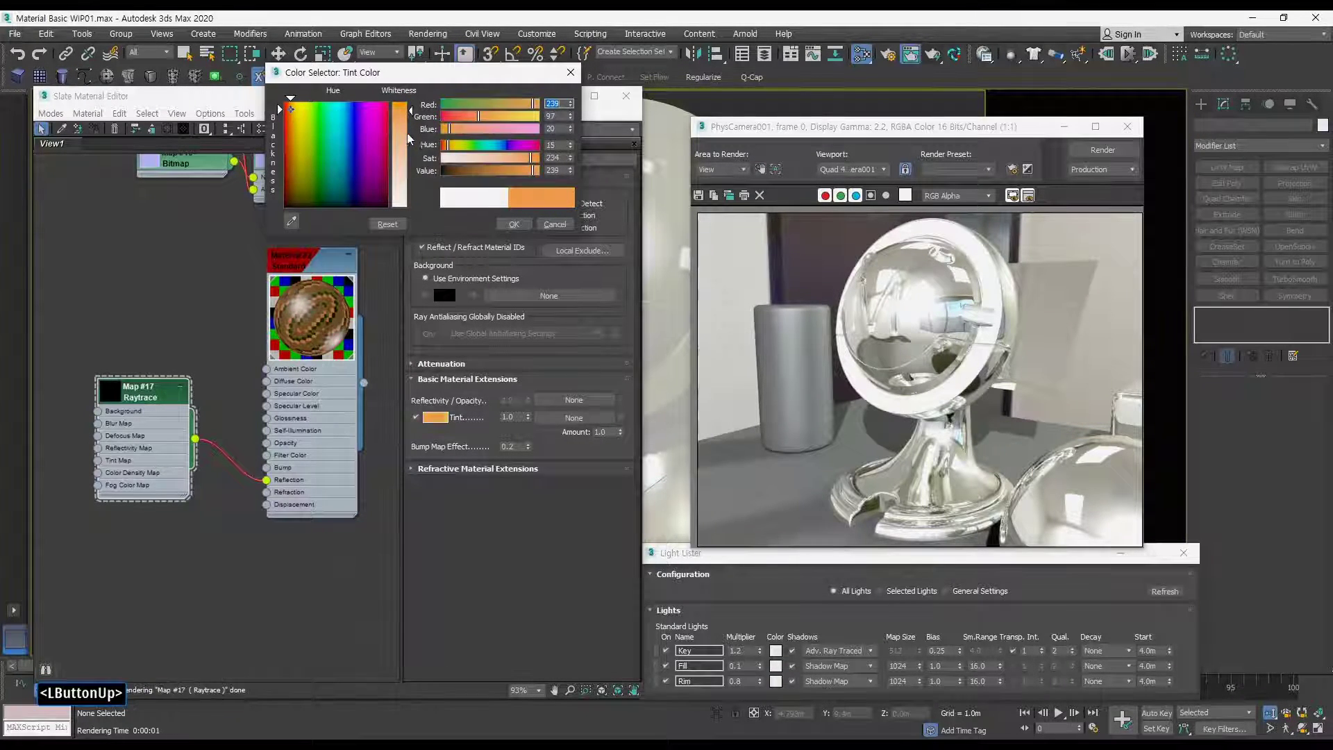
left_click(402, 116)
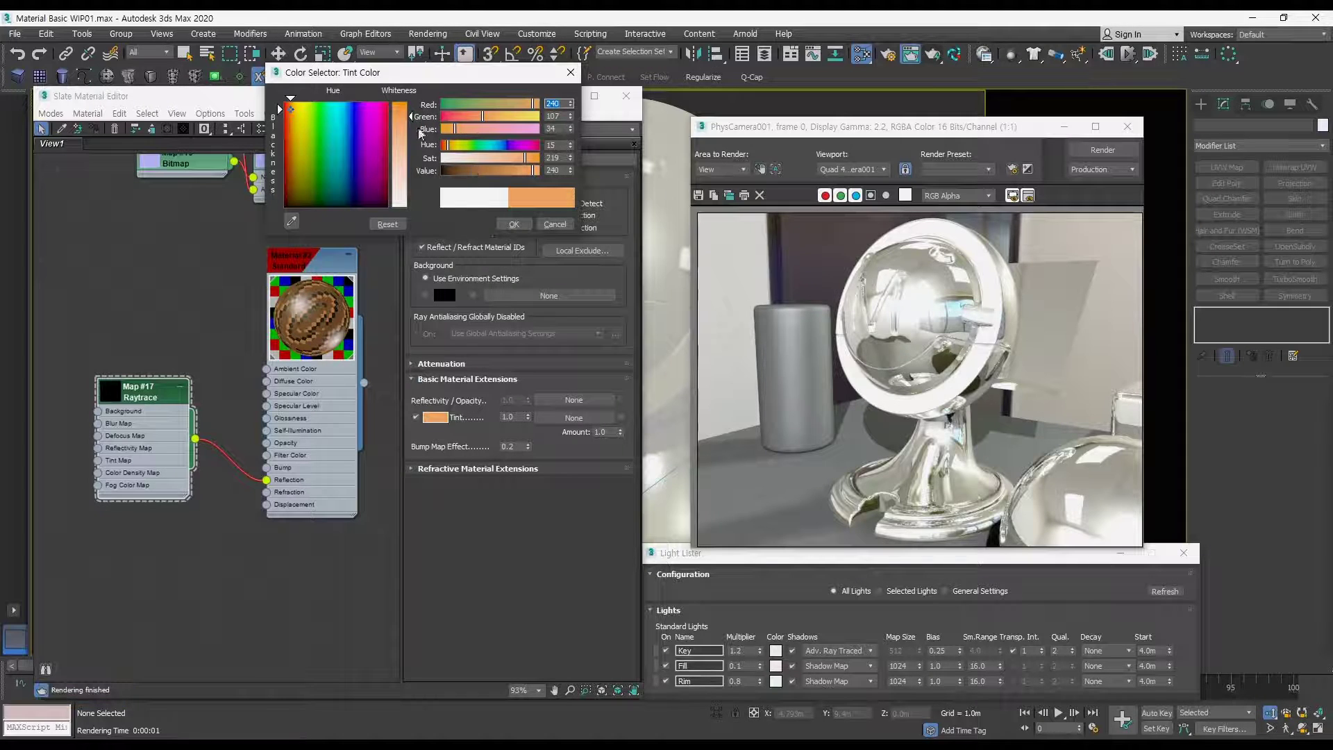
left_click_drag(294, 109, 293, 108)
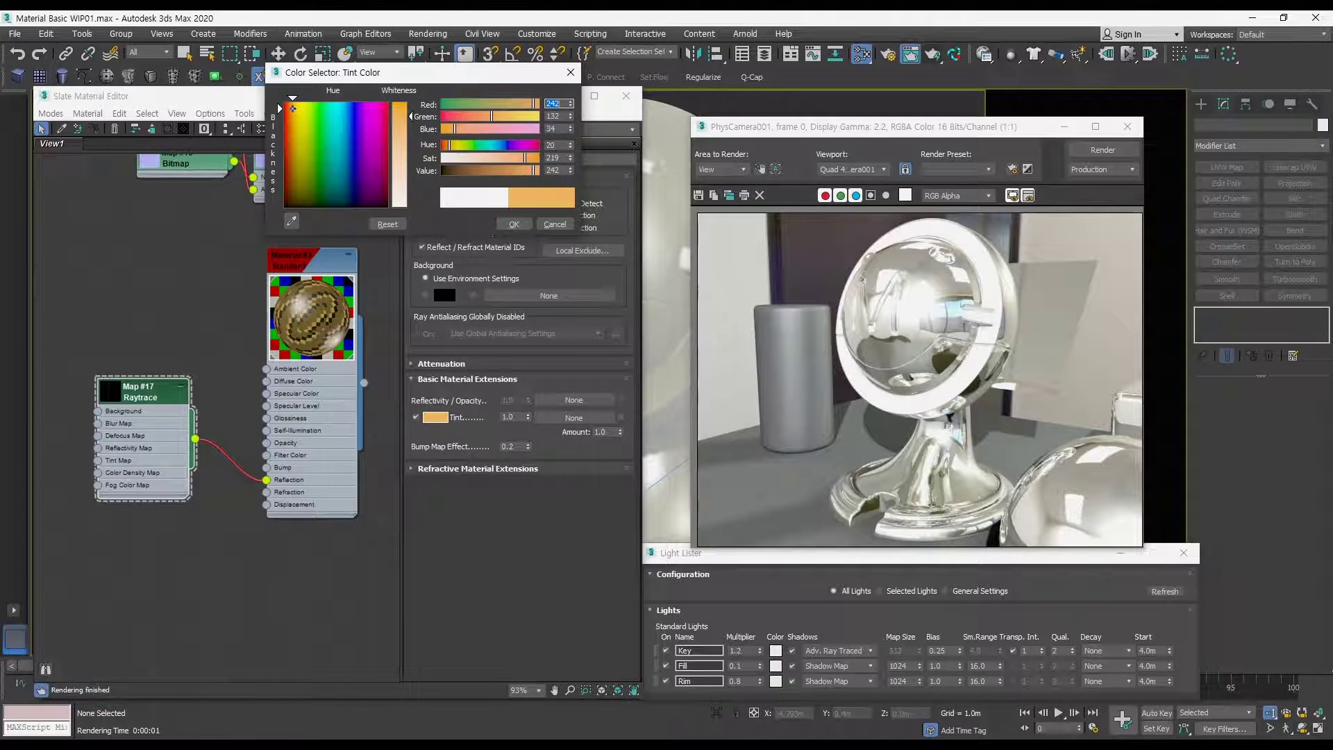
left_click(401, 110)
left_click(514, 224)
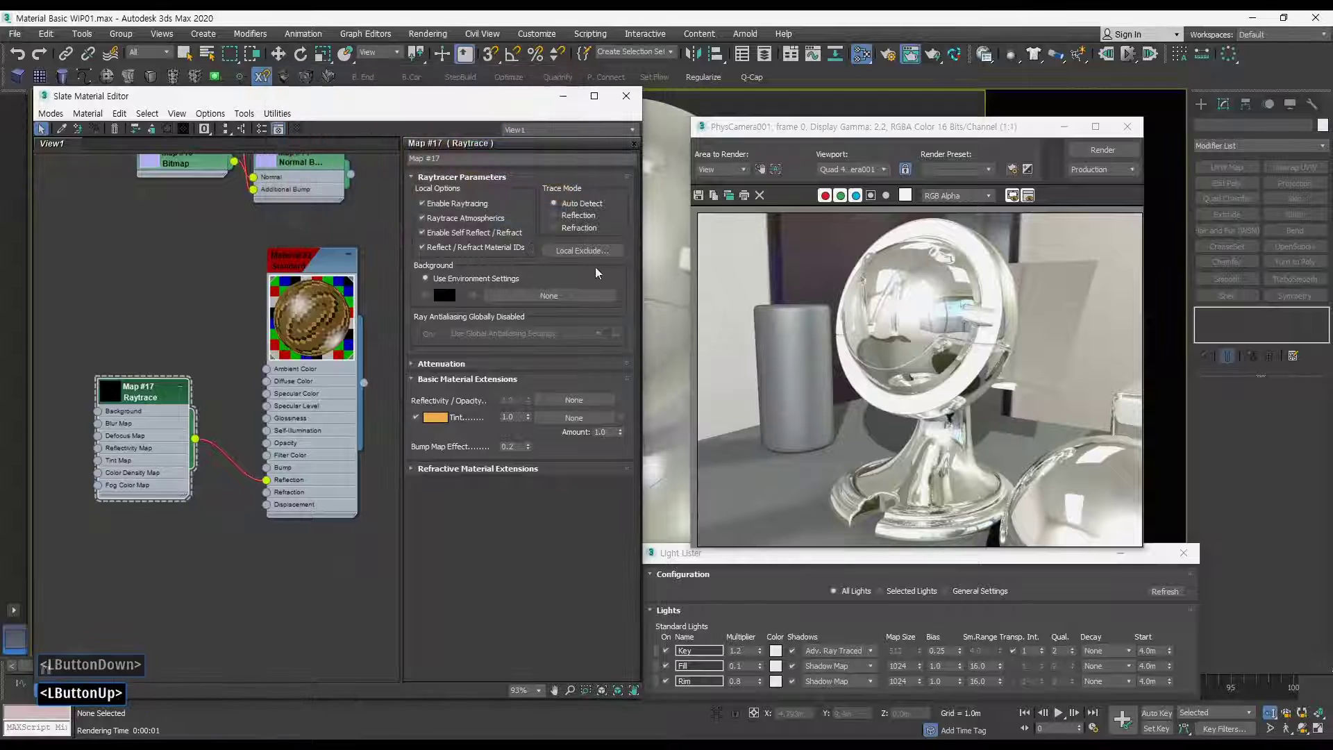
left_click(1100, 150)
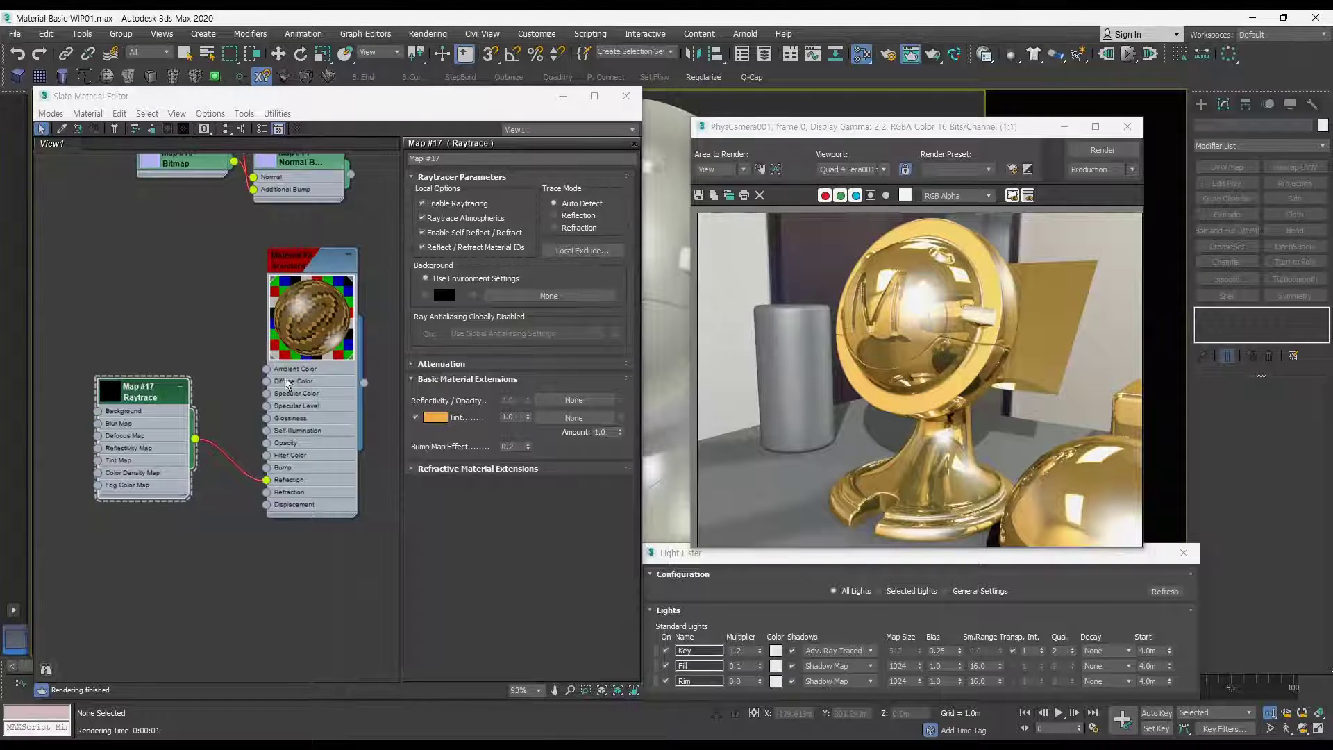
Step: Darken the Raytrace map's tint to near black and render the camera view again
left_click(443, 418)
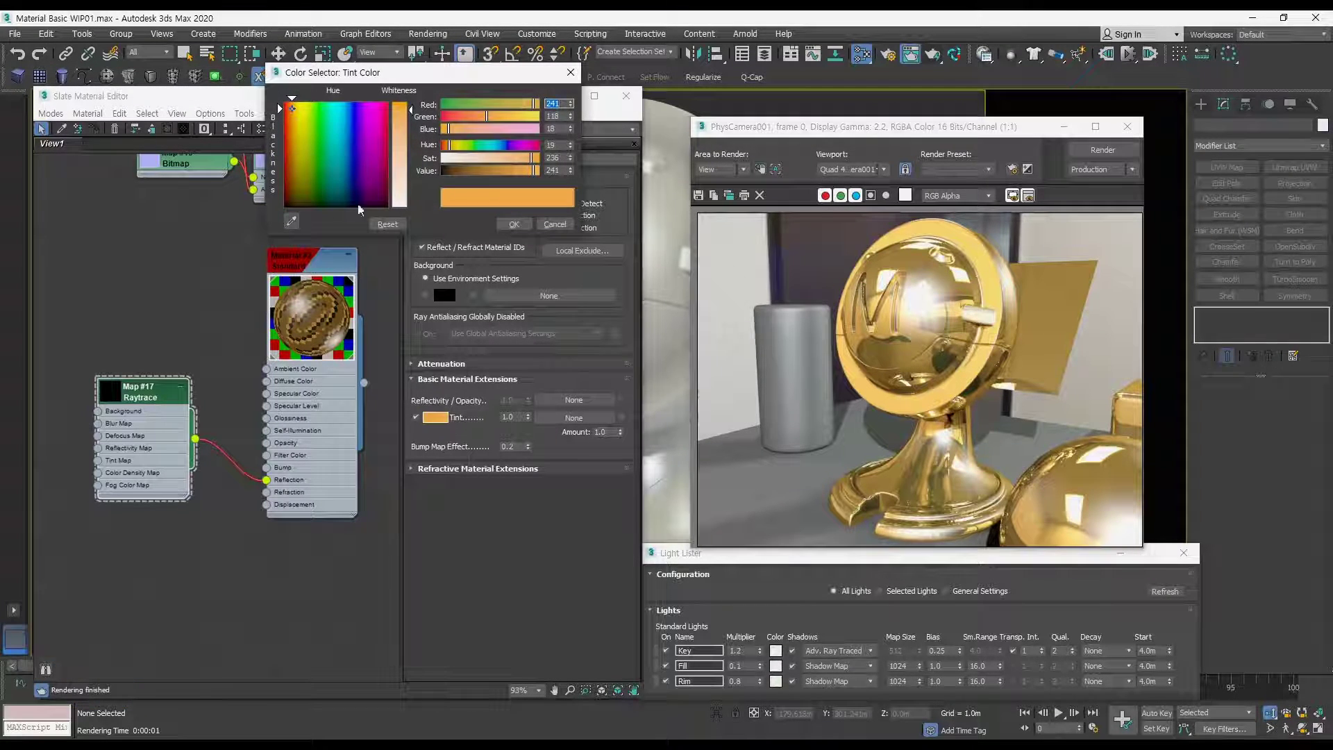
left_click(360, 207)
left_click_drag(381, 177, 413, 177)
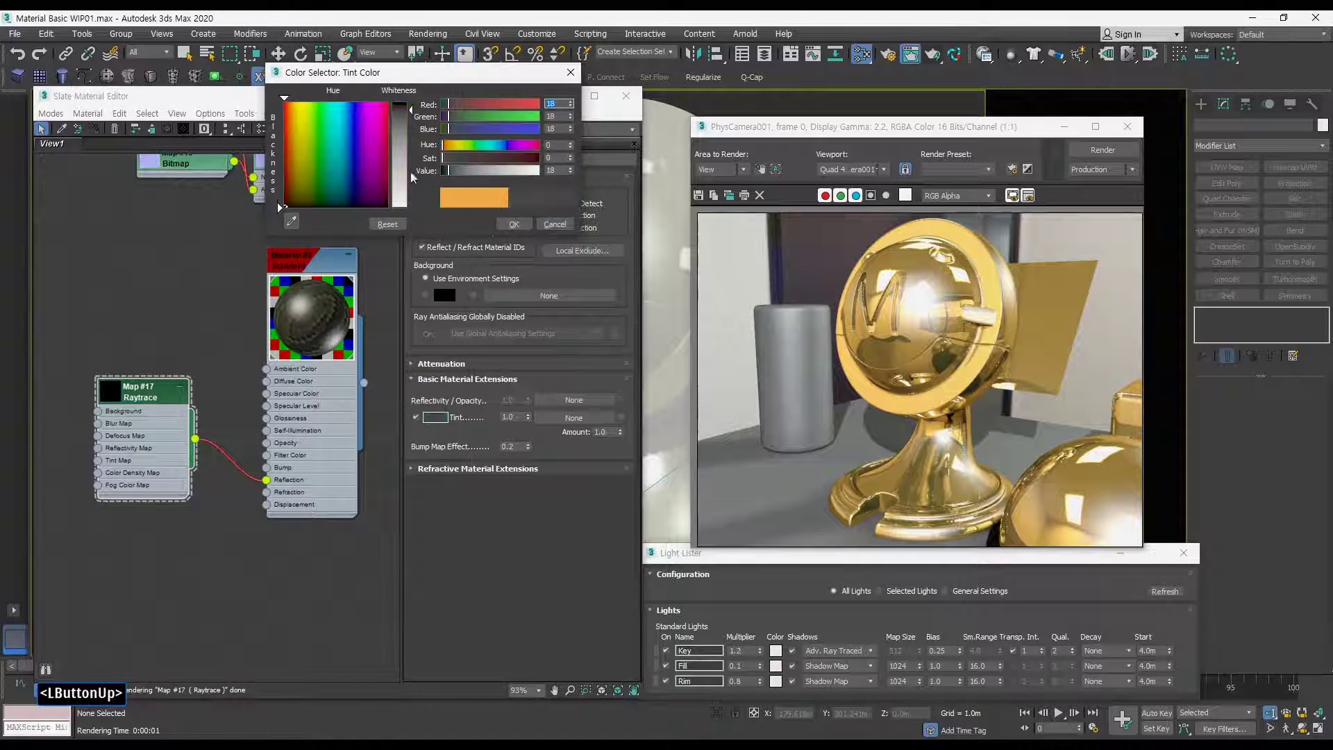
left_click(514, 224)
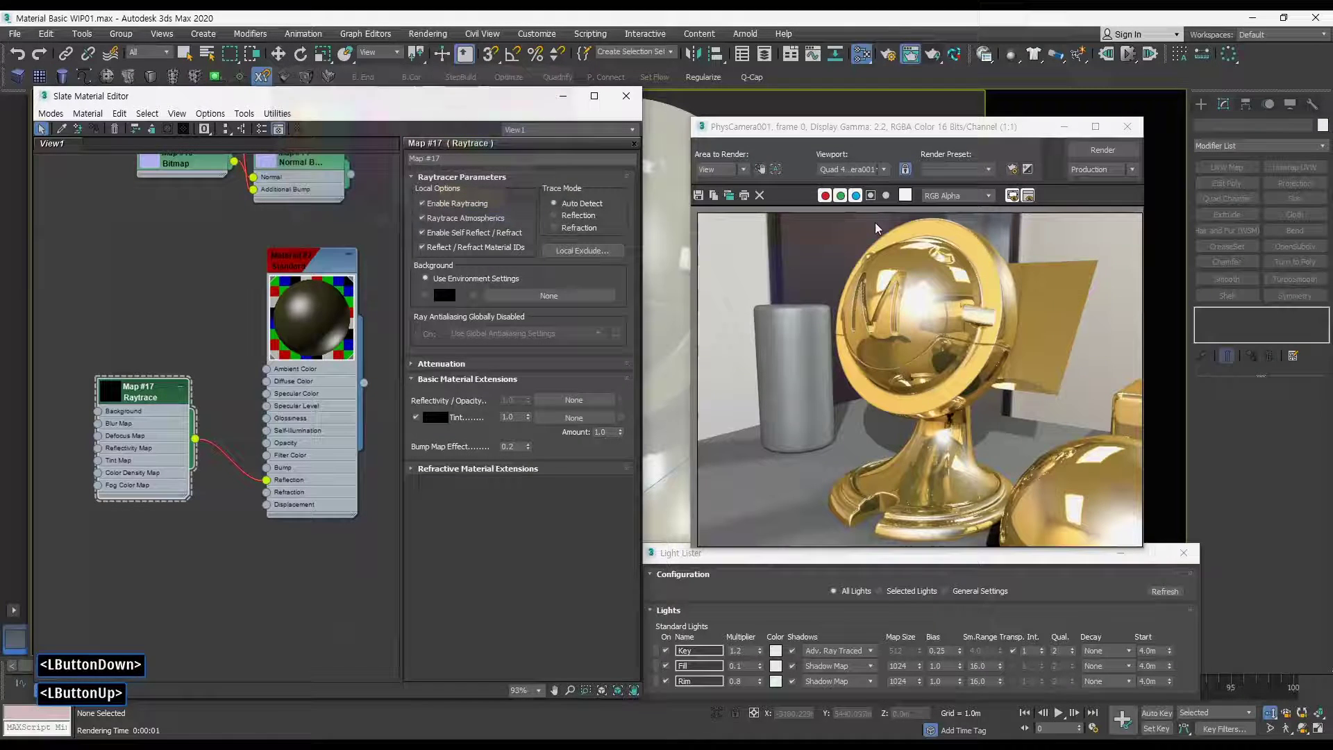
left_click(1103, 150)
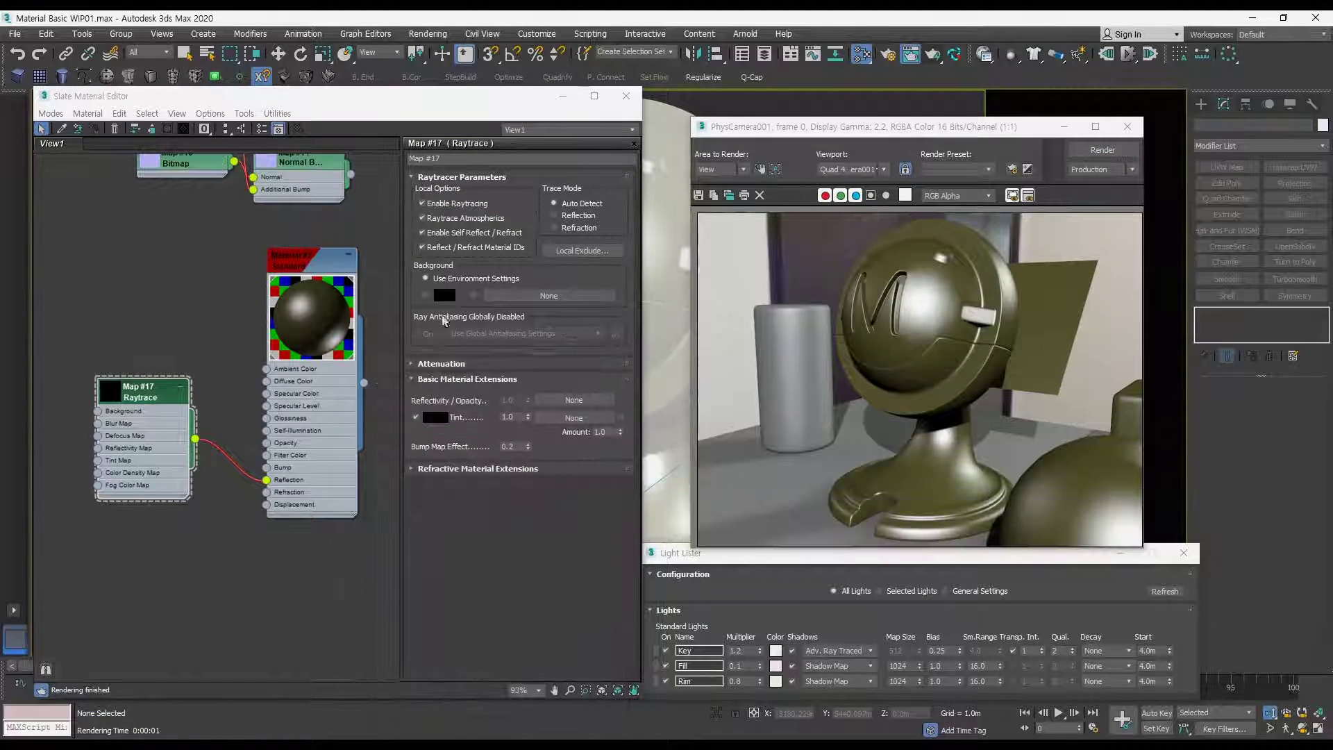
Step: Brighten the Raytrace tint slightly to a dark gray and render the result
left_click(432, 417)
left_click_drag(411, 105, 411, 113)
left_click(514, 223)
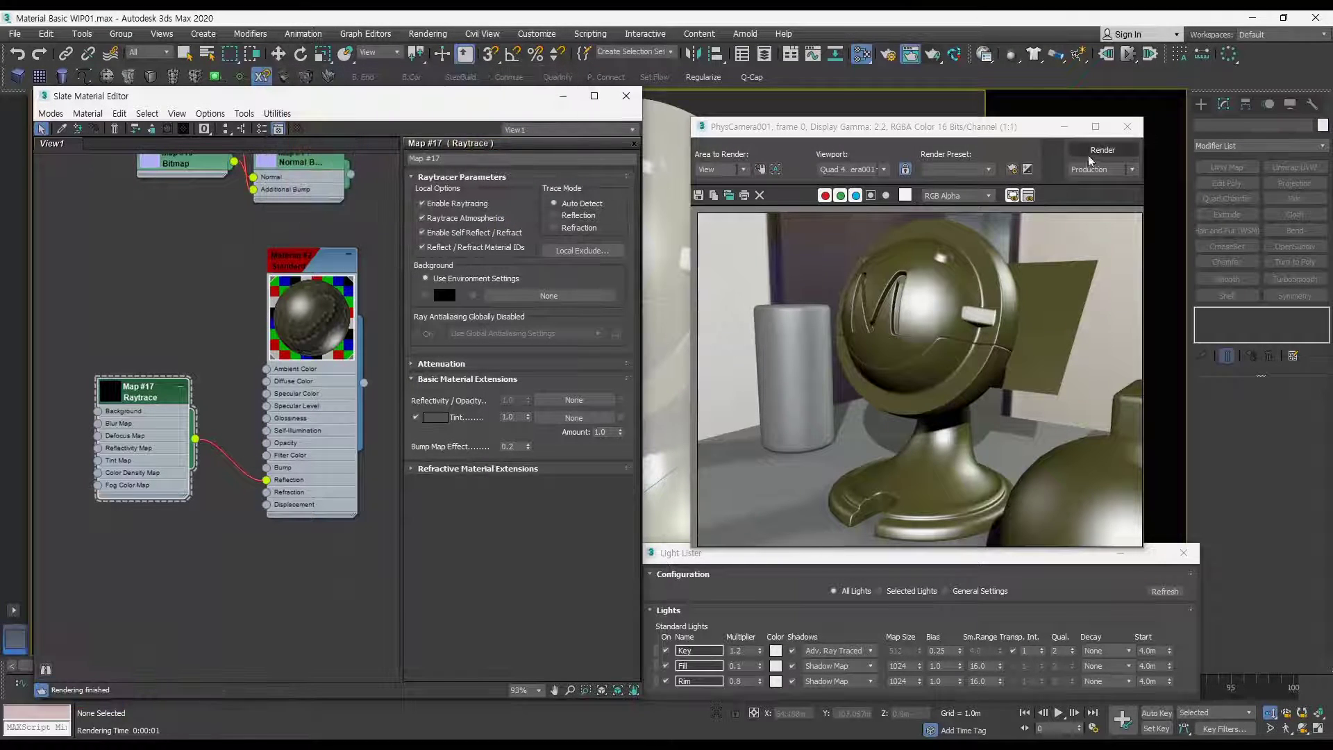
left_click(1088, 152)
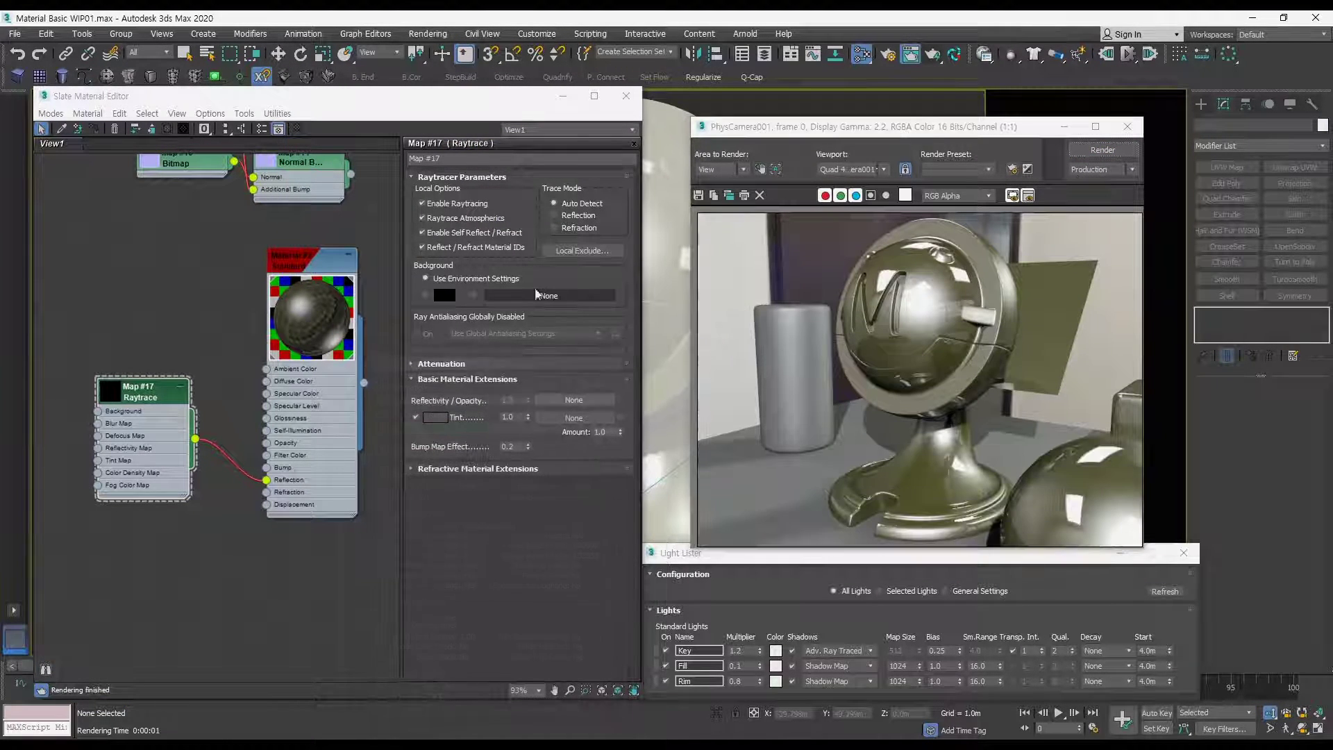
Step: Change Material #2's diffuse color to a saturated bright blue and render the camera view
double_click(312, 262)
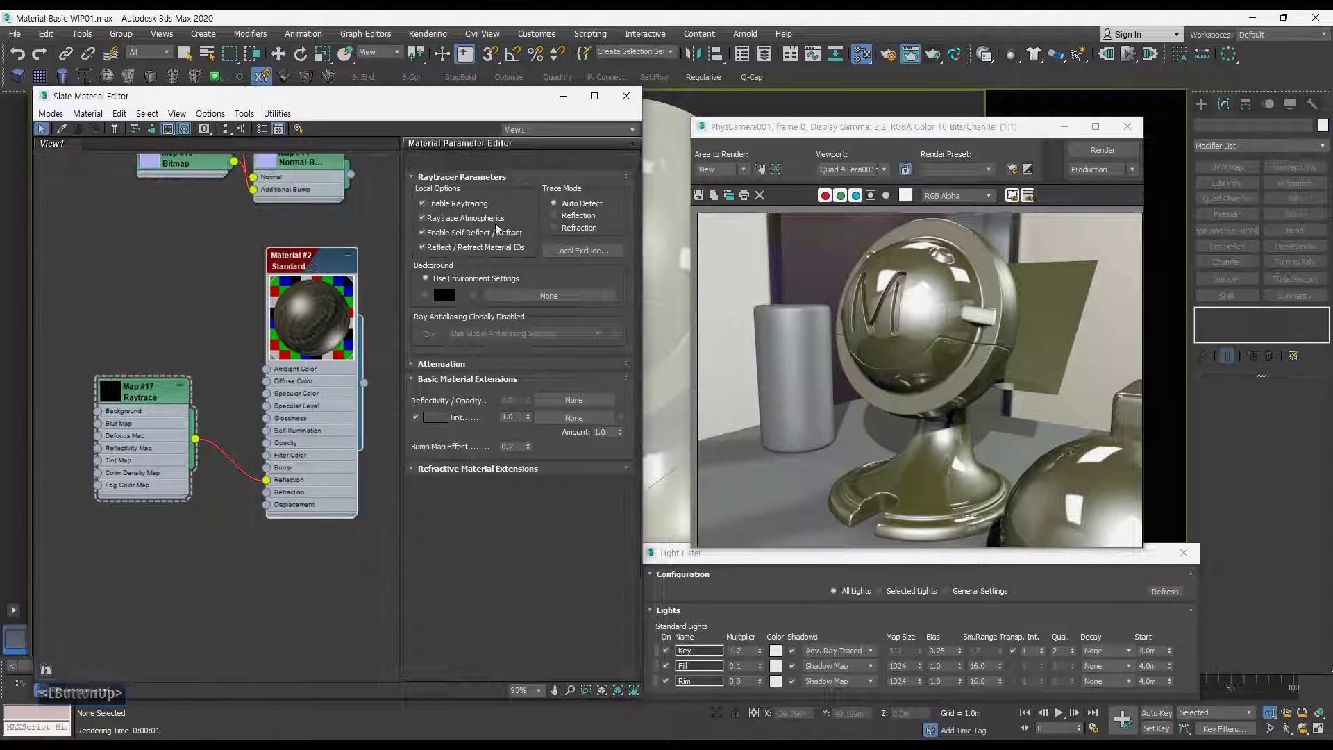
left_click(490, 266)
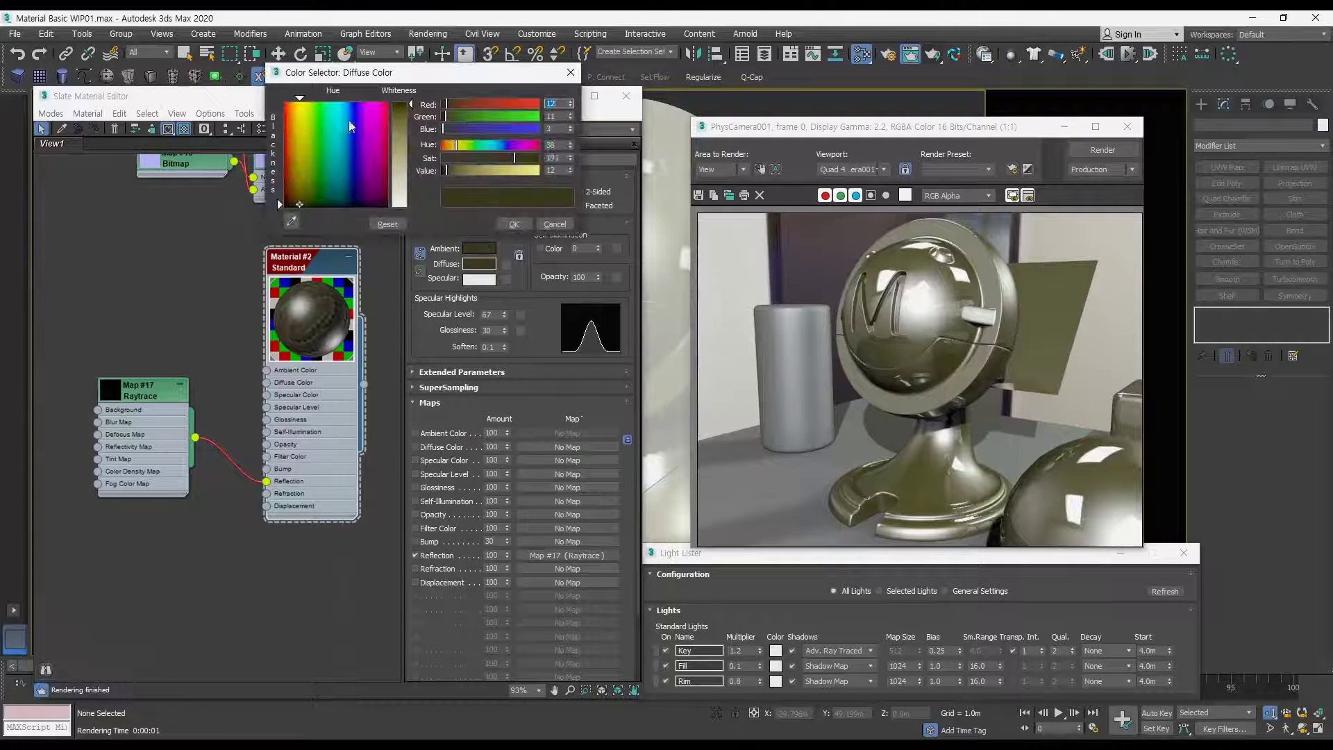
left_click_drag(348, 115, 401, 102)
left_click(523, 225)
left_click(1094, 151)
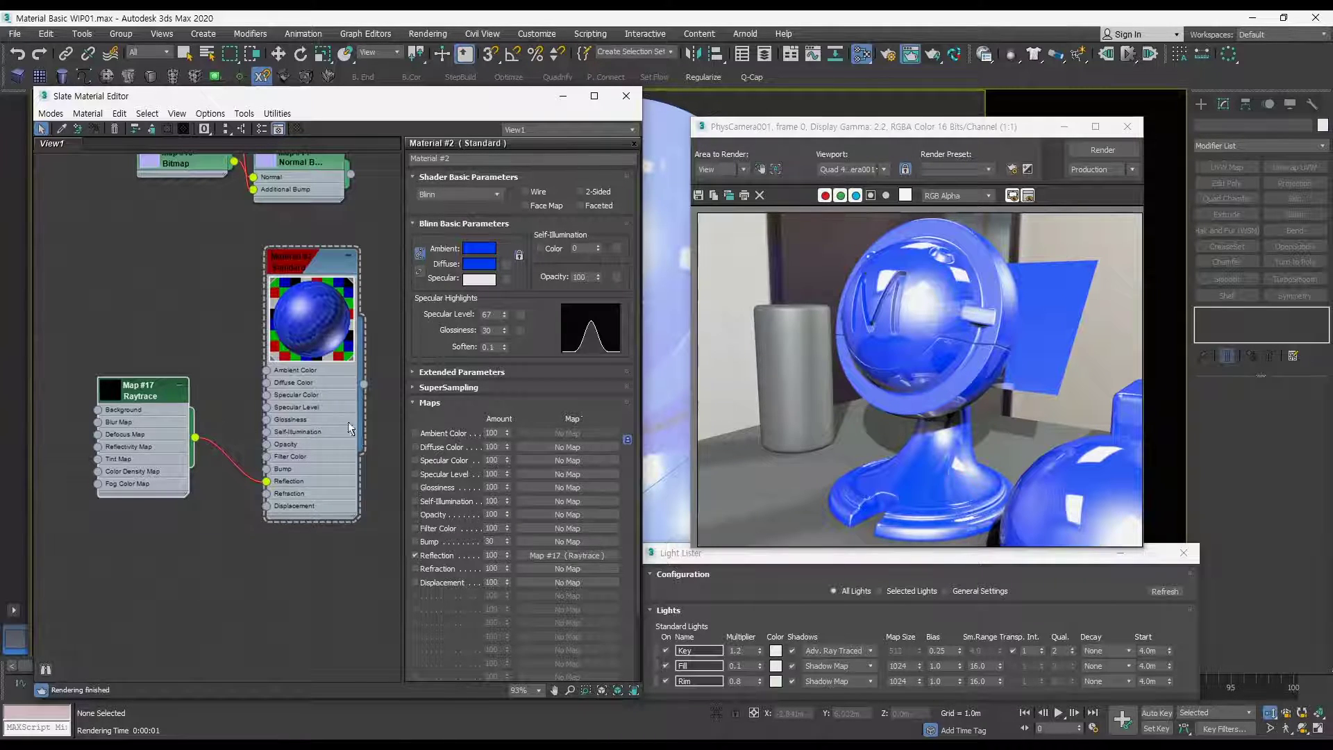
Step: Reopen the Raytrace map on Reflection, raise its tint to a gray of about 55, and render
left_click(555, 556)
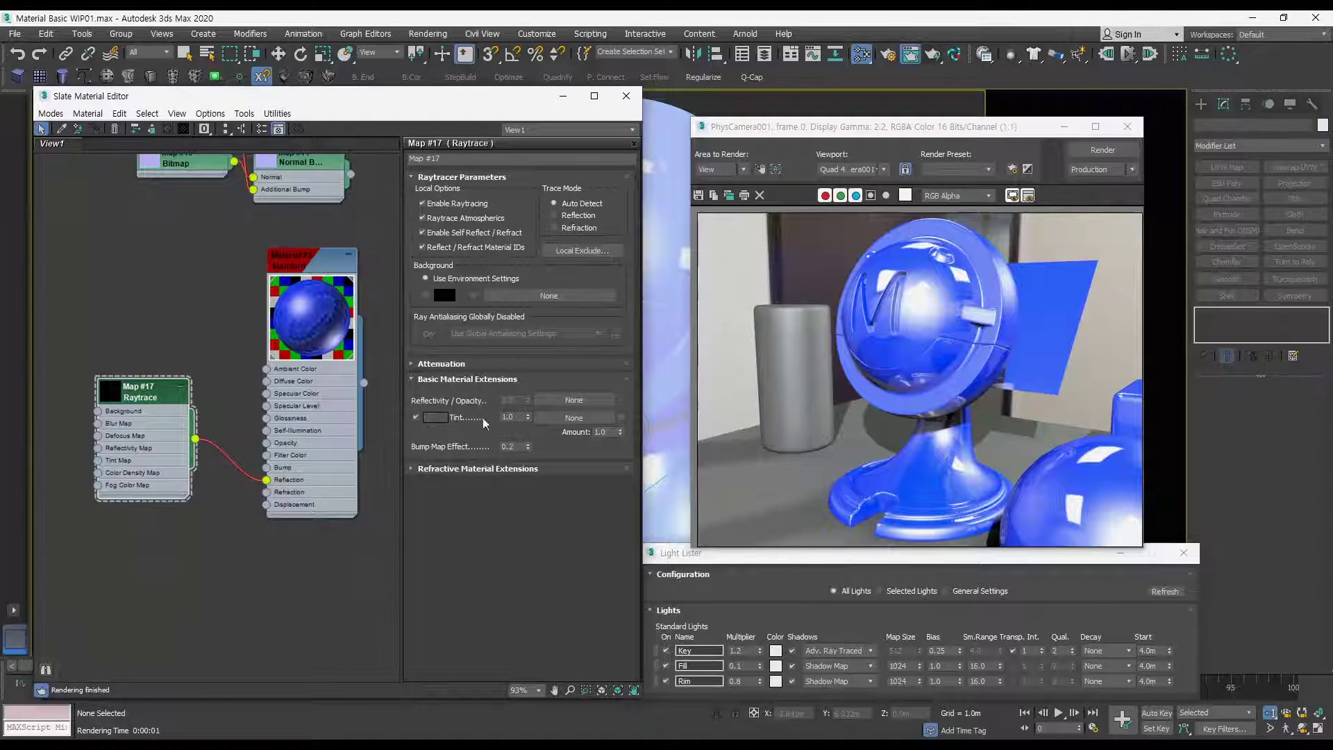
left_click(435, 417)
left_click(277, 202)
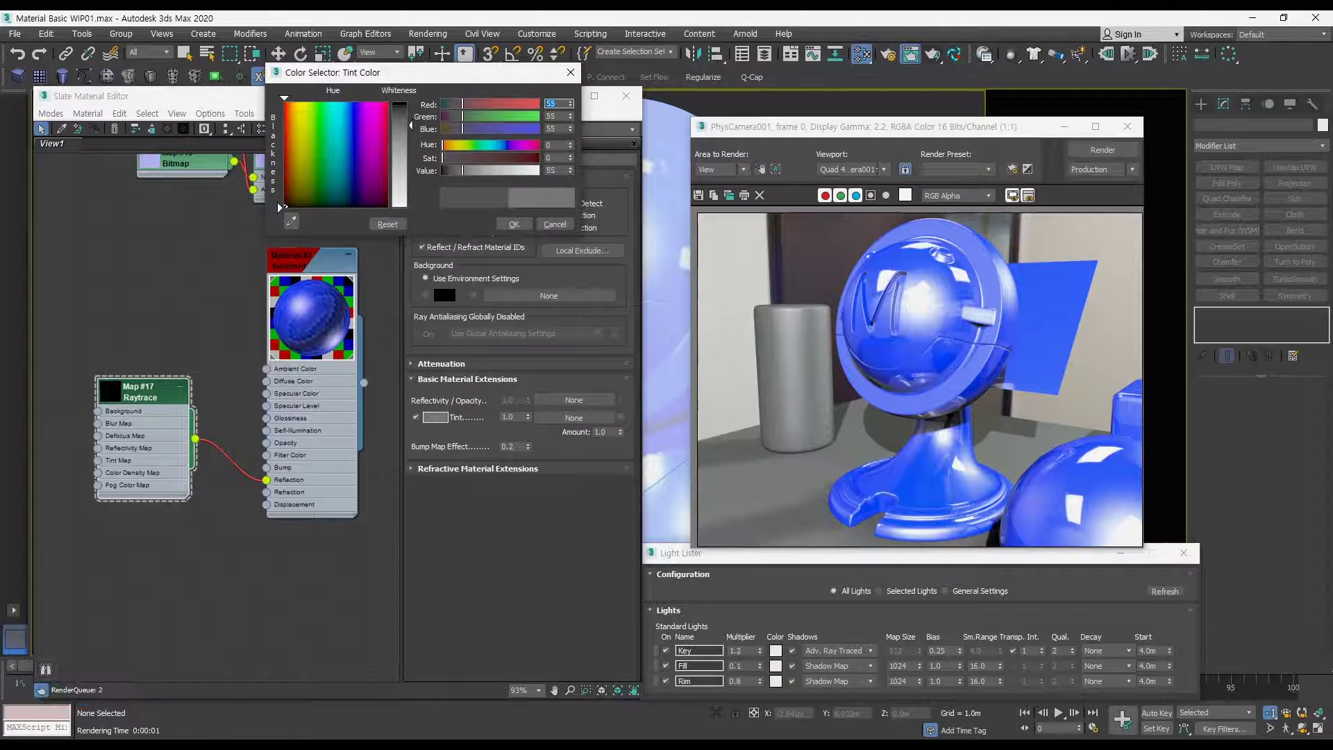
left_click(514, 224)
left_click(1093, 150)
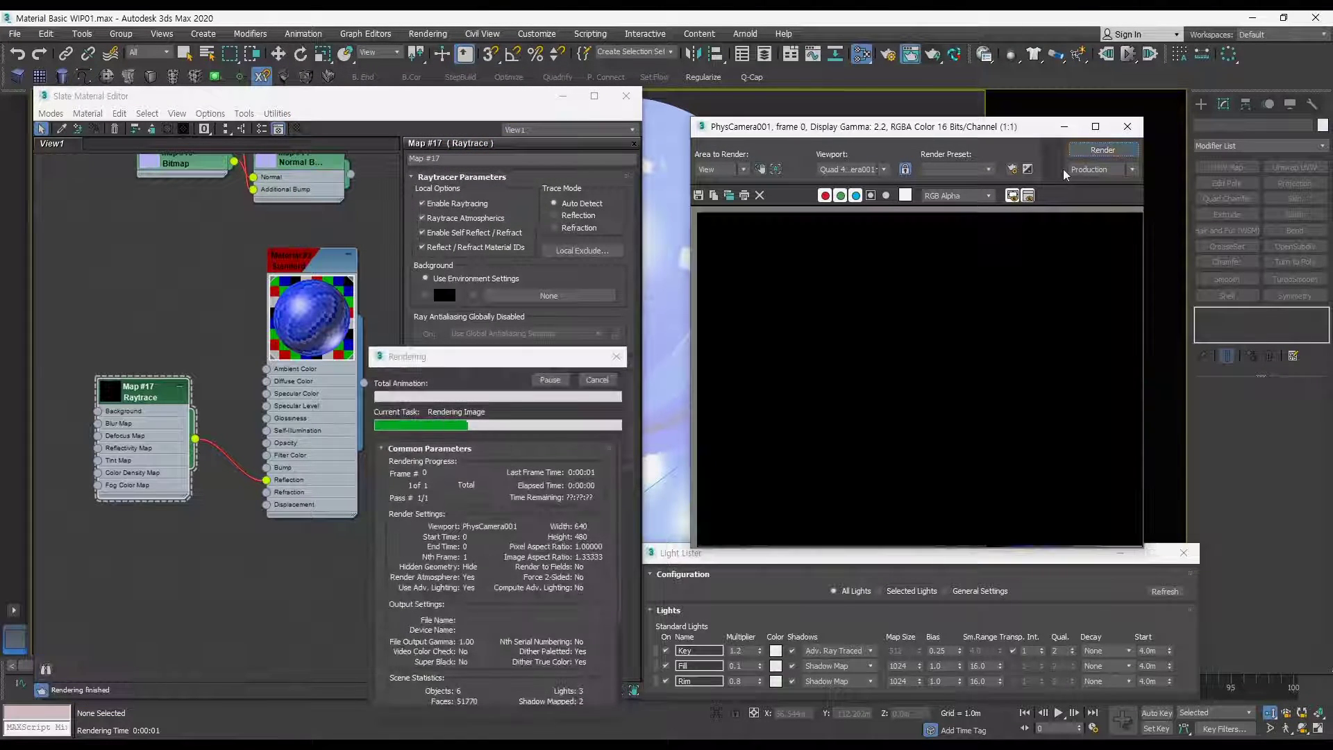
Step: Set the Raytrace map's tint to white and render the blue material at full reflection strength
left_click(436, 417)
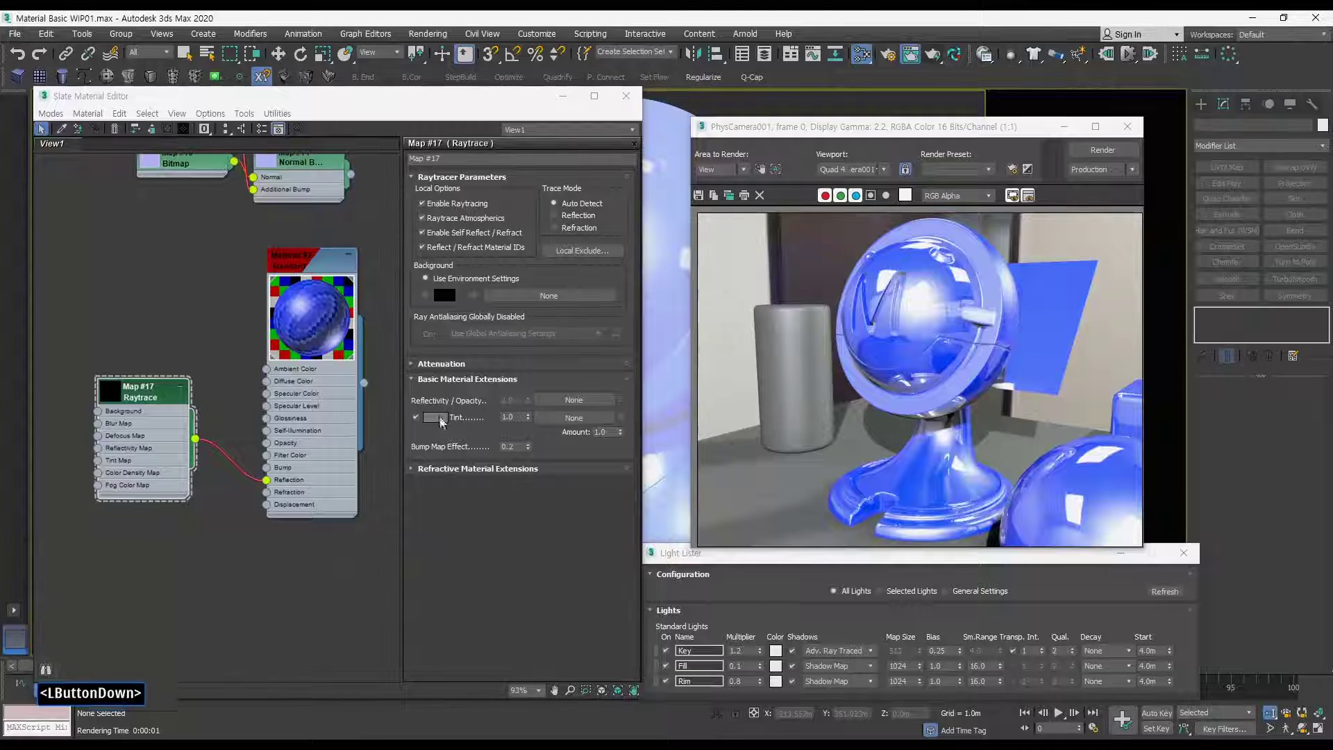
left_click(519, 170)
left_click(516, 224)
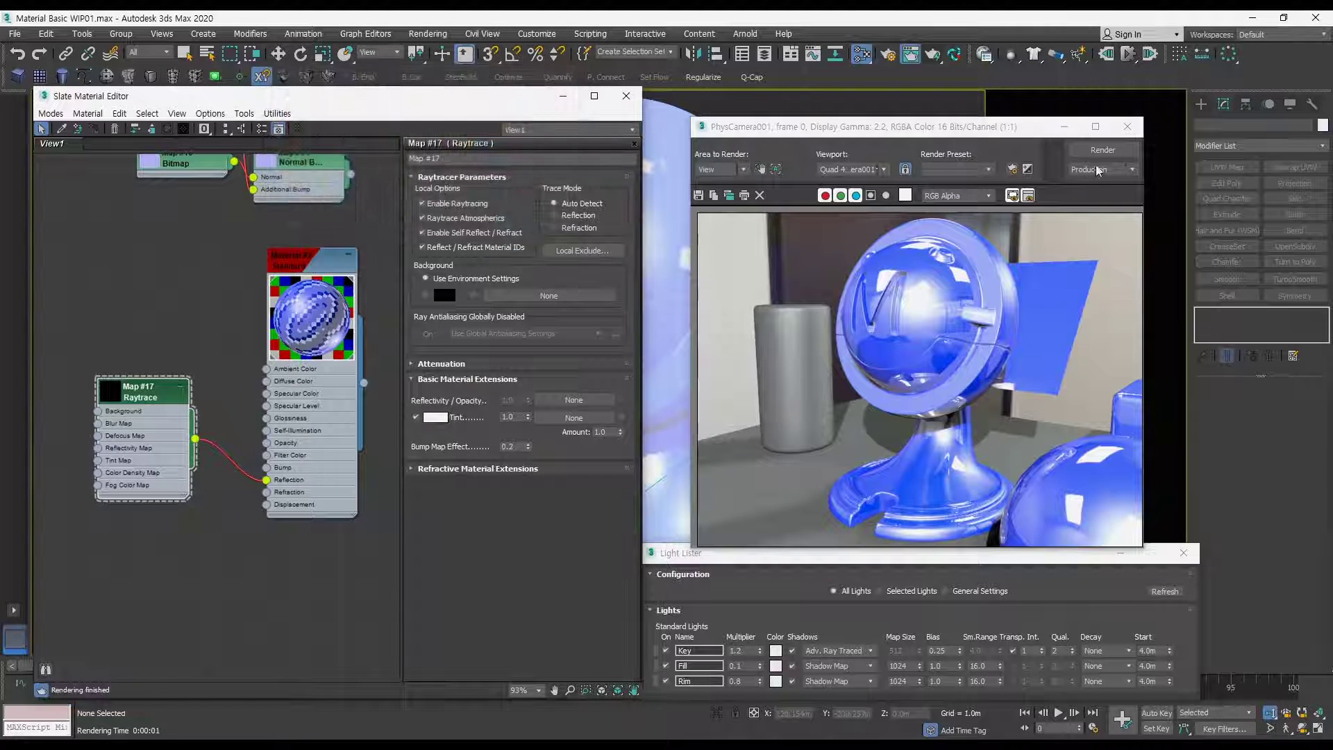
left_click(1101, 150)
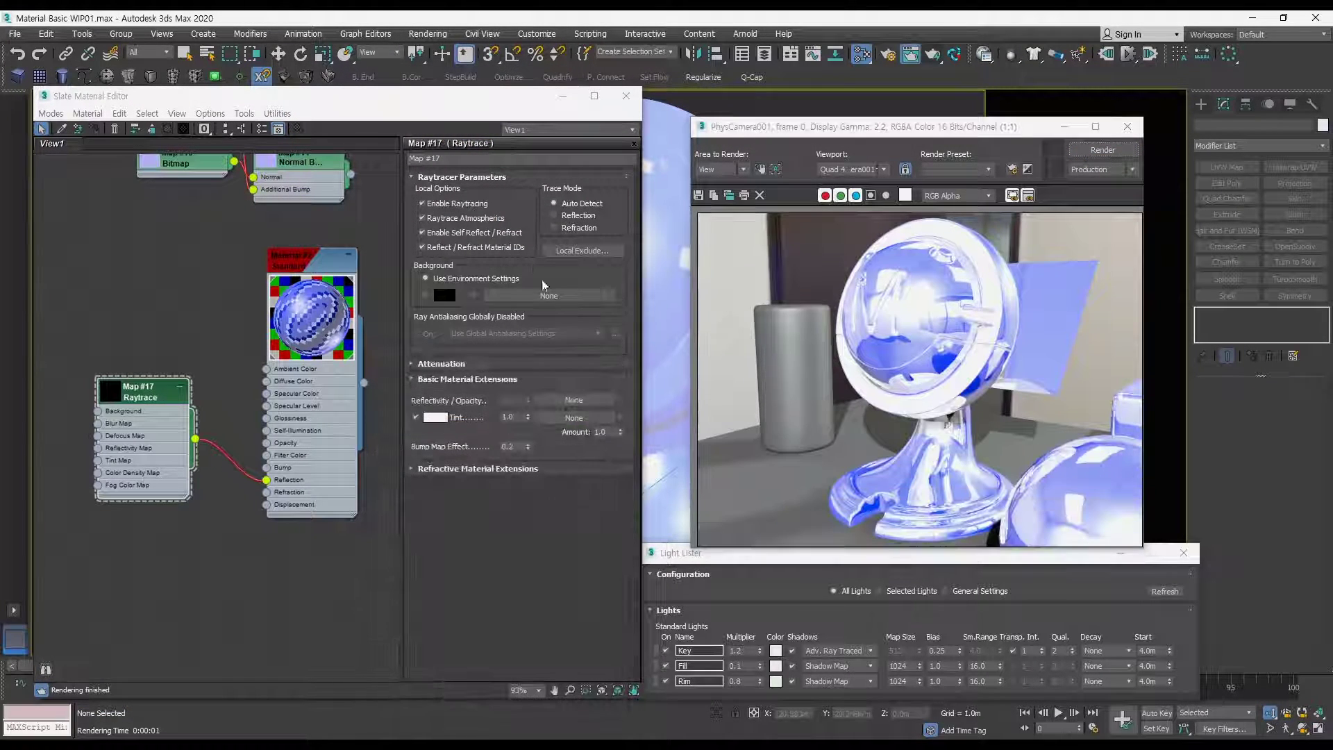
Step: Reduce the Reflection map amount of Material #2 to 30
double_click(310, 261)
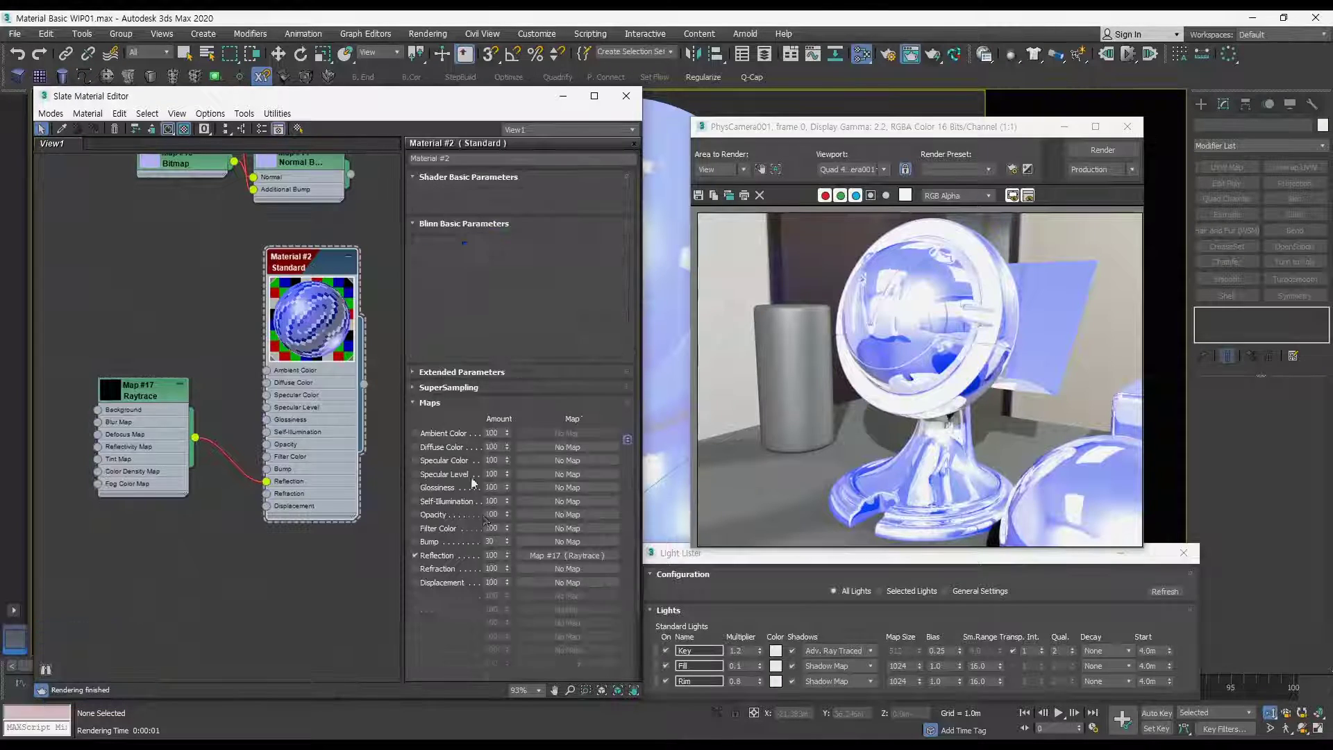
left_click_drag(507, 554, 516, 618)
mouse_move(507, 555)
left_mouse_down()
mouse_move(510, 536)
mouse_move(509, 555)
left_mouse_up()
left_click(508, 556)
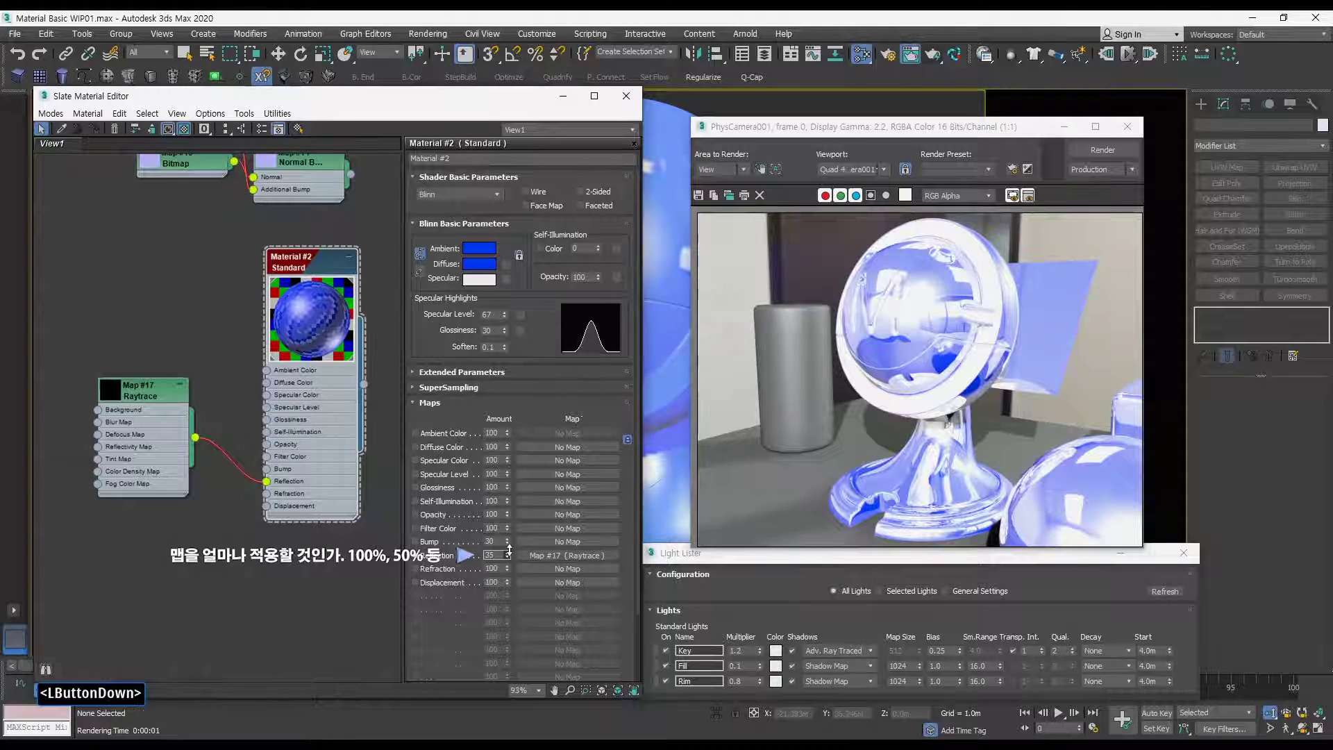
Step: Set Material #2's diffuse color to orange-yellow (red 230, green 119, blue 0) and render the camera view
left_click(486, 266)
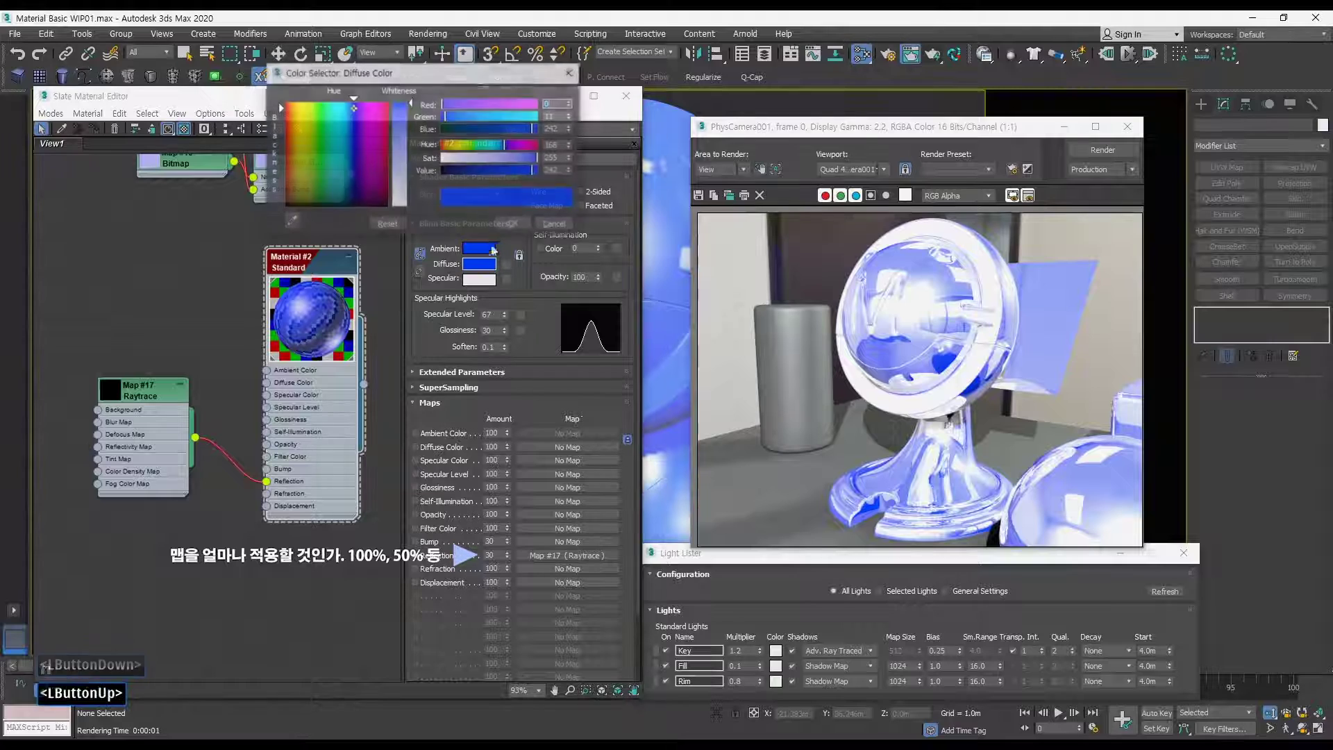
left_click(297, 107)
left_click_drag(296, 106, 297, 106)
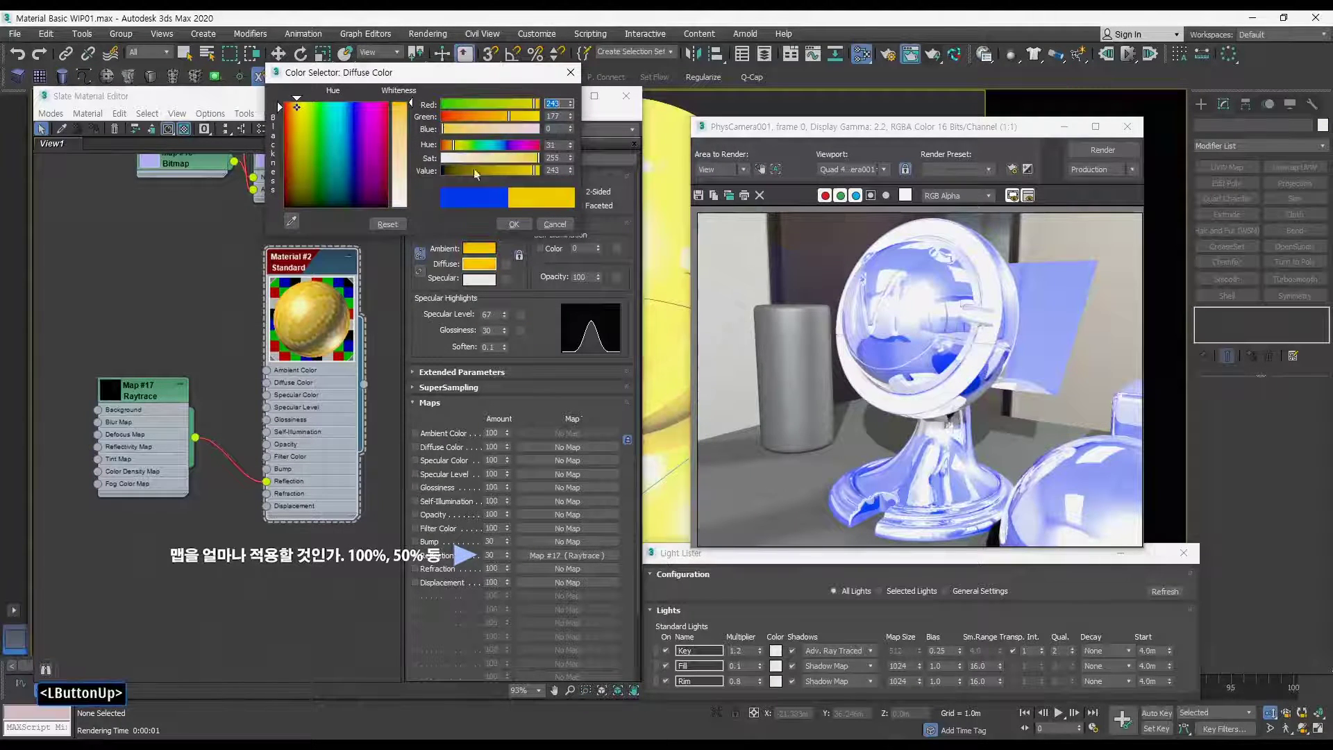
left_click(294, 112)
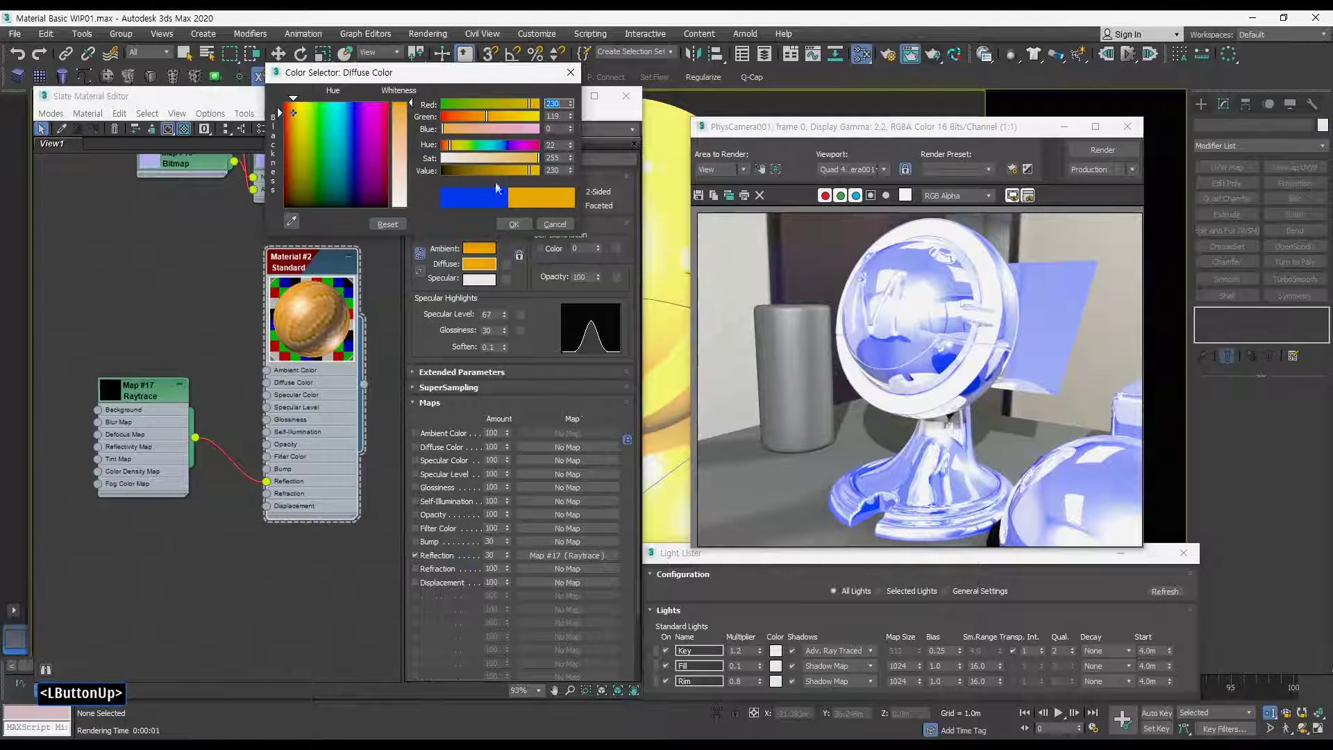
left_click(552, 222)
left_click(1103, 150)
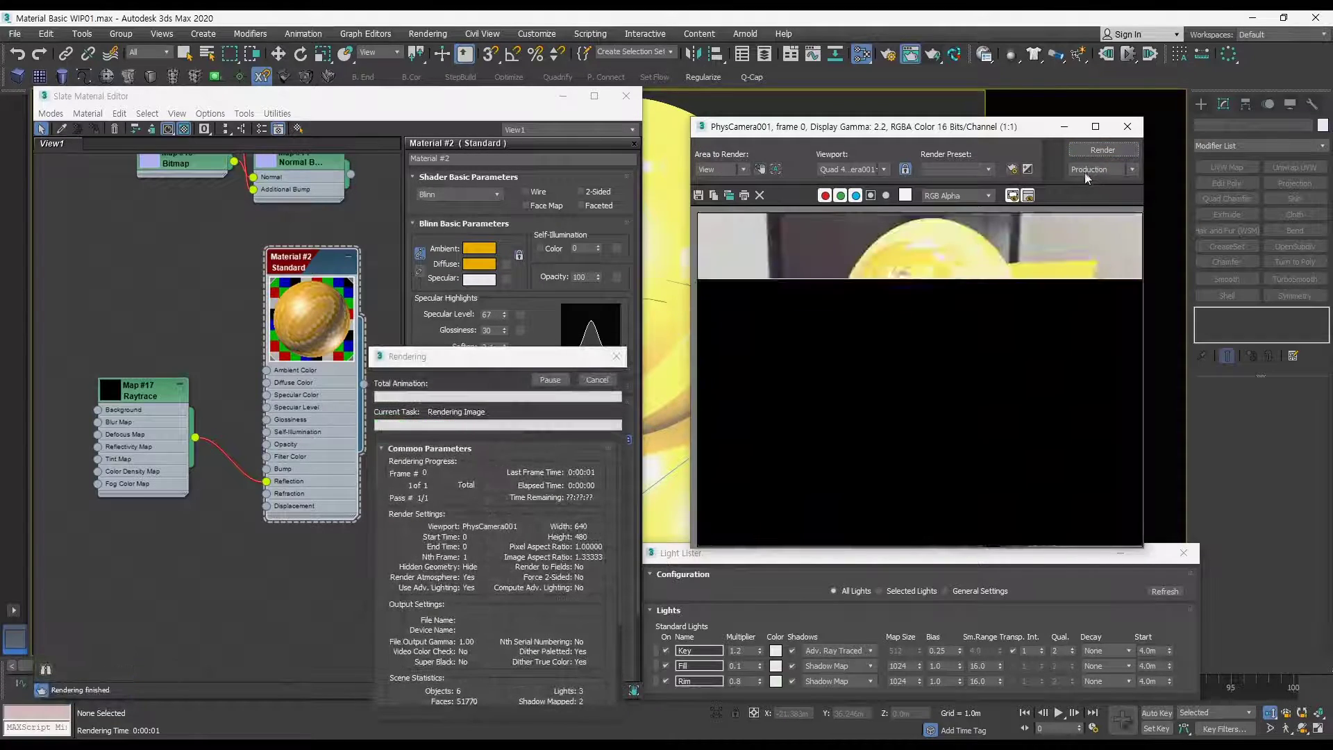
Step: Change Material #2's diffuse color to a bright sky blue
left_click(479, 264)
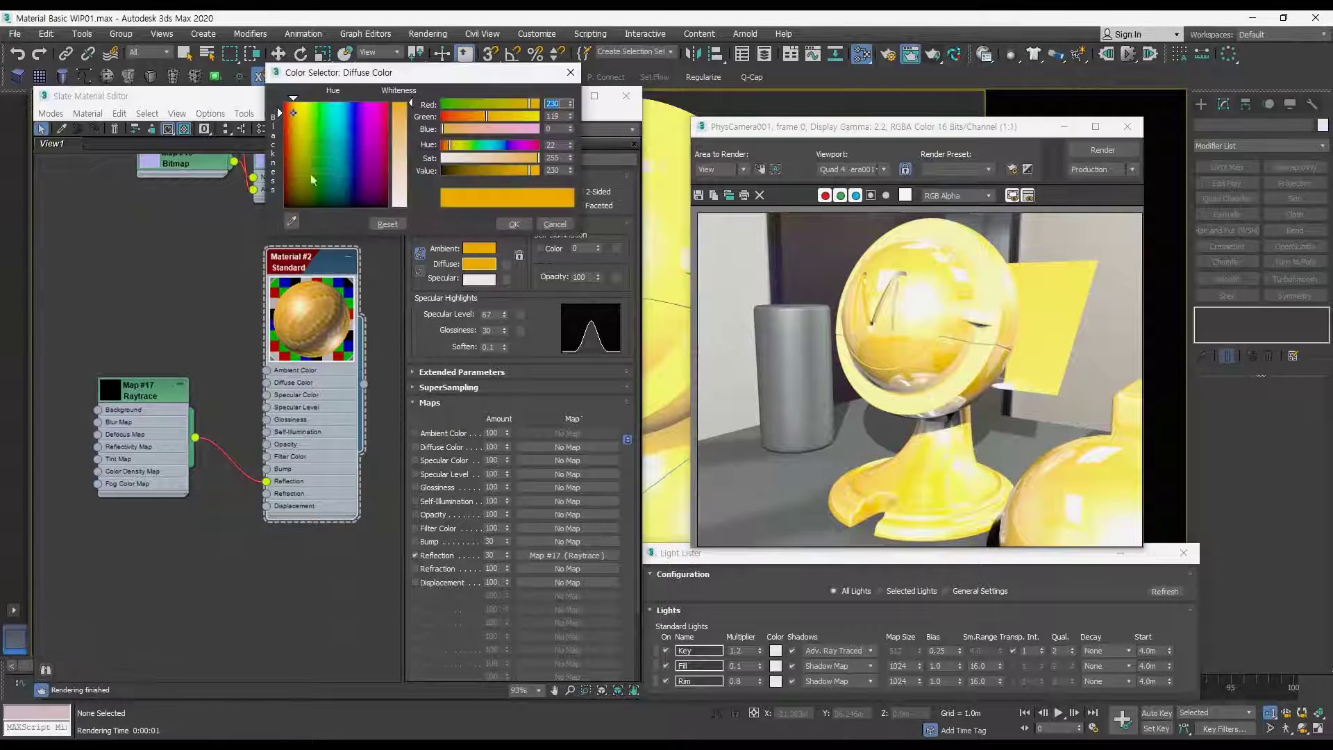
left_click_drag(343, 125, 348, 117)
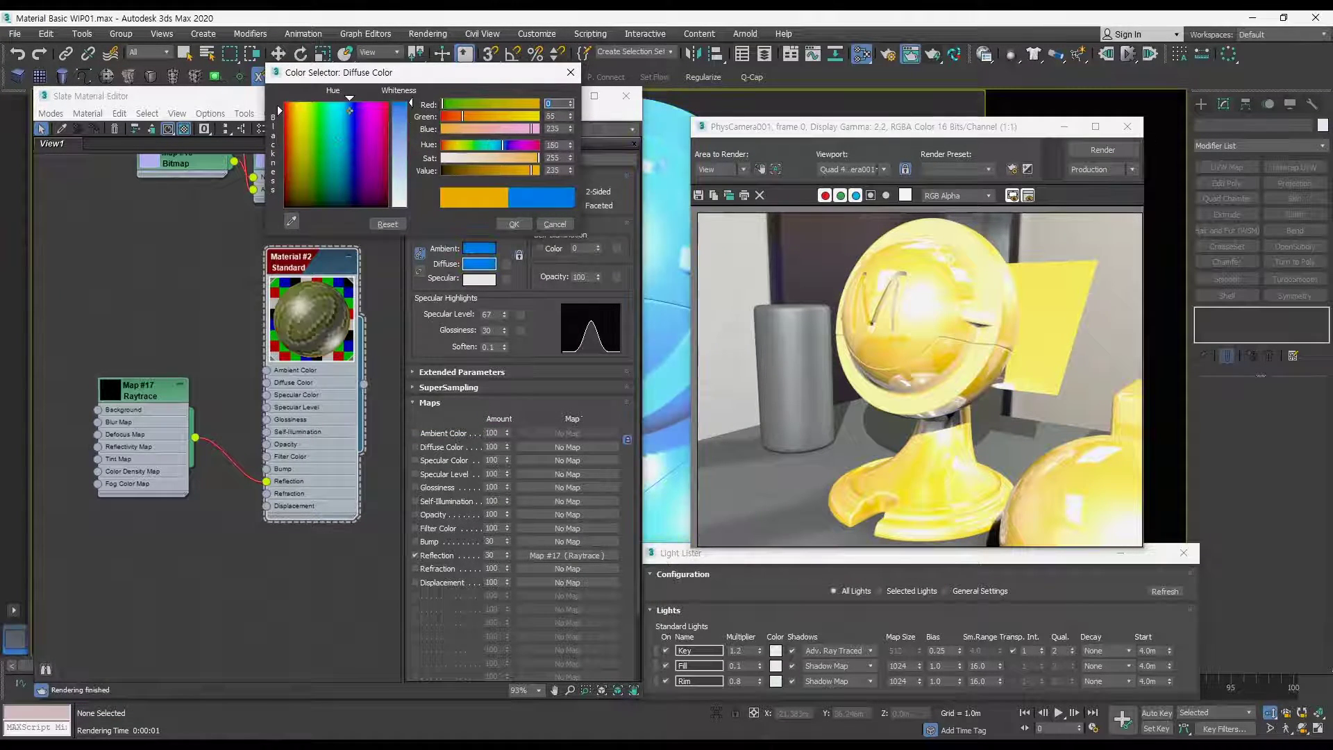
left_click(515, 224)
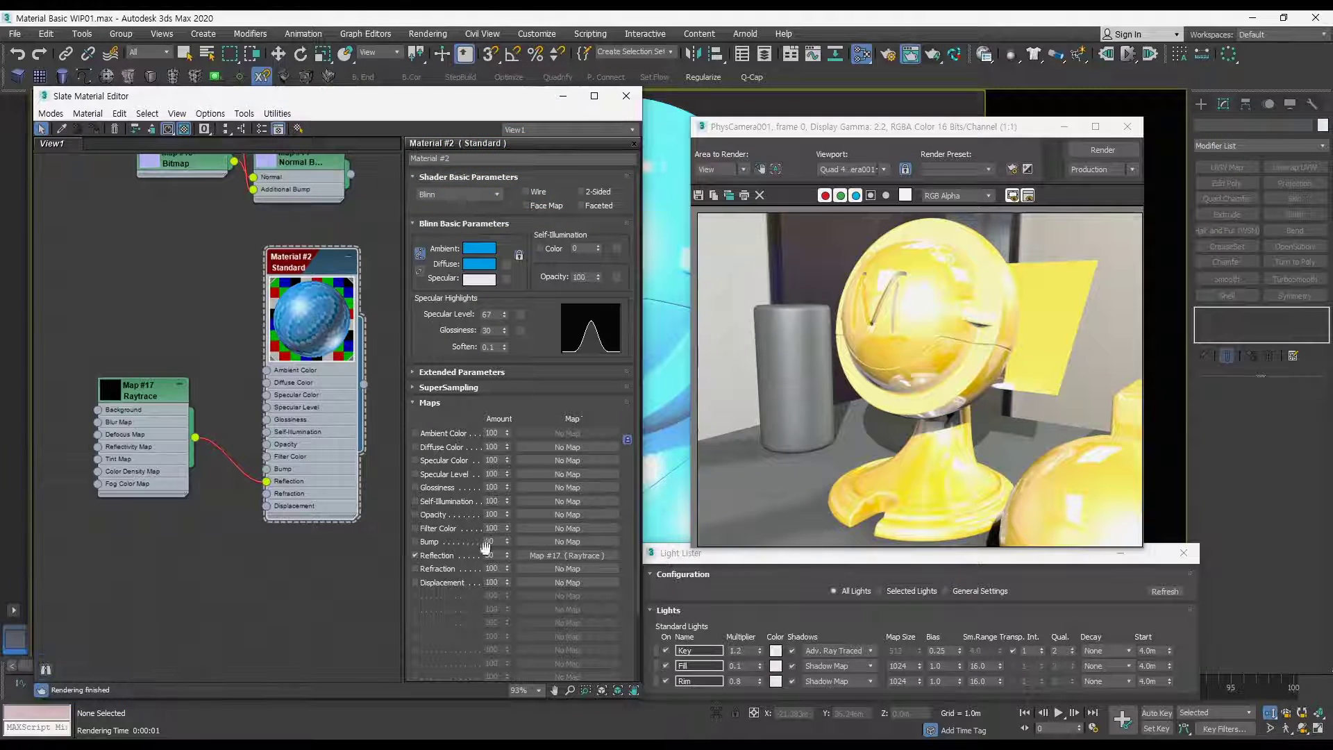
Step: Restore the Reflection amount to 100, set the Raytrace map's tint to orange (red 236, green 115, blue 17) and render the camera view
left_click(558, 554)
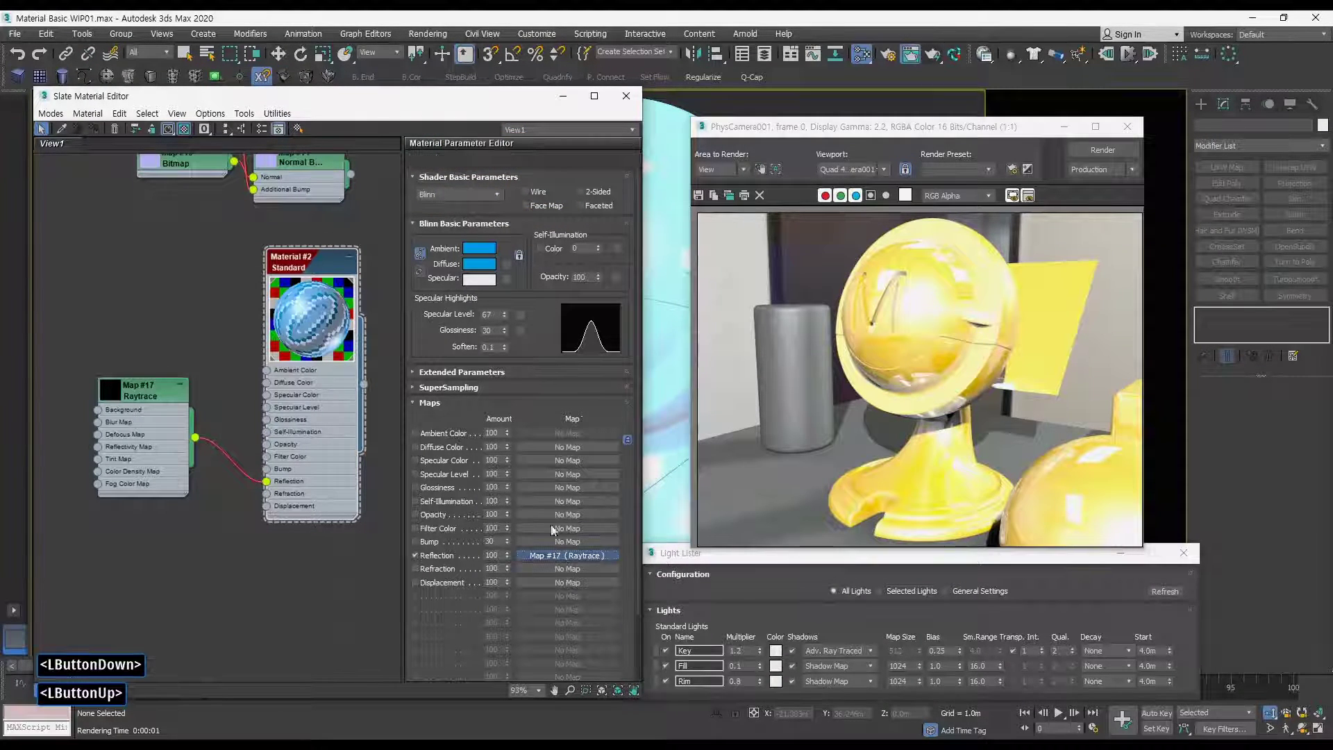
left_click(435, 417)
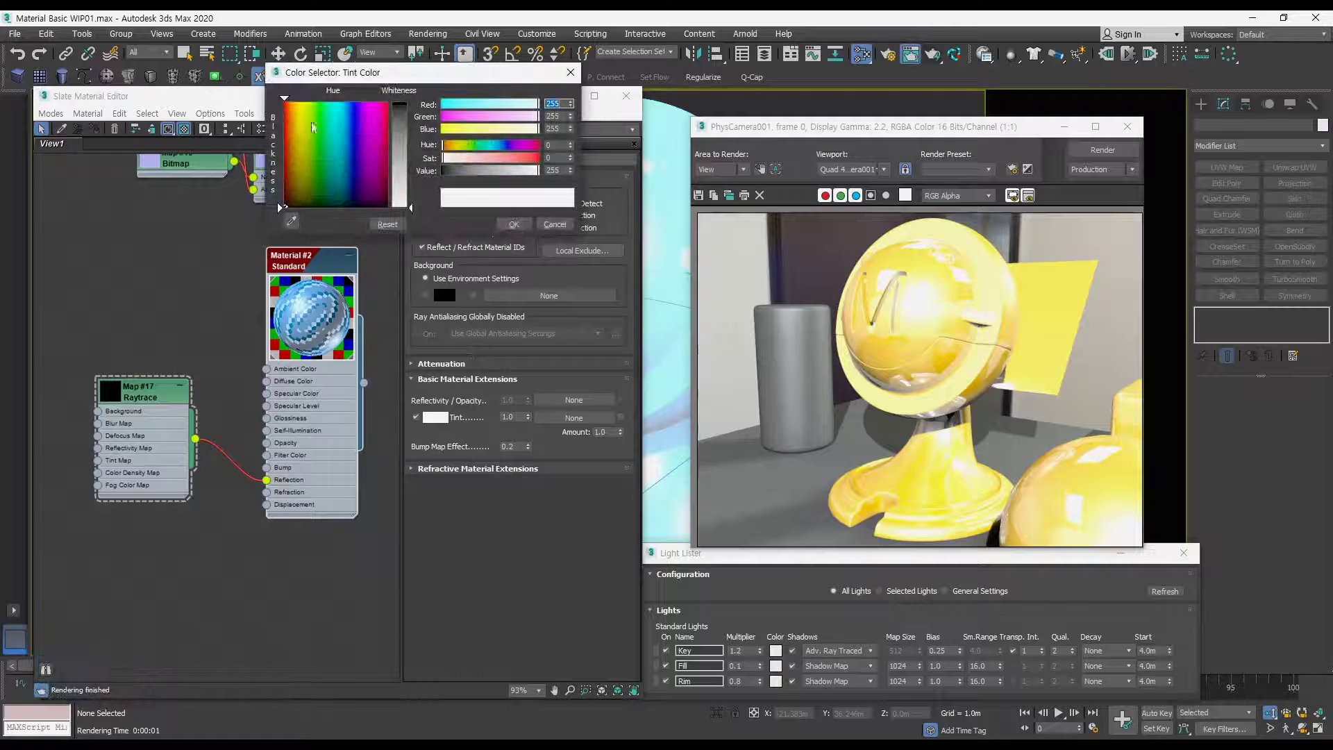
left_click(400, 111)
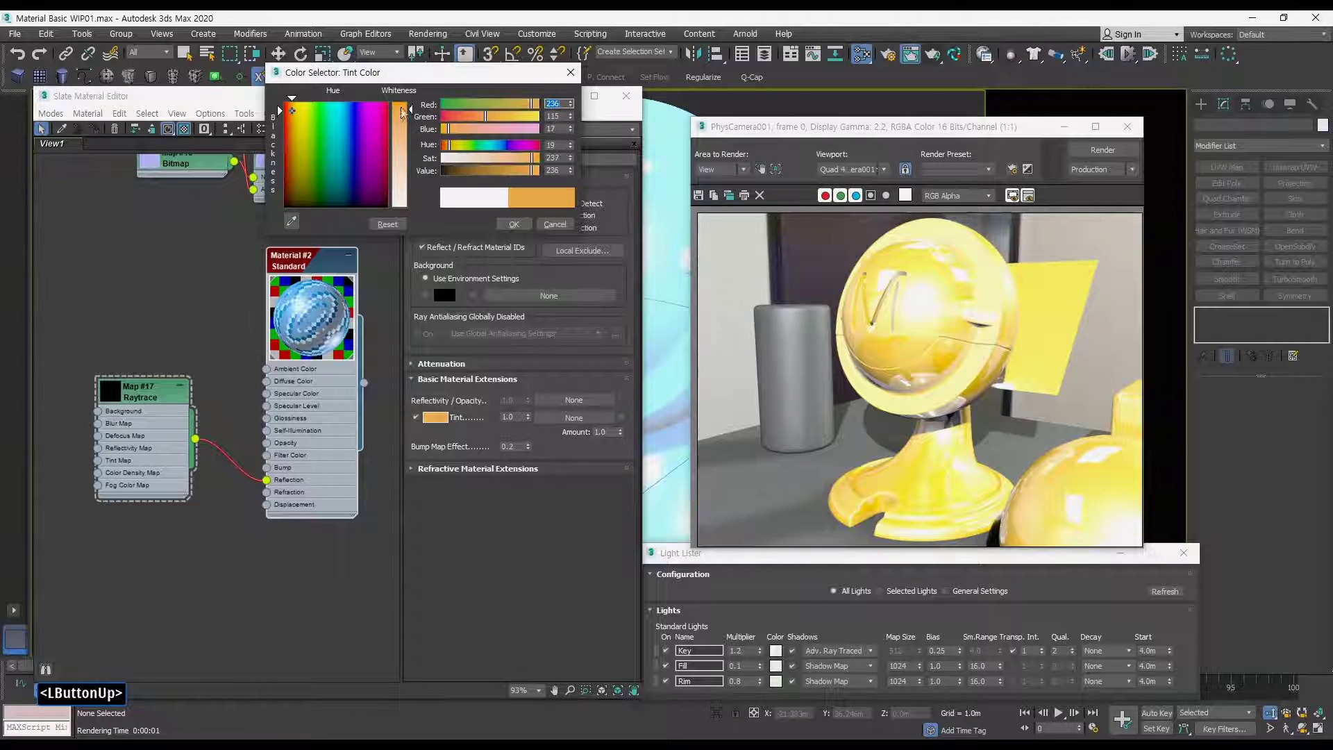
left_click(515, 224)
left_click(1110, 151)
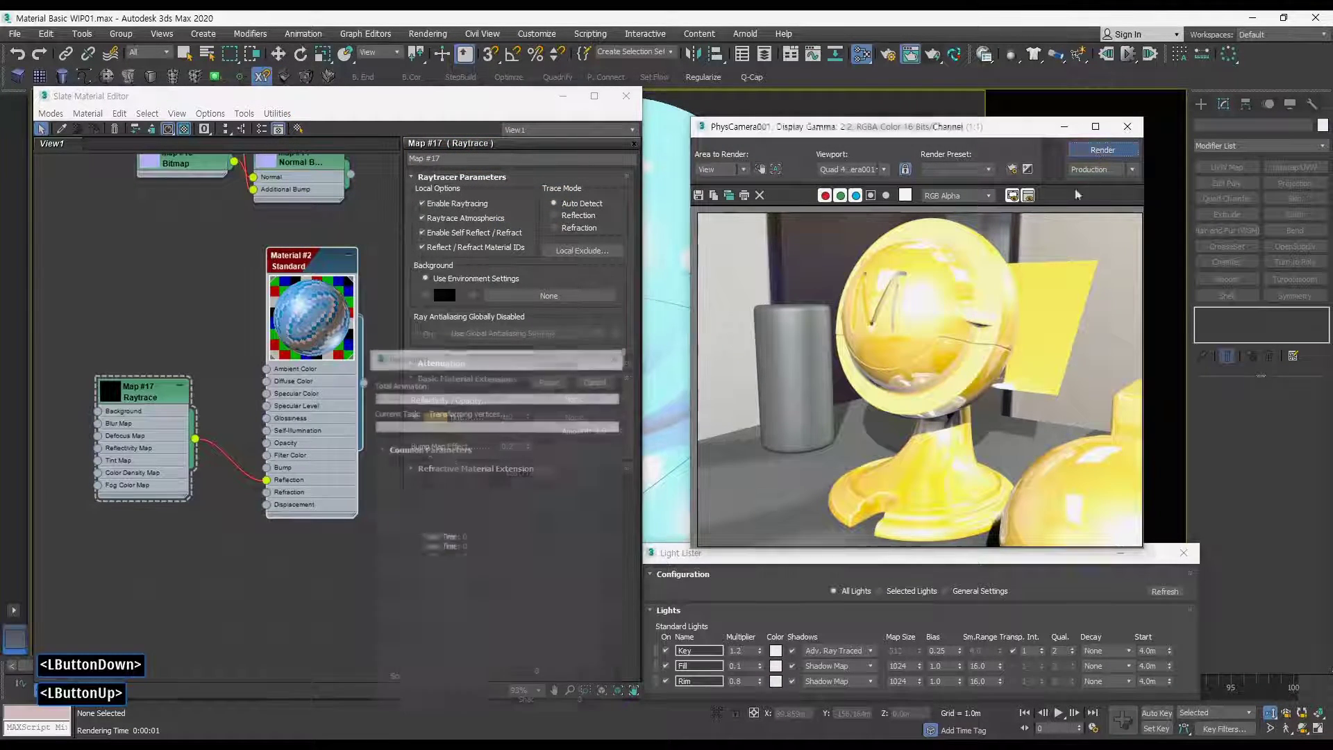
Step: Set Material #2's diffuse color to black and render the orange-tinted reflection
double_click(324, 262)
left_click(479, 264)
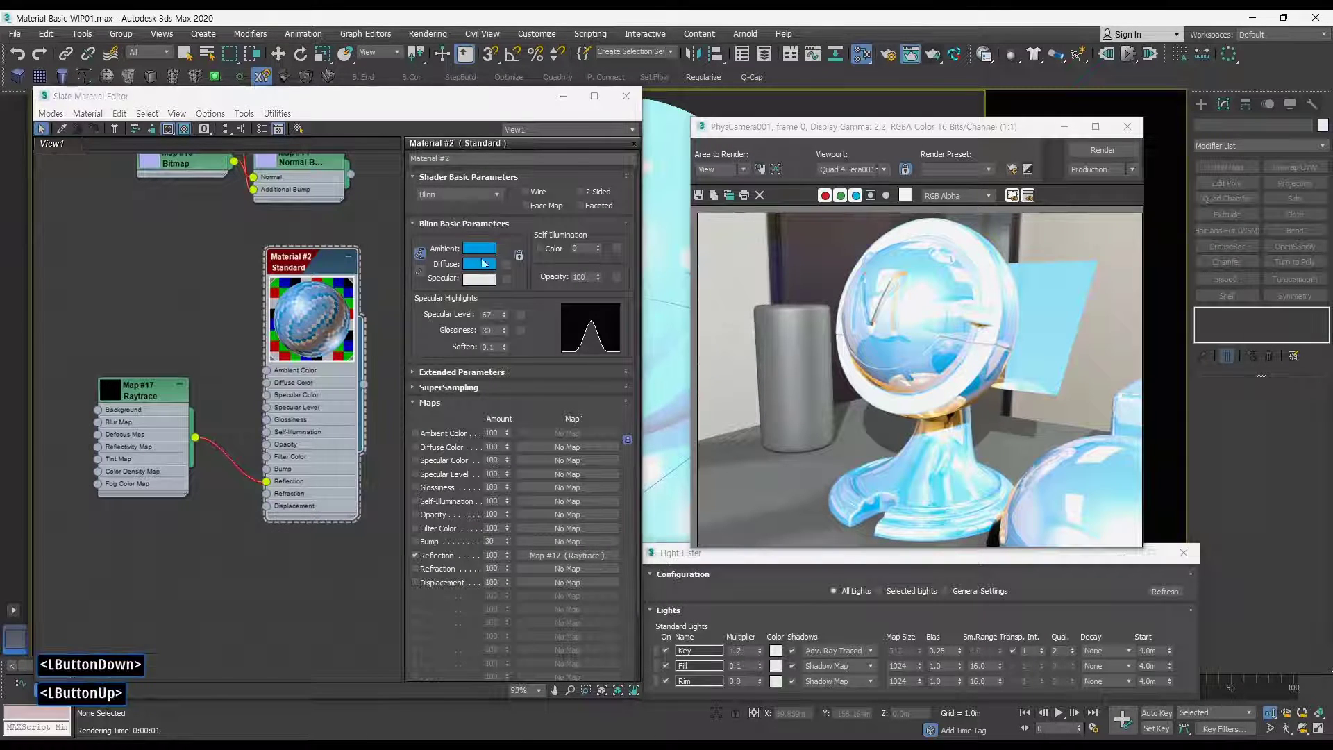
left_click_drag(350, 149, 283, 206)
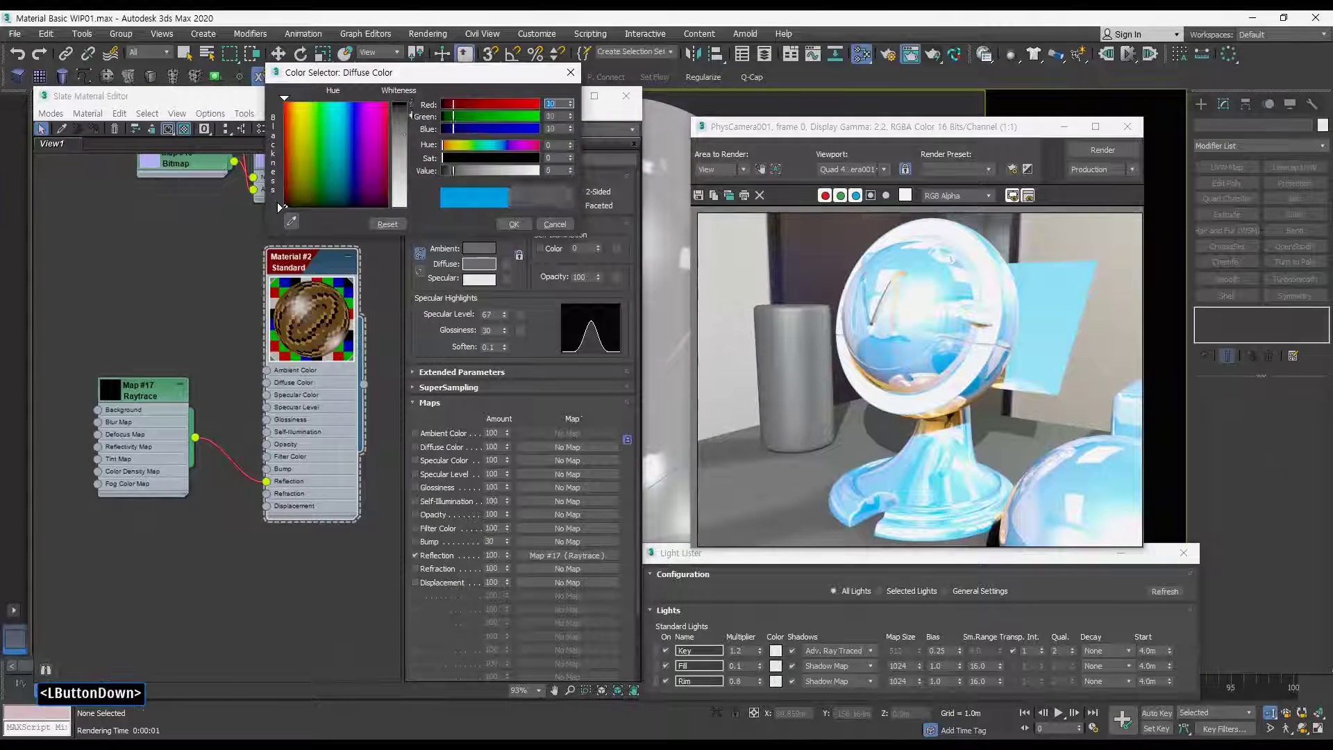
left_click(513, 224)
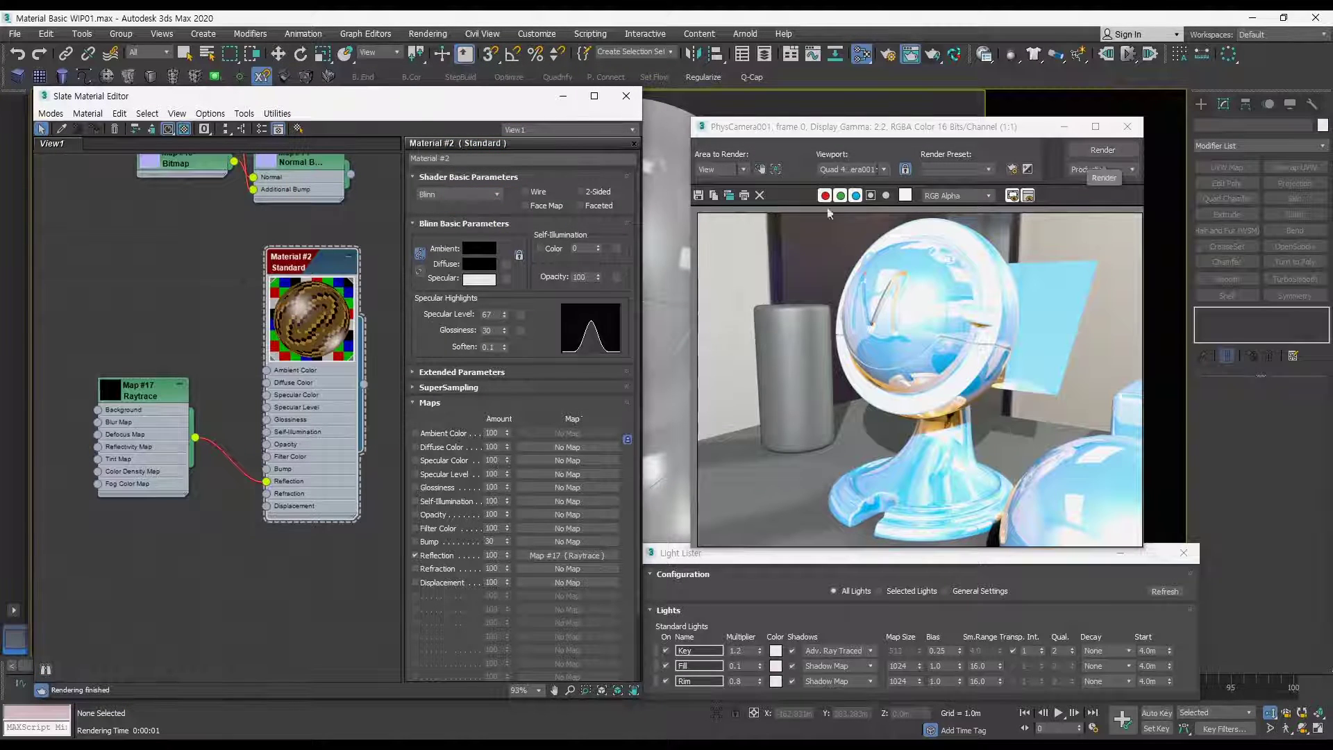
left_click(1102, 150)
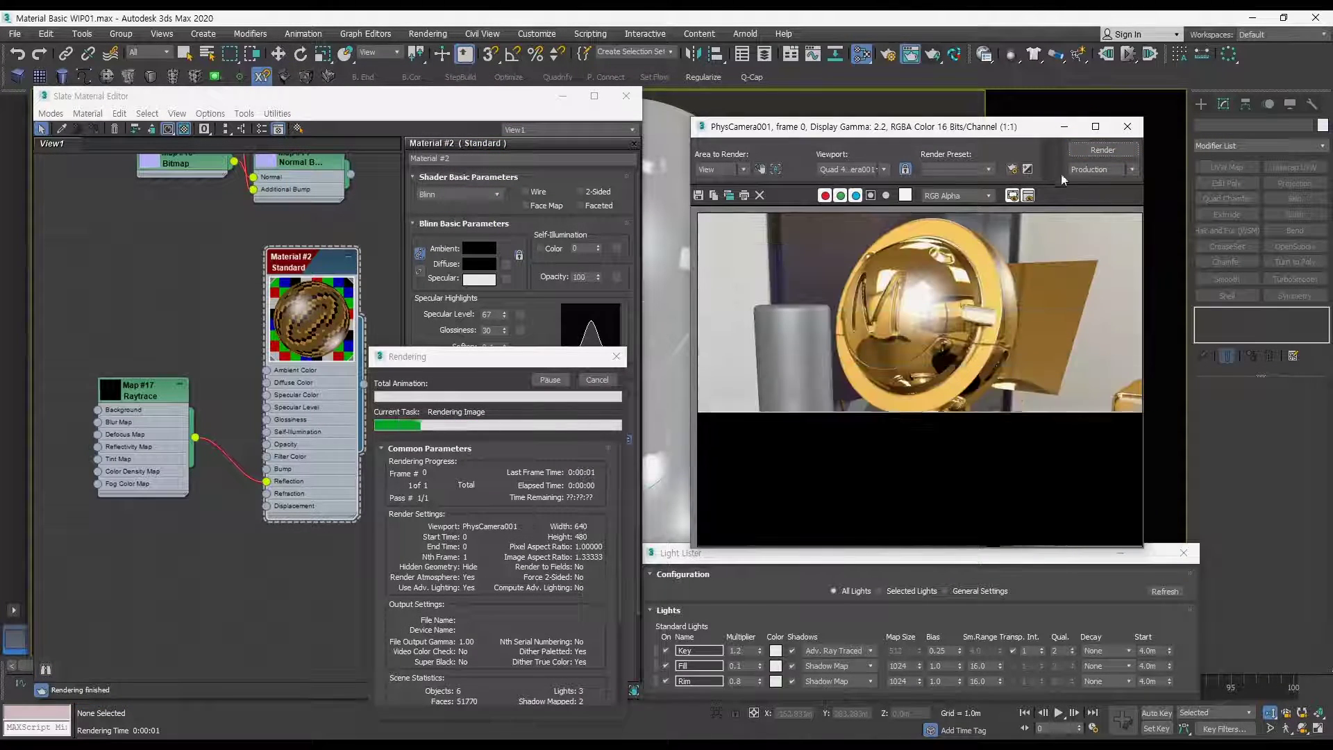
key("l")
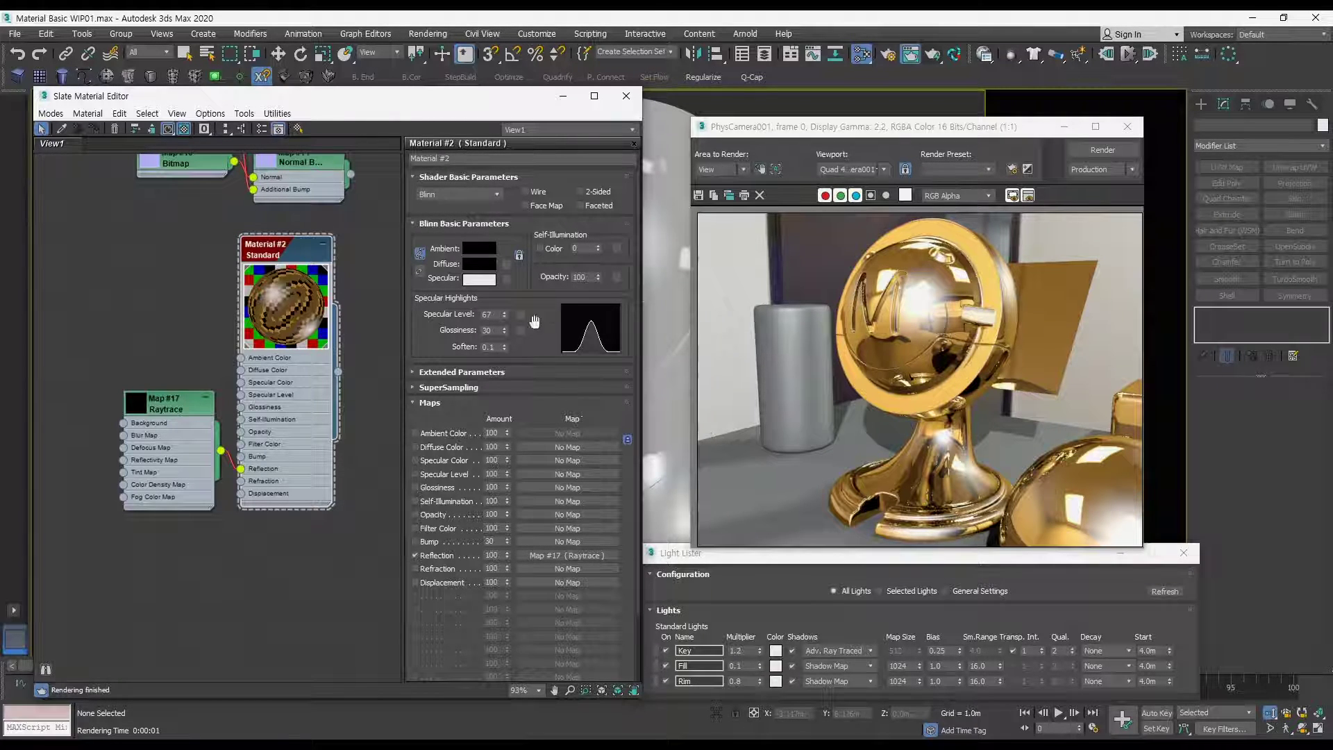
Step: Check the Raytrace map's settings, change Material #2's diffuse color to medium gray and render the camera view
double_click(157, 411)
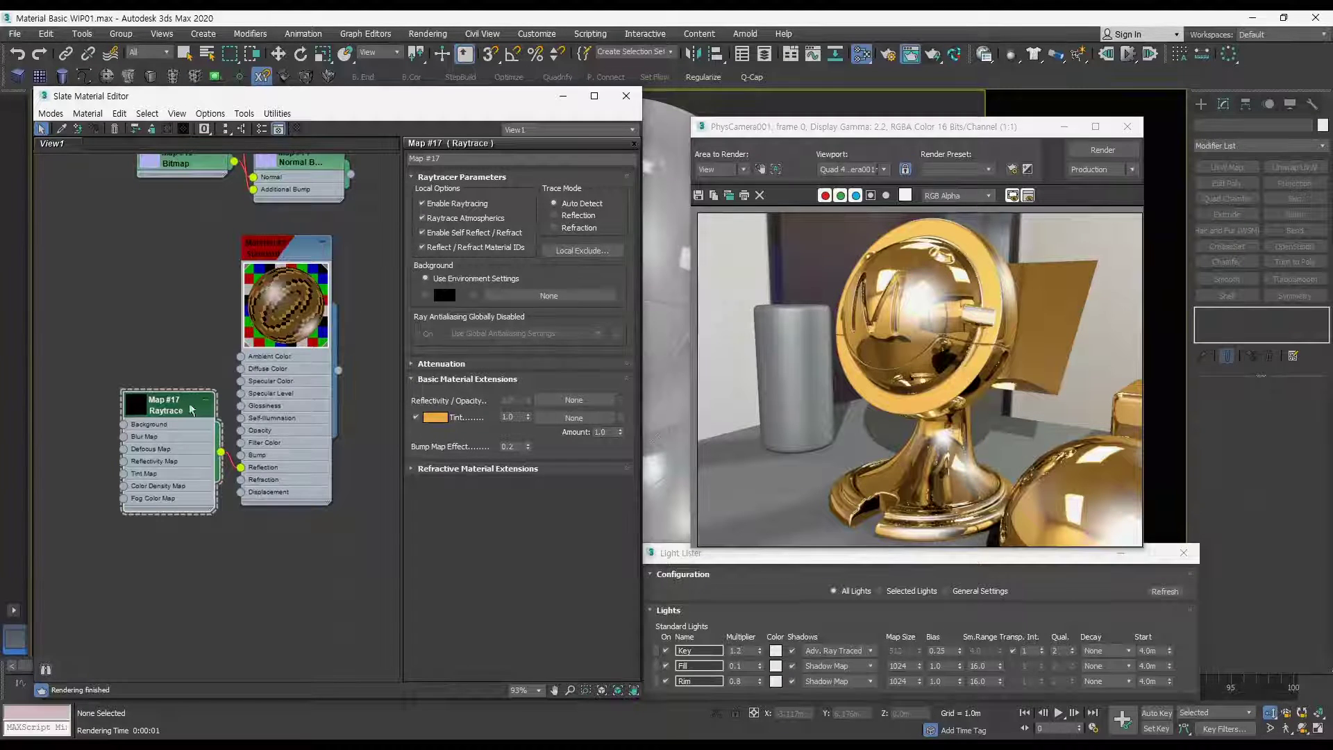
left_click(191, 410)
double_click(290, 251)
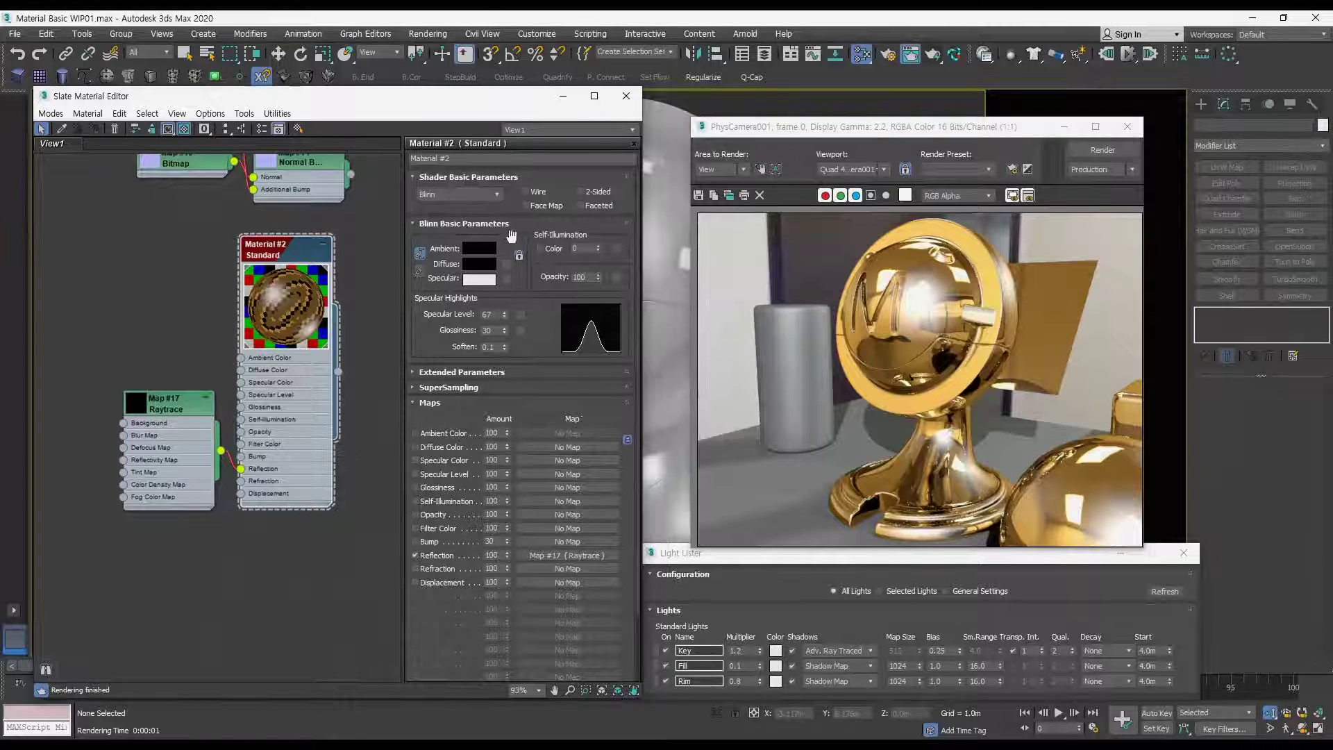
left_click(485, 265)
left_click(277, 202)
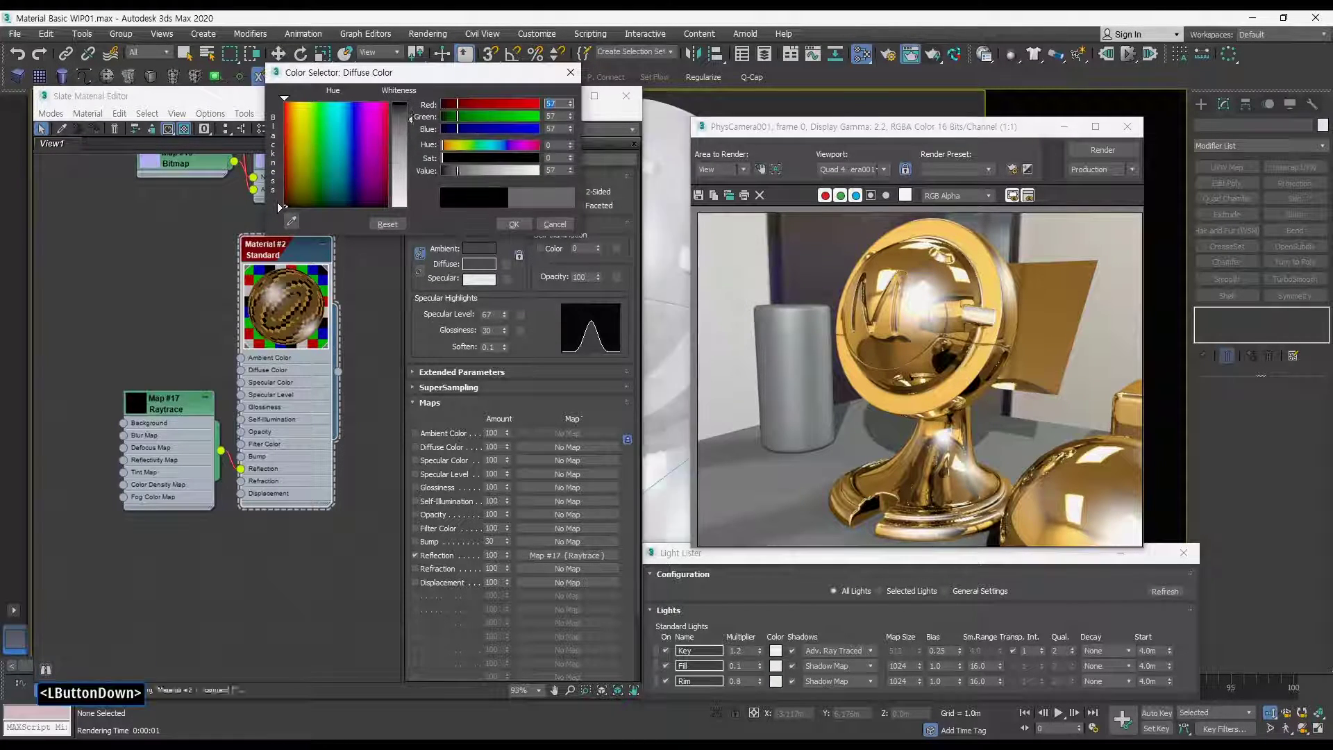
left_click(513, 225)
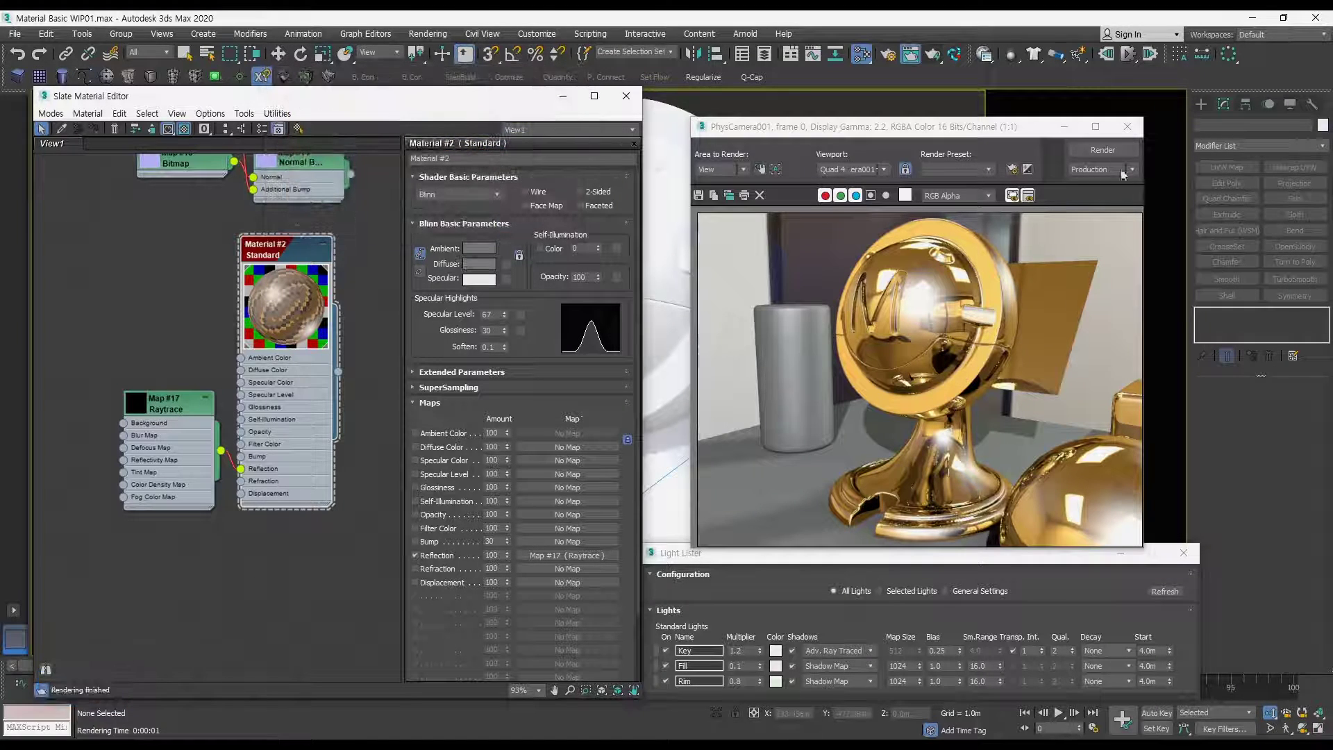
left_click(1105, 151)
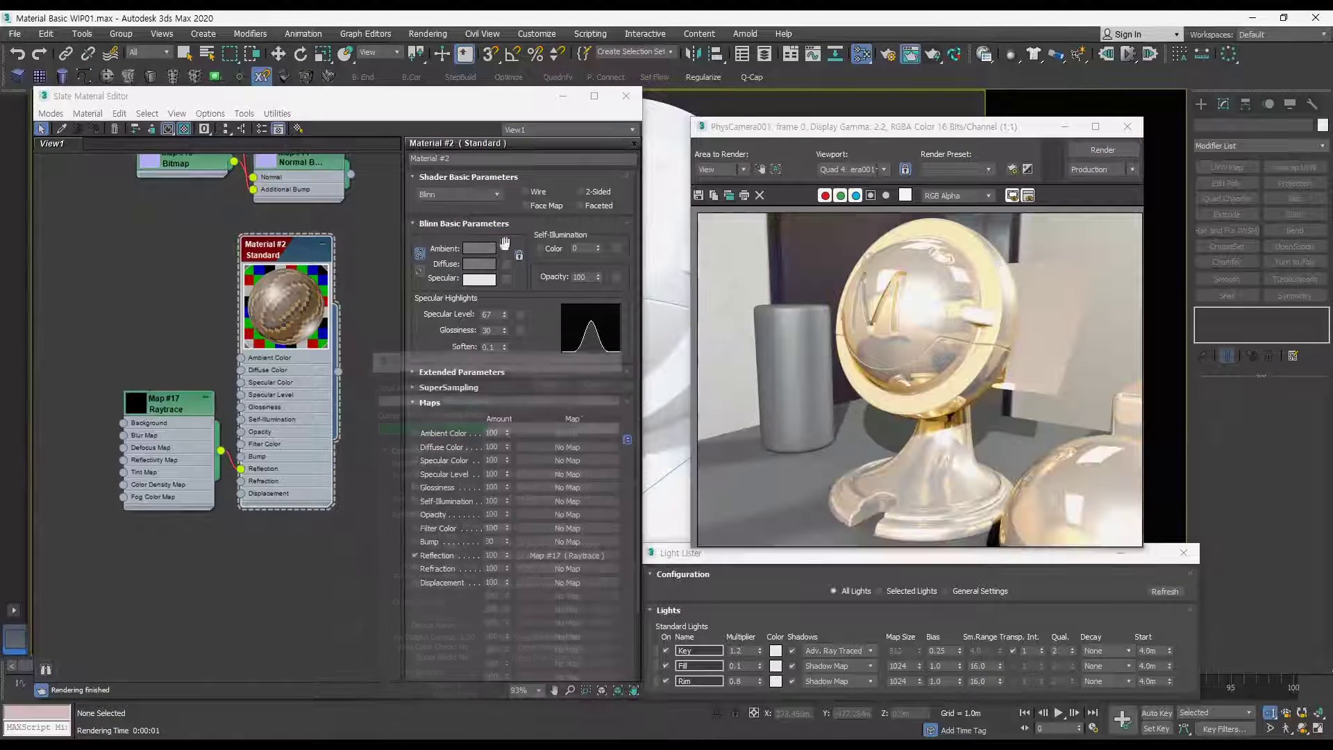
Step: Return Material #2's diffuse color from gray to black and render the camera view
left_click(479, 269)
left_click_drag(486, 167, 445, 167)
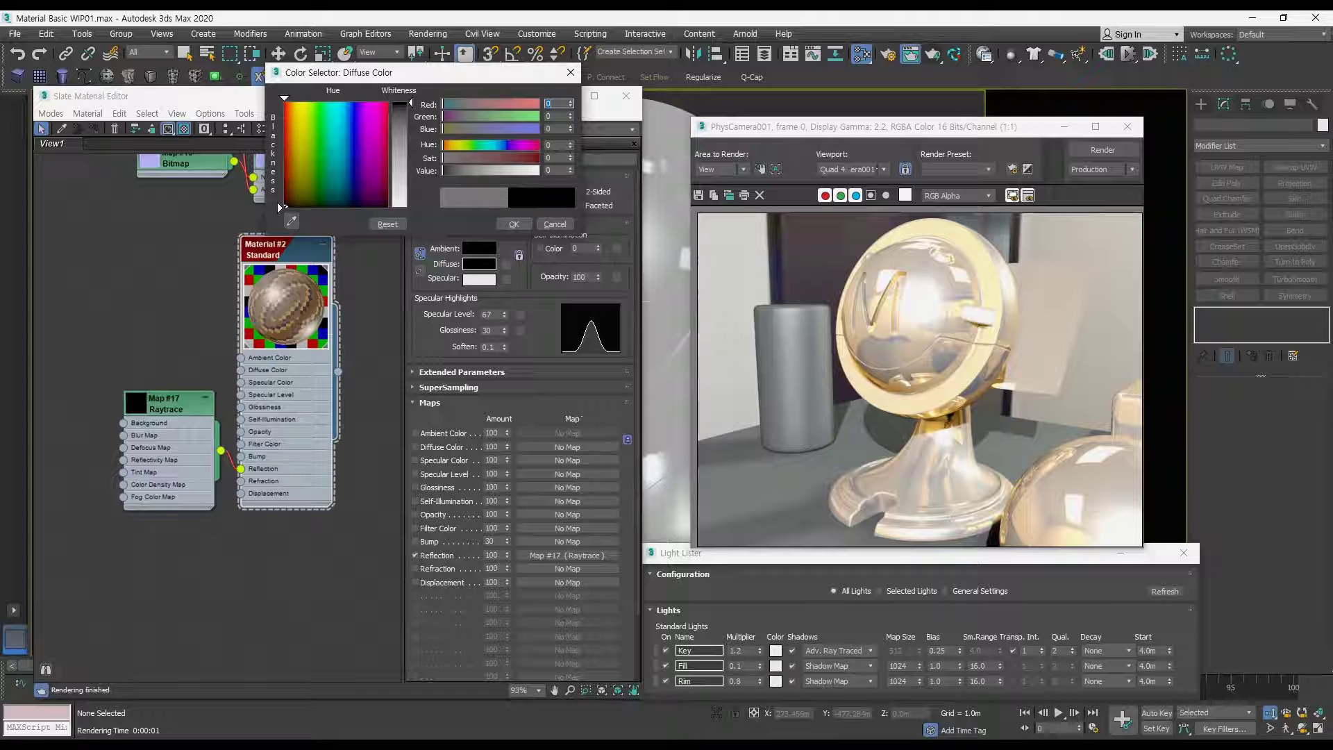
left_click(514, 225)
left_click(1102, 149)
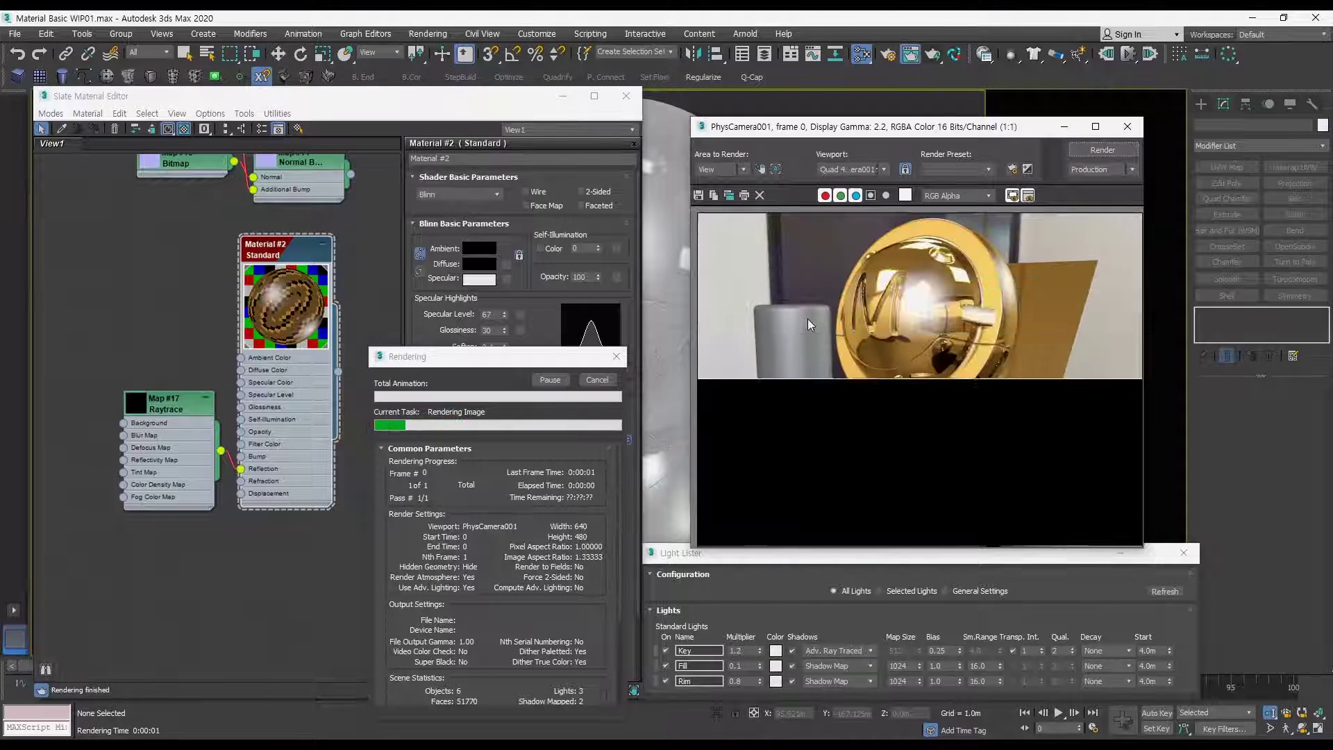
Step: Brighten Material #2's diffuse color to light gray and render the camera view
left_click(485, 265)
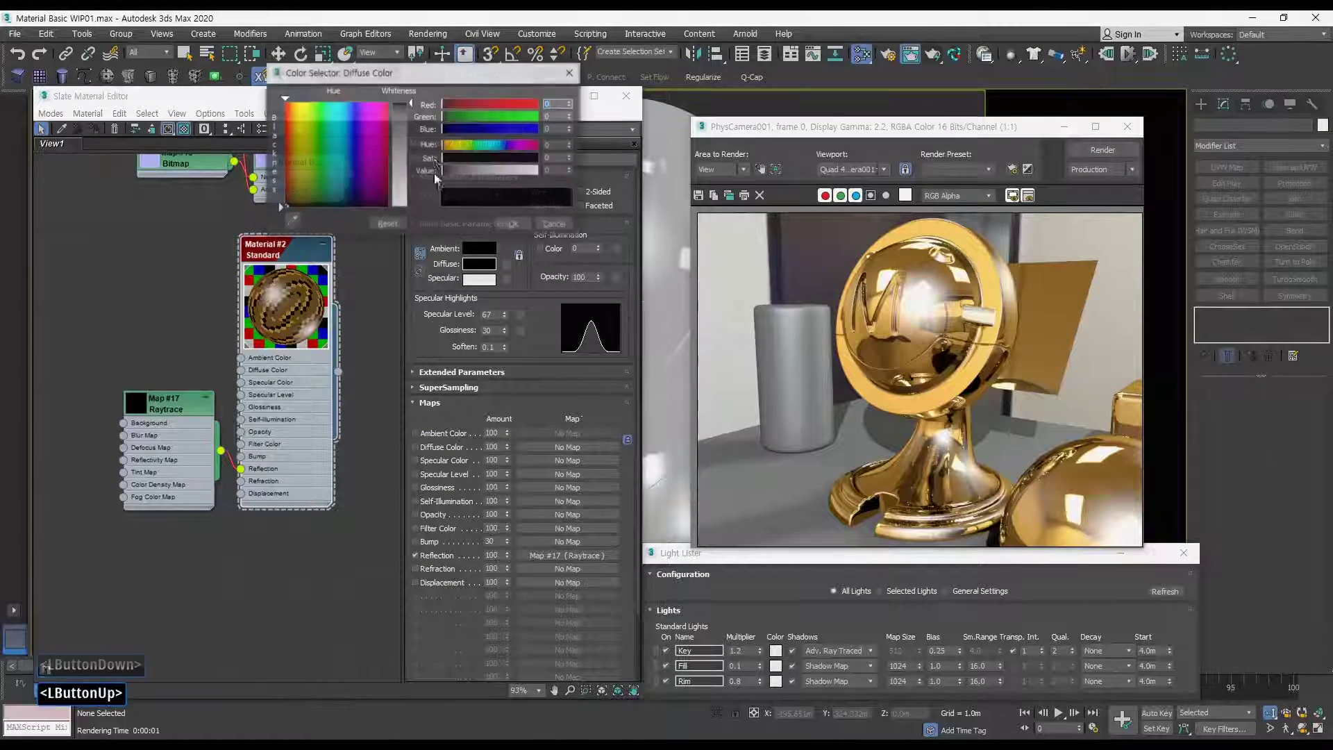
left_click_drag(445, 169, 515, 170)
left_click(511, 226)
left_click(1102, 149)
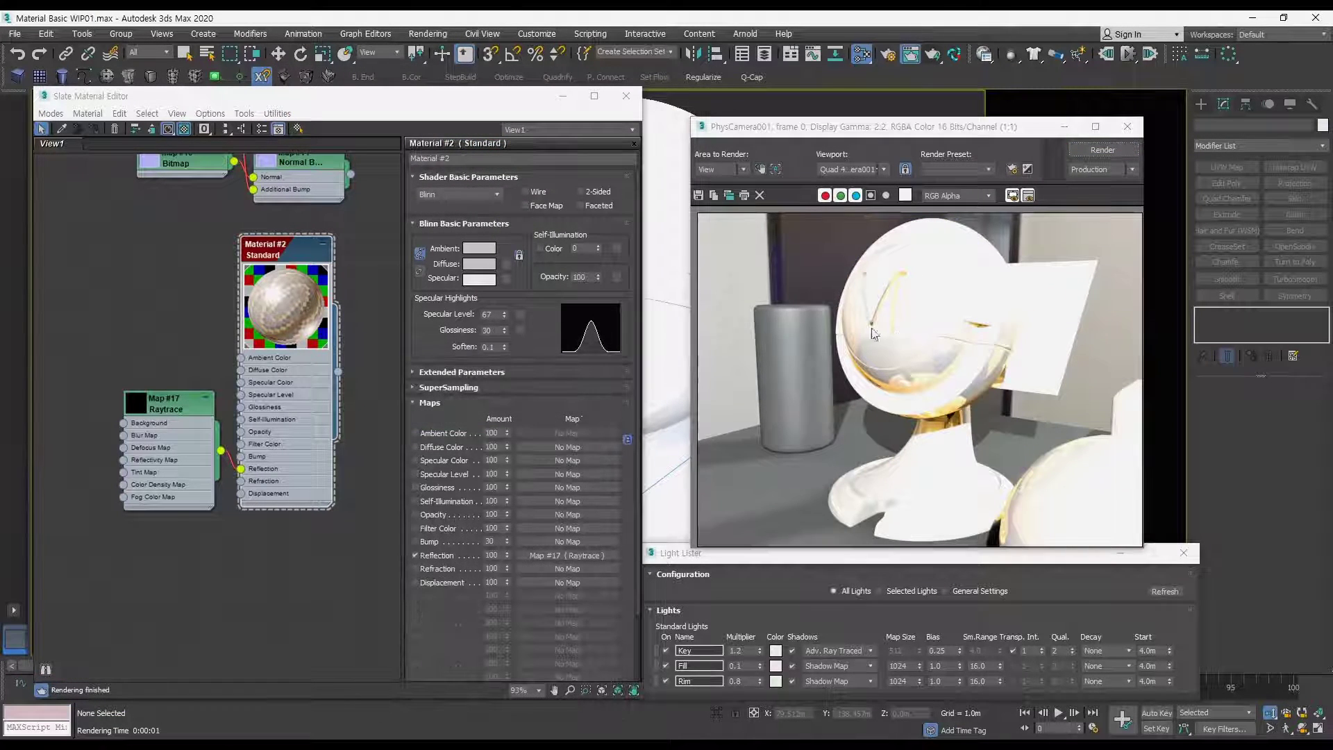
Step: Set Material #2's diffuse color back to pure black (0, 0, 0) and render the camera view
left_click(479, 265)
left_click_drag(410, 186, 410, 92)
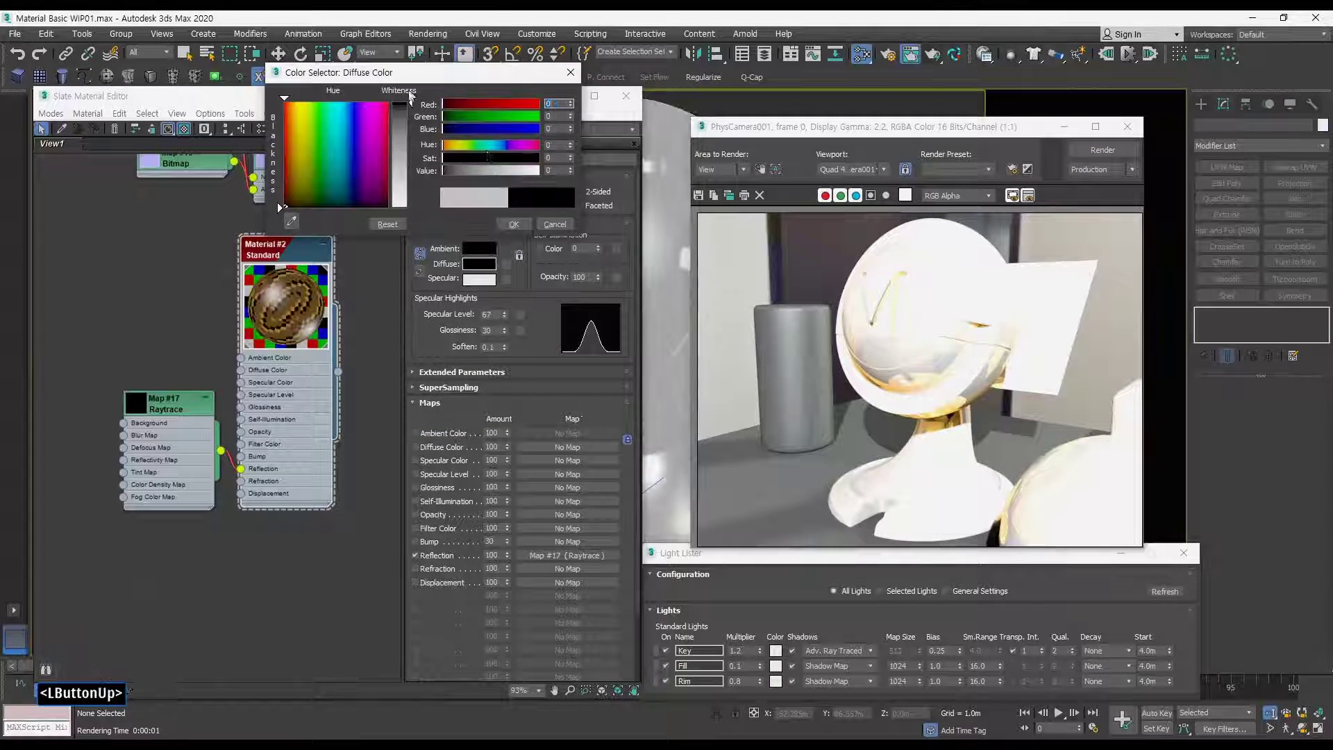
left_click(518, 224)
left_click(1102, 149)
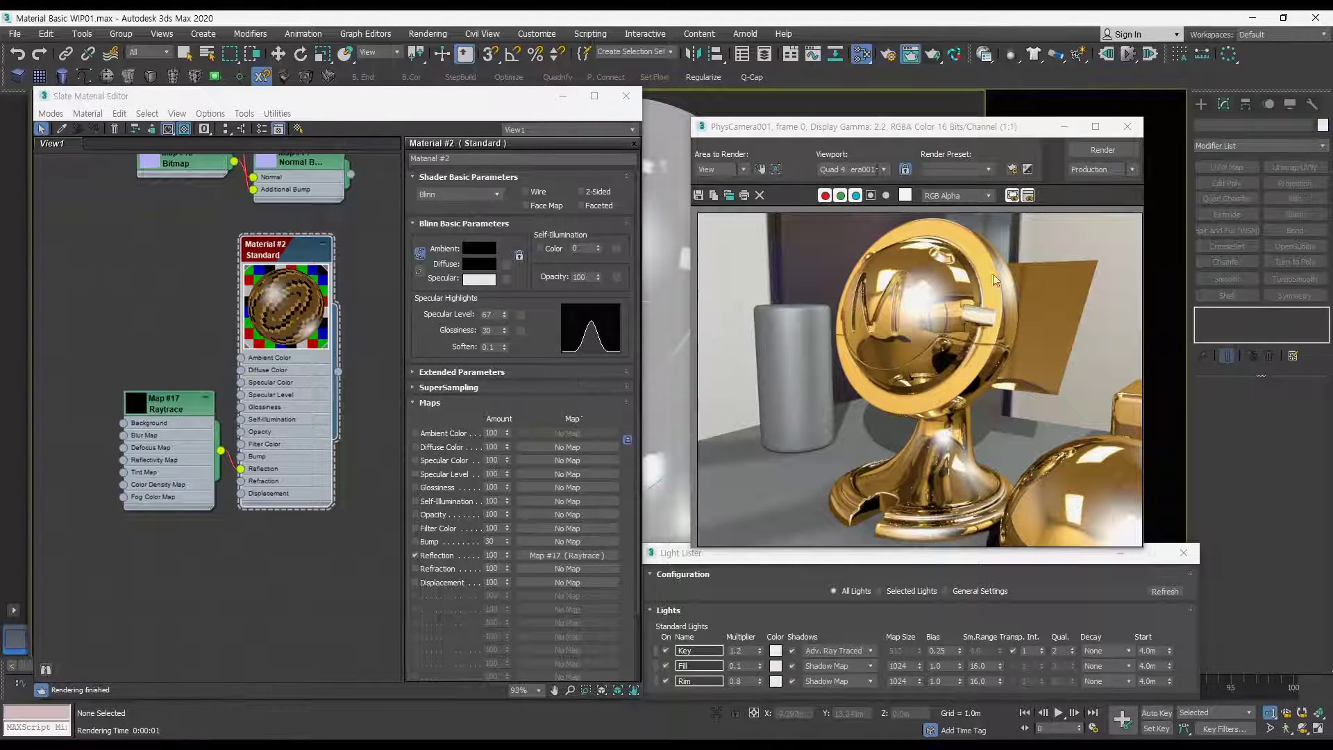
Step: Set the Raytrace map's tint to white (255, 255, 255) and render the camera view
left_click(567, 556)
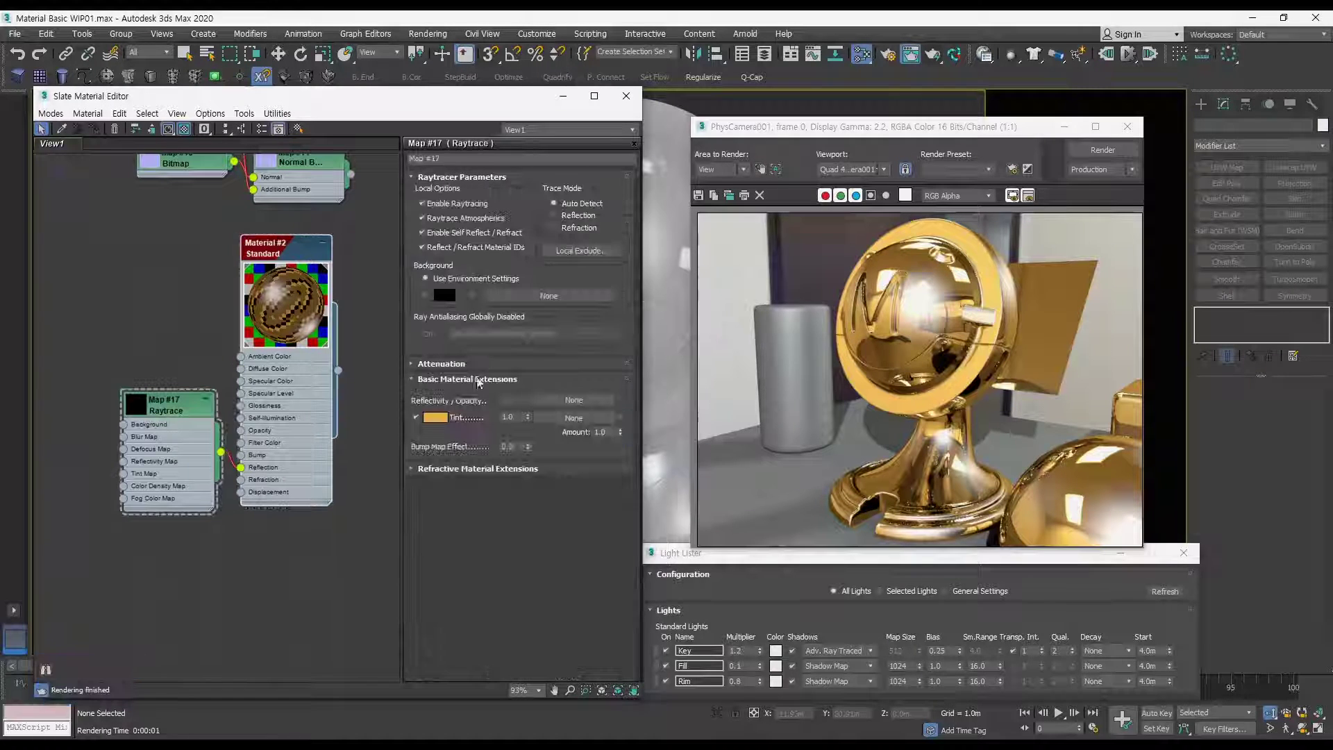
left_click(436, 417)
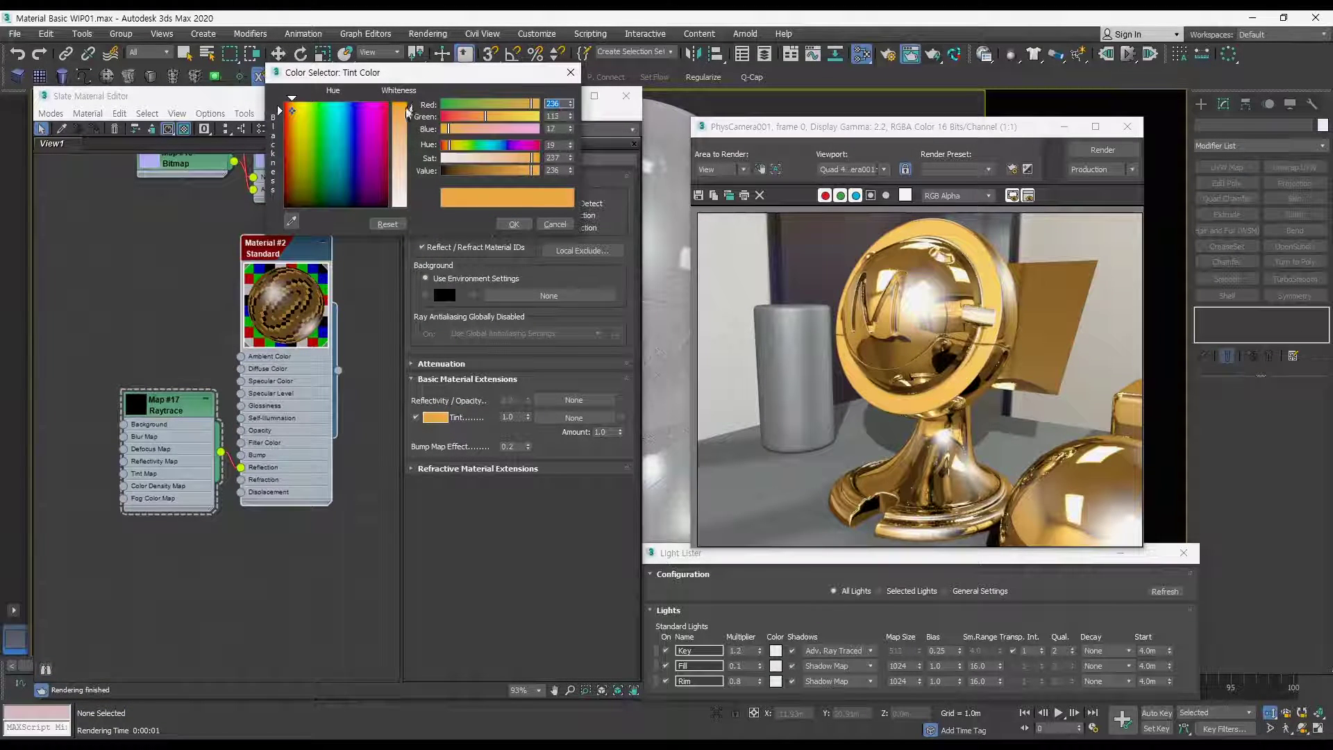
left_click_drag(408, 110, 411, 209)
left_click(516, 227)
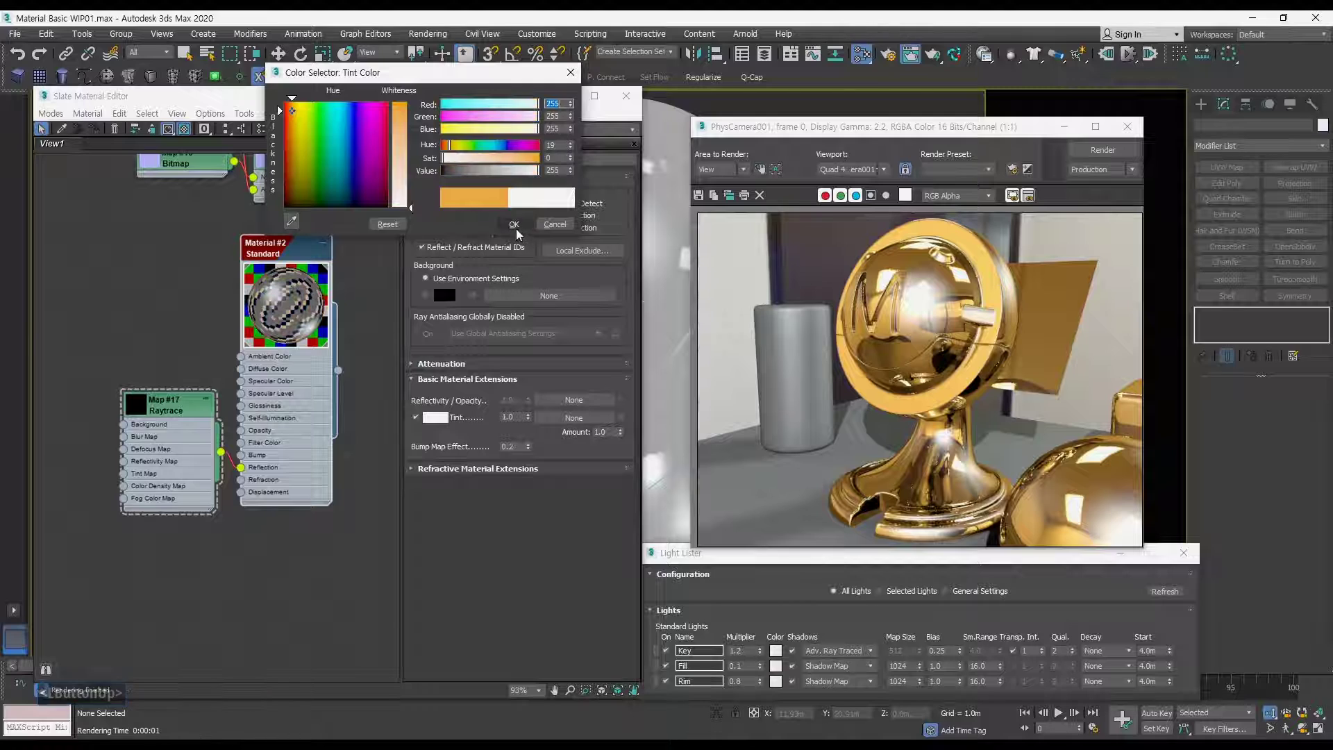
left_click(1093, 151)
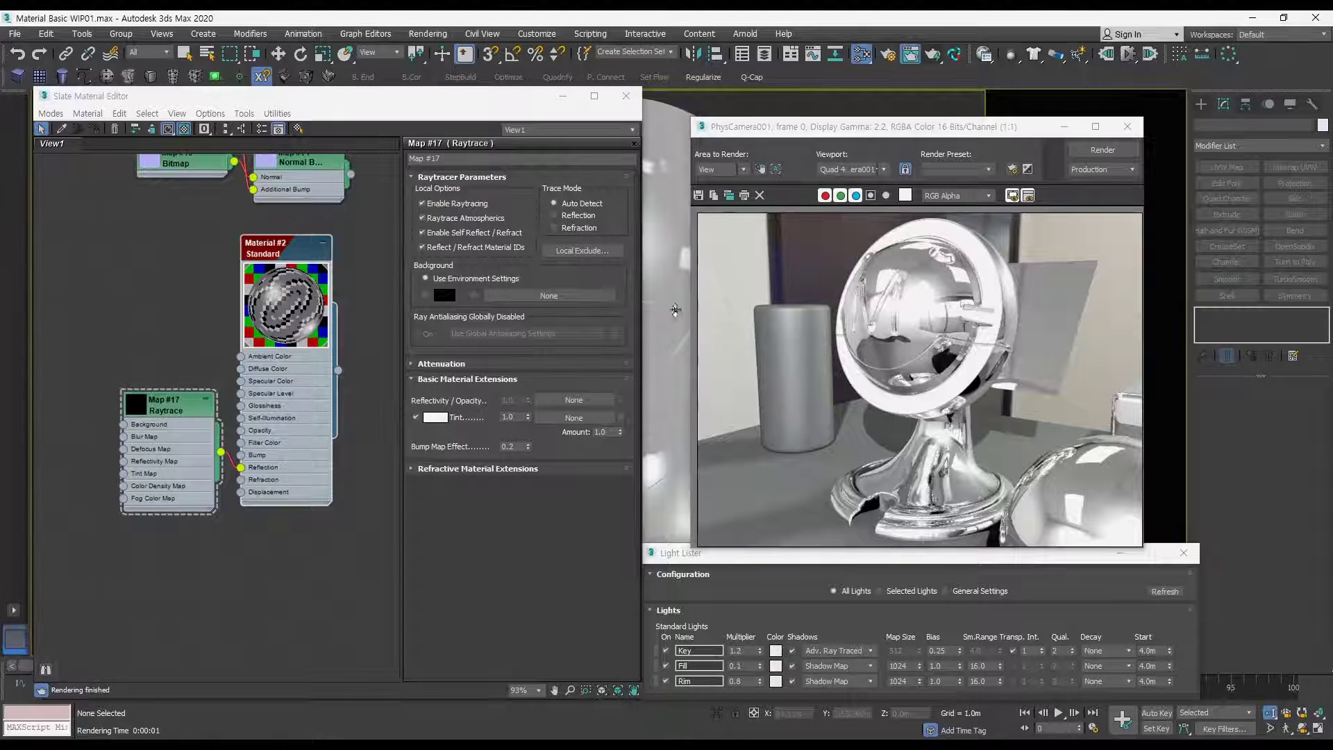
Step: Set the Raytrace map's tint to black (0, 0, 0) and render the camera view
left_click(440, 417)
left_click(277, 202)
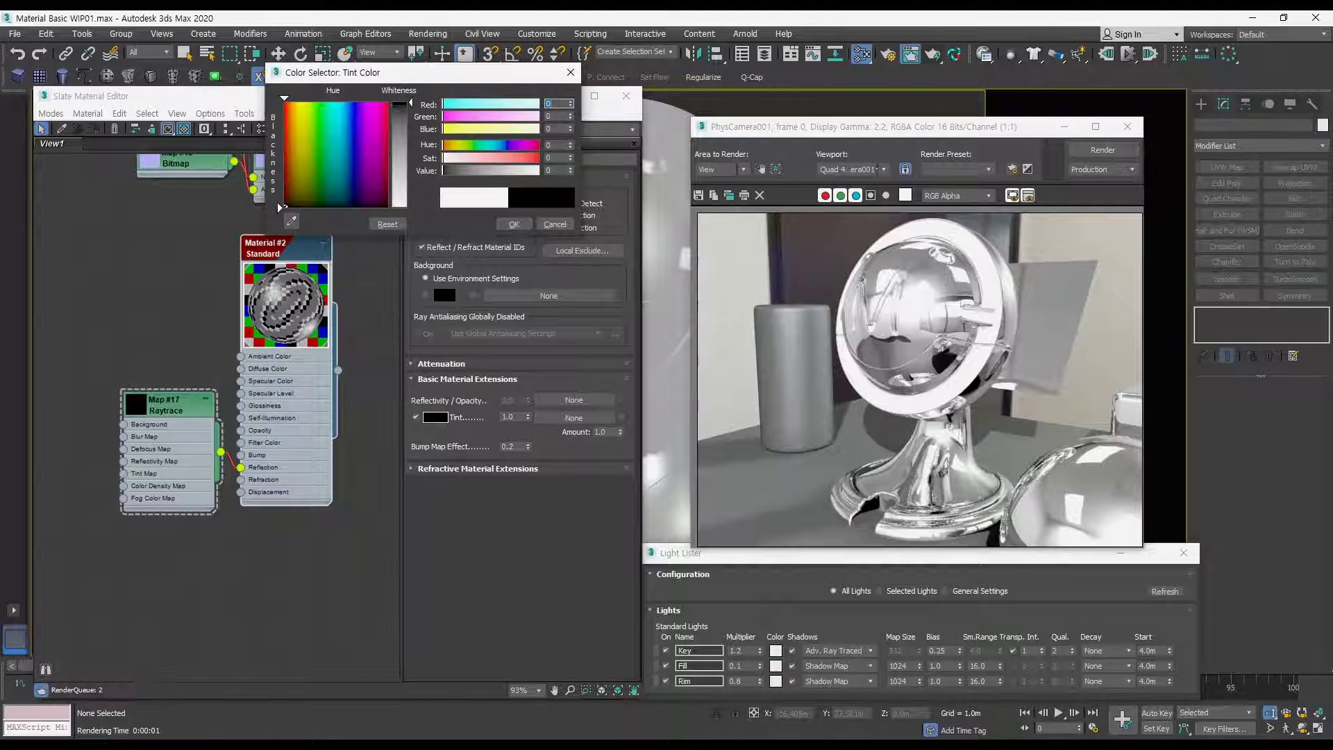
left_click(516, 225)
left_click(1095, 151)
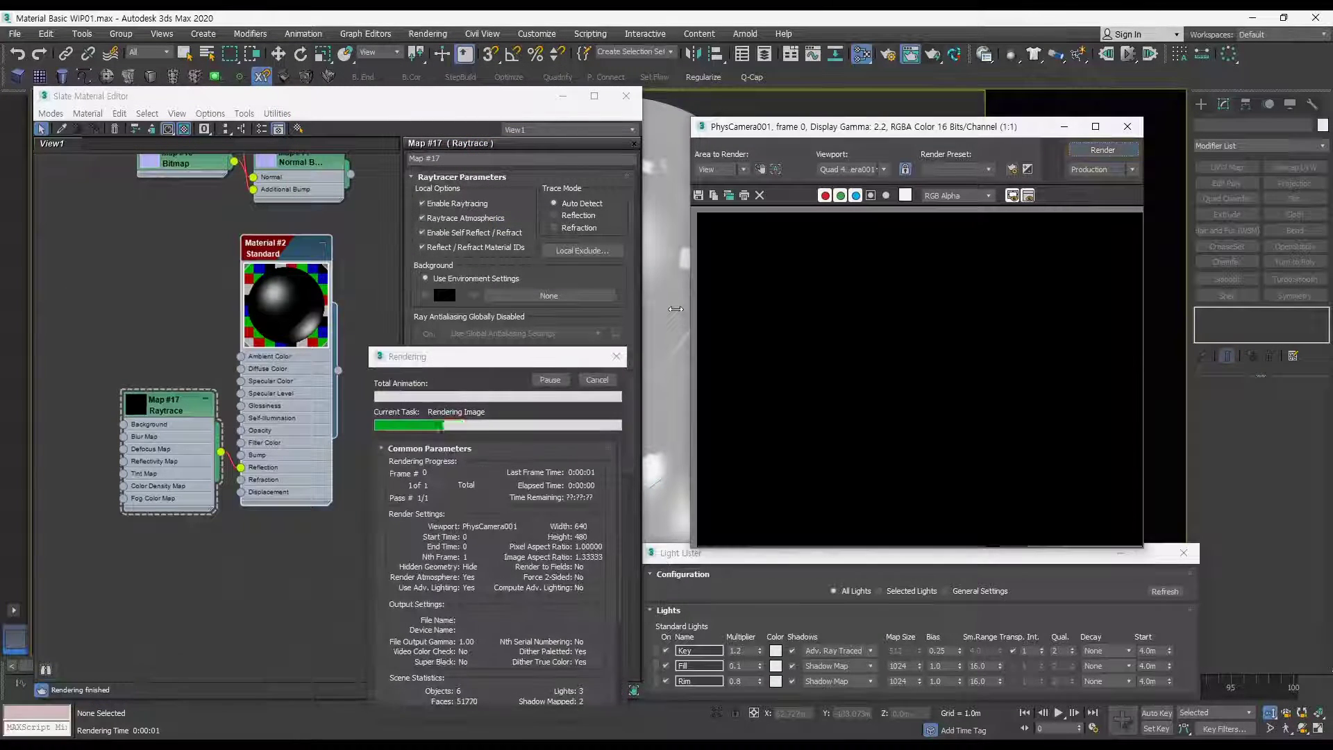
Step: Raise the Raytrace map's tint to a very dark gray (17, 17, 17) and render the camera view
left_click(436, 416)
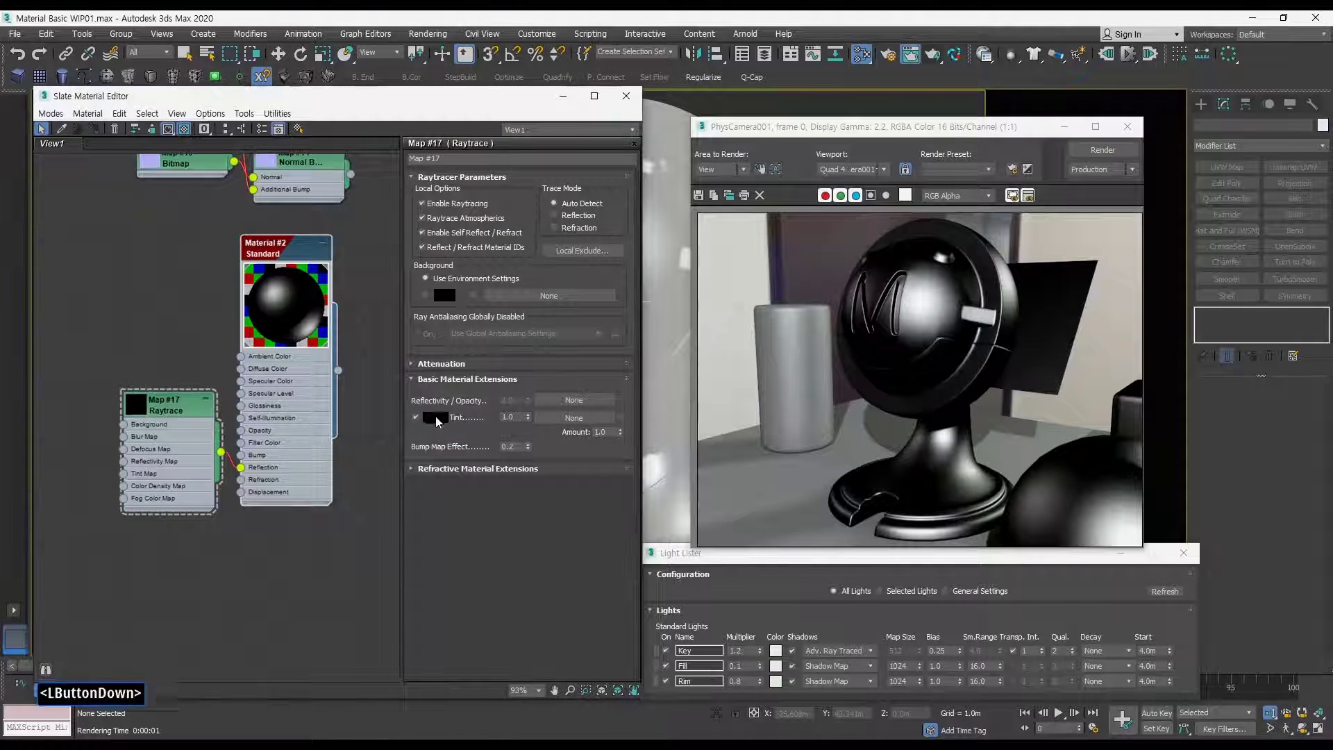
left_click_drag(410, 102, 409, 109)
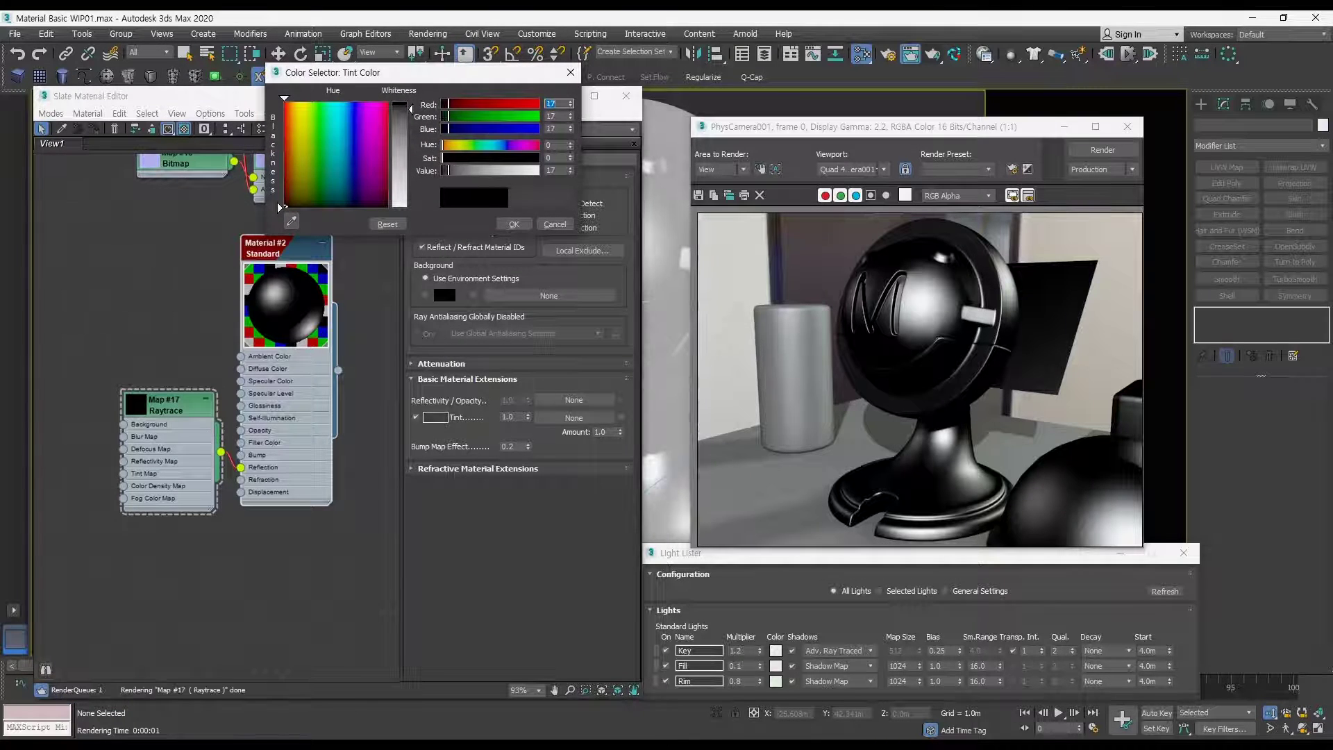
left_click(513, 223)
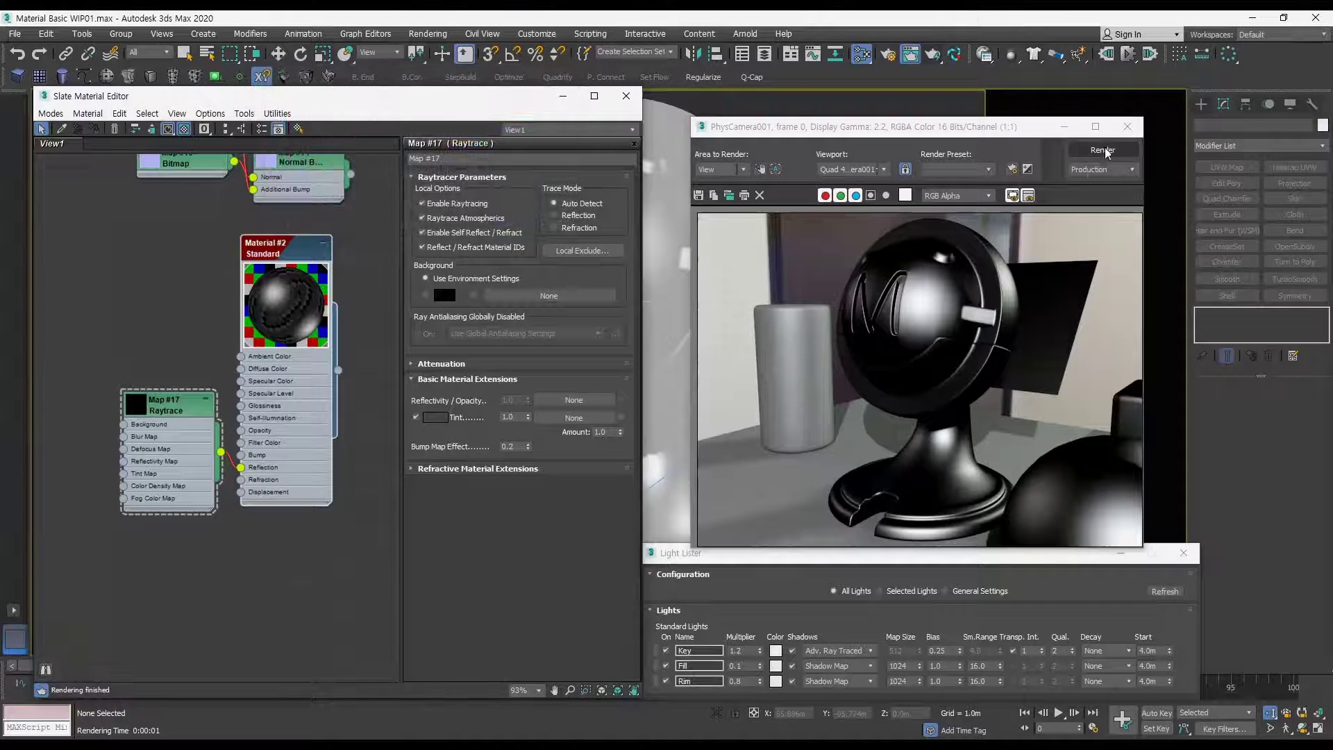
left_click(1102, 149)
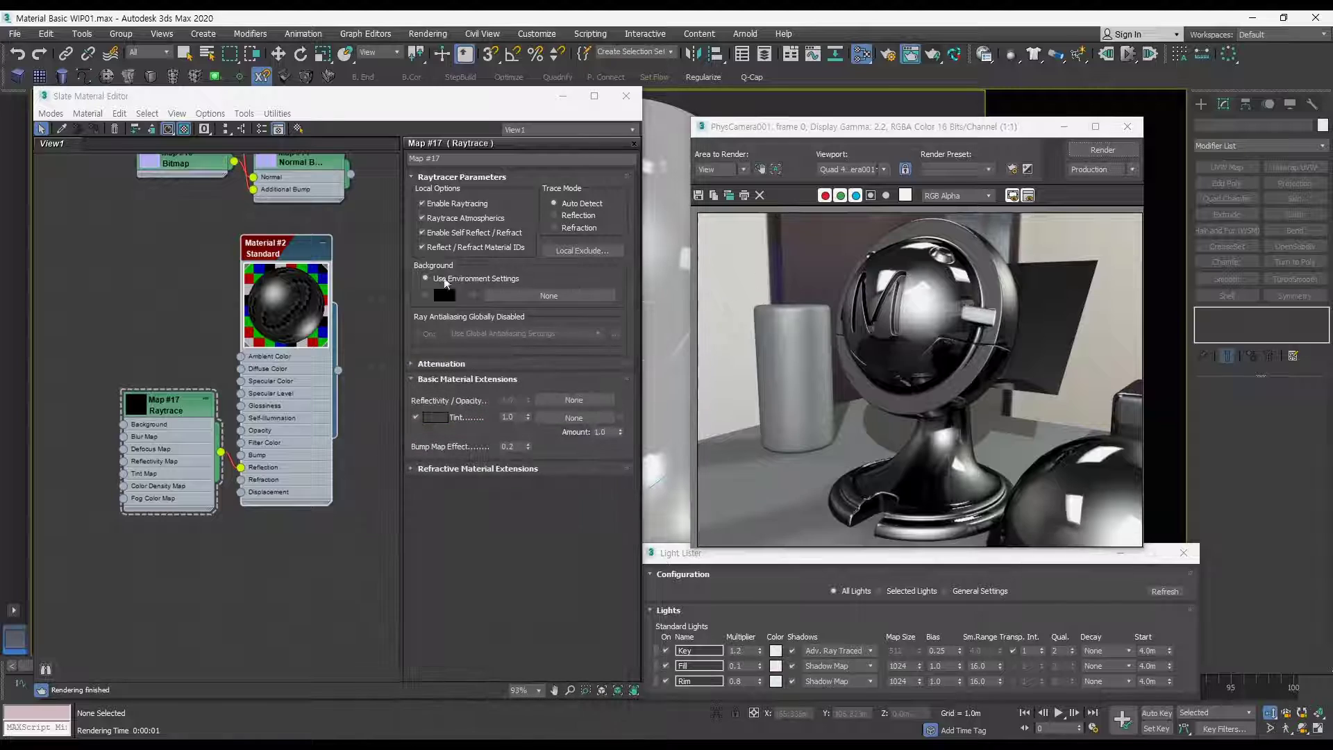
Step: Darken the Raytrace map's tint to RGB 8, 8, 8, recheck the tint color and render the camera view
left_click(436, 417)
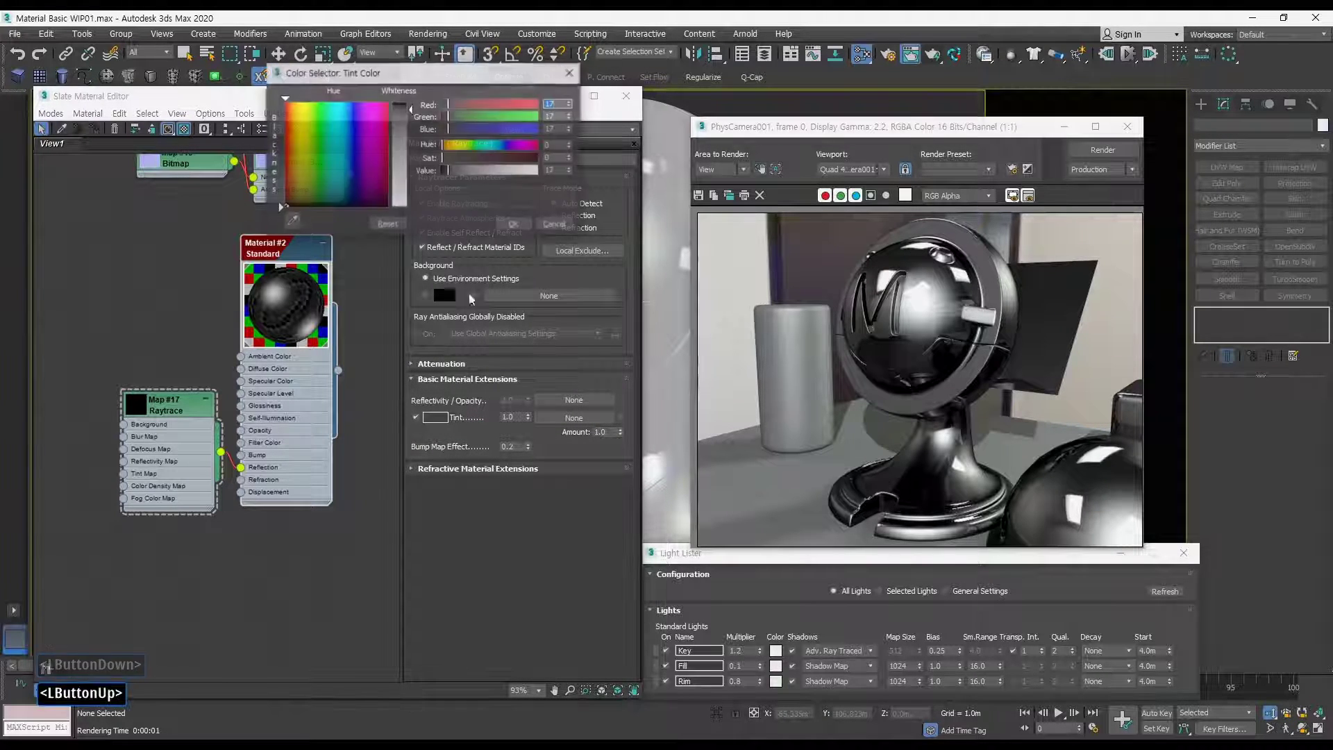
left_click_drag(412, 108, 411, 106)
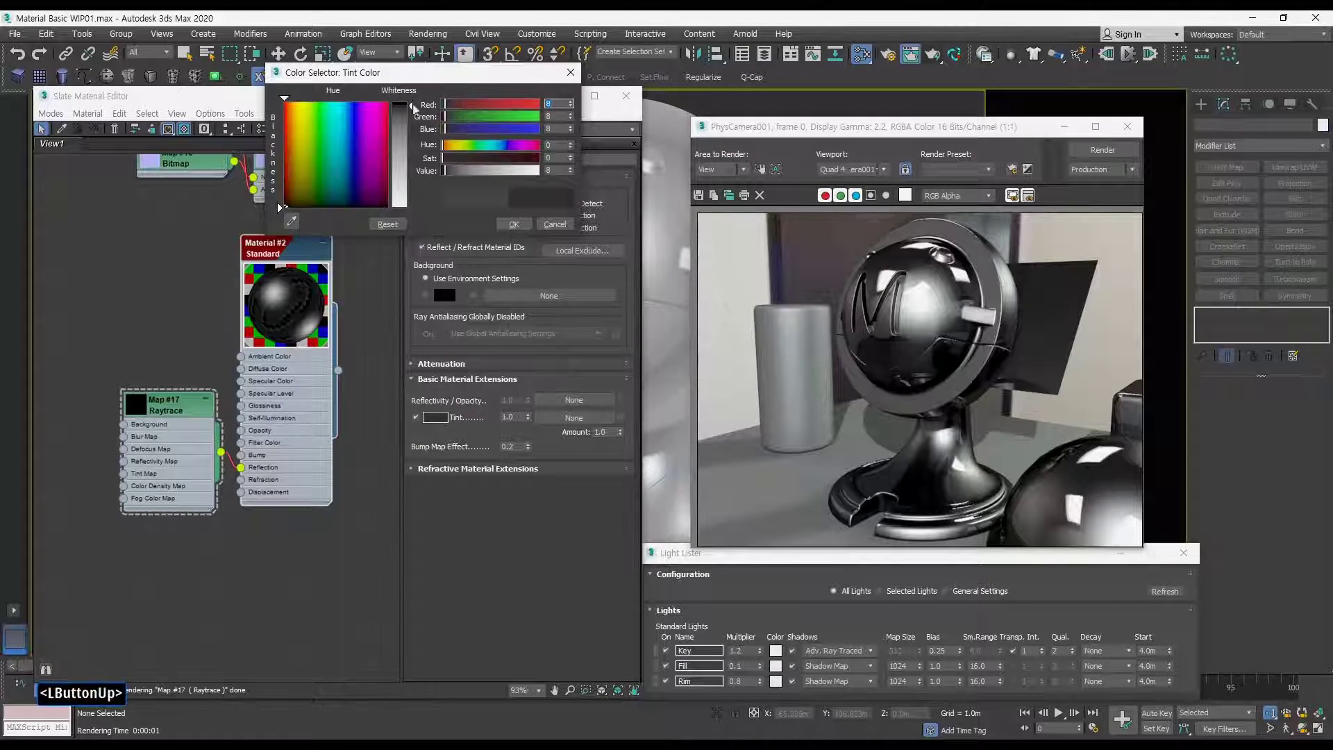
left_click(514, 224)
left_click(1114, 153)
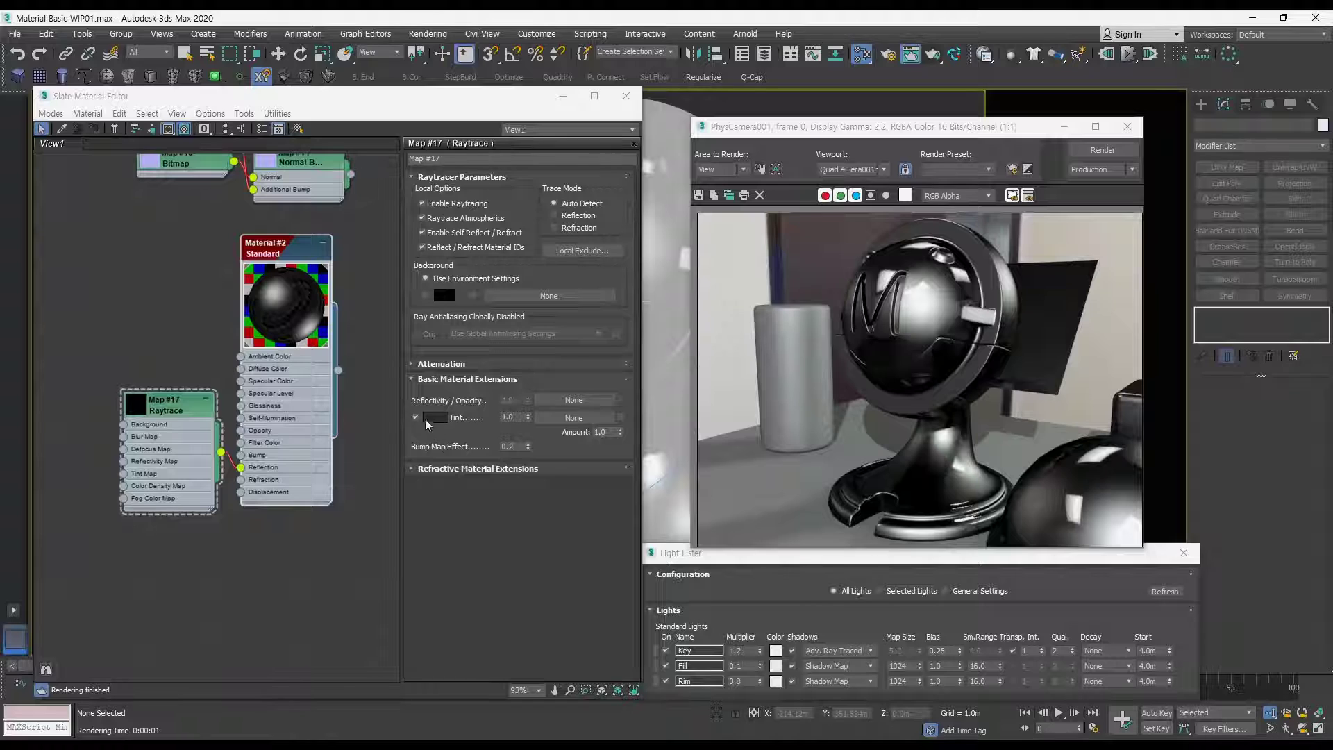
left_click(447, 414)
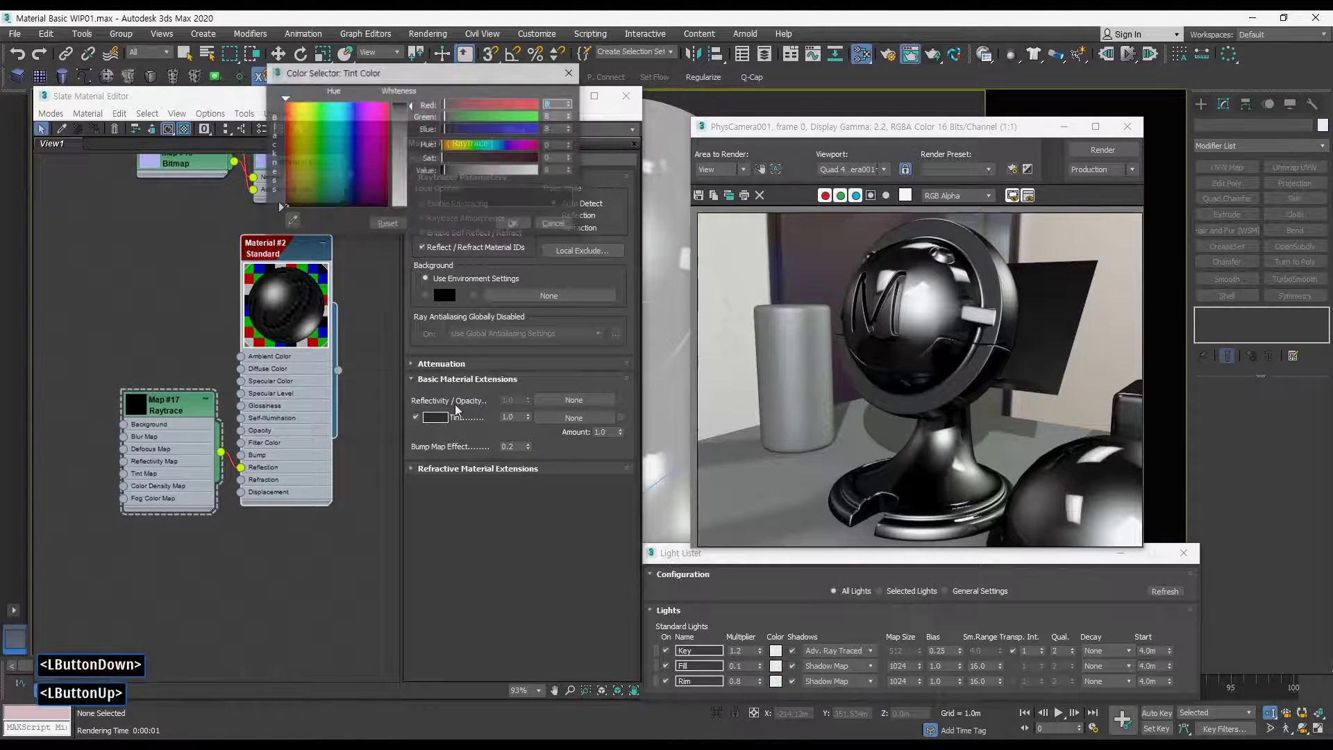
left_click(514, 224)
left_click(1086, 150)
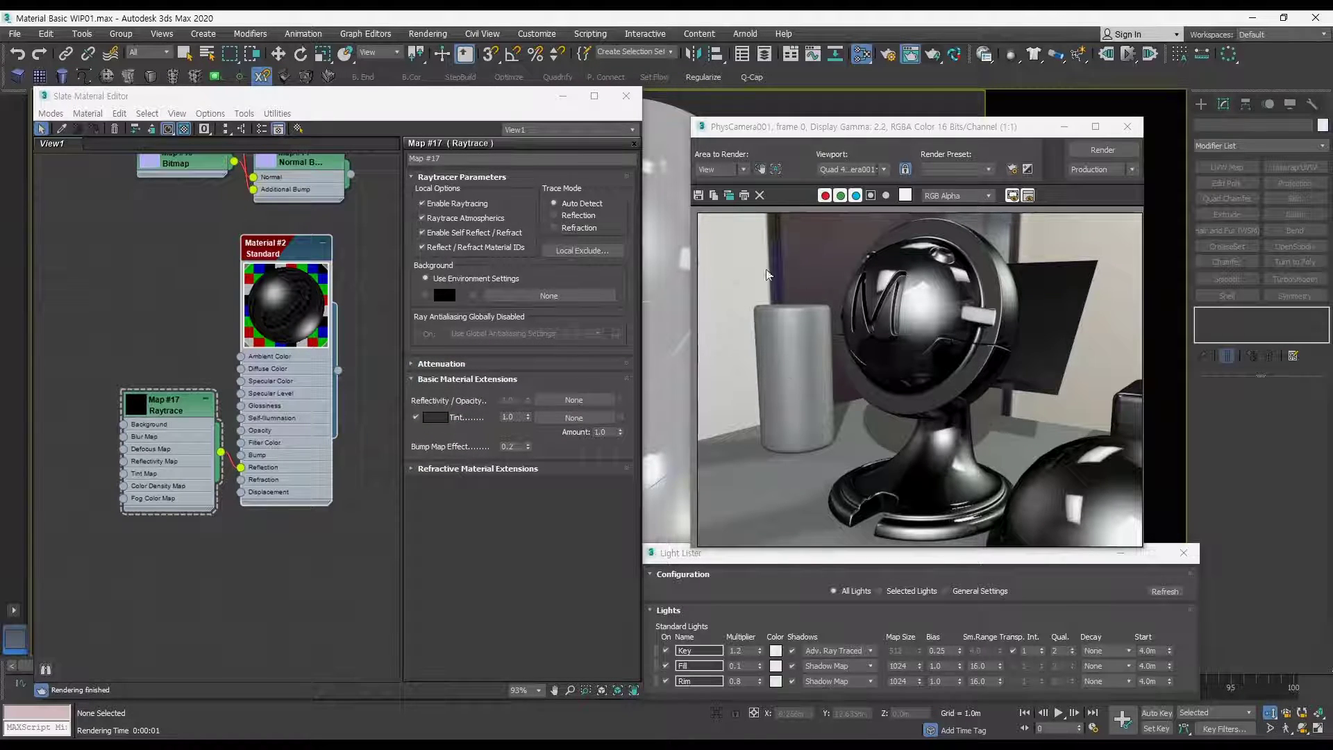
Step: Set the tint of the Raytrace map in Material #2's Reflection slot to orange and render the camera view
double_click(298, 248)
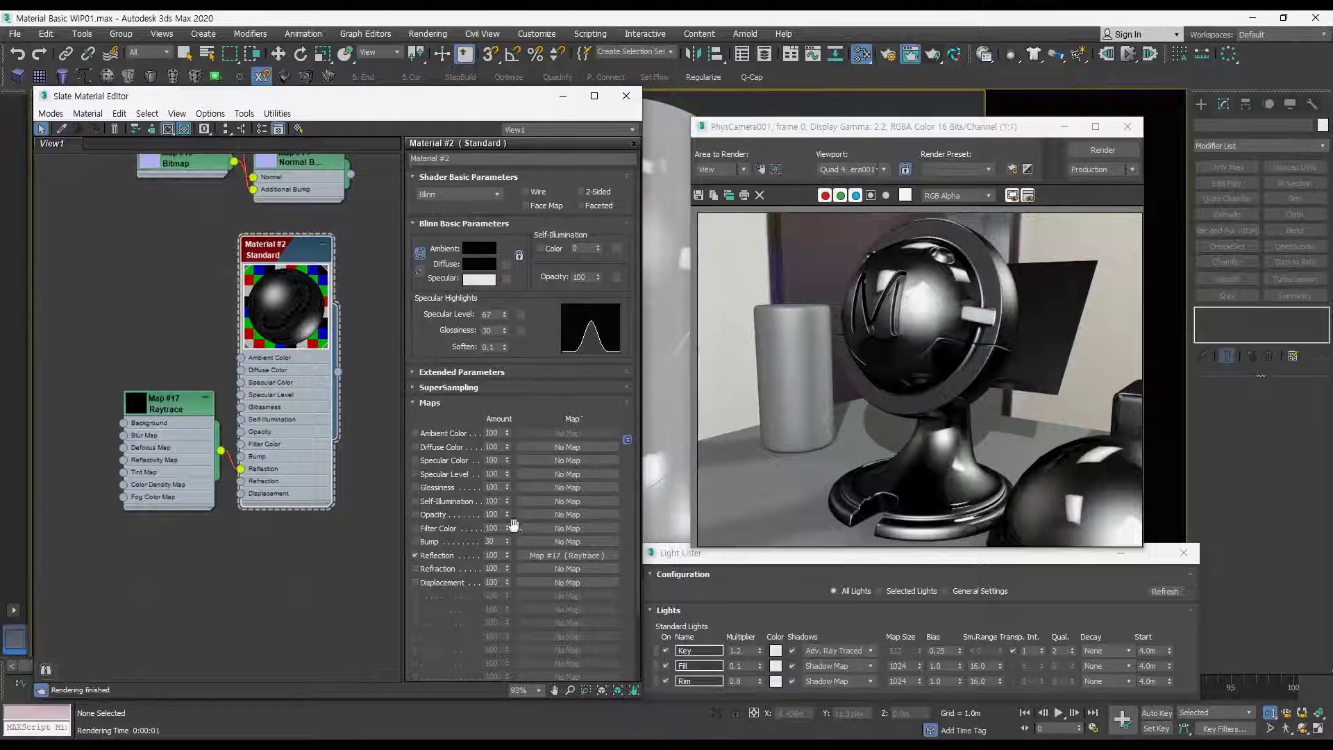
left_click(552, 555)
left_click(435, 417)
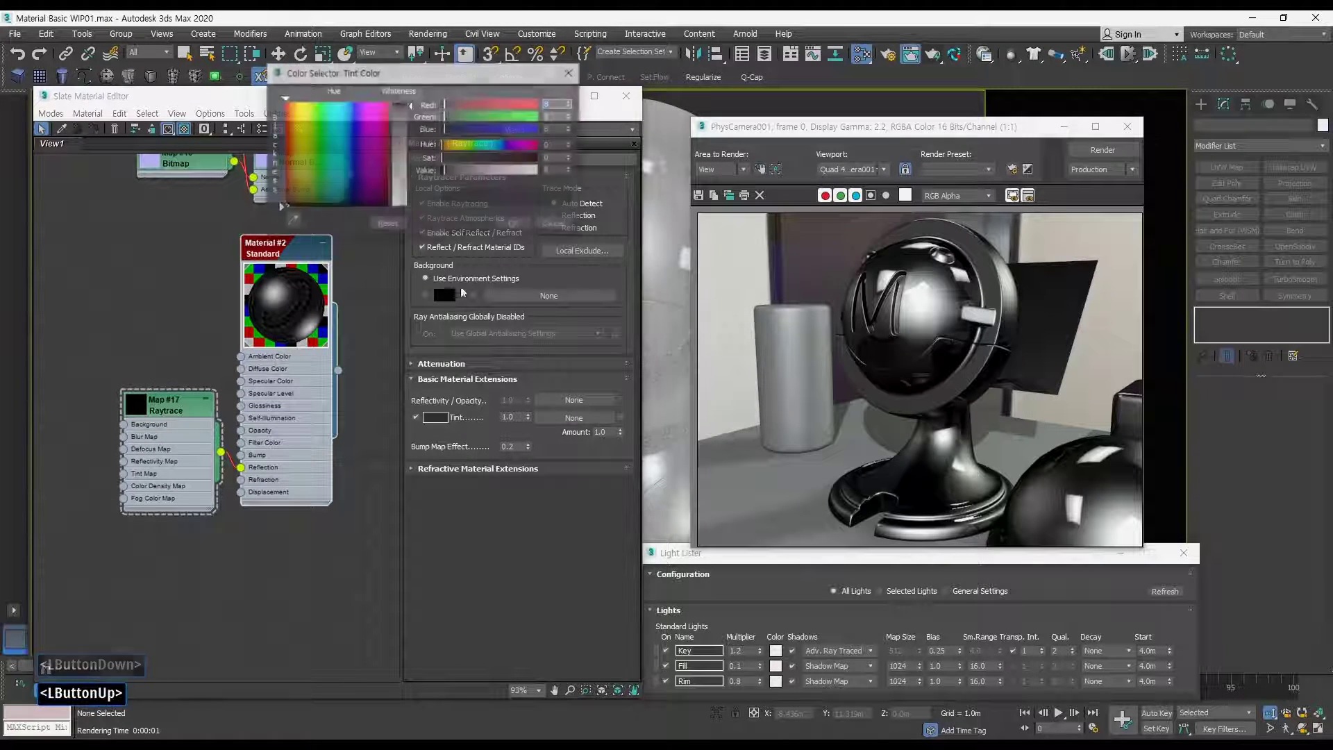
left_click(293, 112)
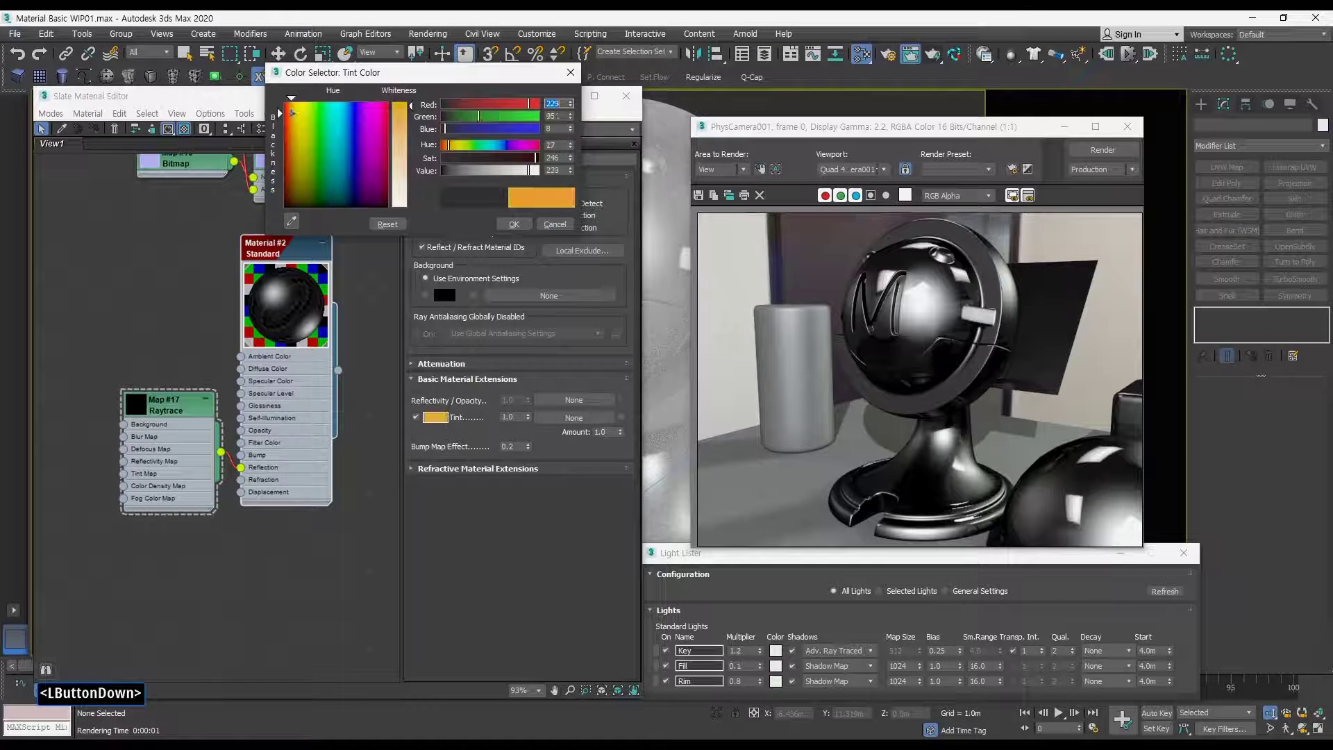
left_click(513, 224)
left_click(1102, 149)
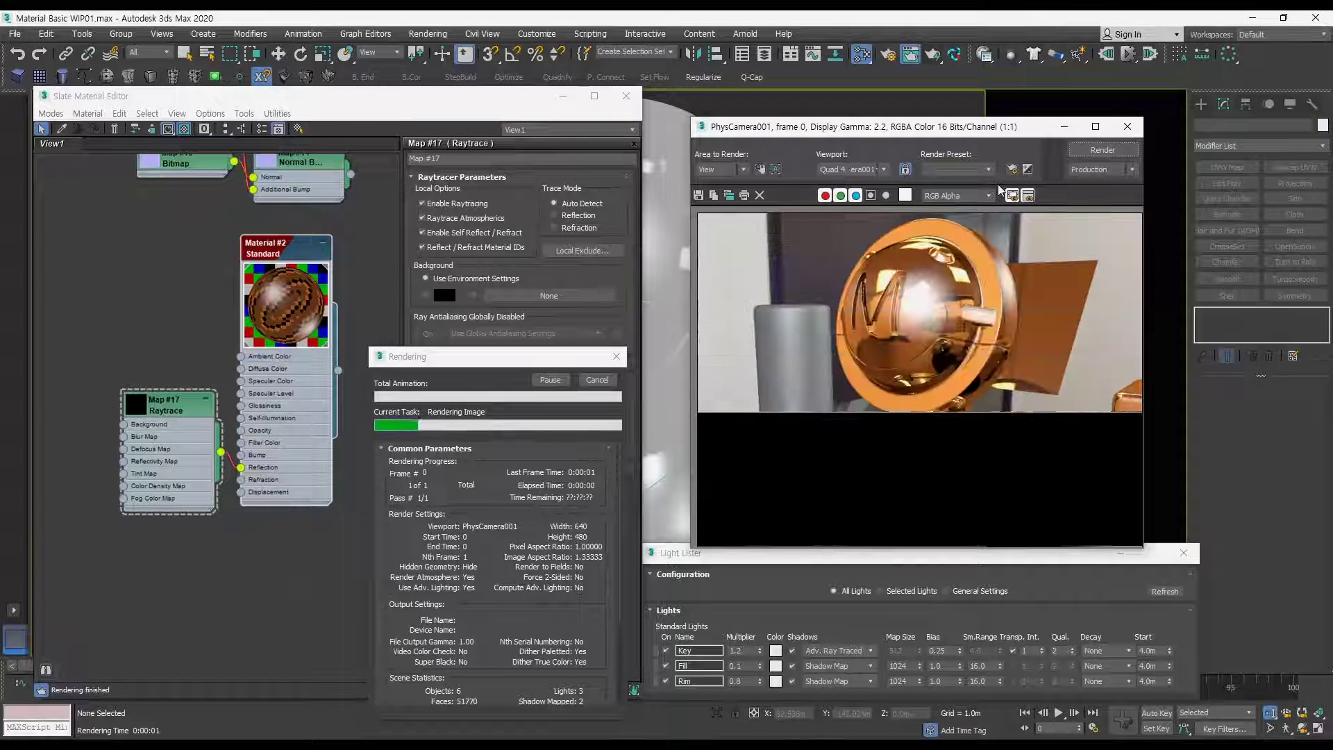
Step: Change the Raytrace map's tint to a bluish green and render the camera view
left_click(435, 417)
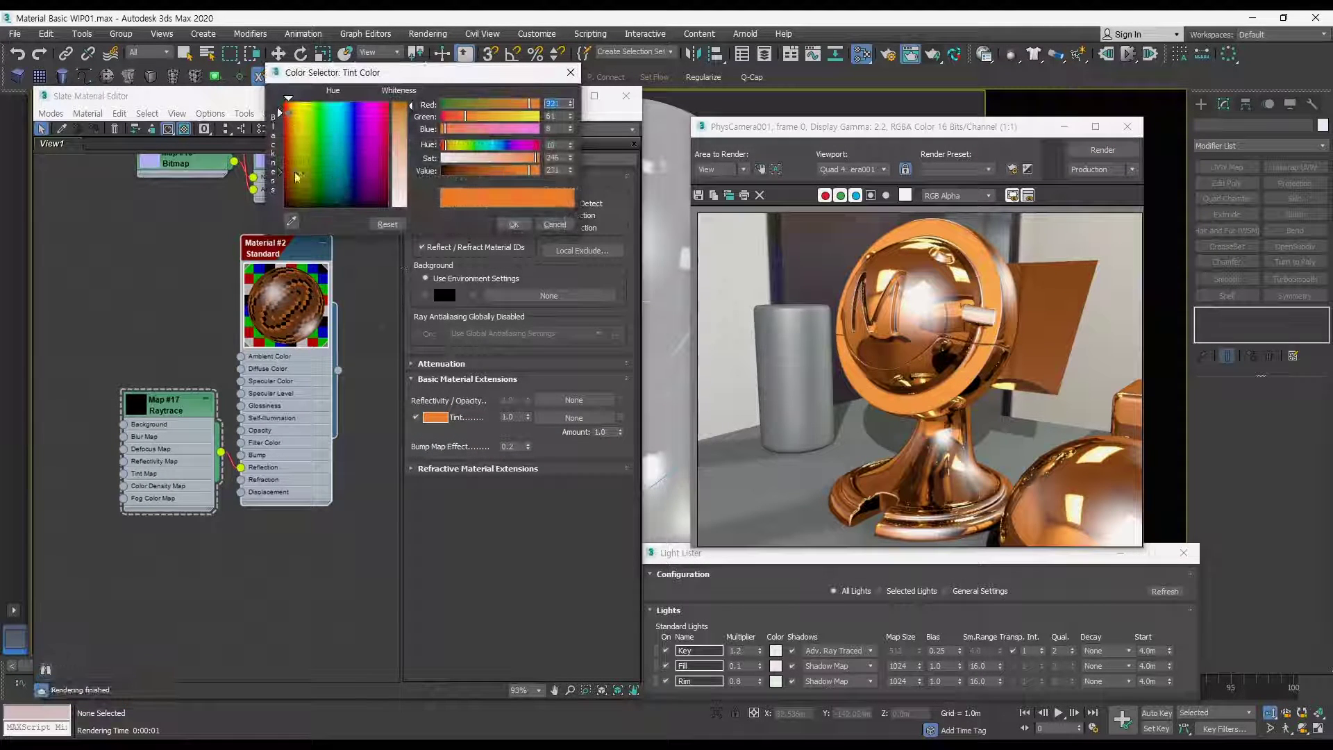
left_click(323, 162)
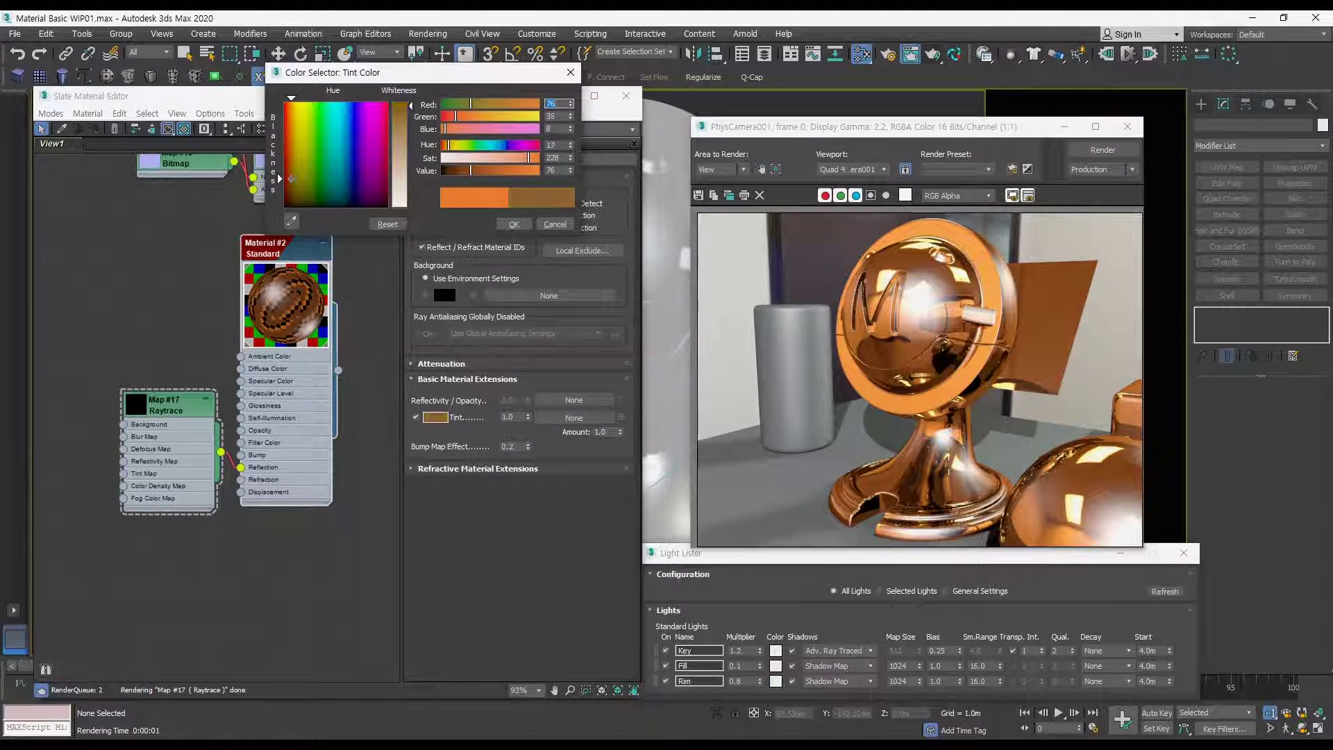
left_click(513, 224)
left_click(1102, 149)
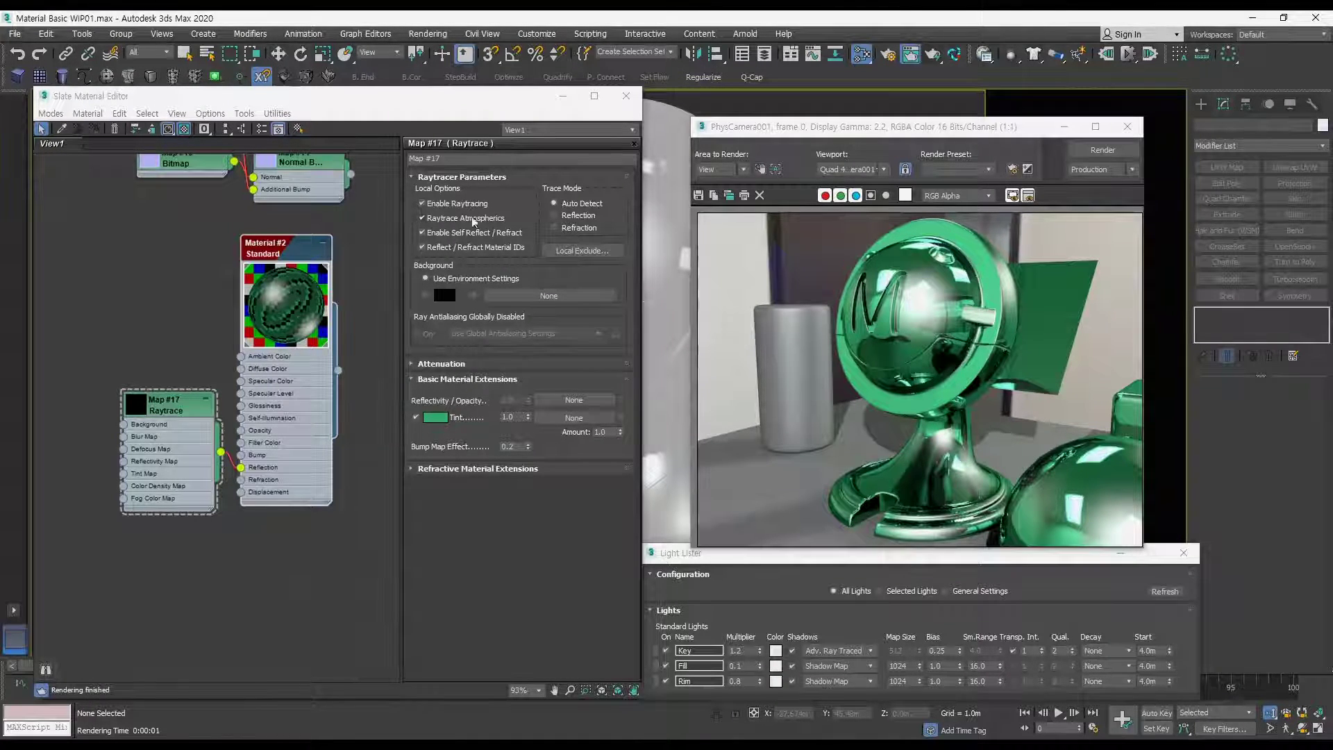
Step: Change the Raytrace map's tint to a pure green and render the camera view
left_click(436, 416)
left_click(318, 140)
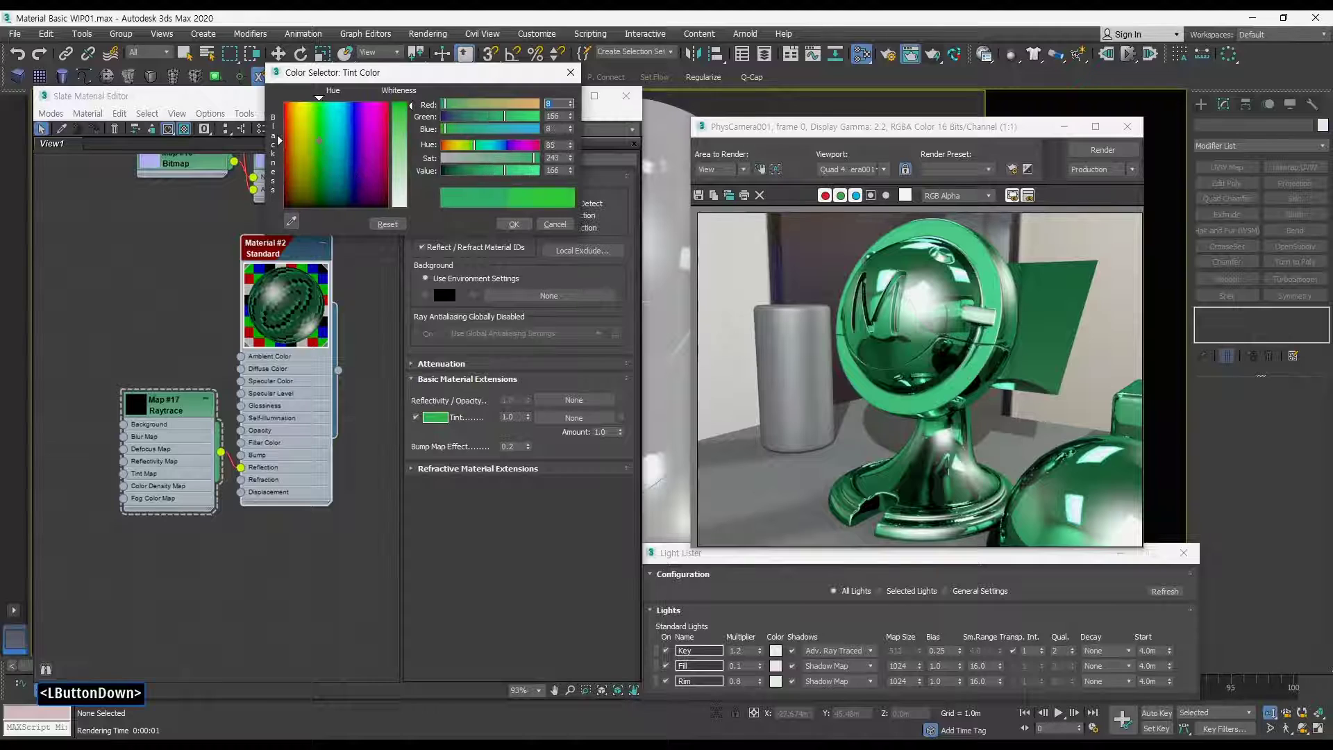
left_click(529, 223)
left_click(1103, 149)
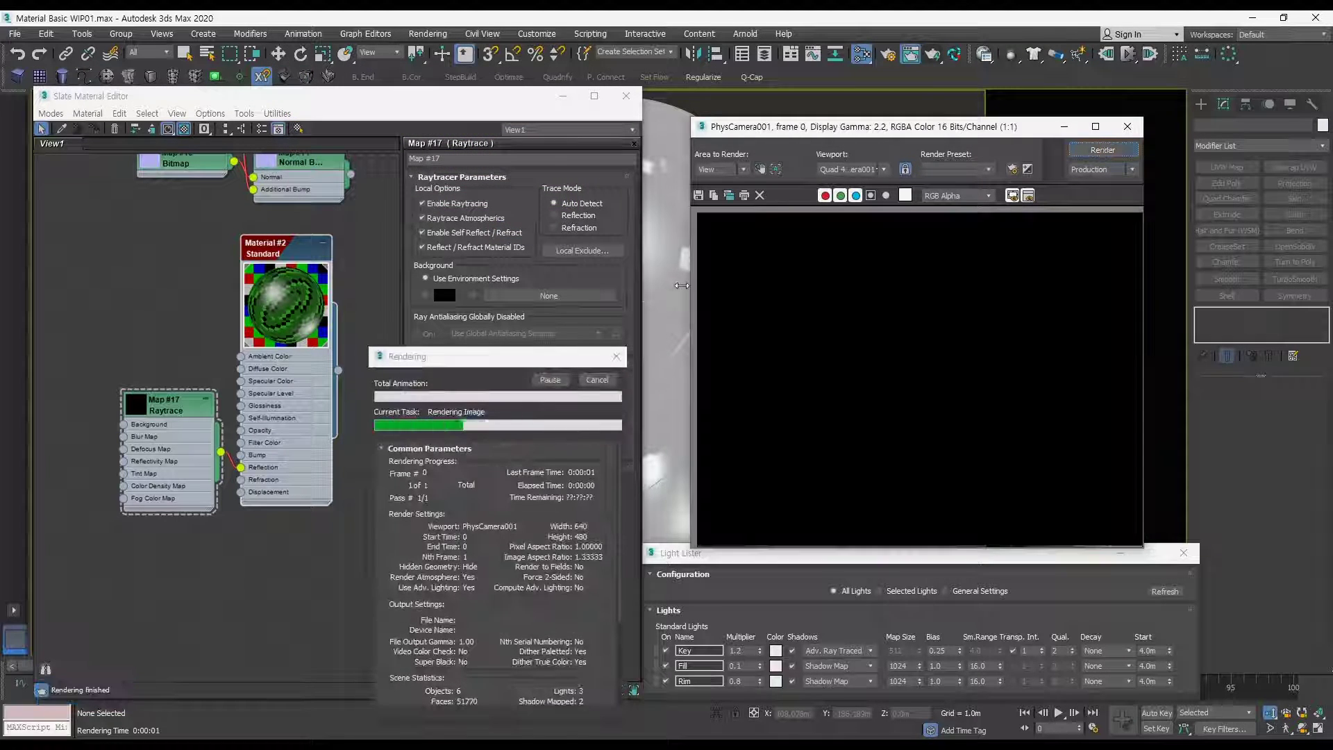
Step: Set the Raytrace map's Tint map amount to 0.0 and render the camera view
middle_click_drag(277, 204, 275, 428)
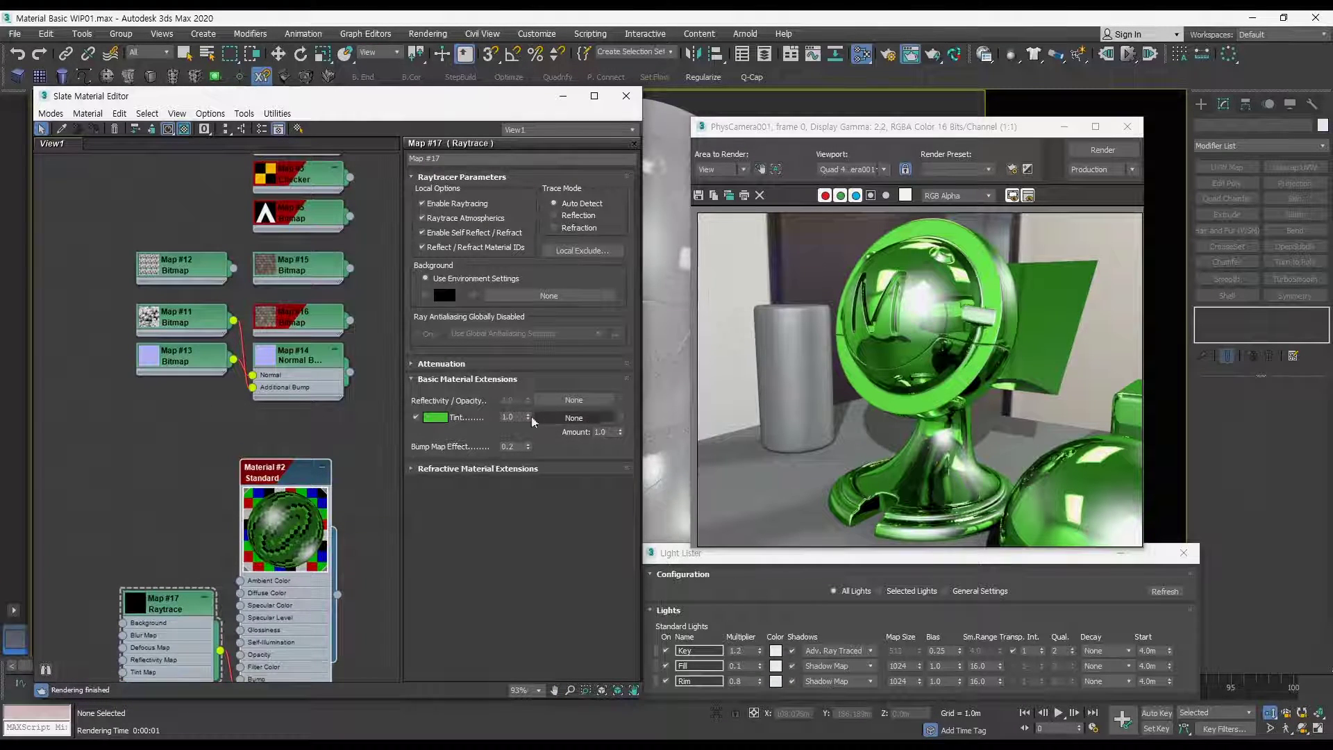
middle_click_drag(320, 426, 329, 384)
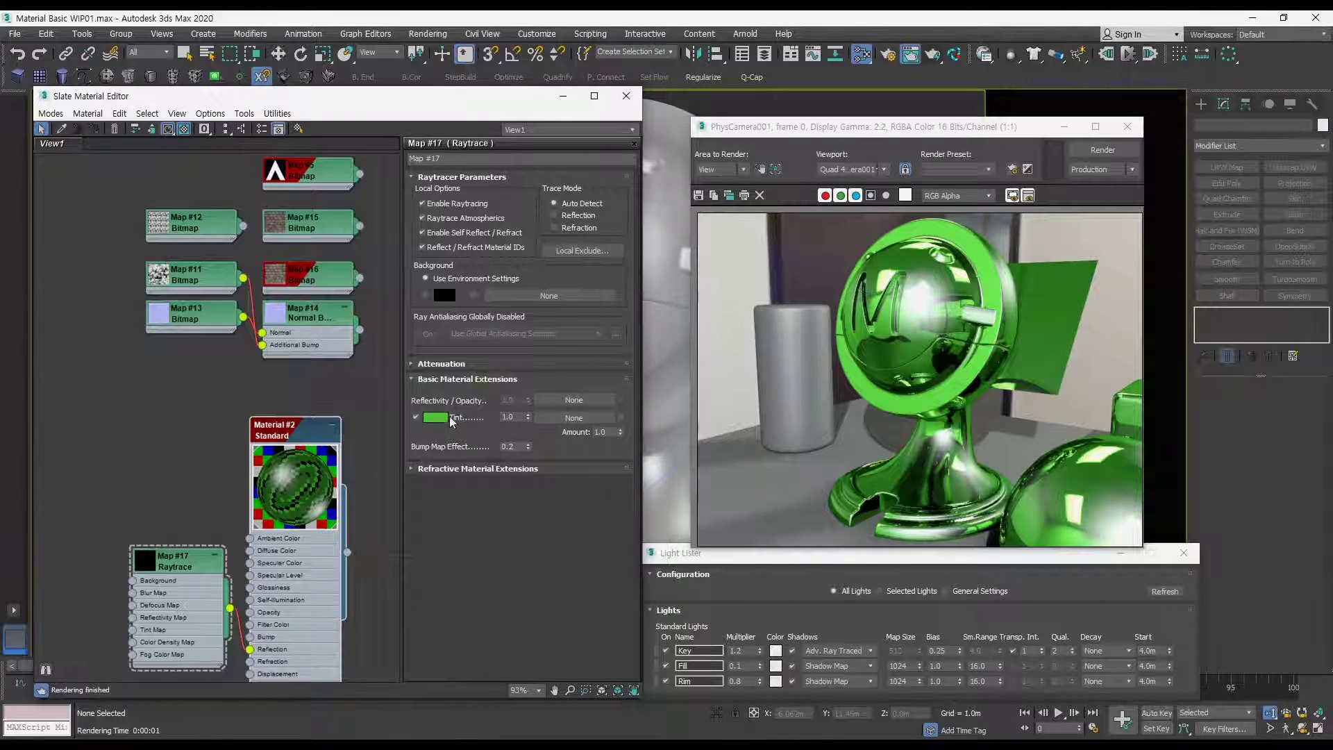
left_click(524, 417)
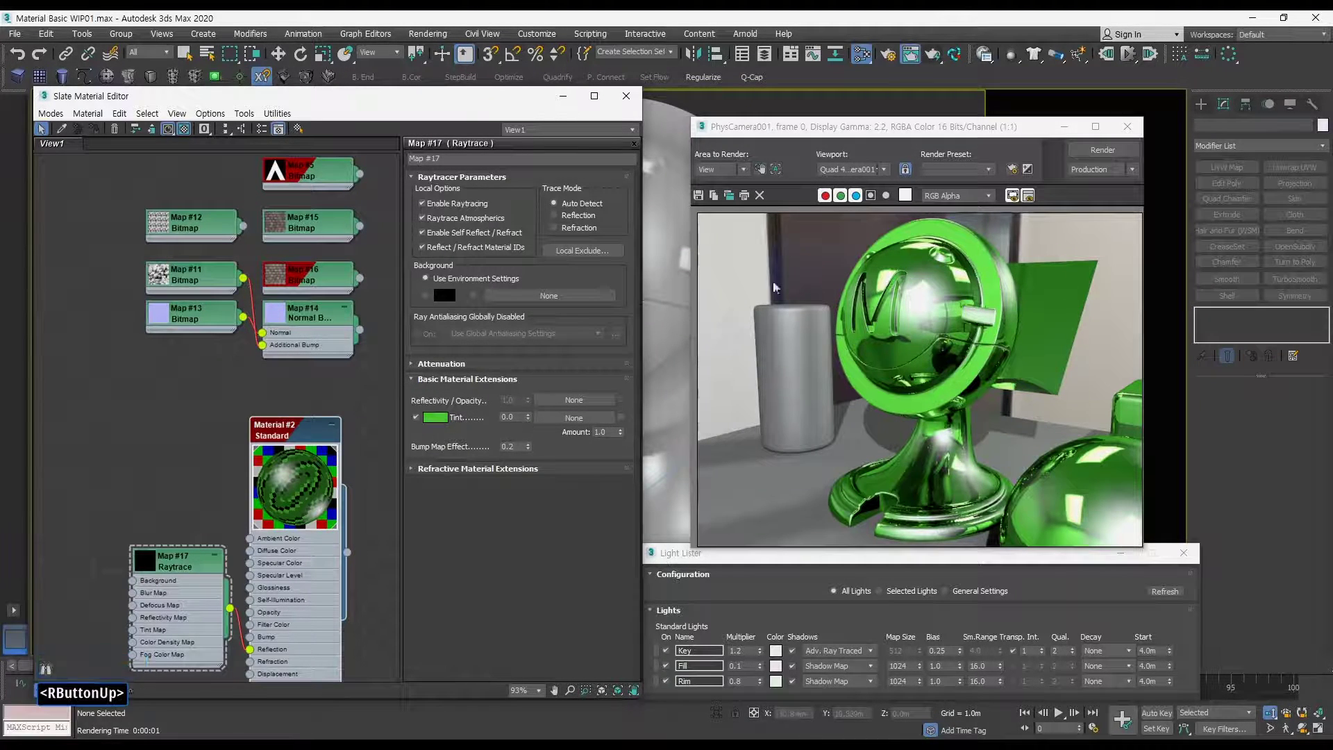
left_click(1103, 150)
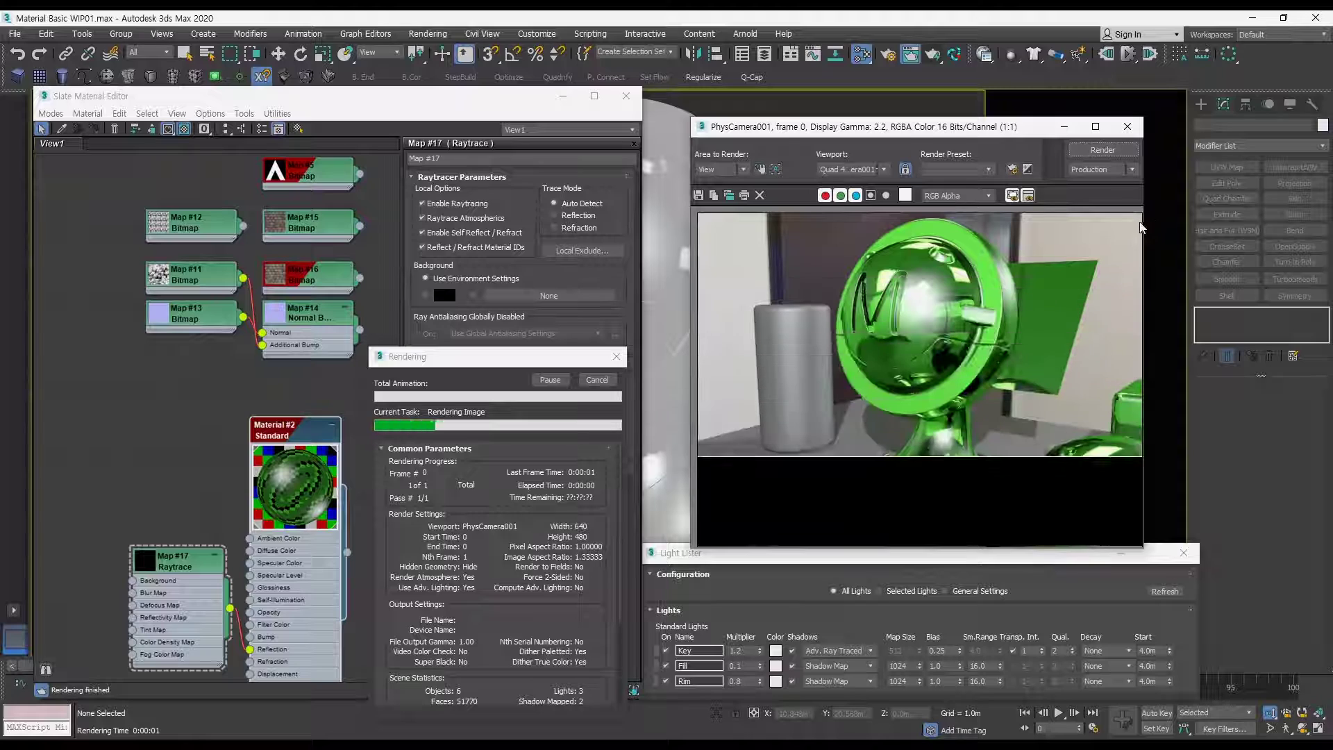
Step: Restore the Raytrace map's Tint map amount to 1.0 and render again
left_click_drag(529, 417, 552, 298)
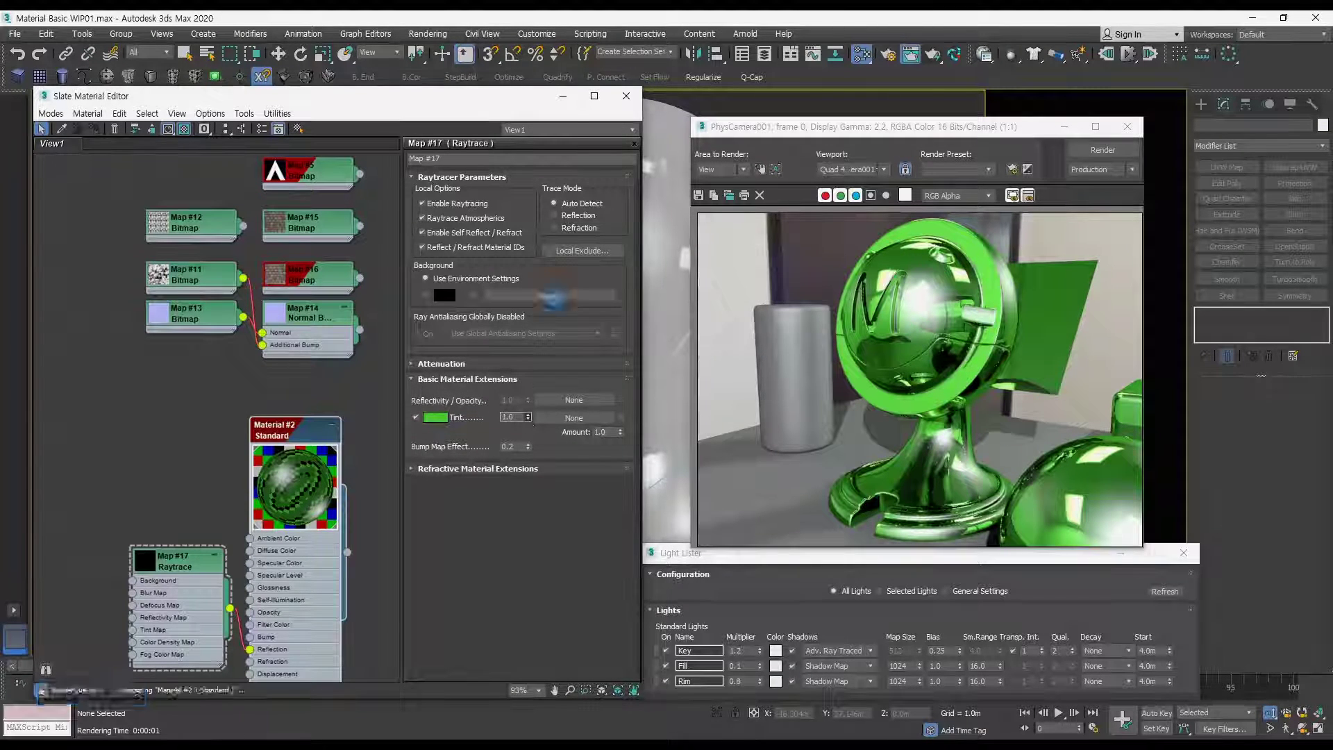
left_click(1105, 156)
left_click(1104, 151)
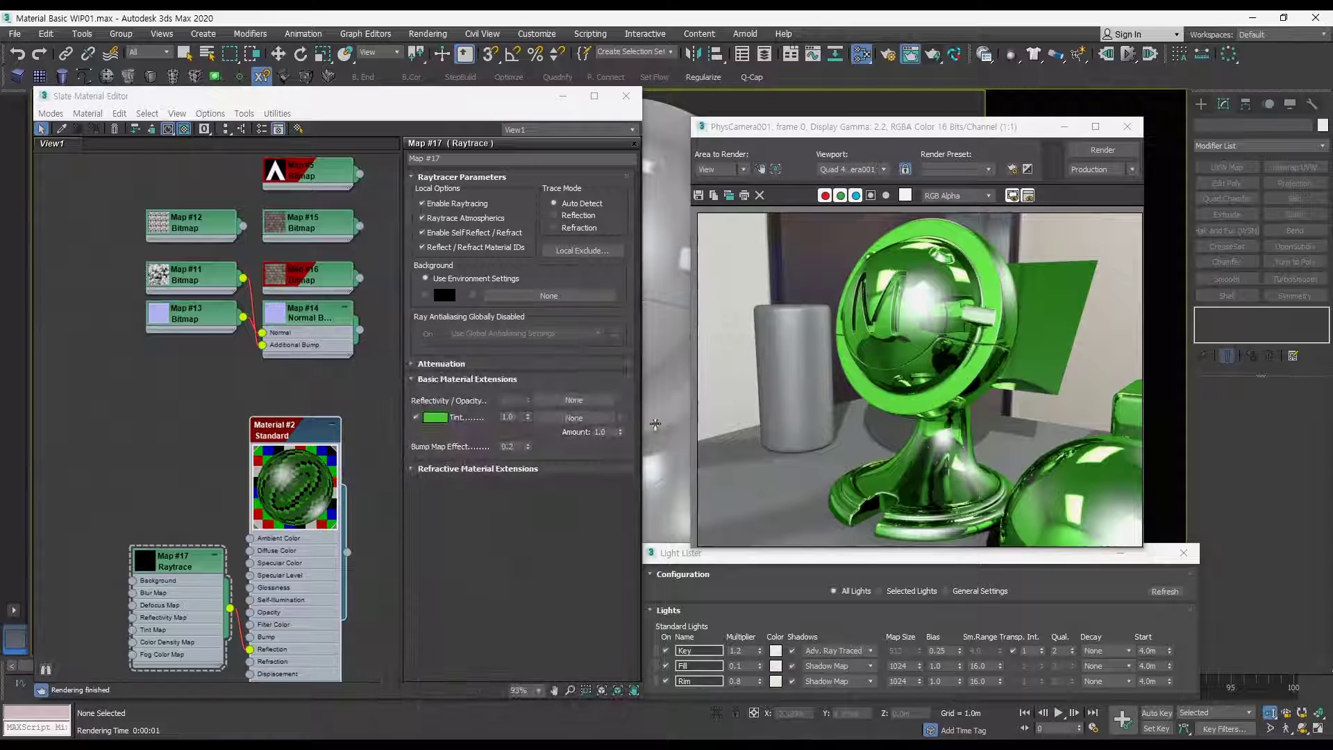
Step: Render the camera view with the Raytrace tint Amount at 0.0 and again at 1.42
left_click(1102, 150)
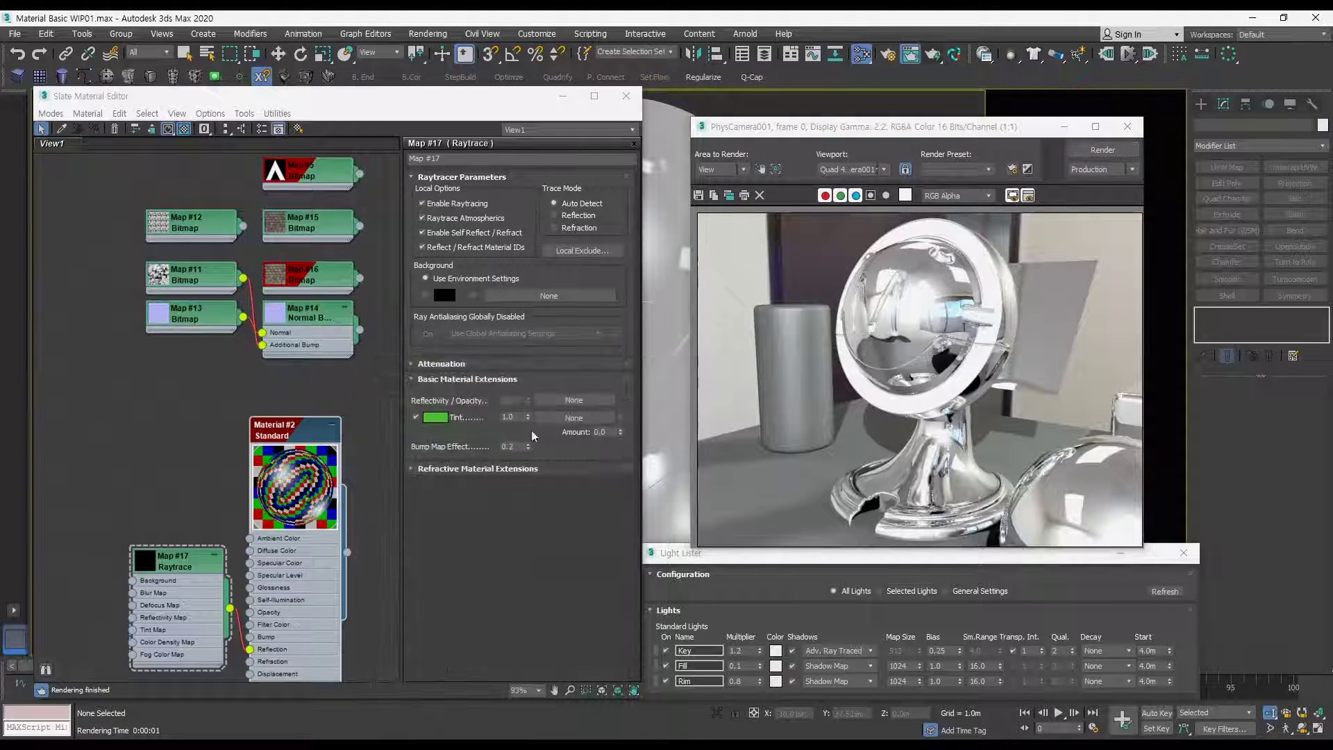
left_click_drag(615, 433, 649, 374)
left_click(1090, 156)
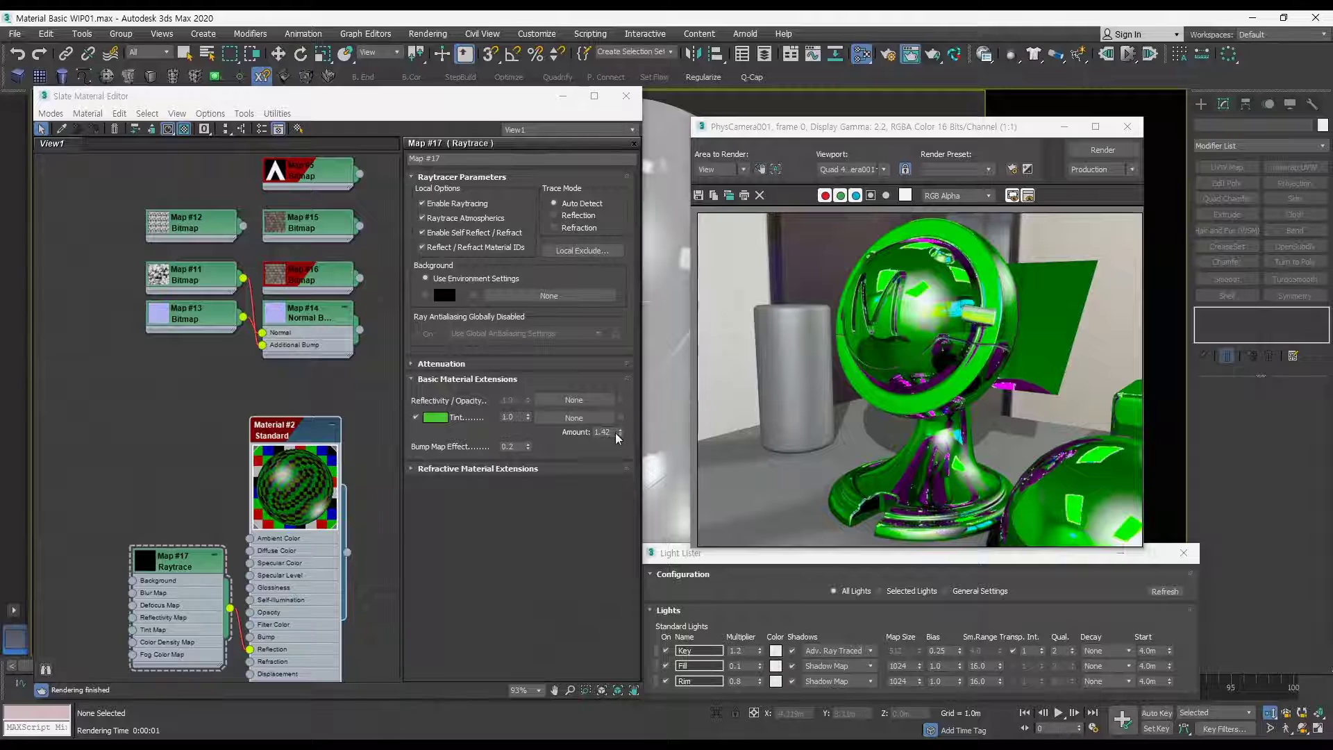
Step: Set the Raytrace tint Amount back to 1.0 and render the camera view
left_click(601, 432)
type("1")
key("Return")
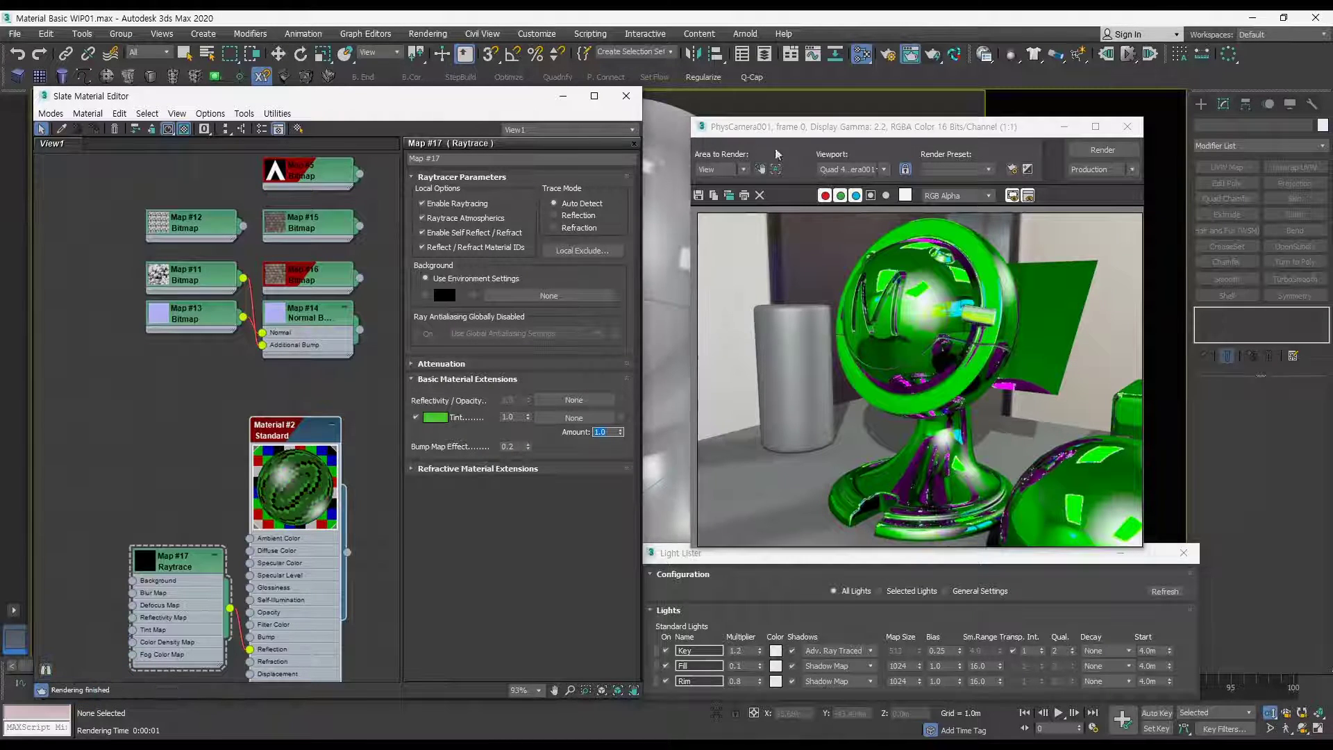
left_click(1103, 149)
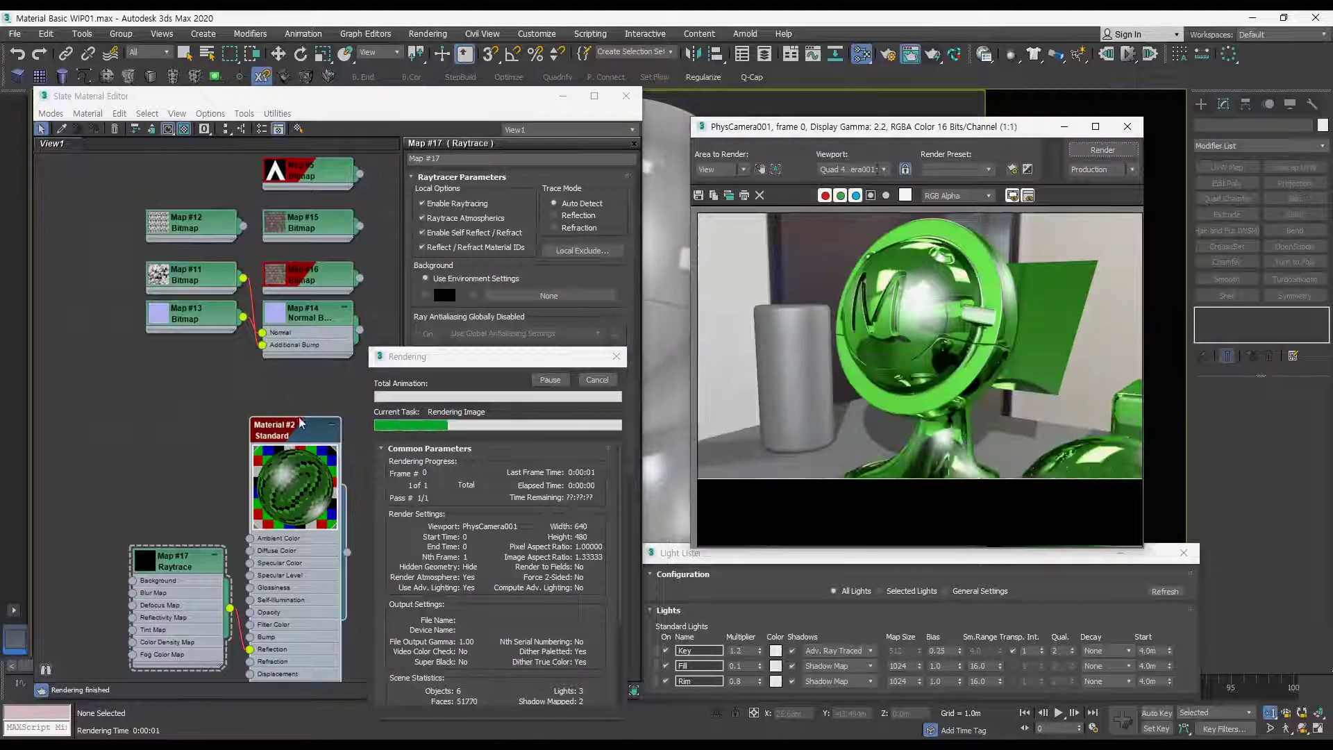
Step: Reposition the Material #2 and Map #11 Bitmap nodes and enlarge Map #11's preview
left_click_drag(300, 423, 312, 397)
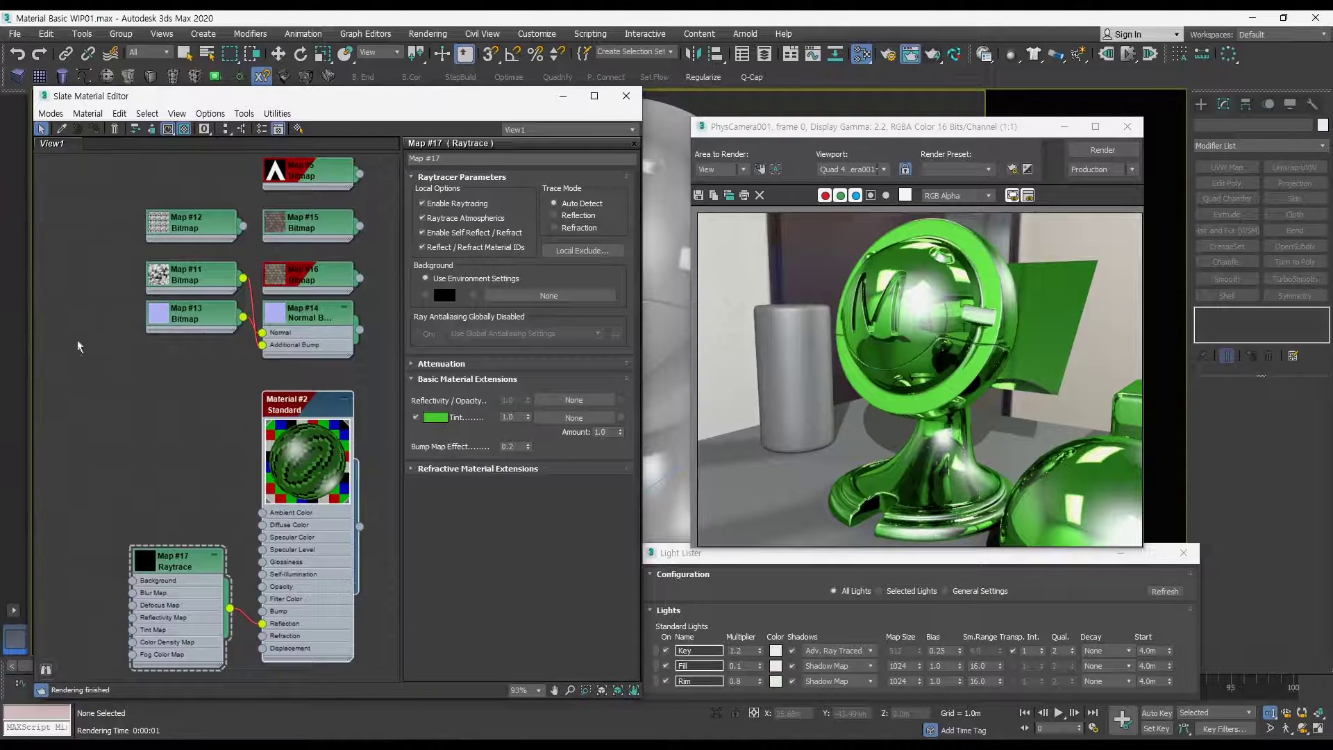
left_click_drag(217, 275, 119, 359)
double_click(107, 372)
Step: Assign Map #11 as an instance to the Raytrace map's Reflectivity/Opacity slot and render the camera view
left_click_drag(205, 414, 577, 400)
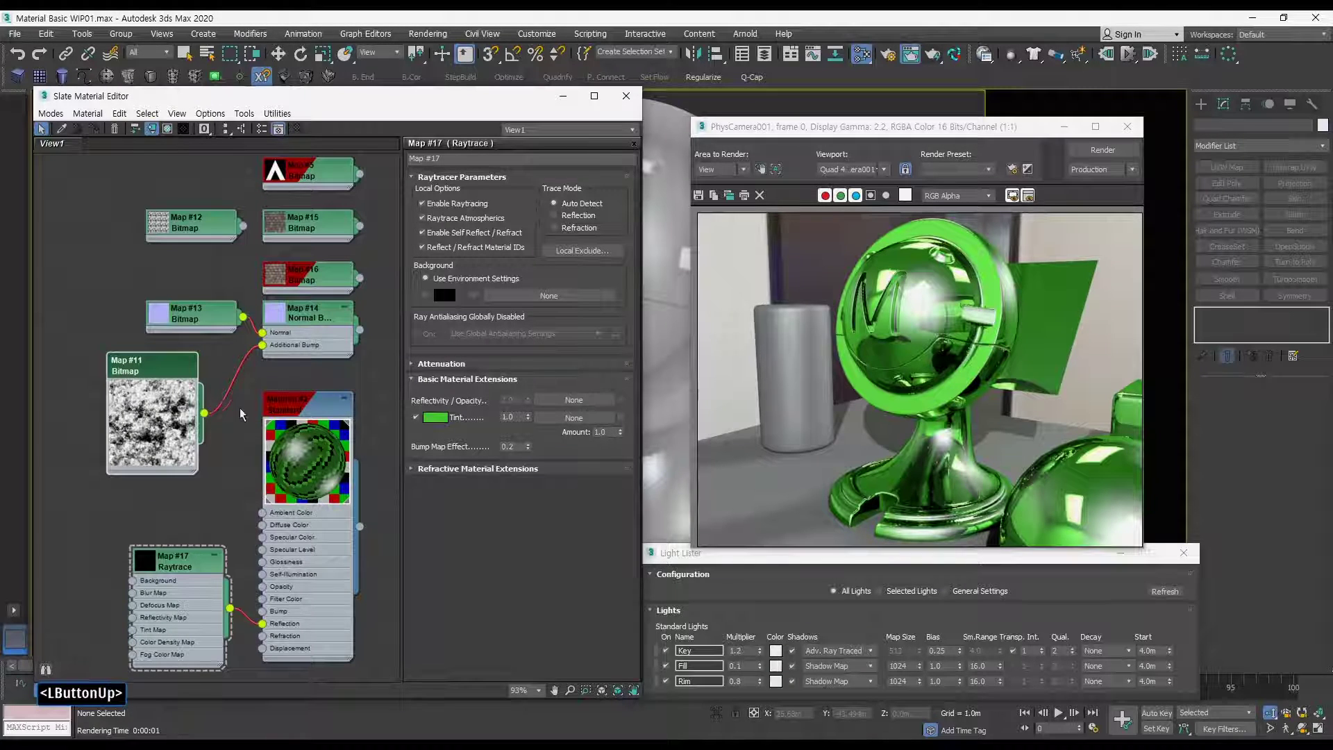
left_click_drag(297, 400, 563, 400)
left_click(309, 441)
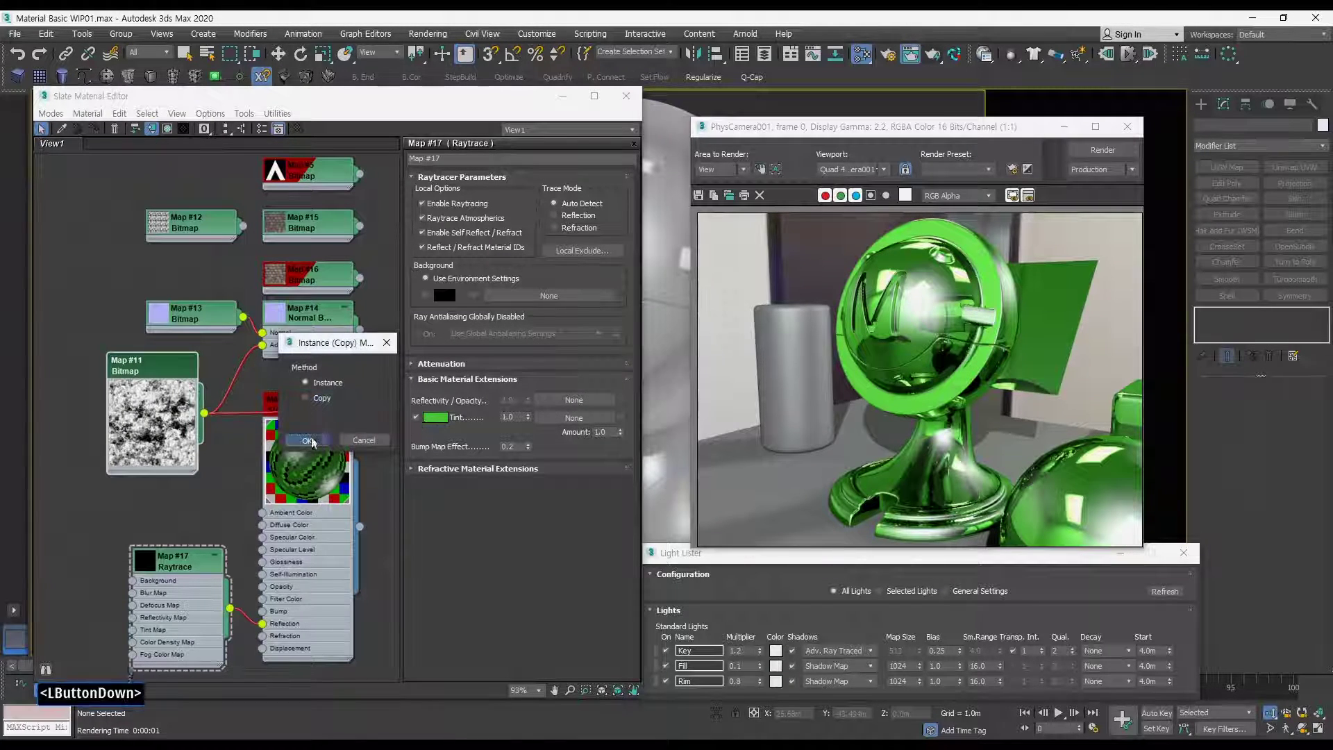
left_click(1102, 149)
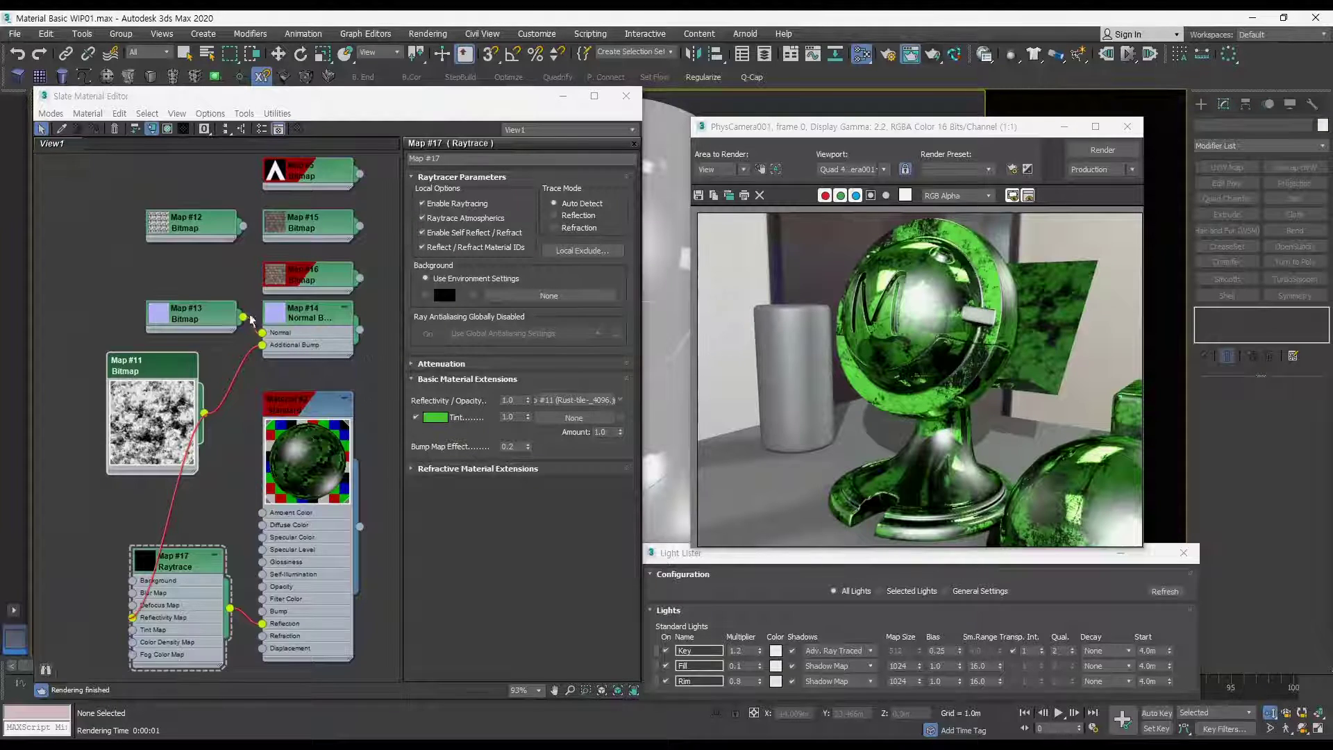
Step: Replace the Raytrace map's Reflectivity/Opacity map with an instance of Map #5 (Tri.jpg) and render the camera view
middle_click_drag(252, 320, 255, 404)
left_click_drag(361, 258, 576, 416)
left_click(308, 440)
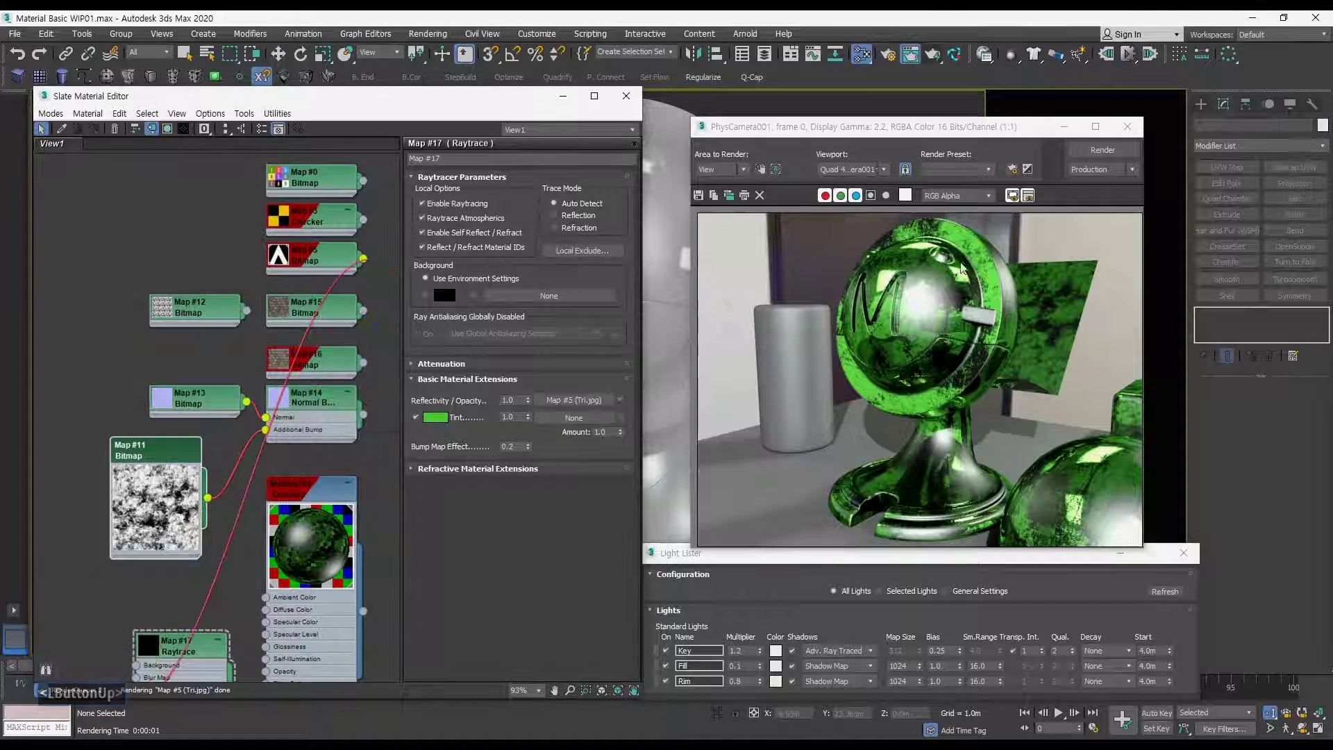
left_click(1102, 149)
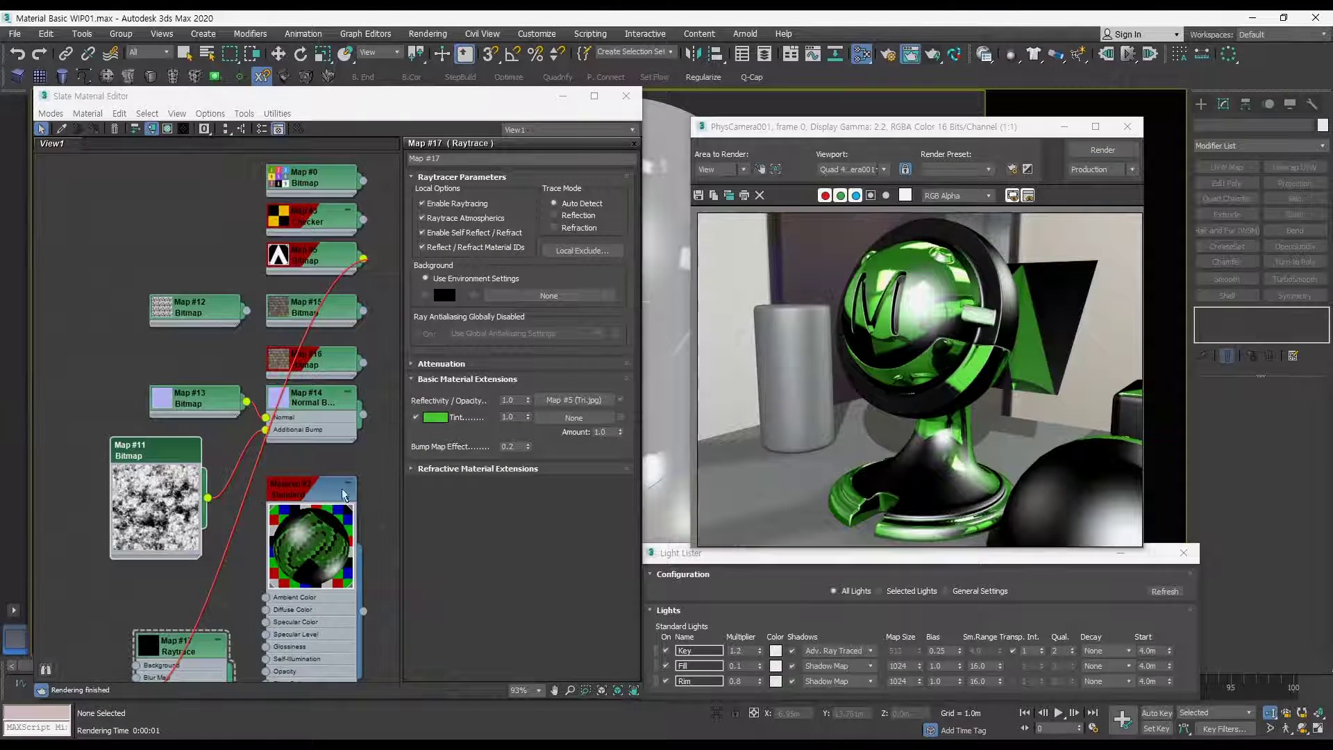
middle_click(447, 414)
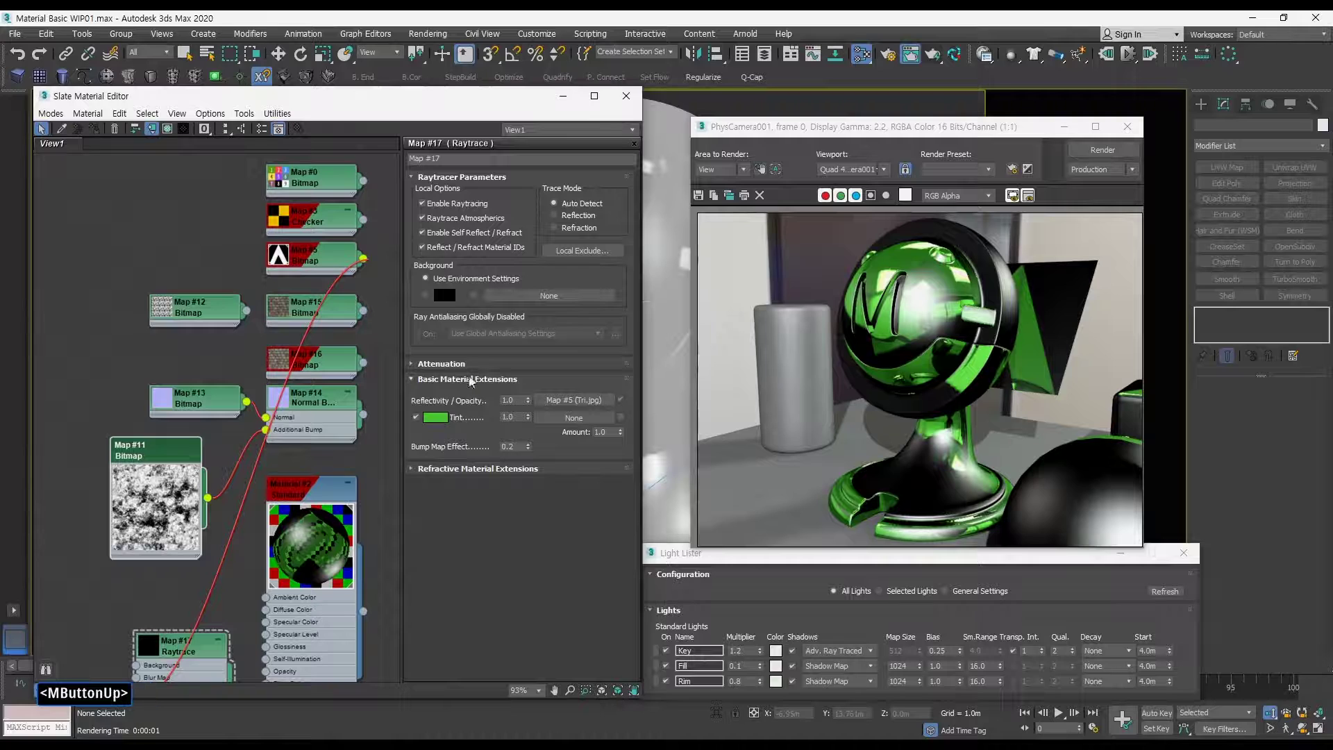
Step: Set Material #2's diffuse color to a saturated blue-violet and render the camera view
double_click(319, 495)
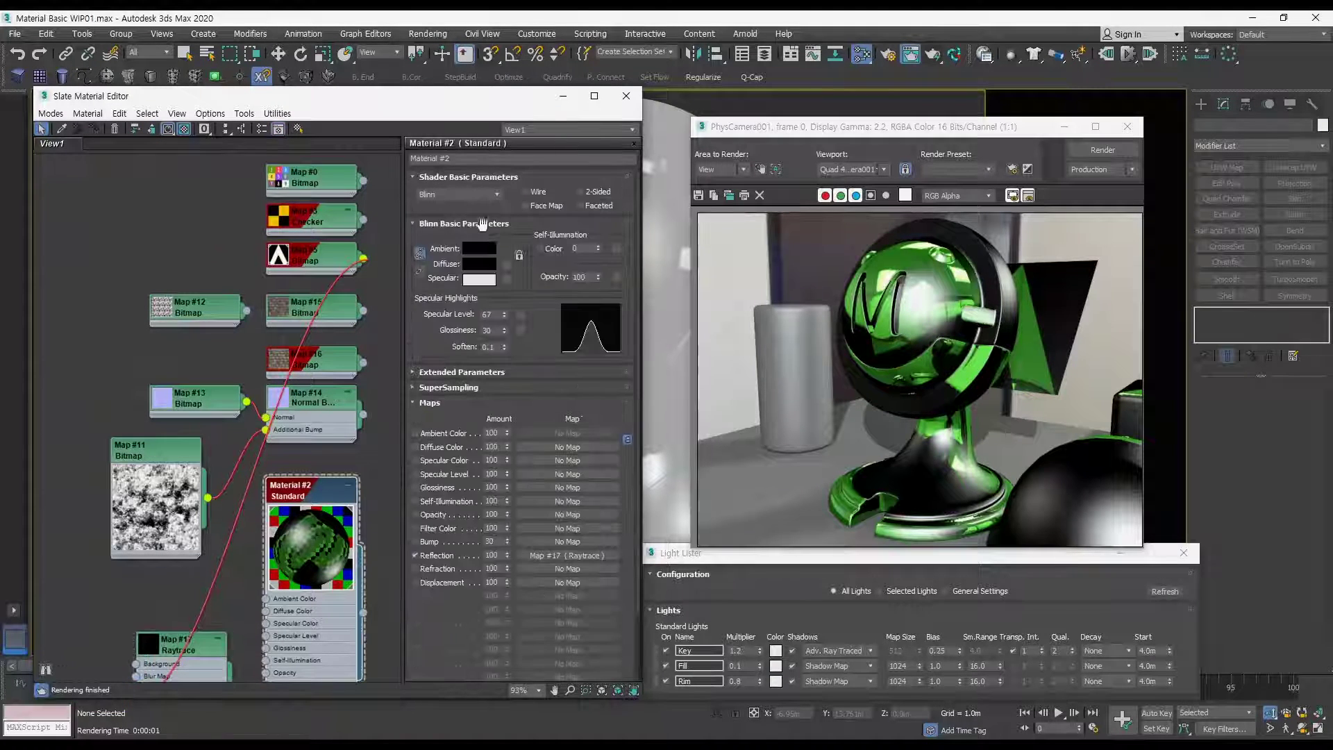
left_click(484, 266)
left_click_drag(363, 141, 355, 109)
left_click(514, 224)
left_click(1086, 149)
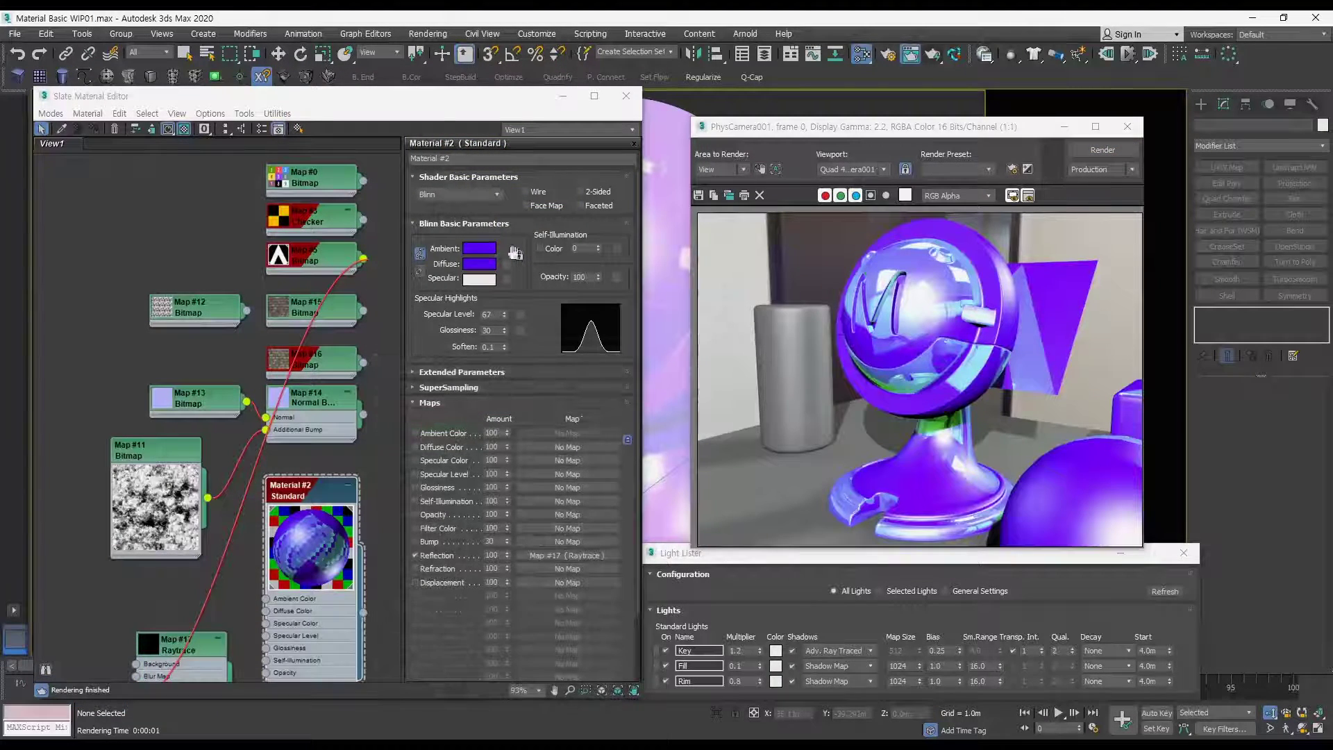
Step: Set Material #2's diffuse color back to black
left_click(485, 264)
left_click_drag(342, 197, 262, 229)
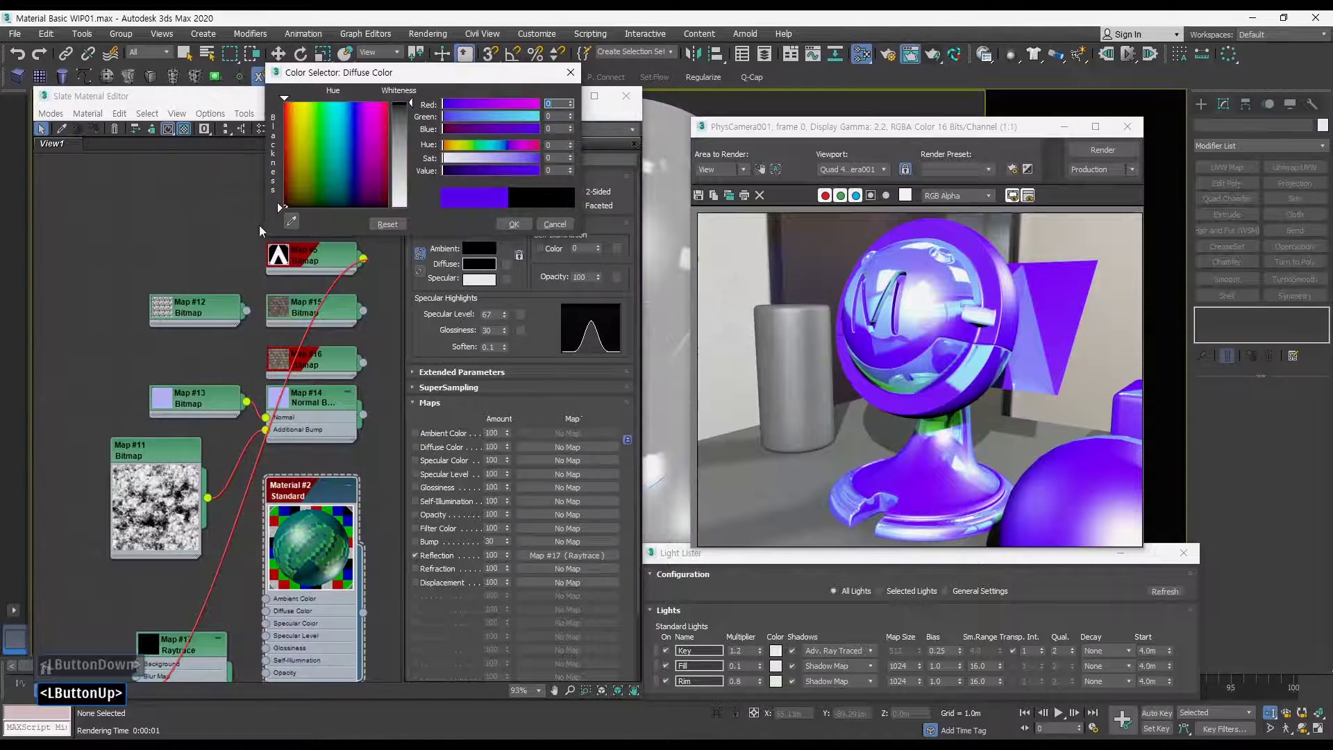
left_click(513, 224)
Step: Disconnect the Tri.jpg bitmap from the Raytrace map's reflectivity input
left_click(566, 555)
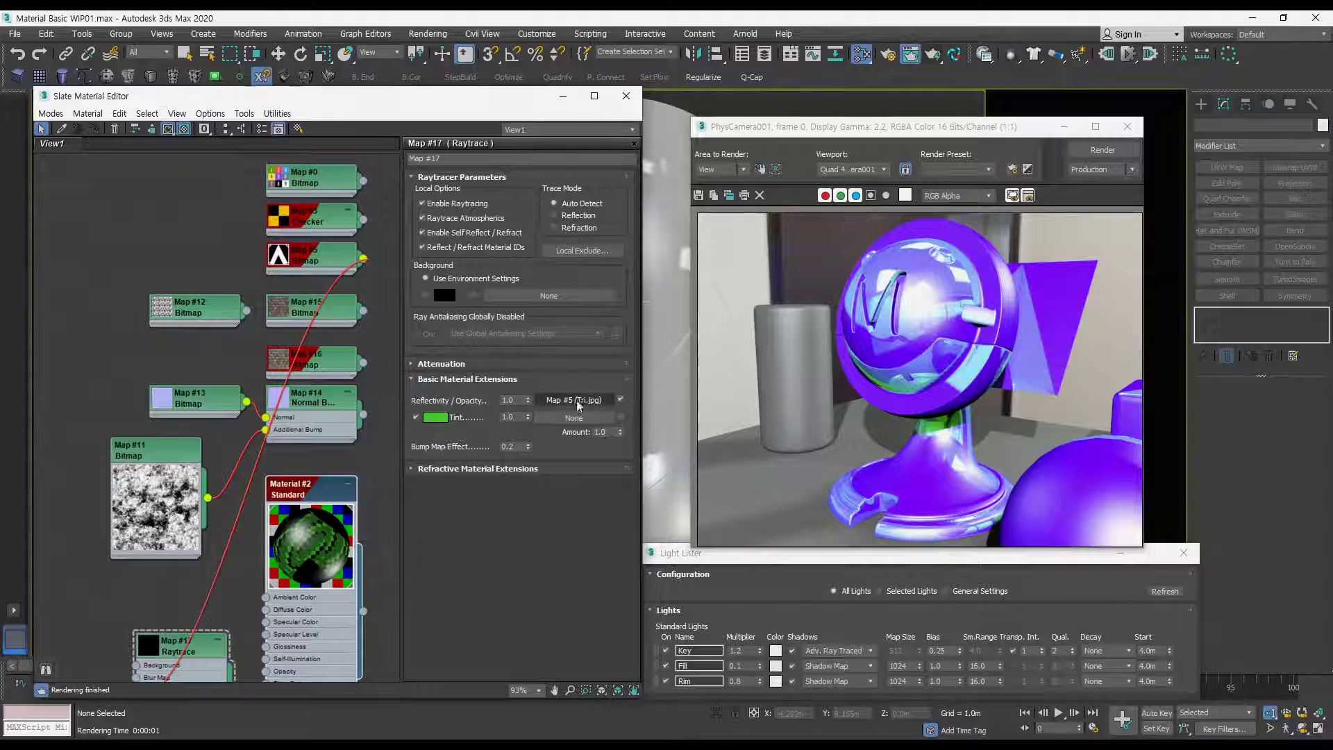
middle_click_drag(330, 450, 348, 332)
left_click_drag(154, 586, 110, 545)
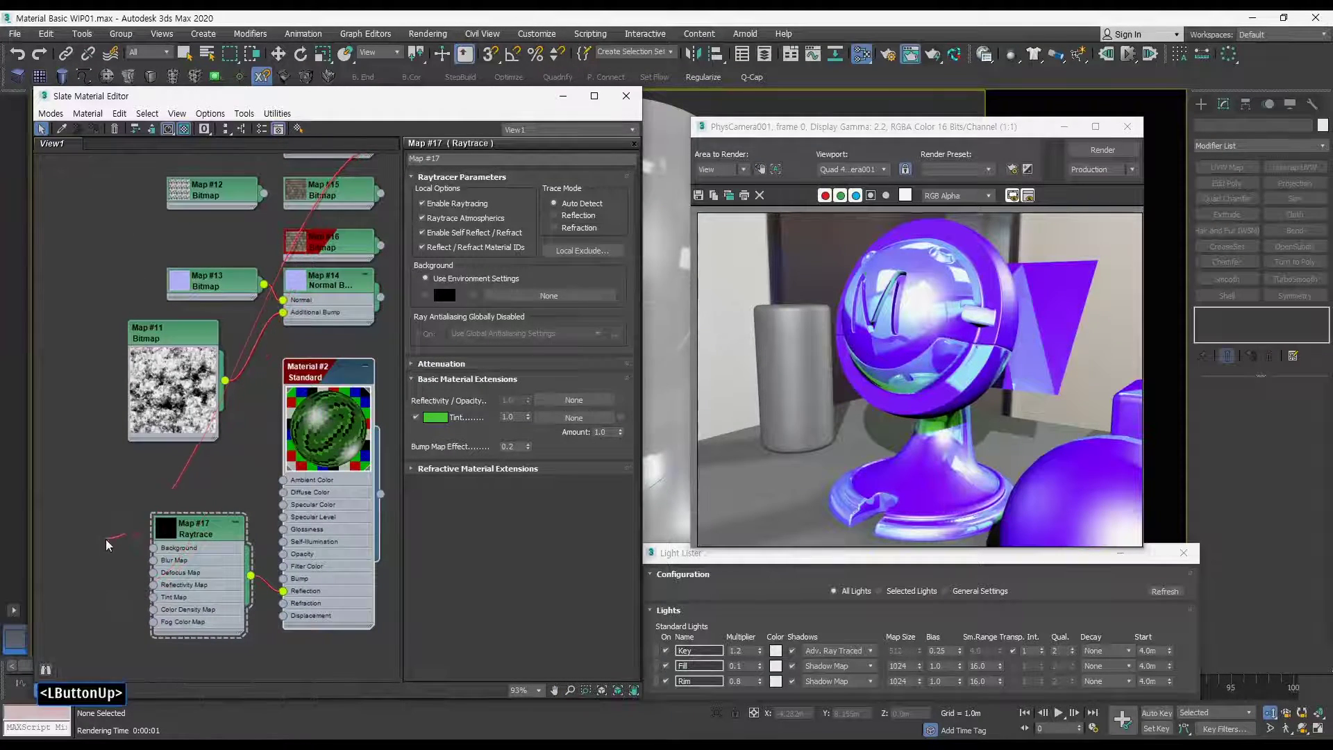
Step: Assign Map #11 as an instance to the Raytrace map's Tint slot and render the camera view
left_click_drag(224, 381, 581, 419)
left_click(307, 441)
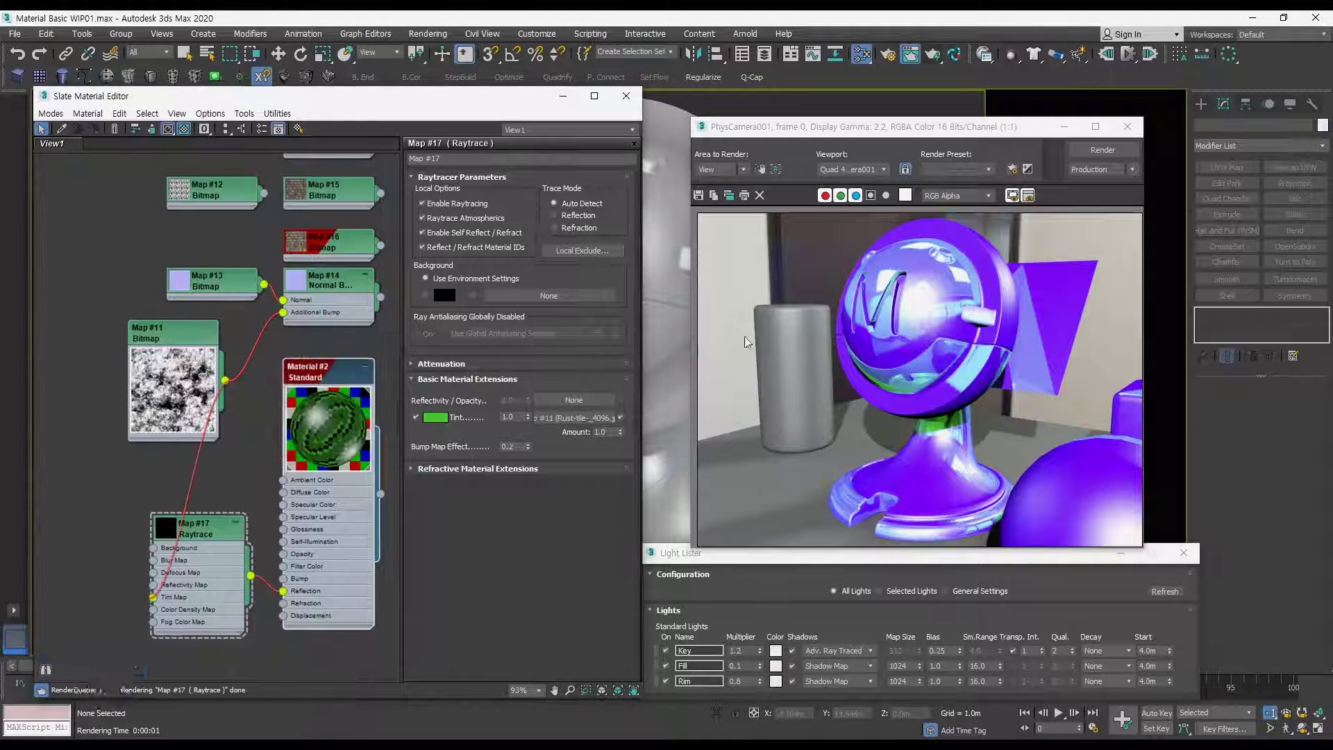
left_click(1094, 150)
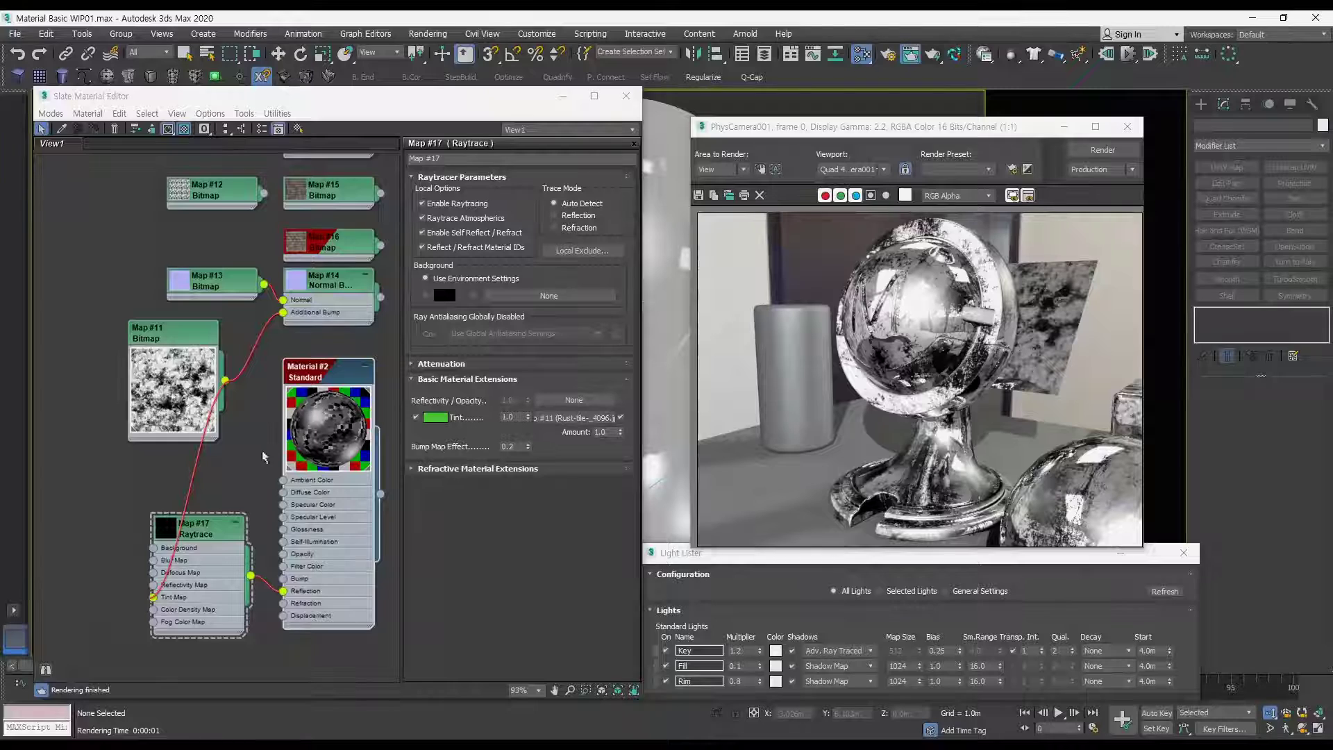
Step: Disconnect Map #11 from the Raytrace map's Tint input and set the tint color to a golden orange
left_click_drag(152, 598, 124, 581)
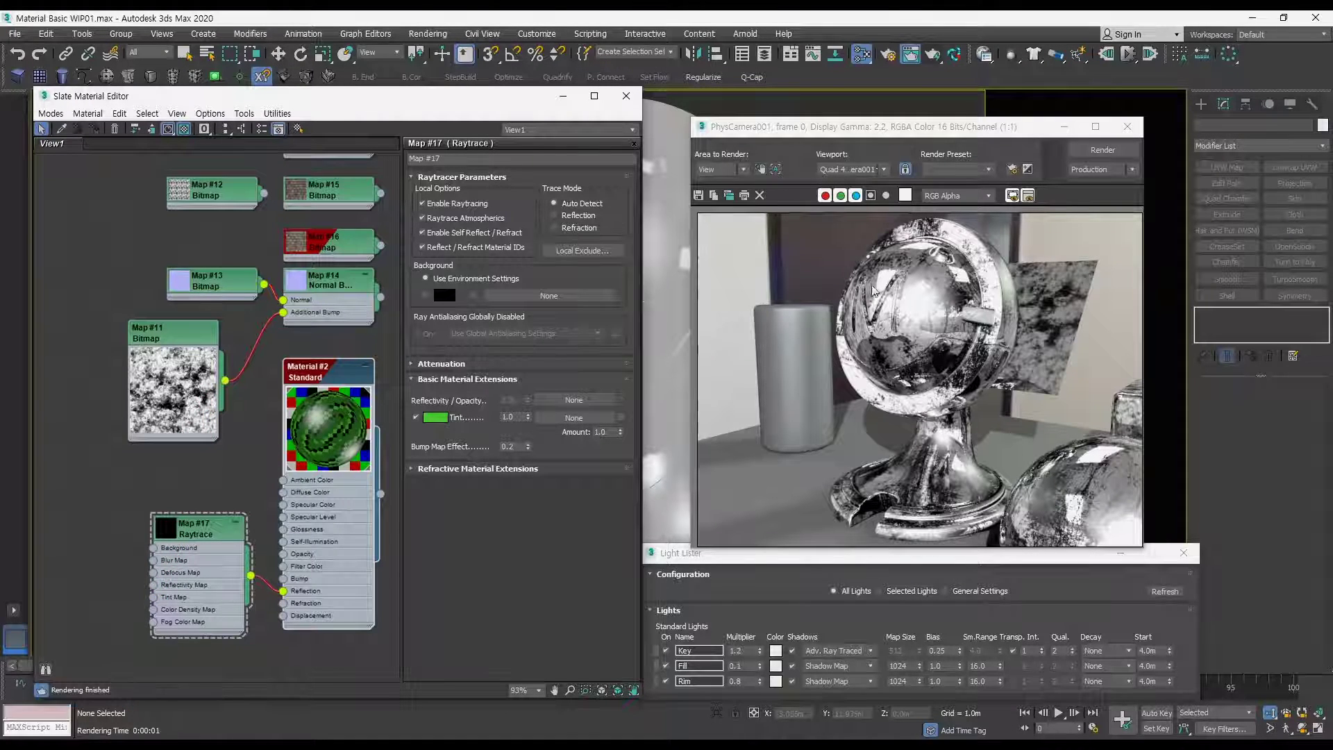
left_click(435, 417)
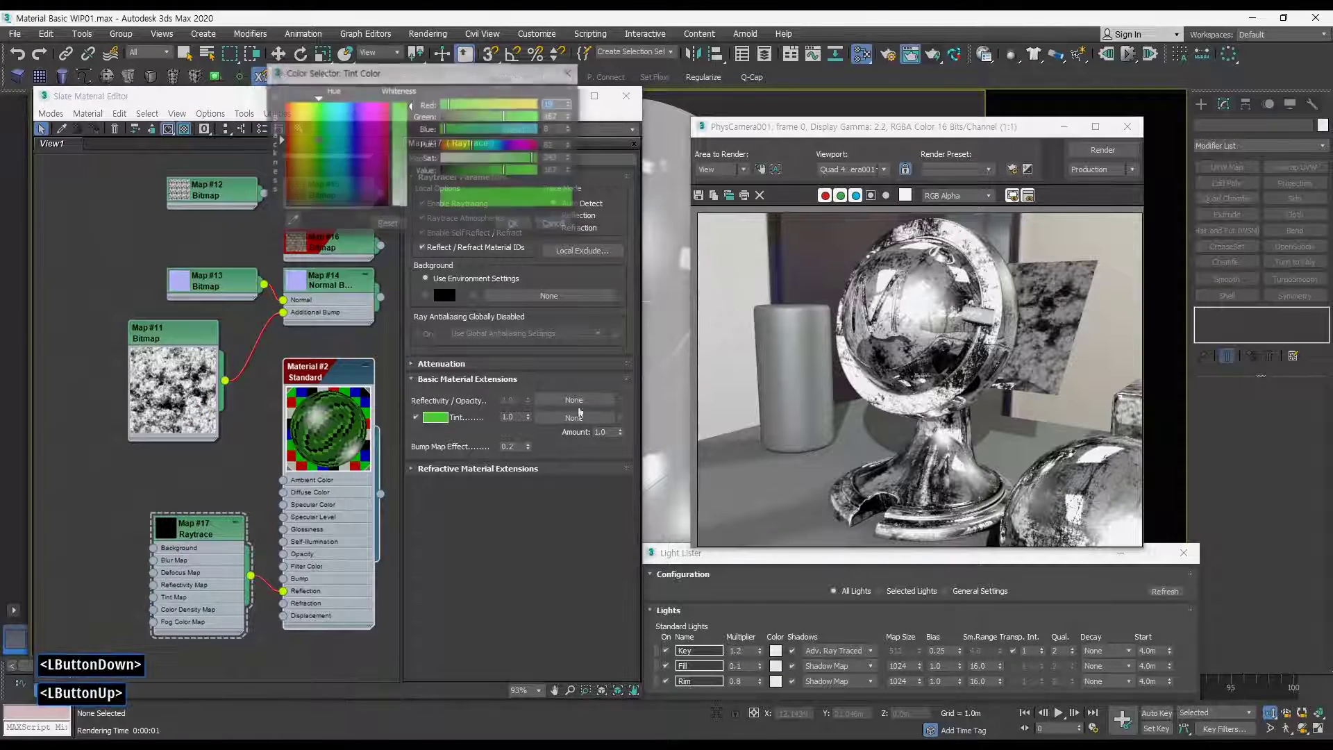
left_click(290, 169)
left_click_drag(290, 169, 293, 120)
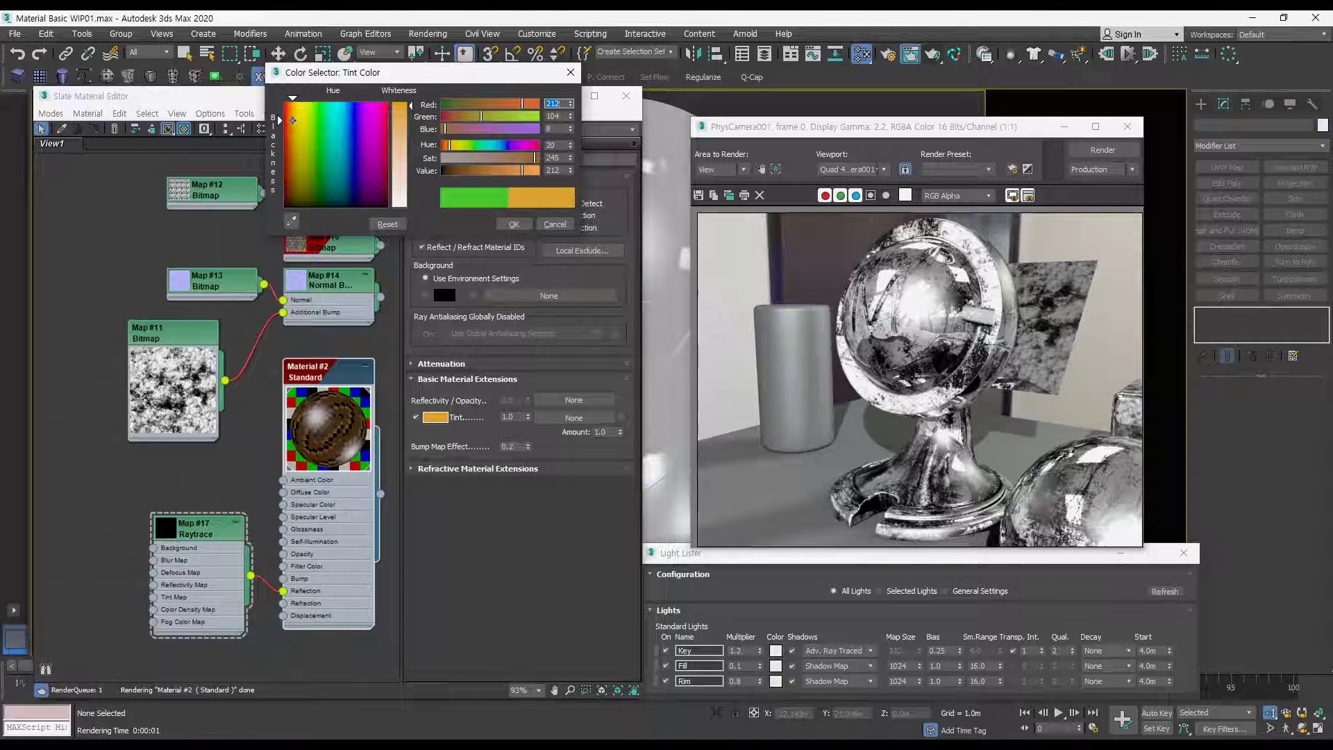
left_click(514, 224)
Step: Assign Map #11 as an instance to the Raytrace map's Reflectivity/Opacity slot and render the camera view
middle_click_drag(260, 272, 223, 334)
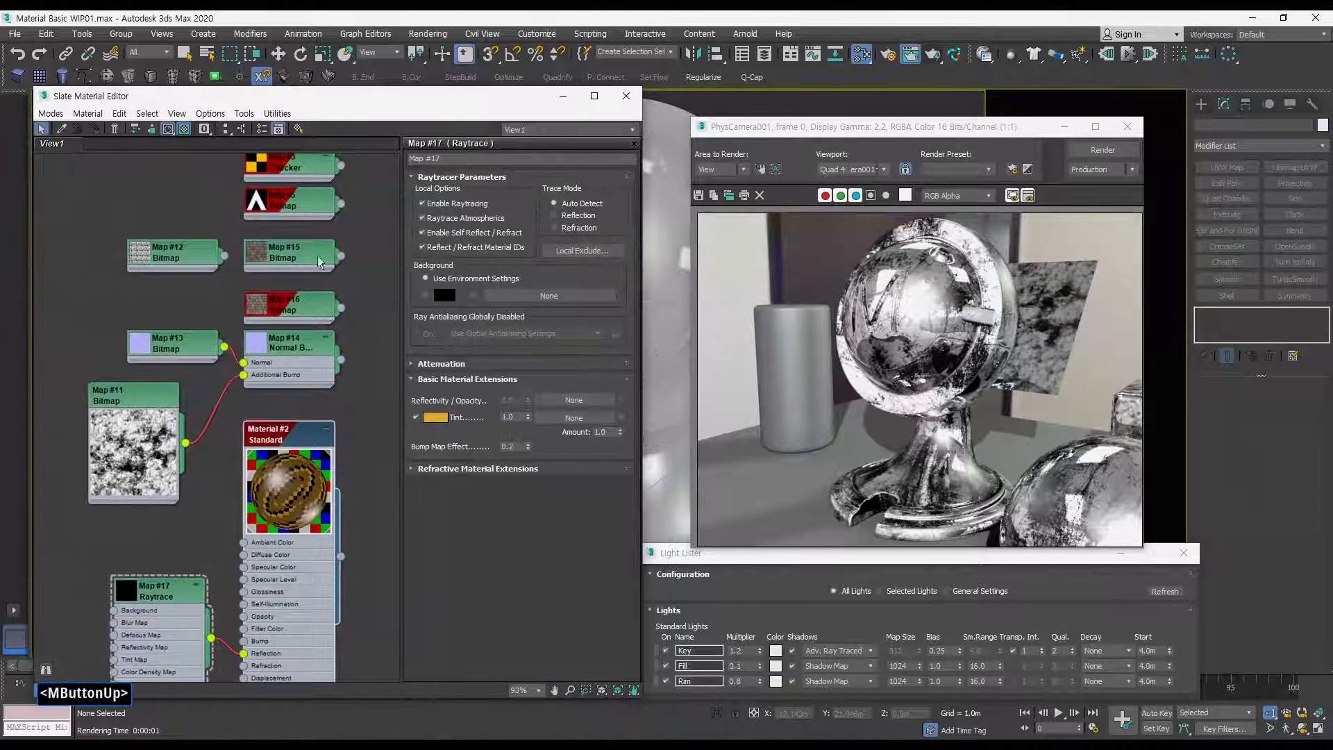
middle_click_drag(324, 262, 329, 277)
middle_click_drag(287, 410, 308, 349)
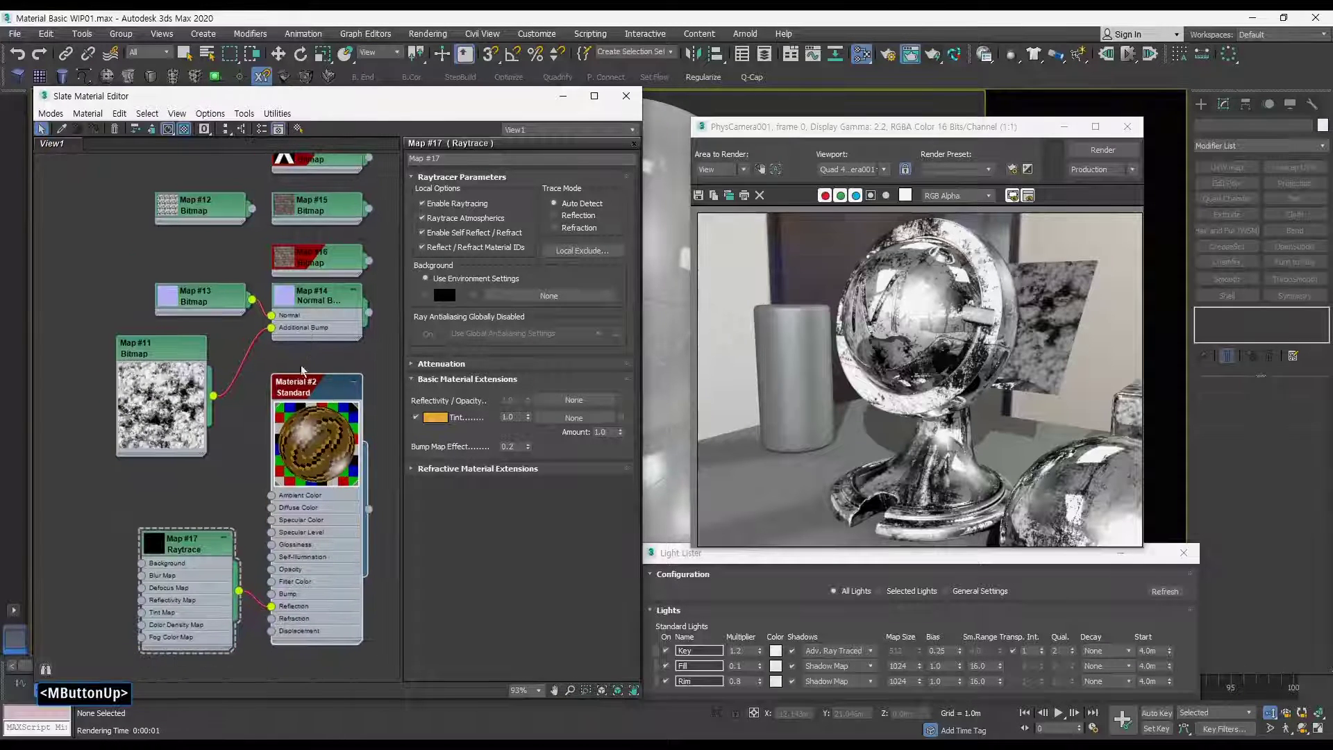
left_click_drag(213, 396, 561, 401)
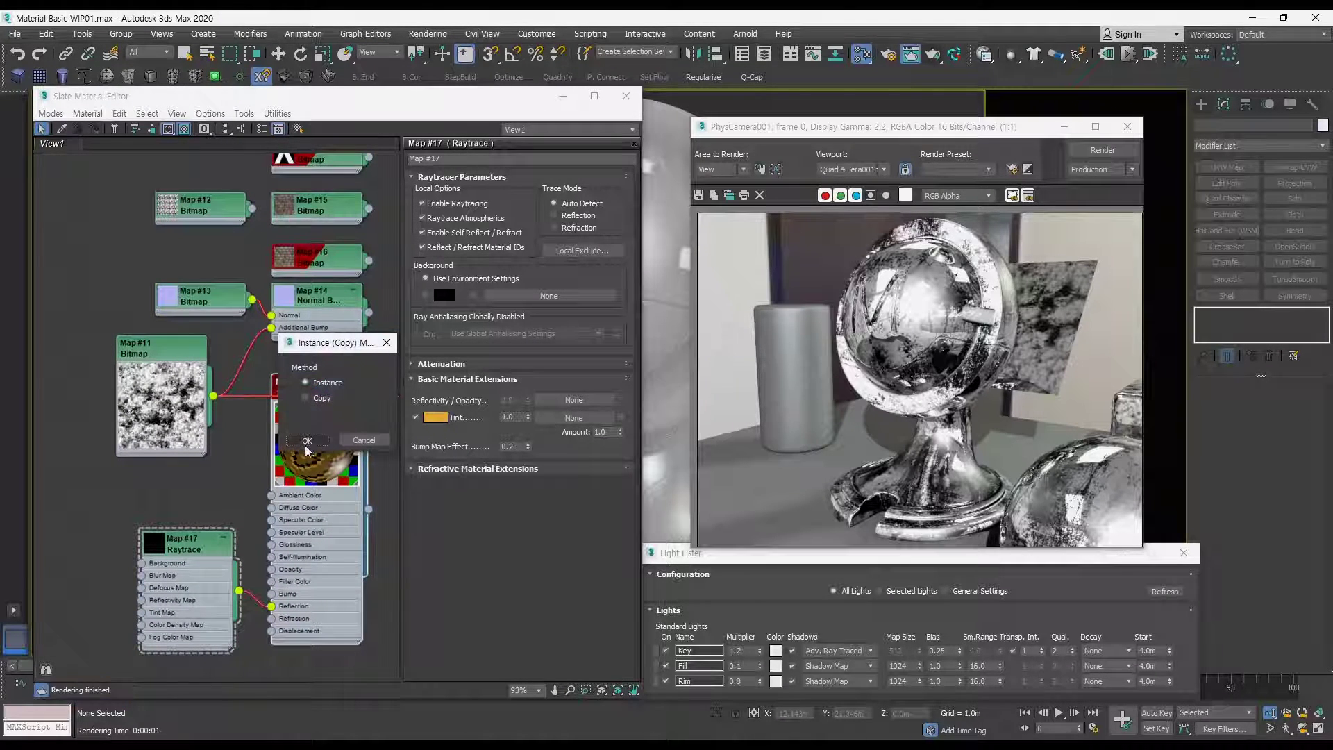
left_click(1109, 151)
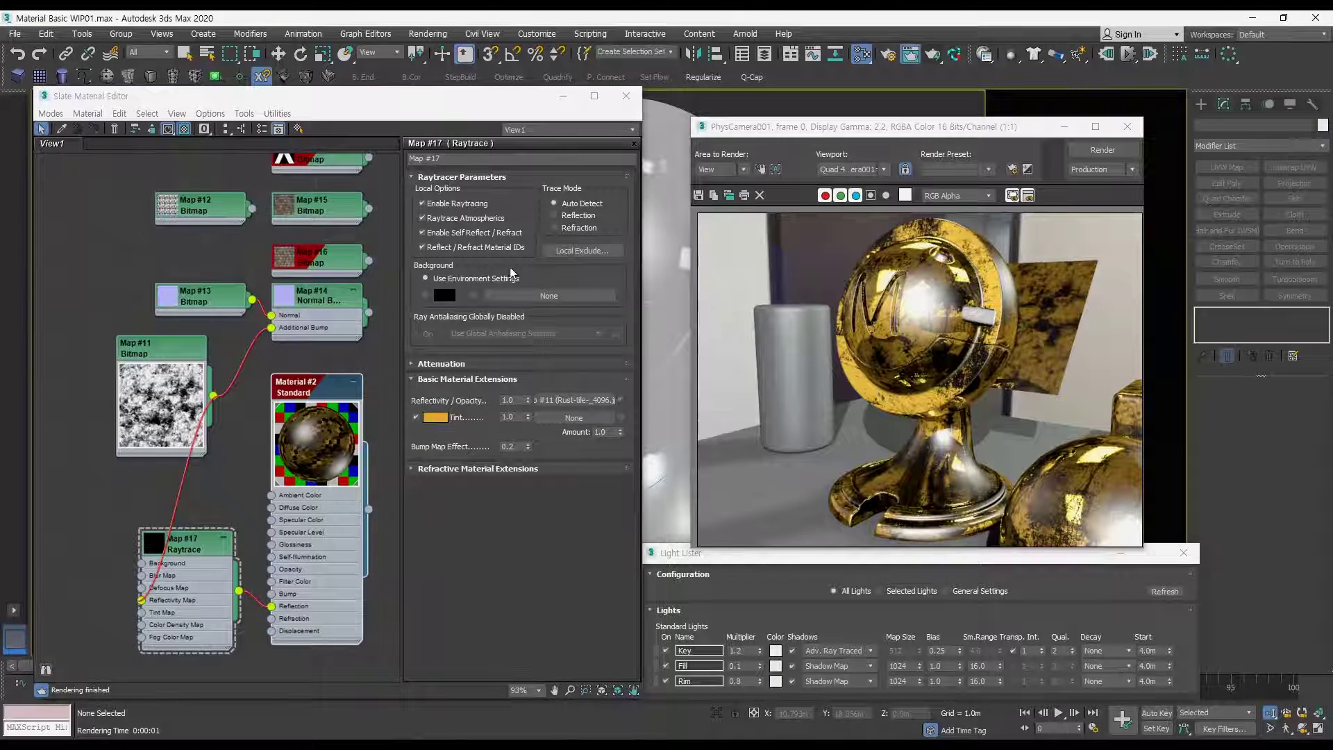
Step: Assign Map #11 as an instance to Material #2's Specular Level slot and render the camera view
double_click(300, 404)
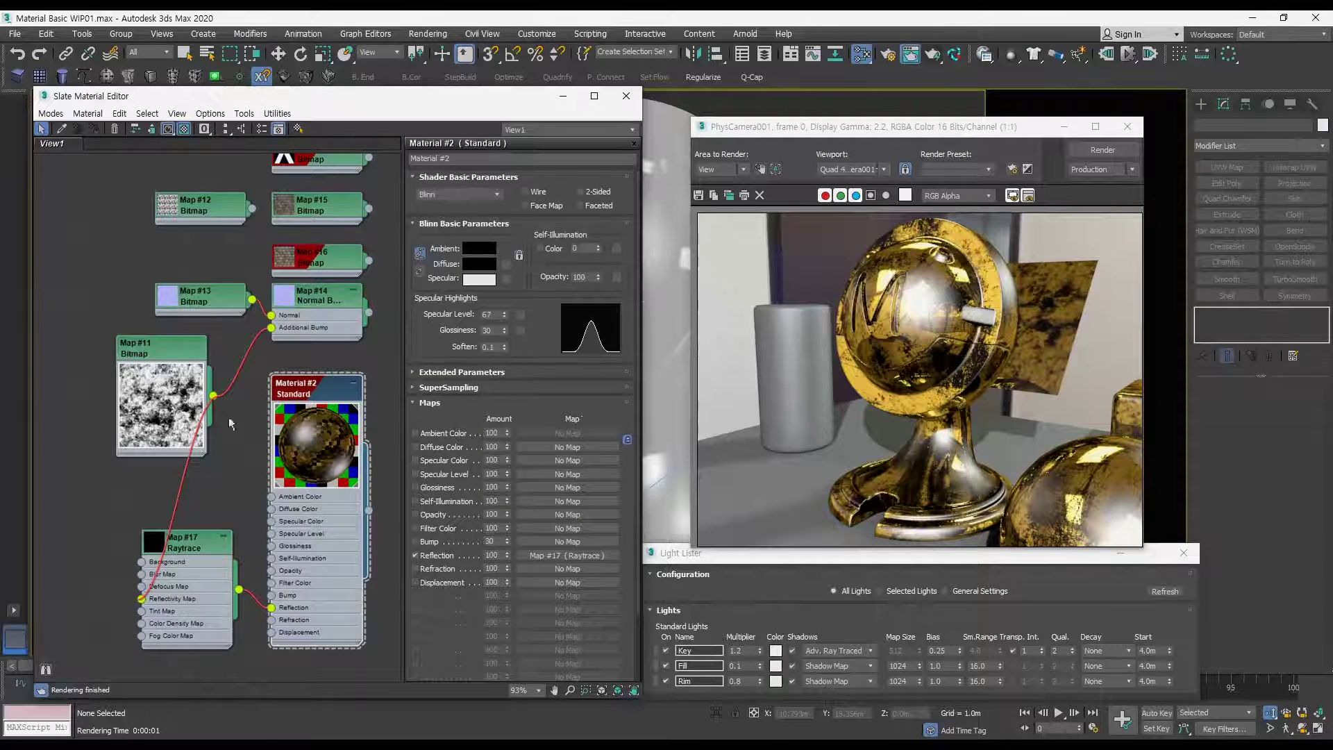
left_click_drag(214, 396, 543, 471)
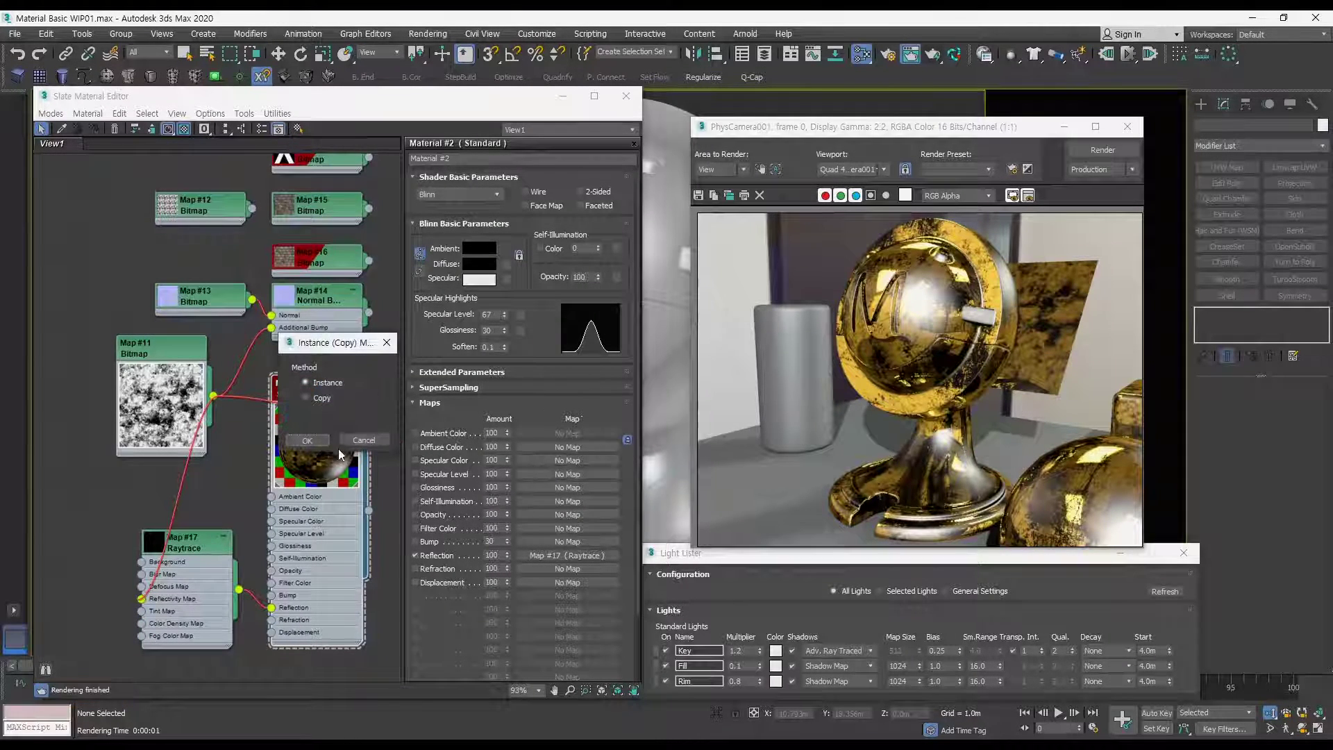
left_click(307, 441)
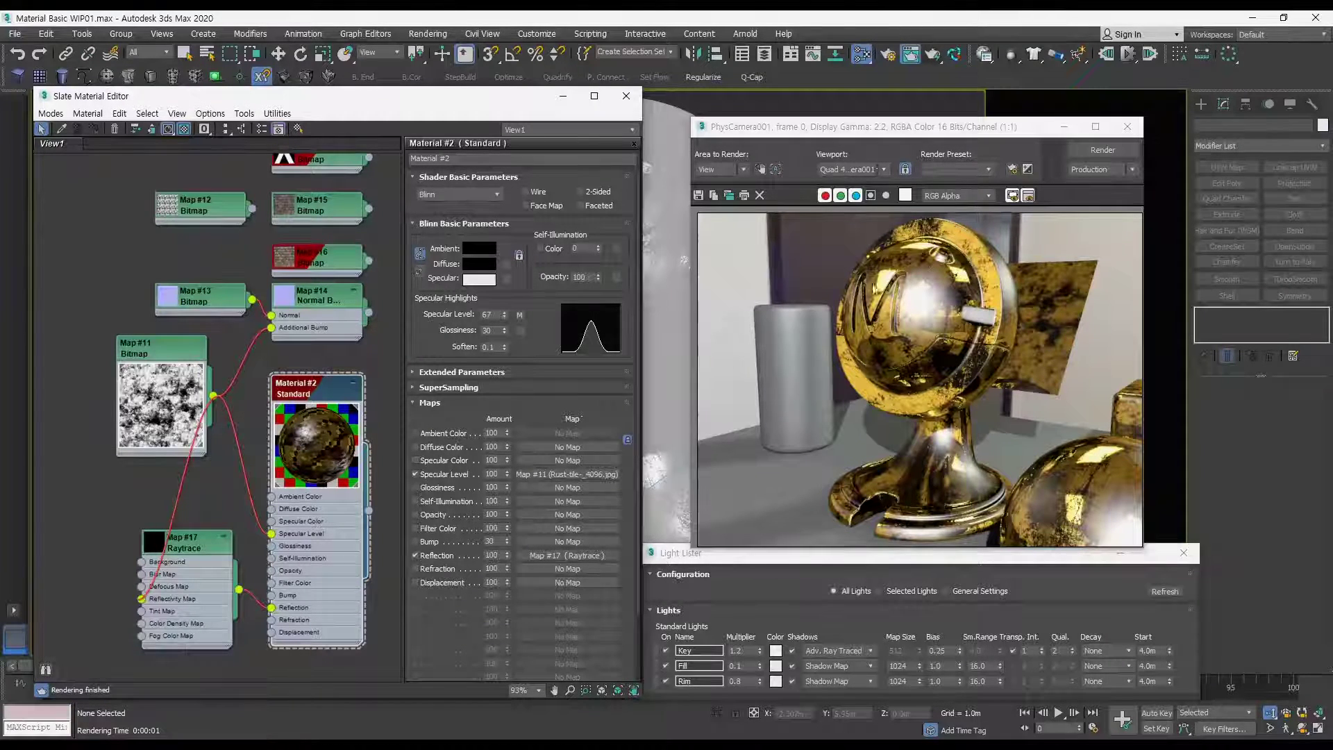
left_click(1103, 150)
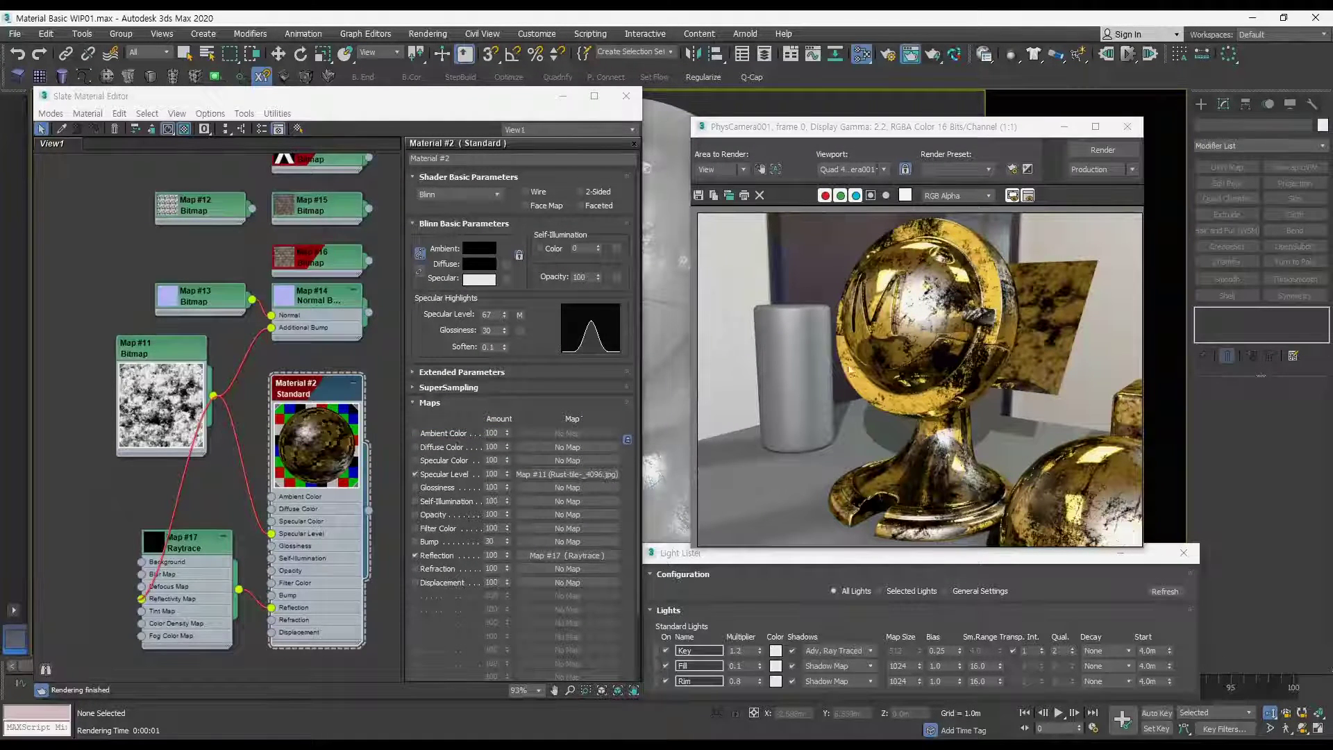
Step: Assign Map #11 as an instance to Material #2's Bump slot, set the bump amount to 5, and render
left_click_drag(215, 401, 430, 546)
left_click(306, 438)
key("BackSpace")
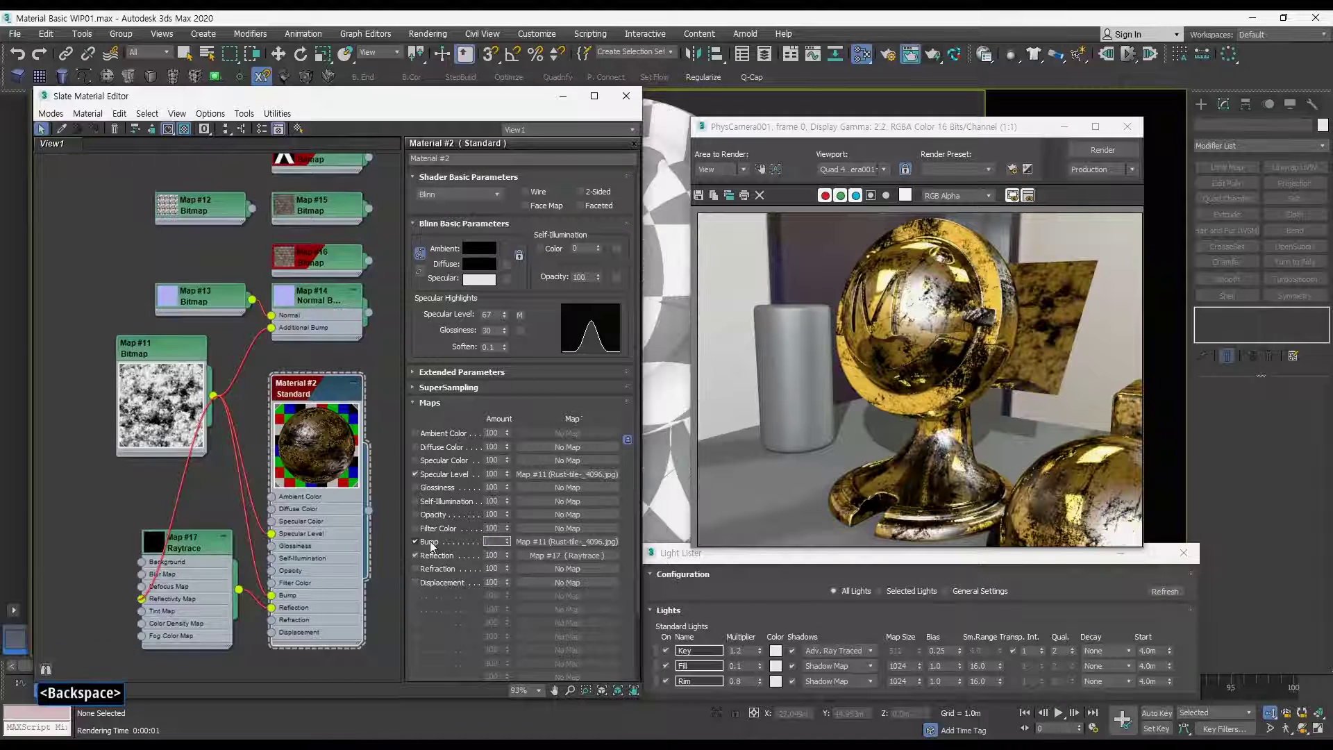
type("5")
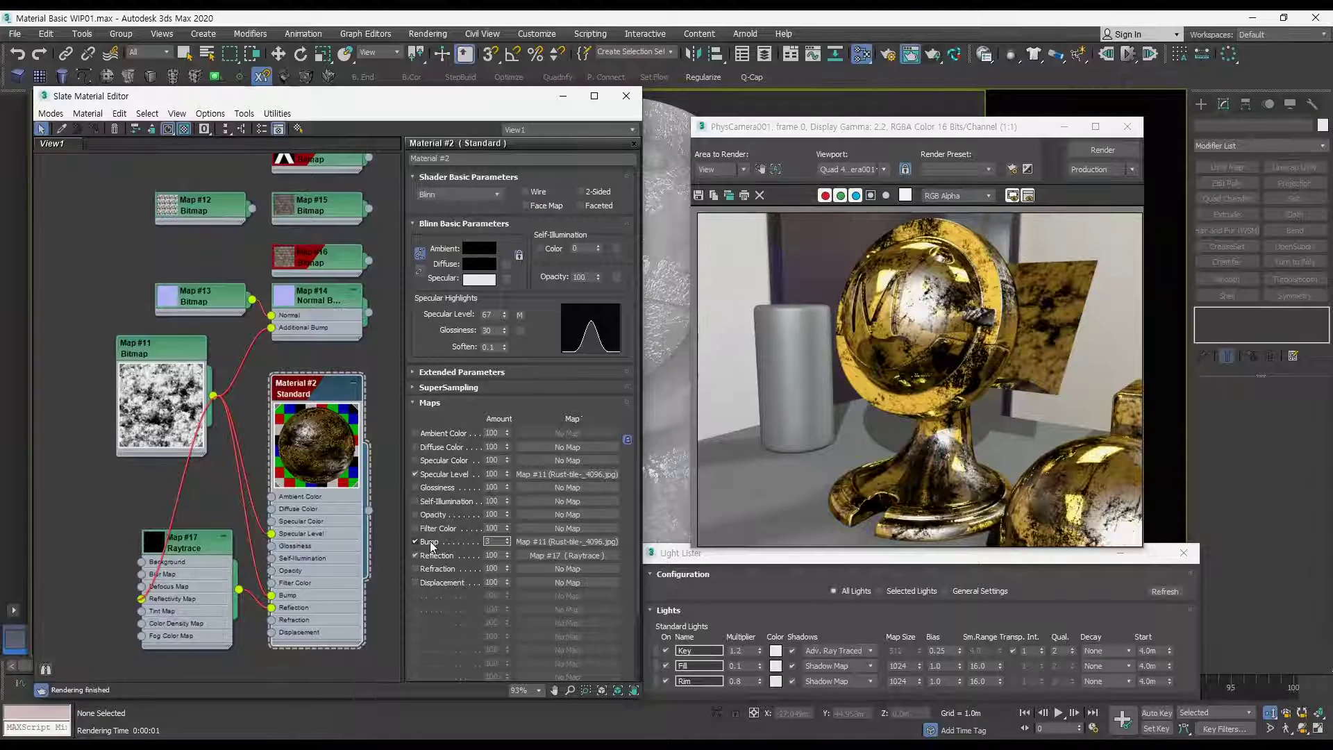
key("BackSpace")
type("5")
key("Return")
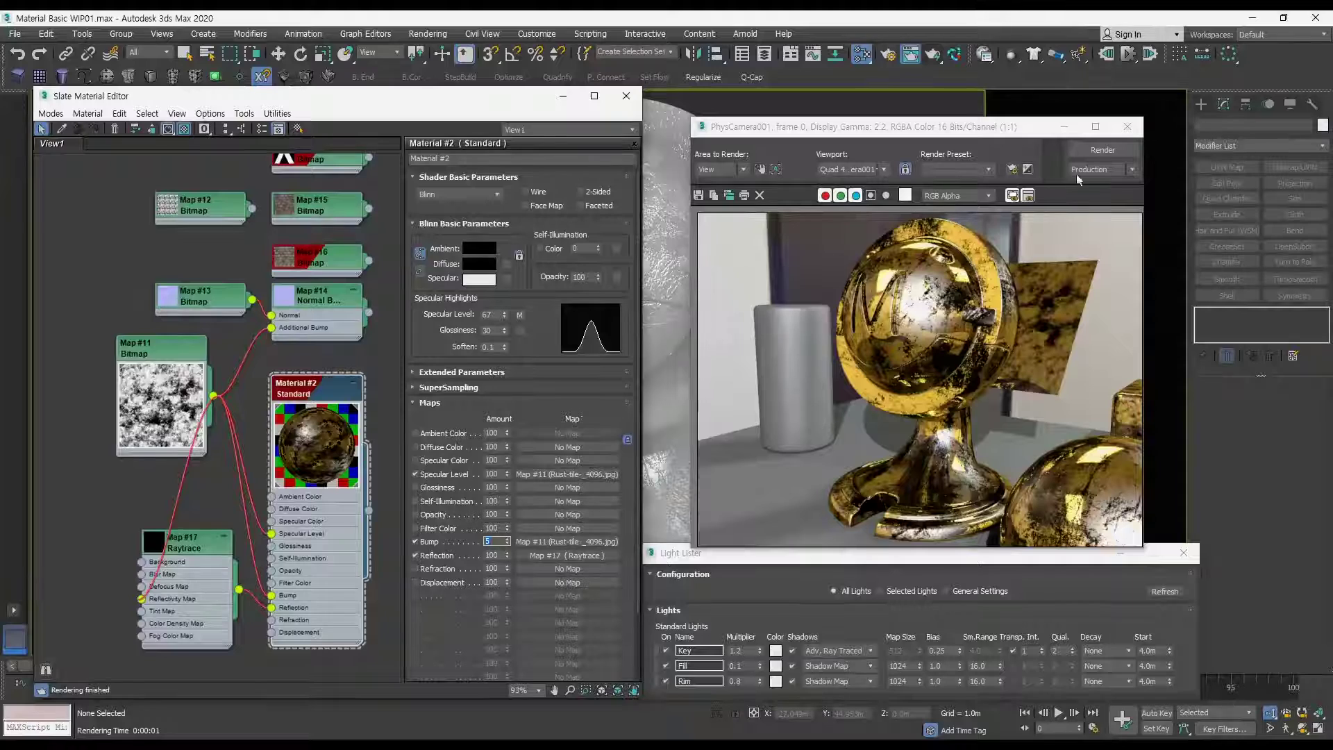
left_click(1095, 152)
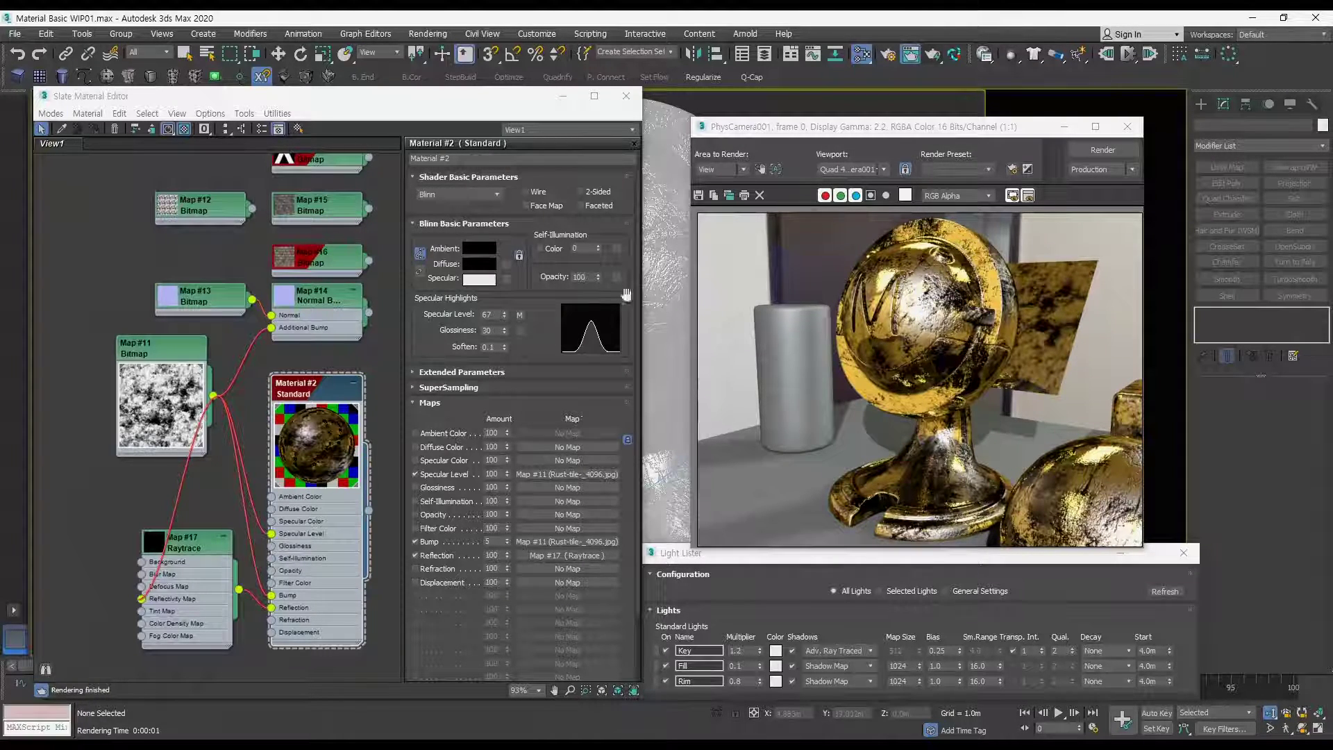
Step: Set Material #2's diffuse color to a dark golden brown and render the camera view
left_click(479, 264)
left_click_drag(344, 152, 295, 195)
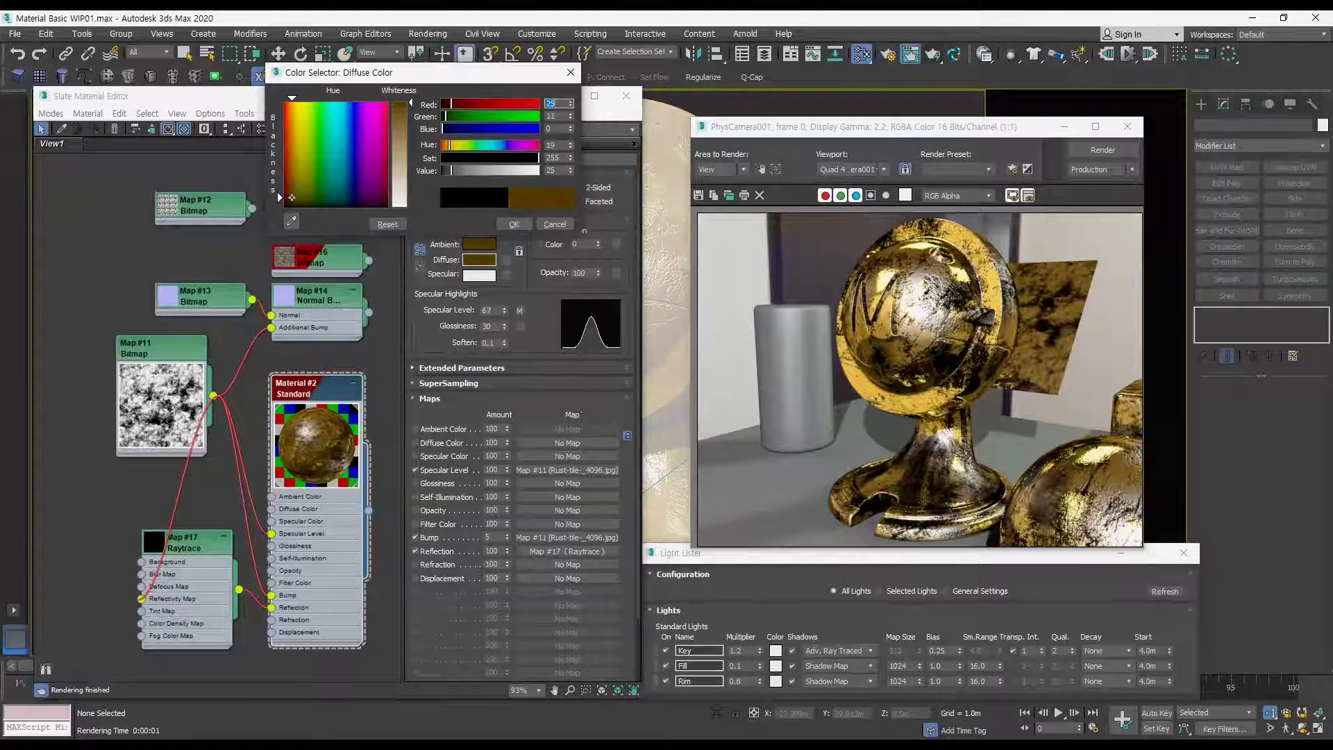
left_click(514, 223)
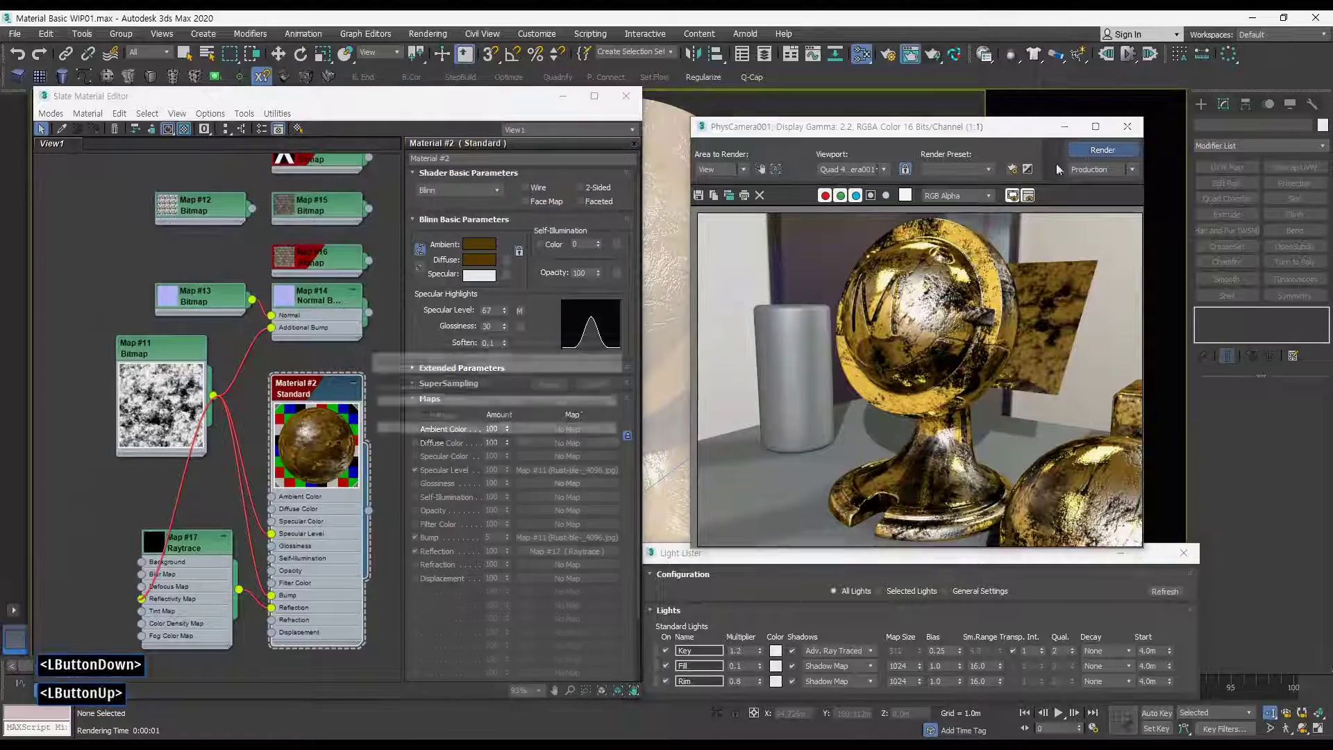
left_click(1074, 152)
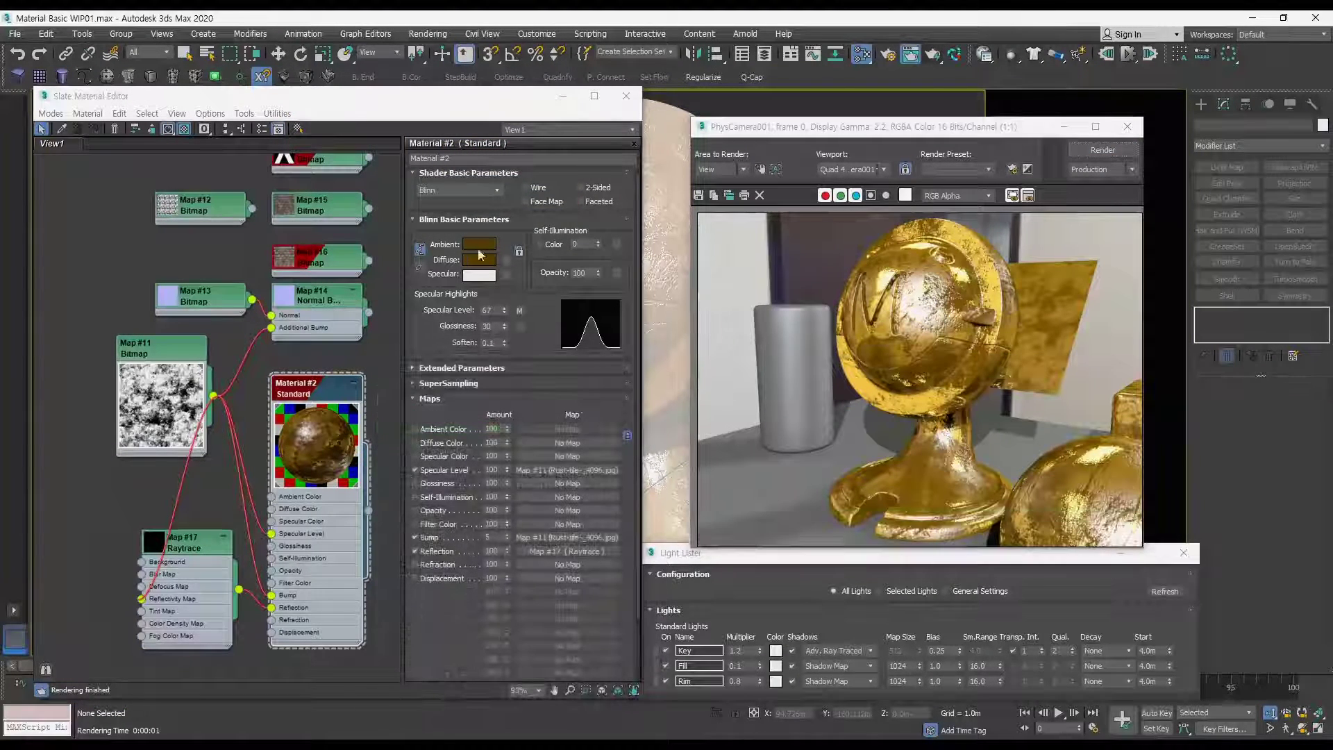
Step: Set Material #2's diffuse color to a near-white with RGB 215, 215, 215 and render the camera view
left_click(491, 258)
left_click_drag(325, 181, 325, 185)
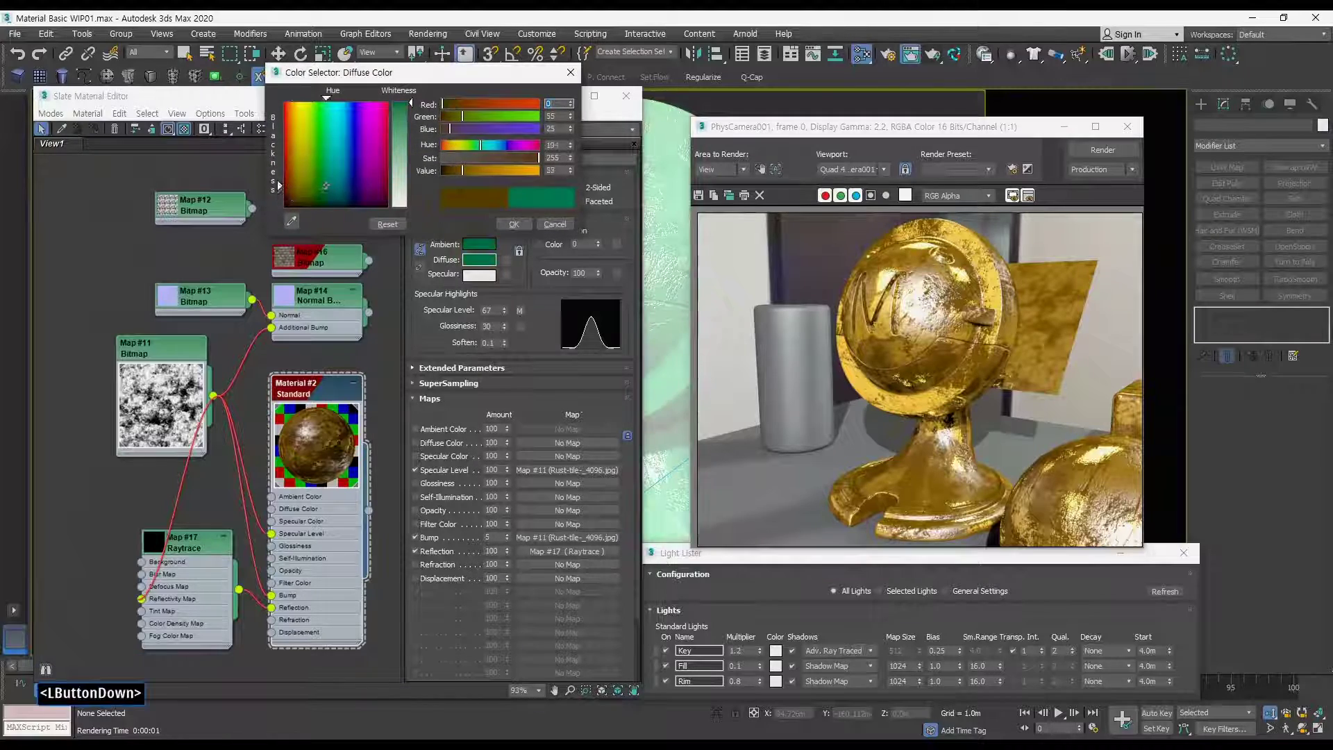
left_click_drag(408, 181, 407, 200)
left_click(518, 223)
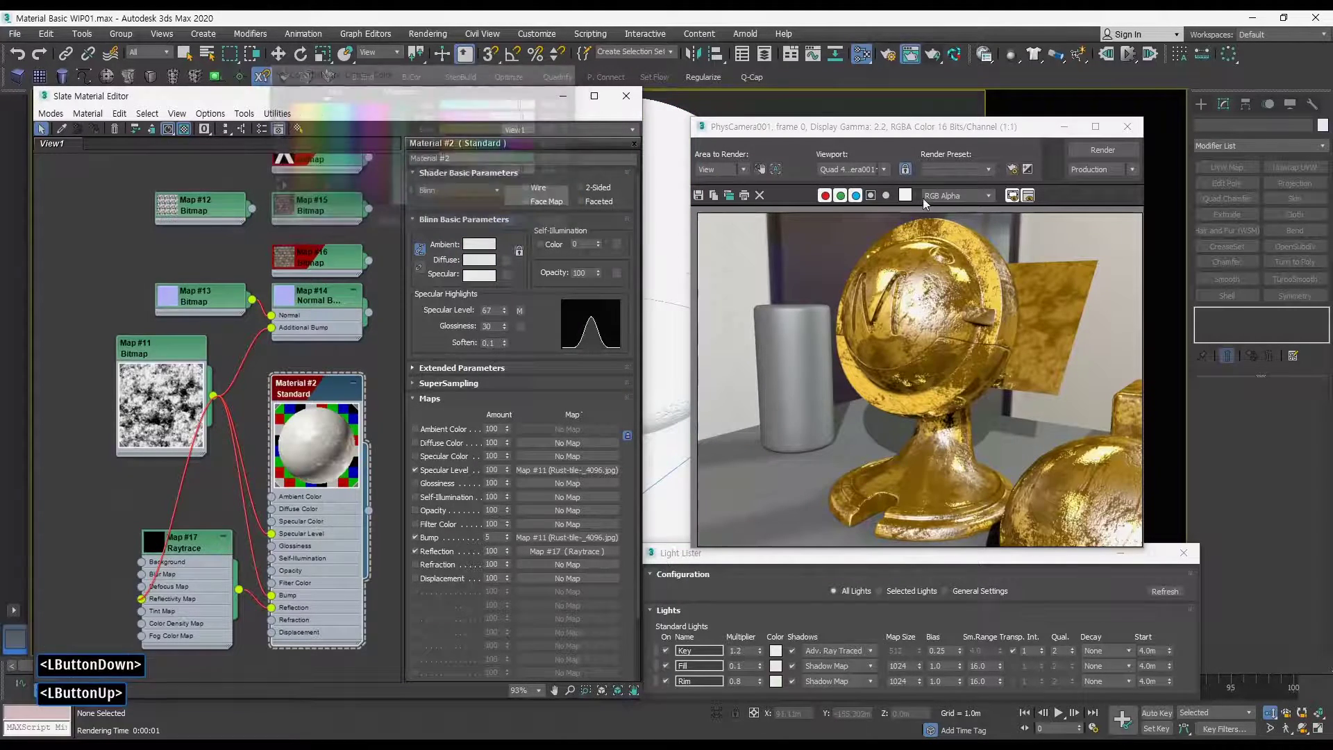
left_click(1109, 152)
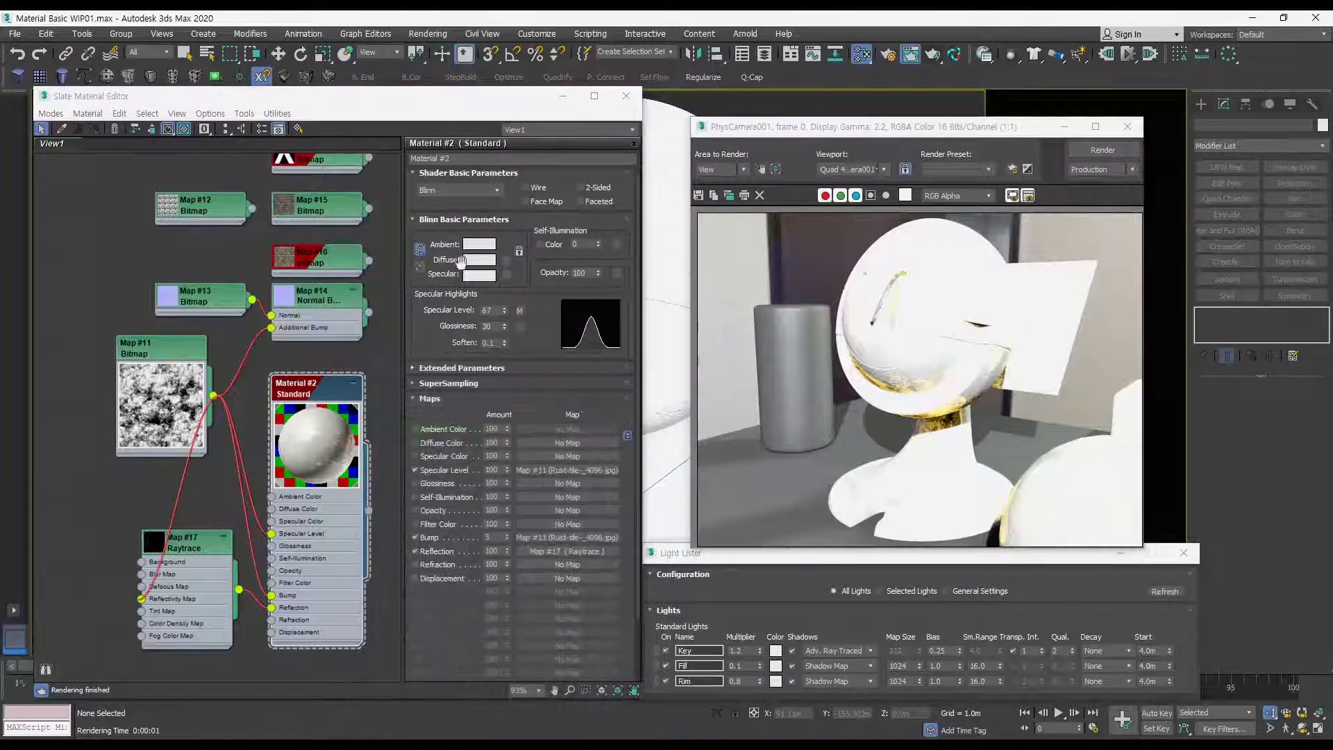
Step: Set Material #2's diffuse color to a very dark reddish brown and render the camera view
left_click(463, 260)
left_click_drag(278, 193, 284, 206)
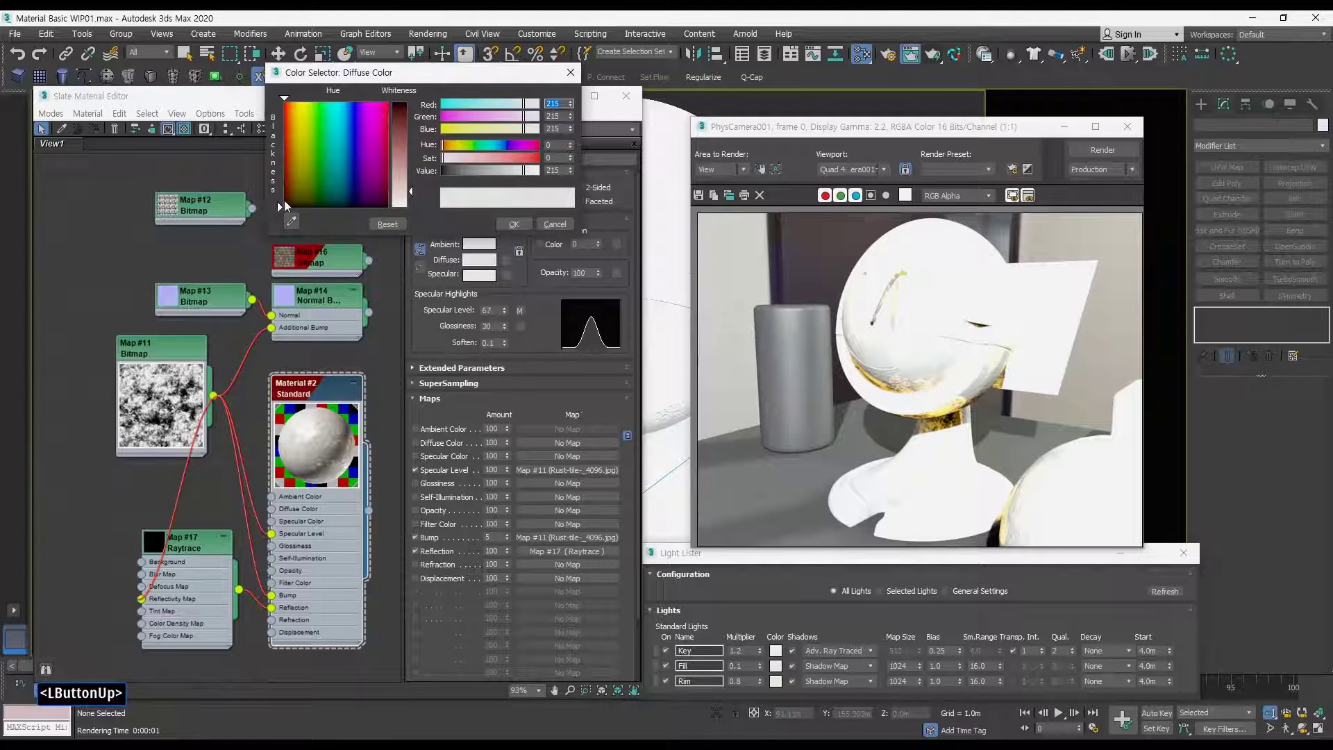
left_click(404, 132)
left_click(514, 224)
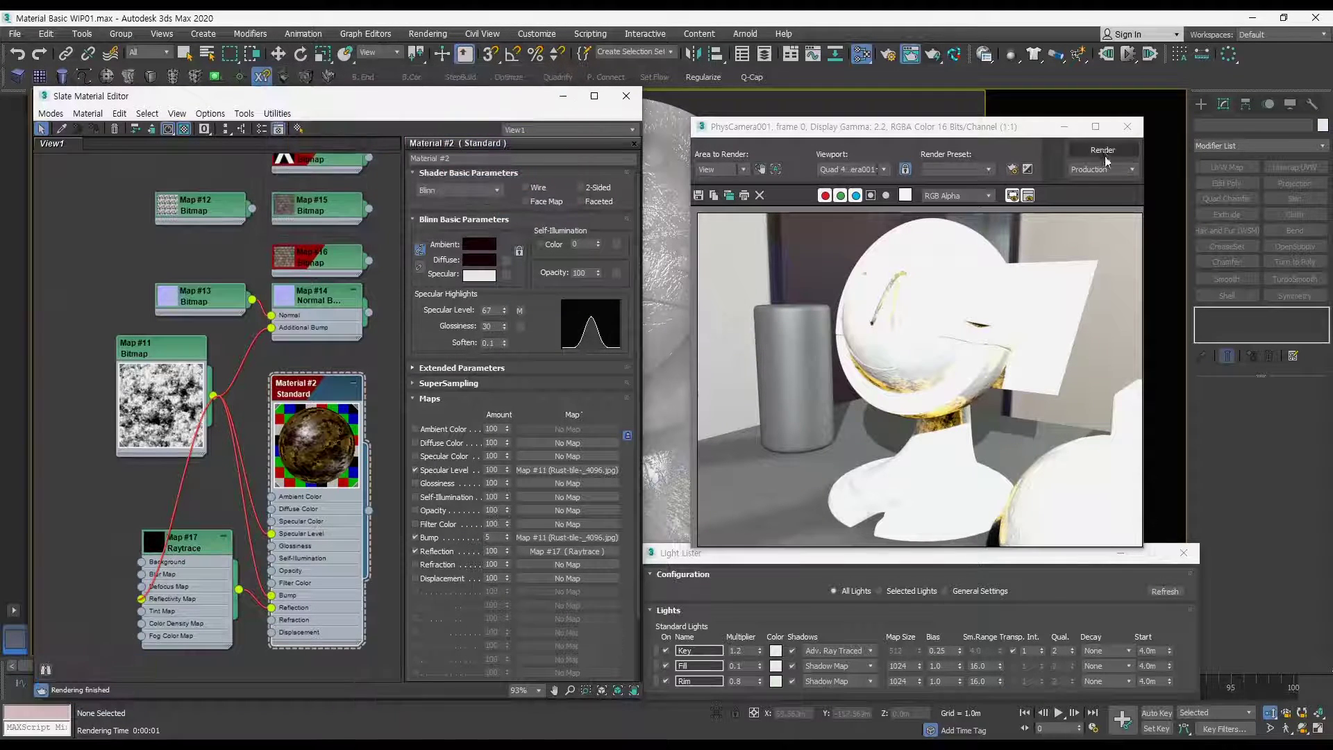
left_click(1106, 154)
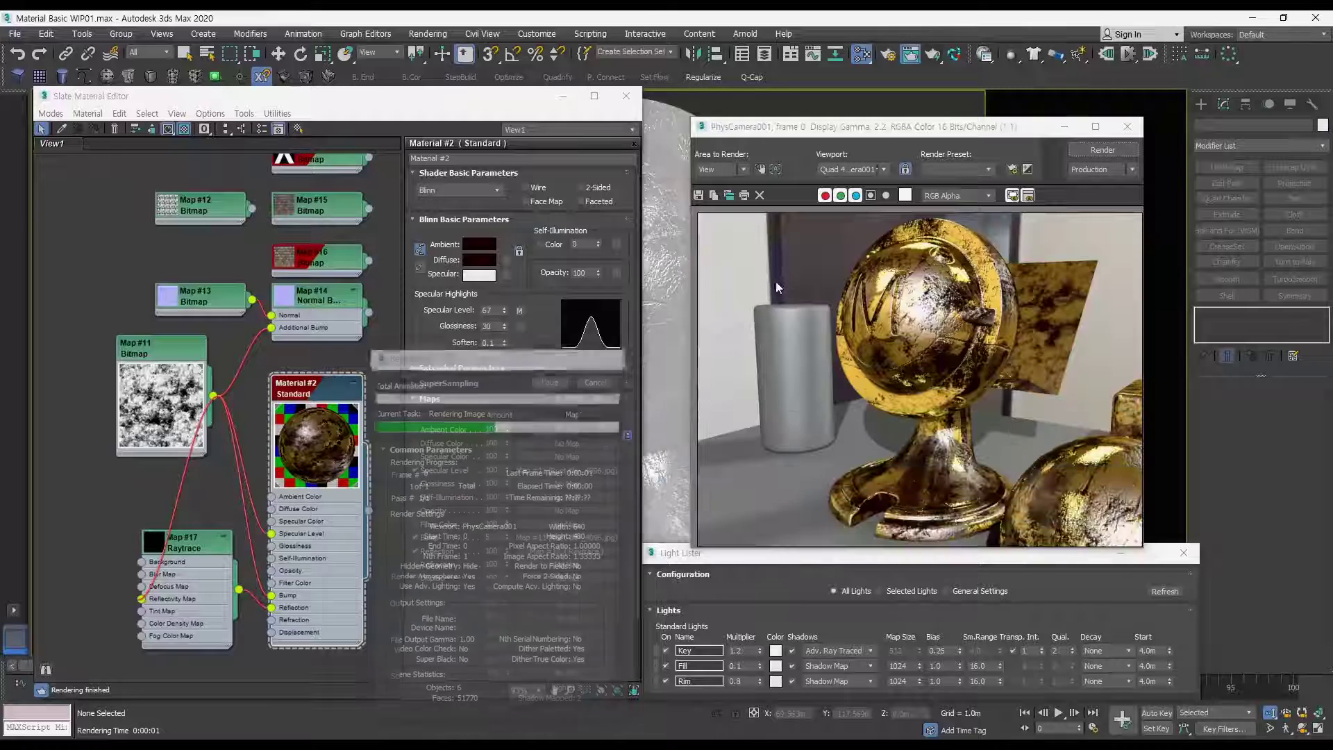
Step: Move the Map #11 and Material #2 nodes apart and open the parameters of the material's Raytrace reflection map
left_click_drag(202, 397, 137, 410)
left_click_drag(337, 388, 351, 388)
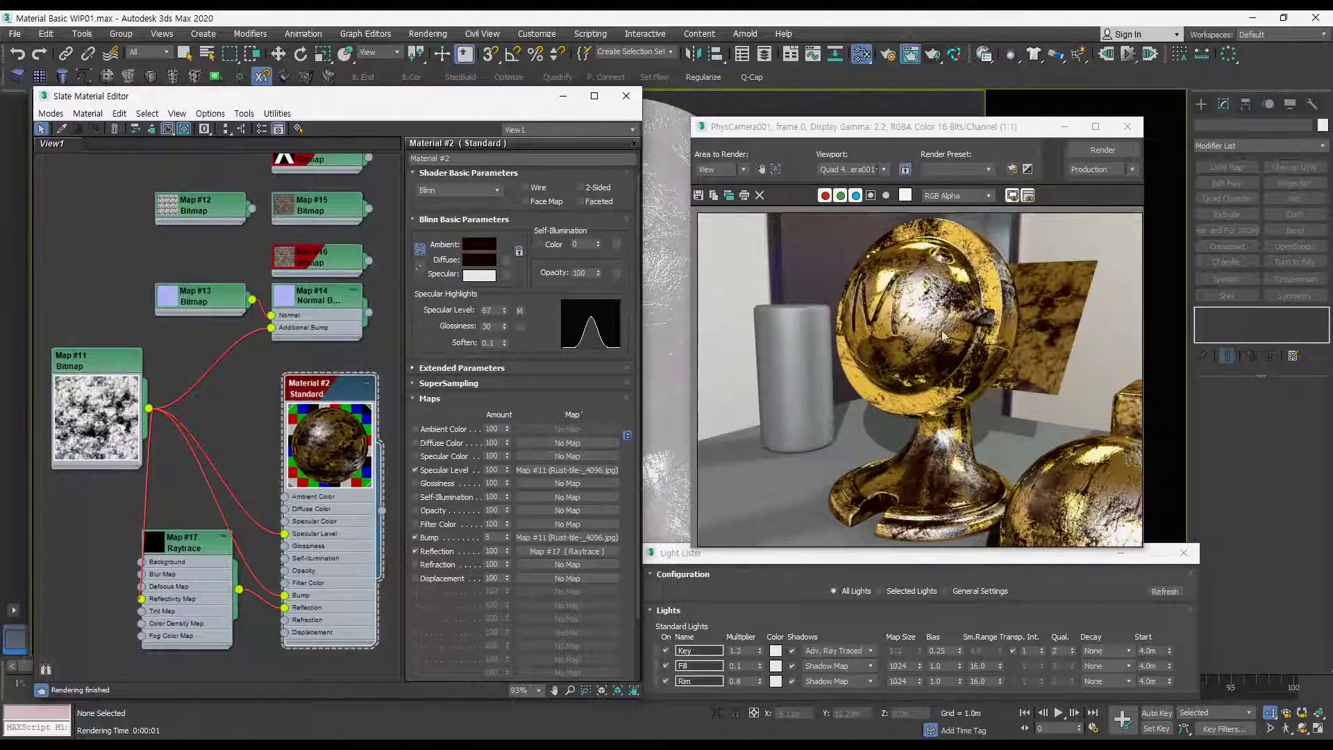
double_click(345, 392)
left_click(568, 551)
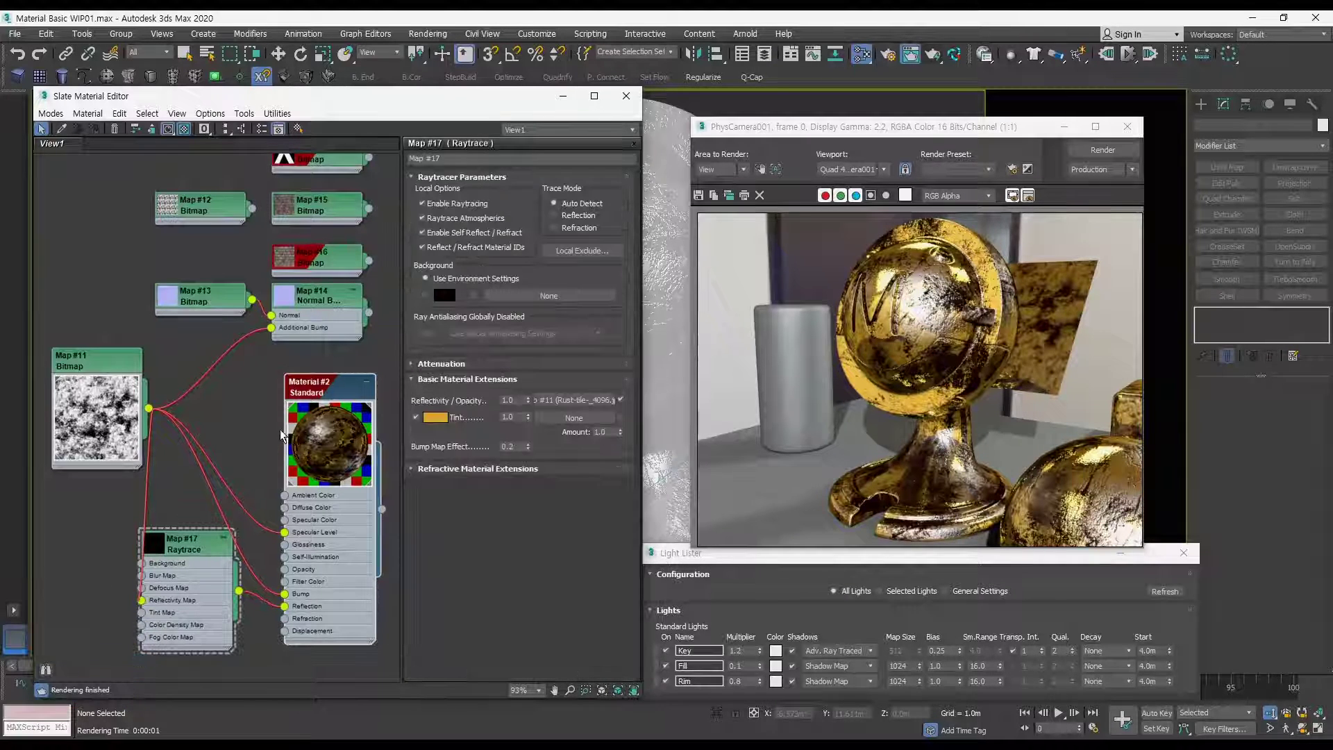
Step: Assign Map #11 as an instance to the Raytrace map's Tint slot alongside its reflectivity map and render the camera view
middle_click_drag(281, 429, 257, 343)
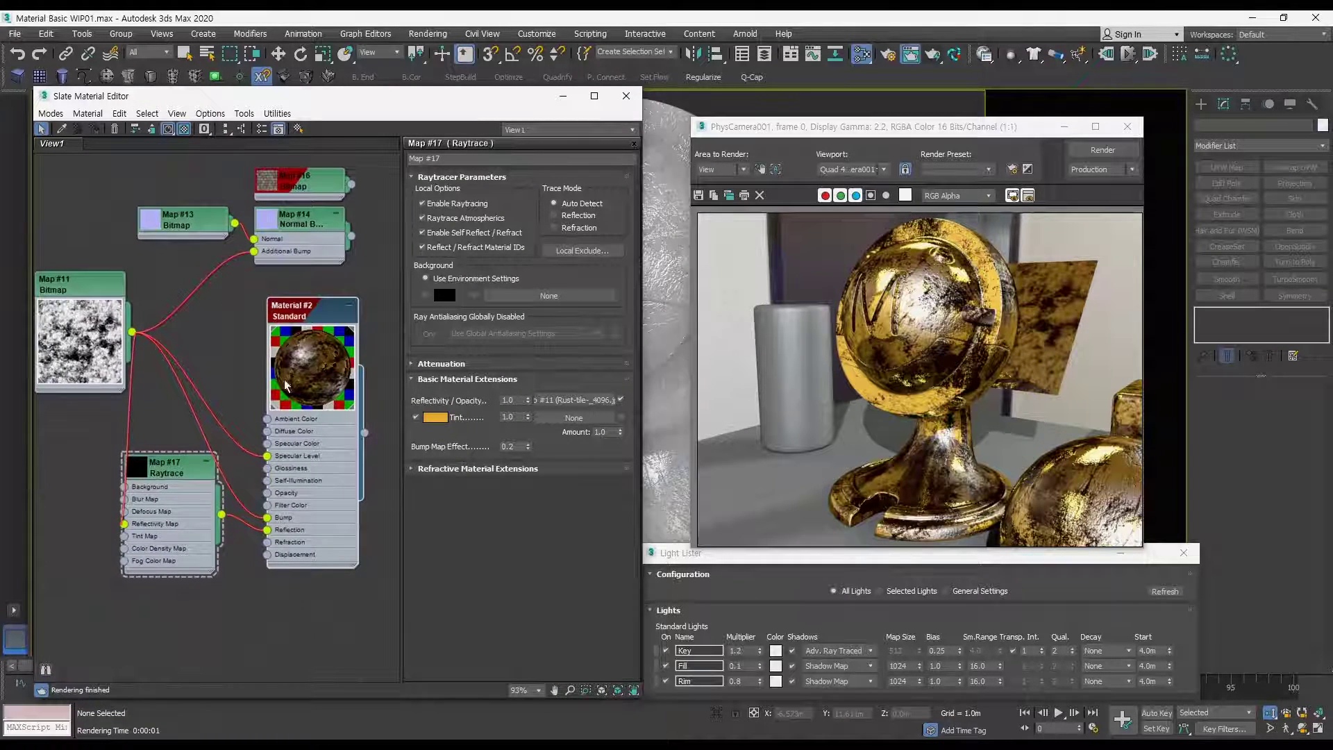
left_click(575, 418)
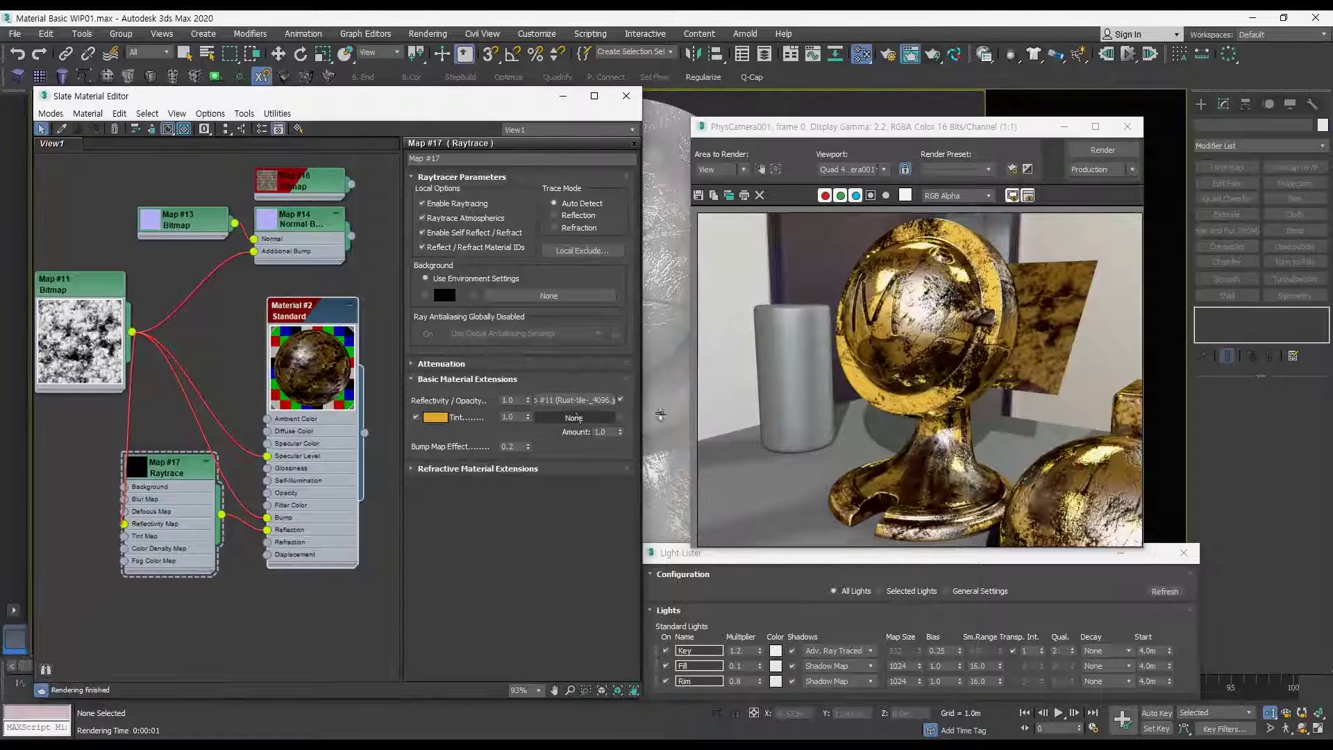
left_click_drag(134, 334, 373, 373)
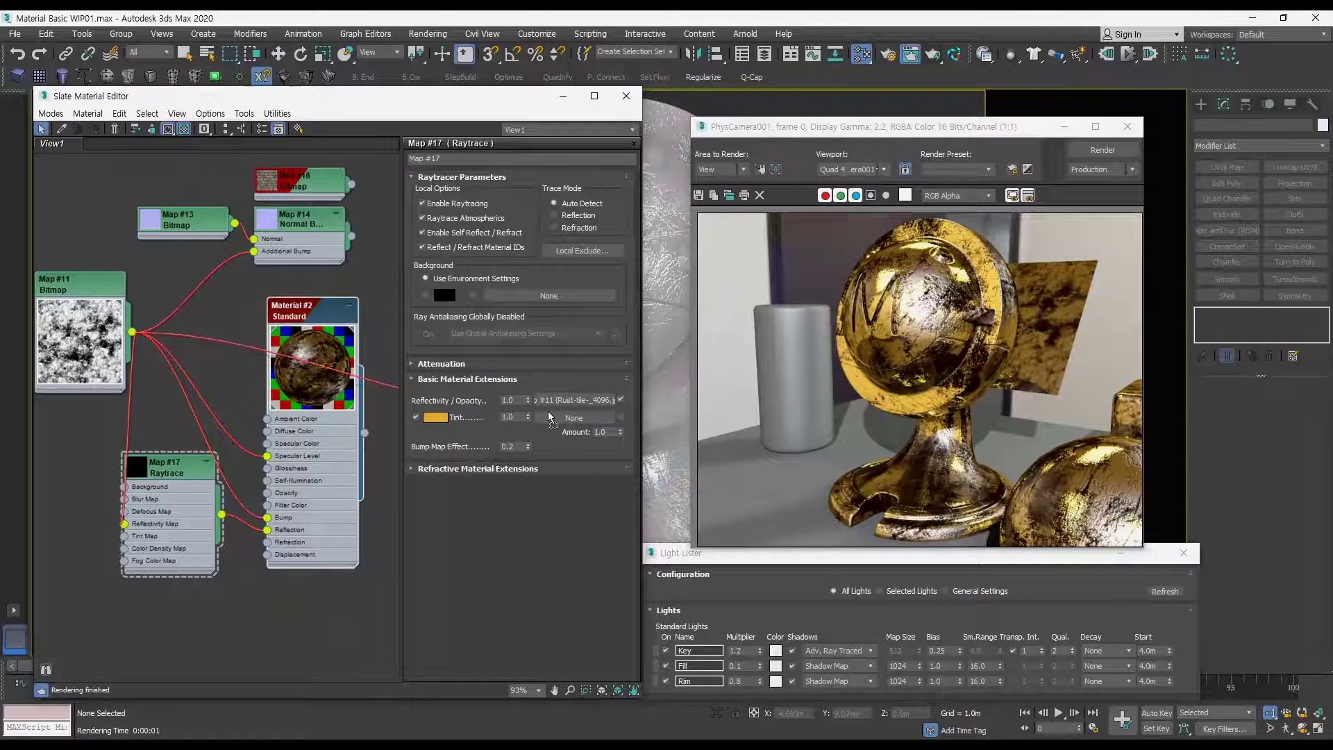
left_click_drag(549, 415, 548, 416)
left_click_drag(139, 336, 567, 421)
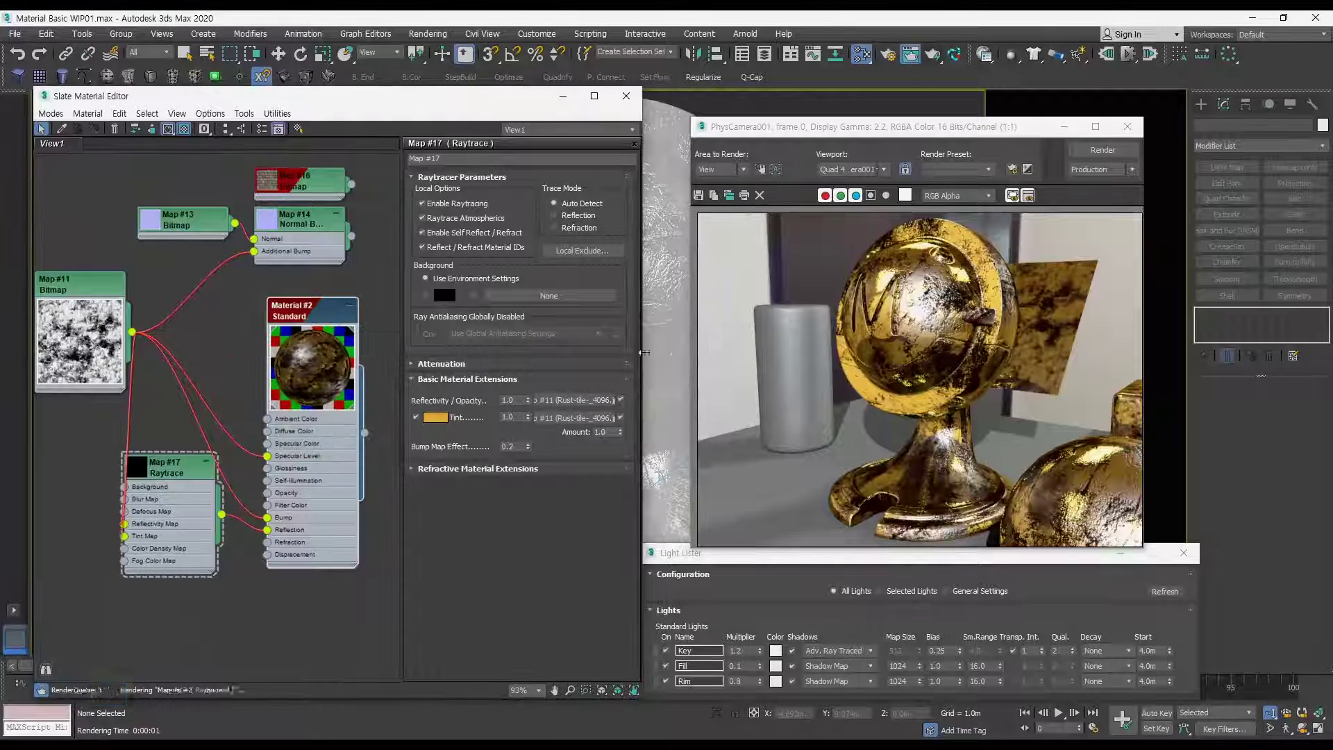
left_click(1102, 150)
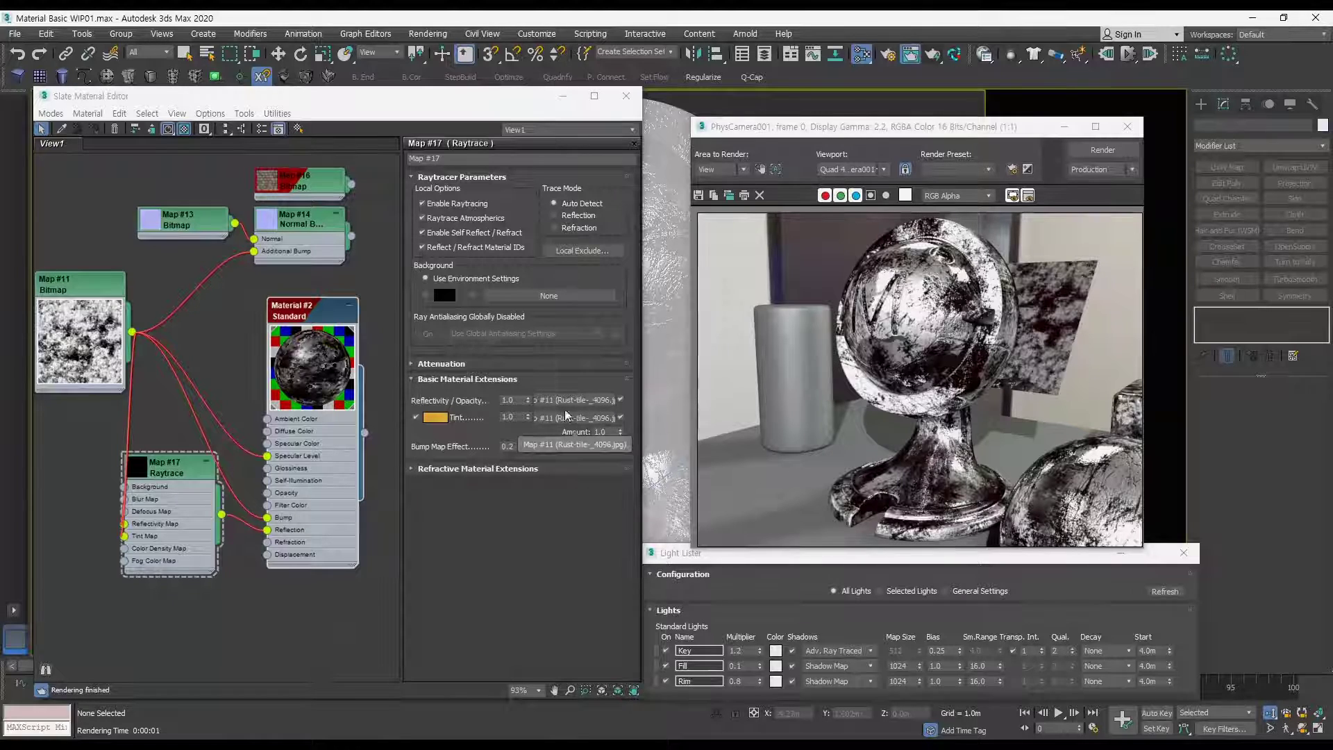
Step: Clear Map #11 from the Raytrace map's Tint slot
right_click(569, 420)
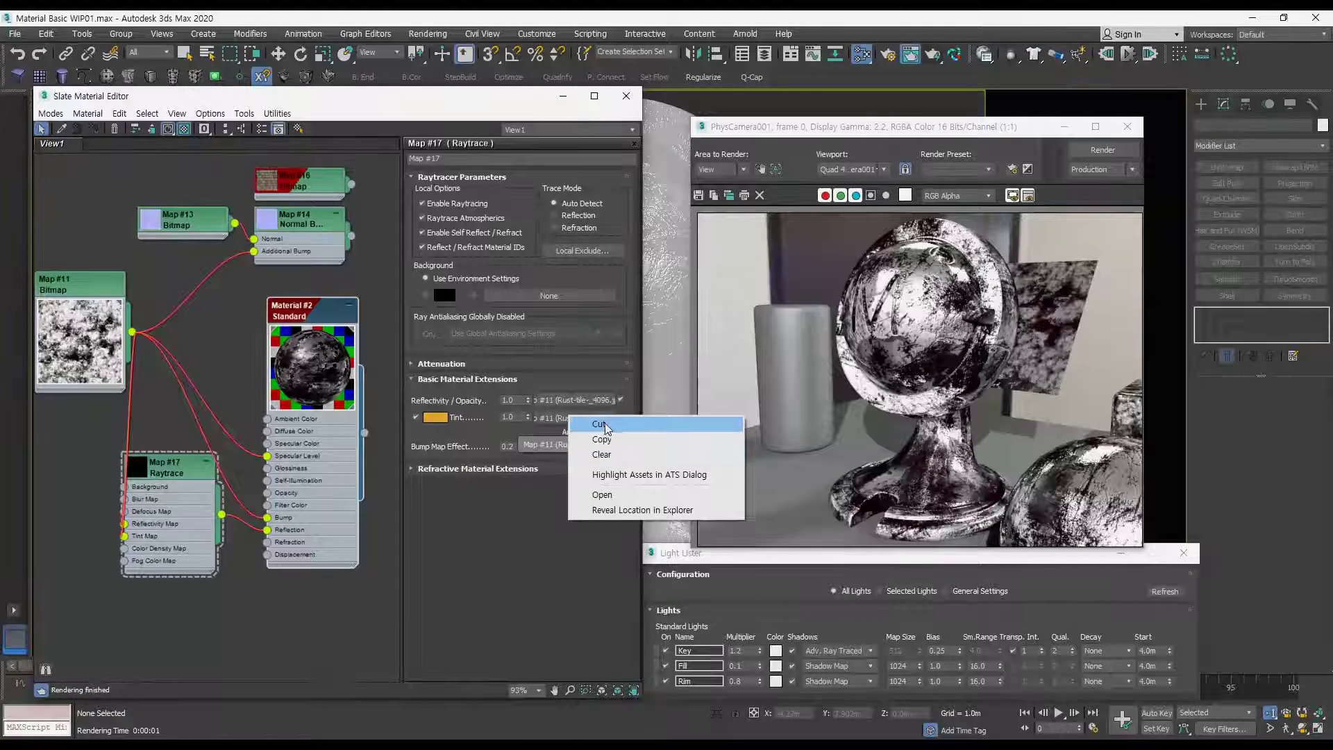
left_click(601, 454)
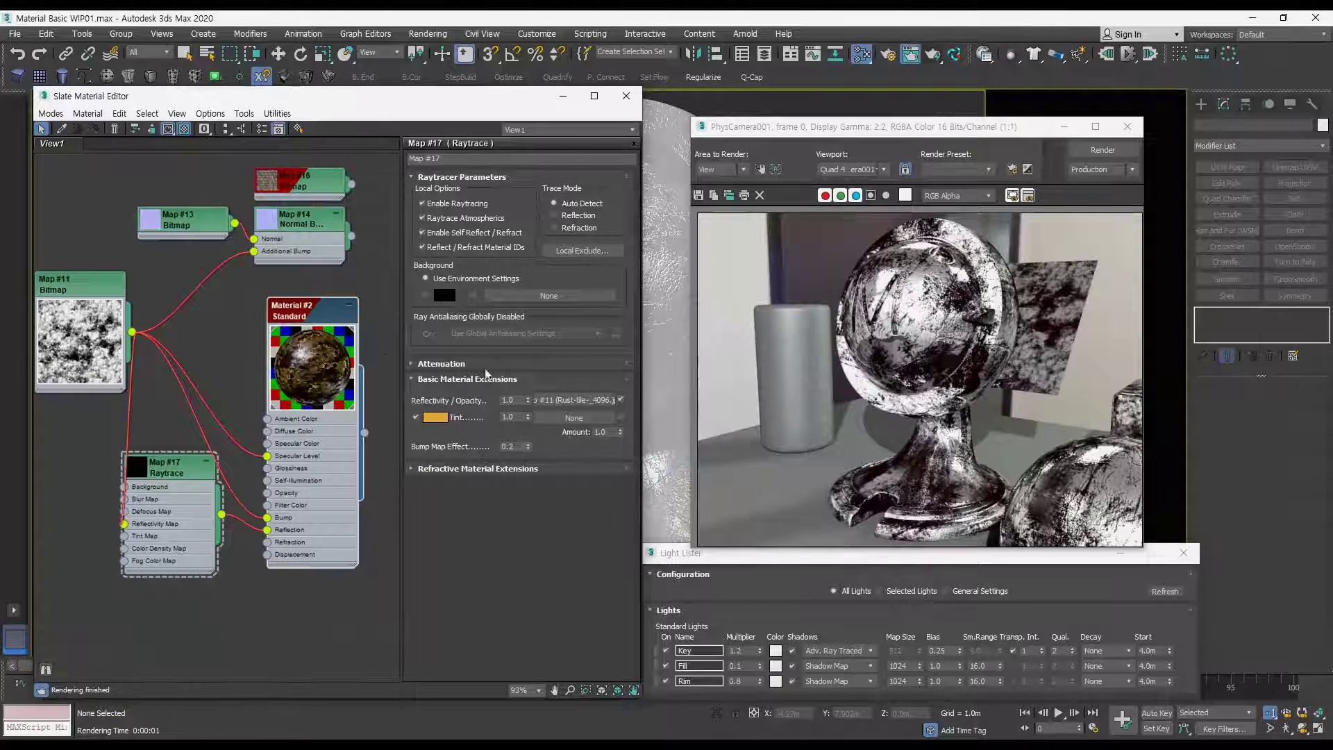
Step: Darken Material #2's specular color to a muted gray-beige with a value of 75 and render the camera view
double_click(326, 320)
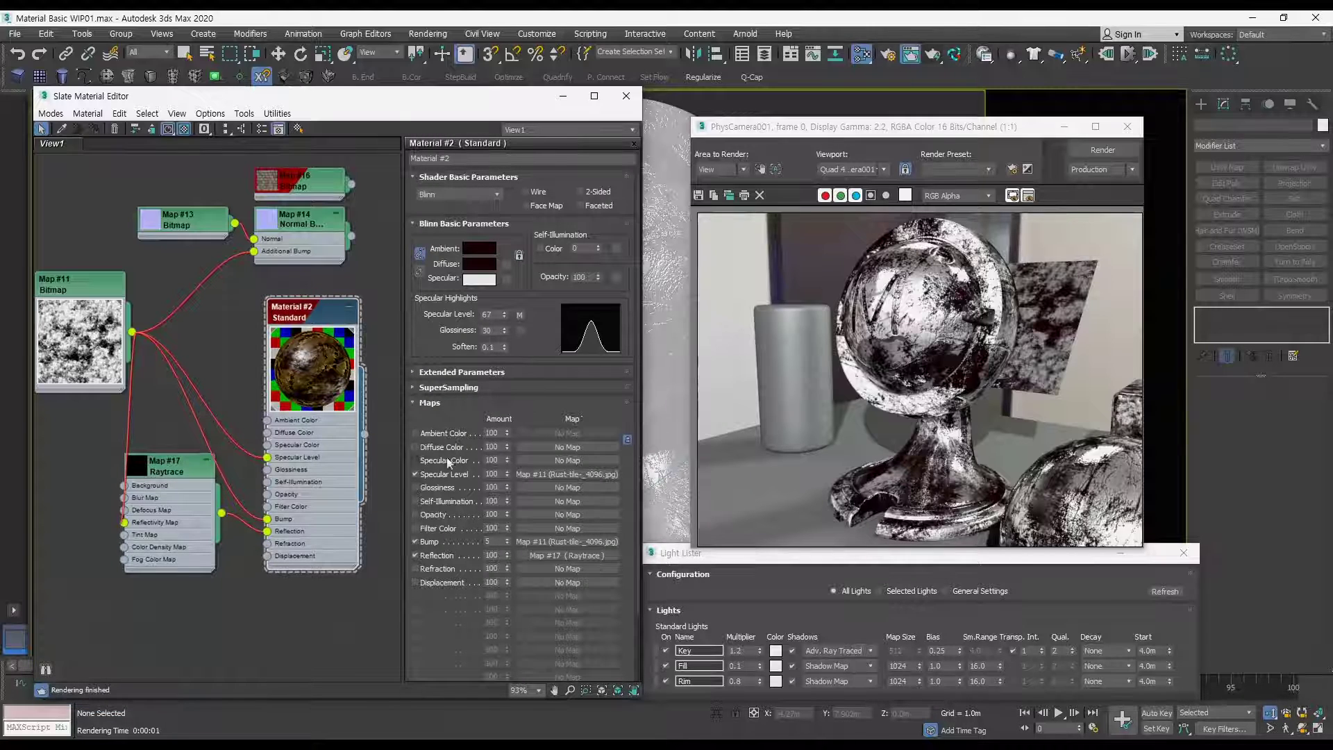
left_click(546, 458)
left_click(522, 259)
left_click(479, 278)
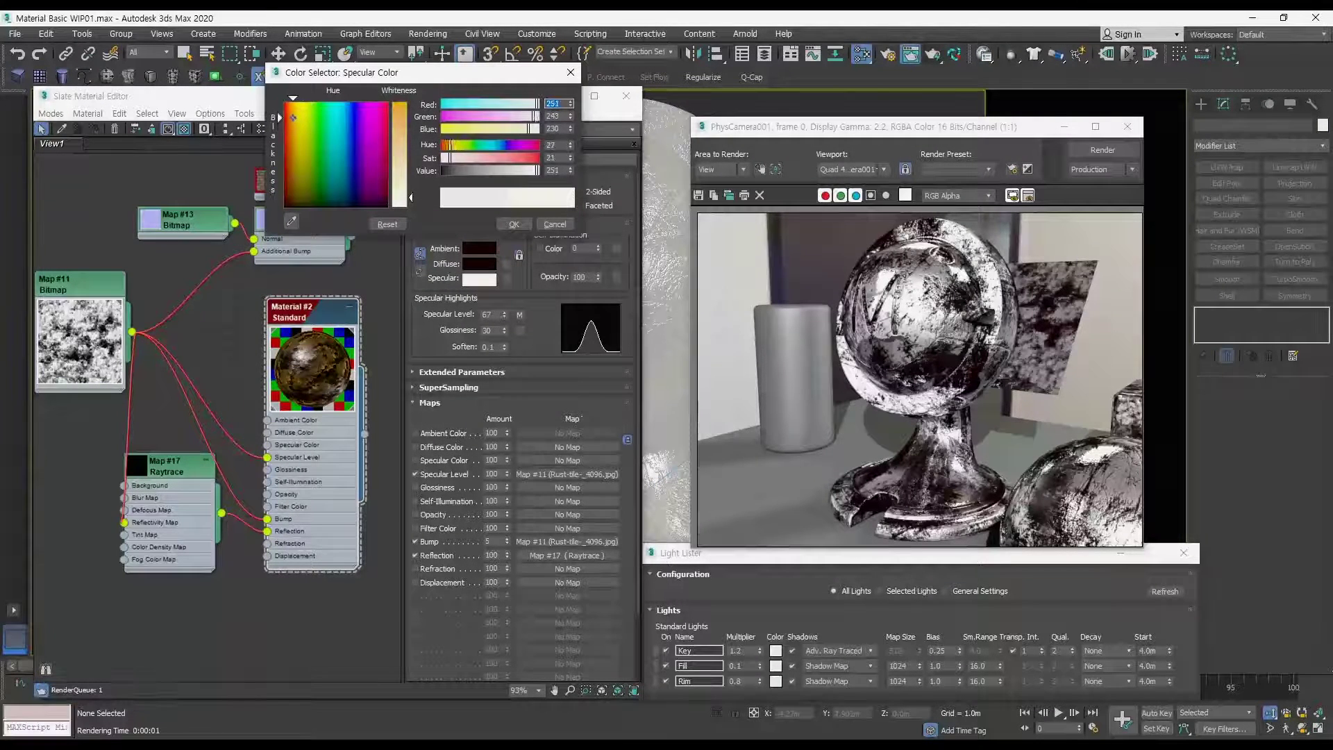
left_click_drag(293, 117, 297, 198)
left_click(296, 199)
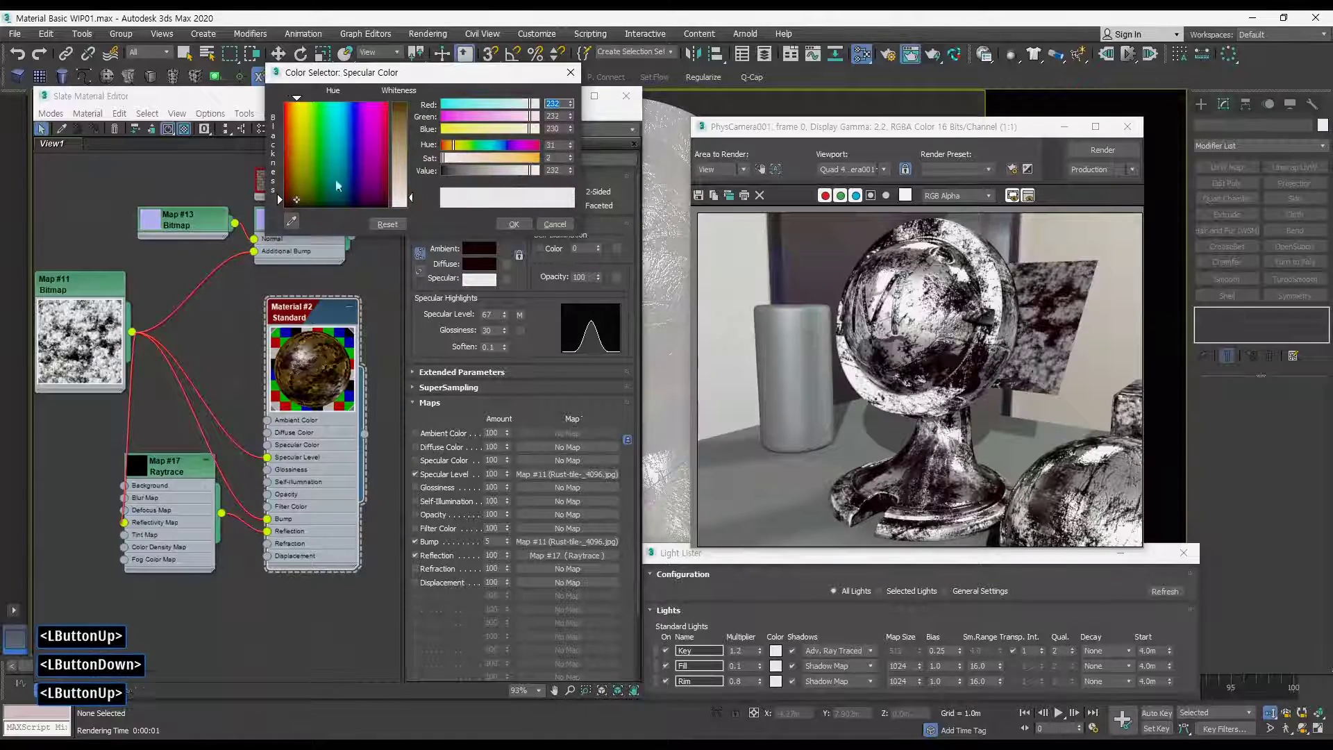
left_click_drag(535, 170, 460, 170)
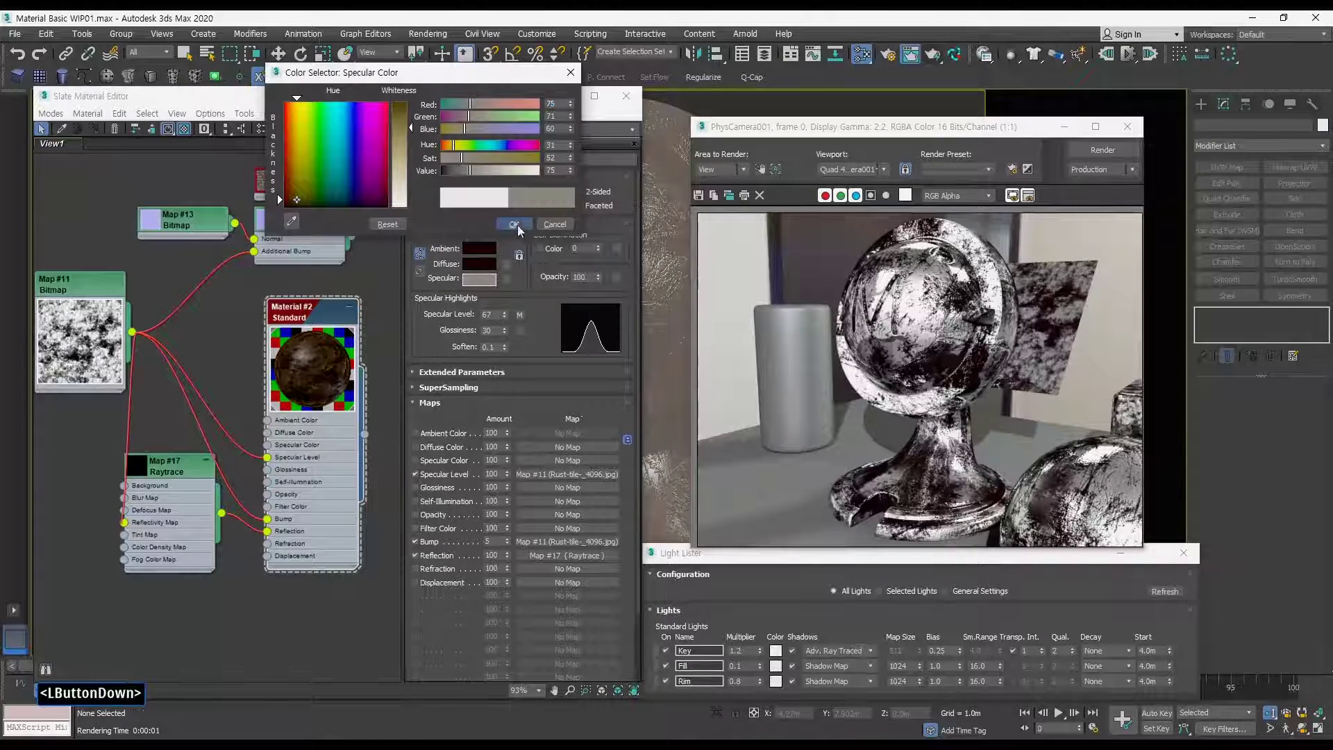
left_click(515, 225)
left_click(1102, 150)
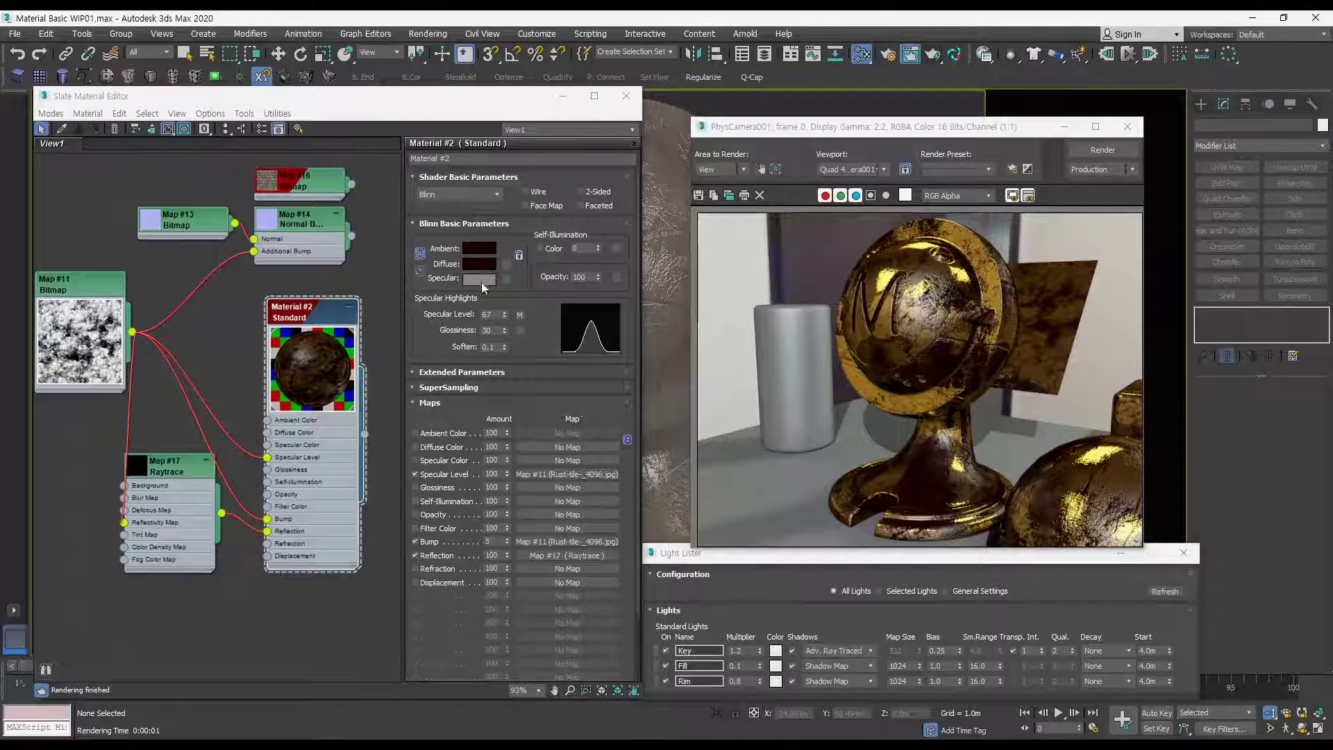
Step: Lighten Material #2's specular color to a value of 118 and render the camera view
left_click(481, 282)
left_click_drag(399, 177, 400, 145)
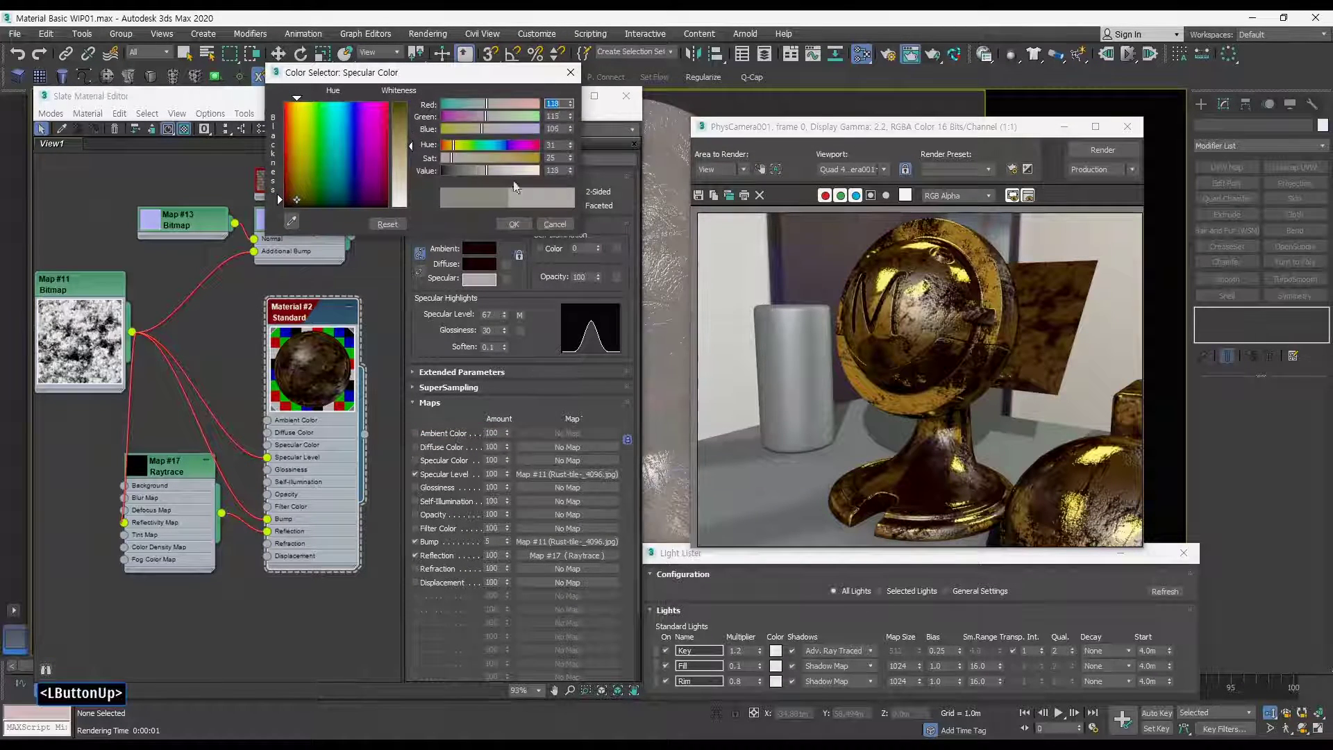
left_click(515, 224)
left_click(1103, 150)
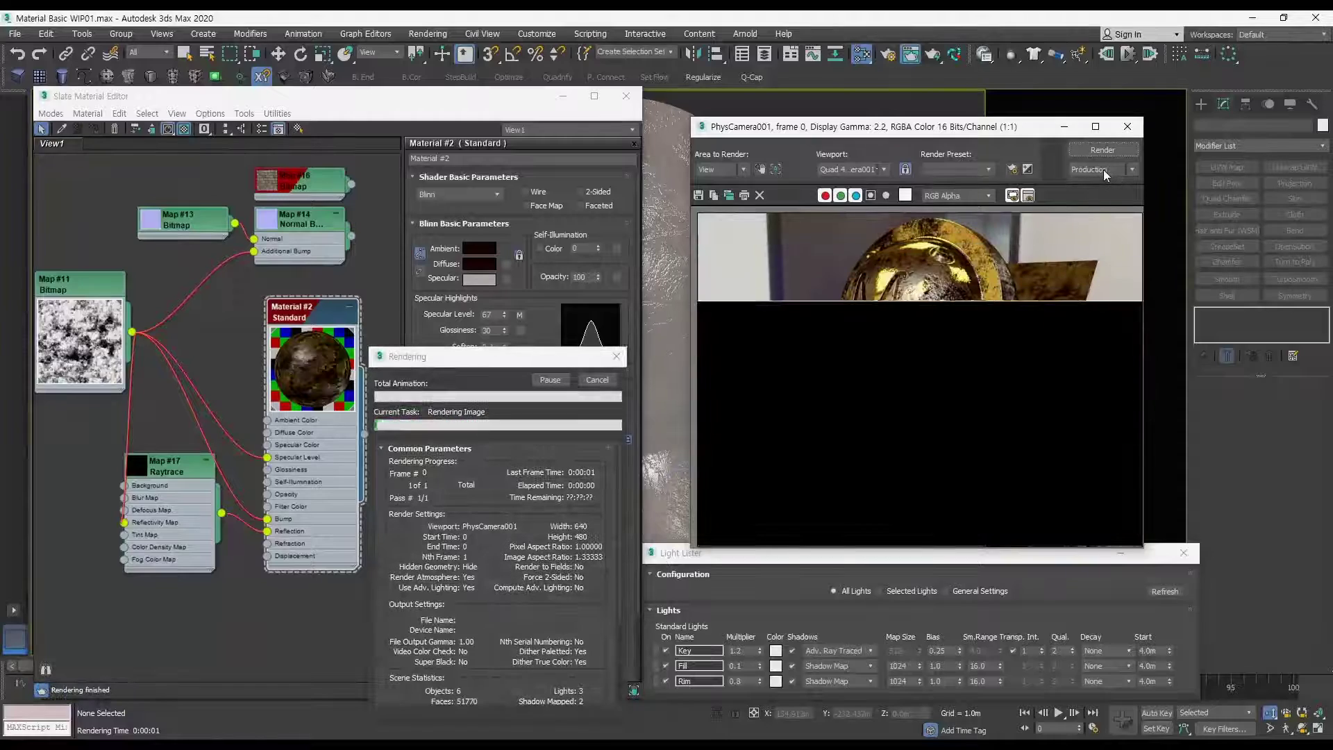
Step: Set Material #2's diffuse color to a neutral dark gray with a value of 15 and render the camera view
left_click(495, 263)
left_click_drag(305, 186, 281, 211)
left_click_drag(411, 104, 411, 110)
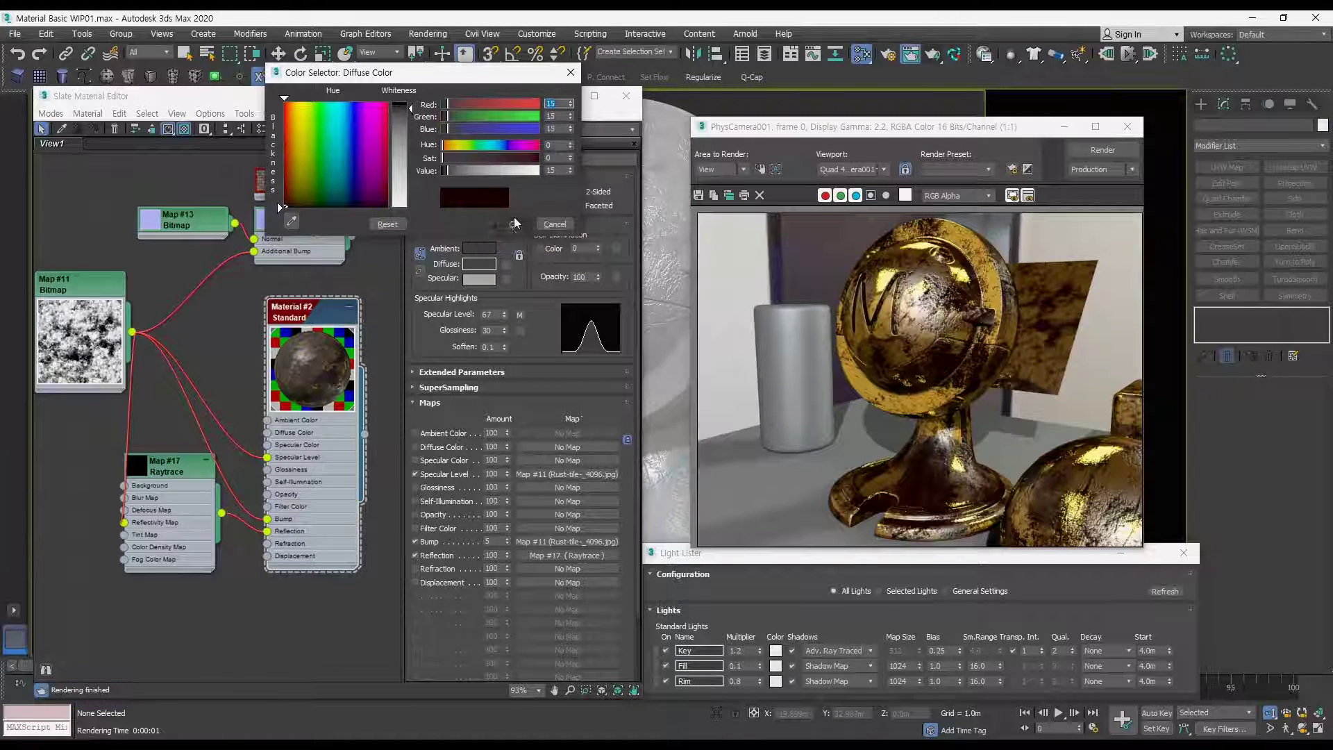
left_click(513, 223)
left_click(1102, 150)
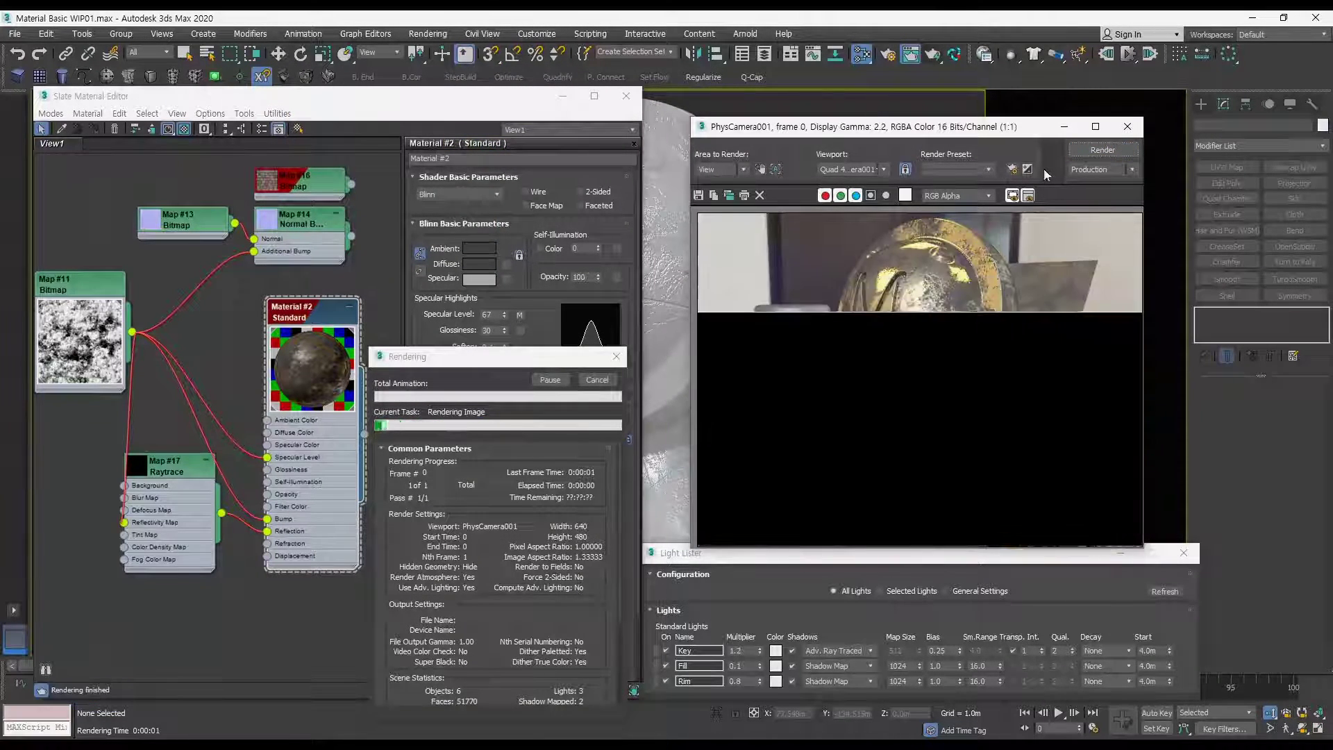
Step: Darken Material #2's diffuse color to black and render the camera view
left_click(484, 269)
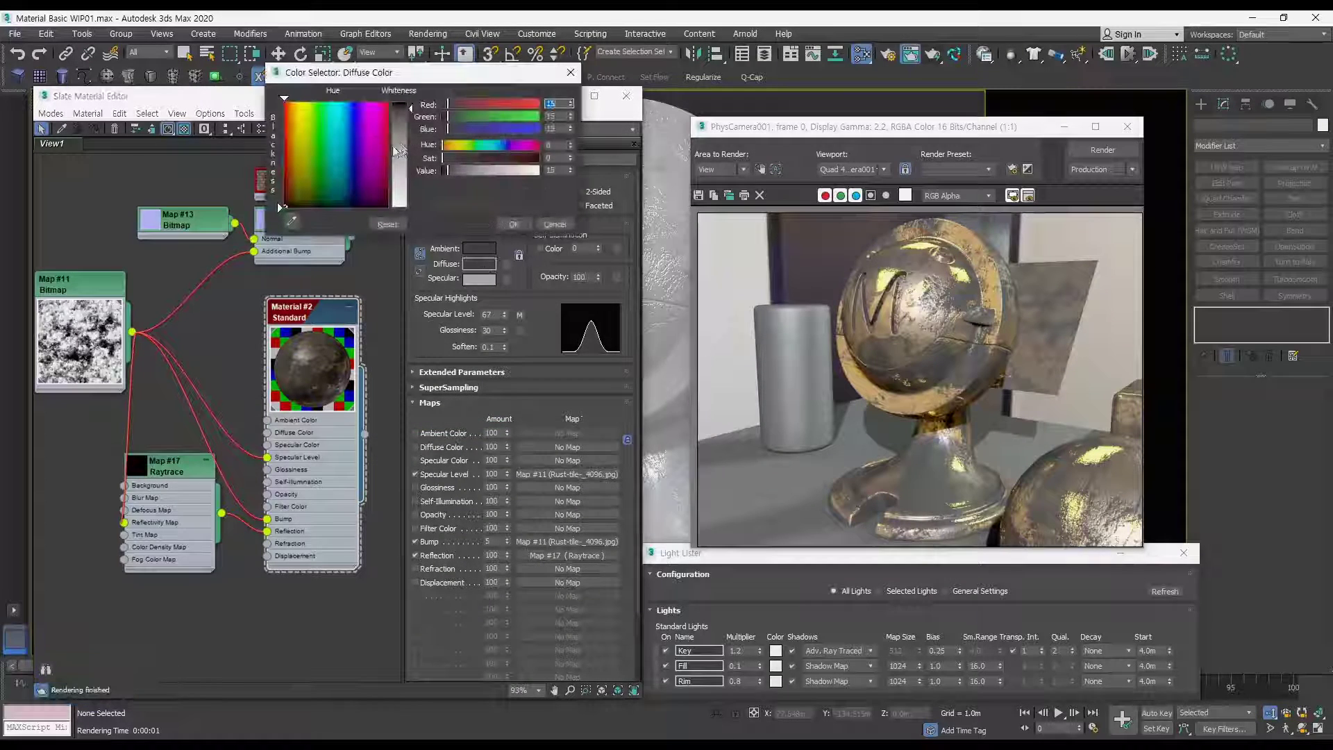
left_click_drag(410, 109, 411, 102)
left_click(514, 224)
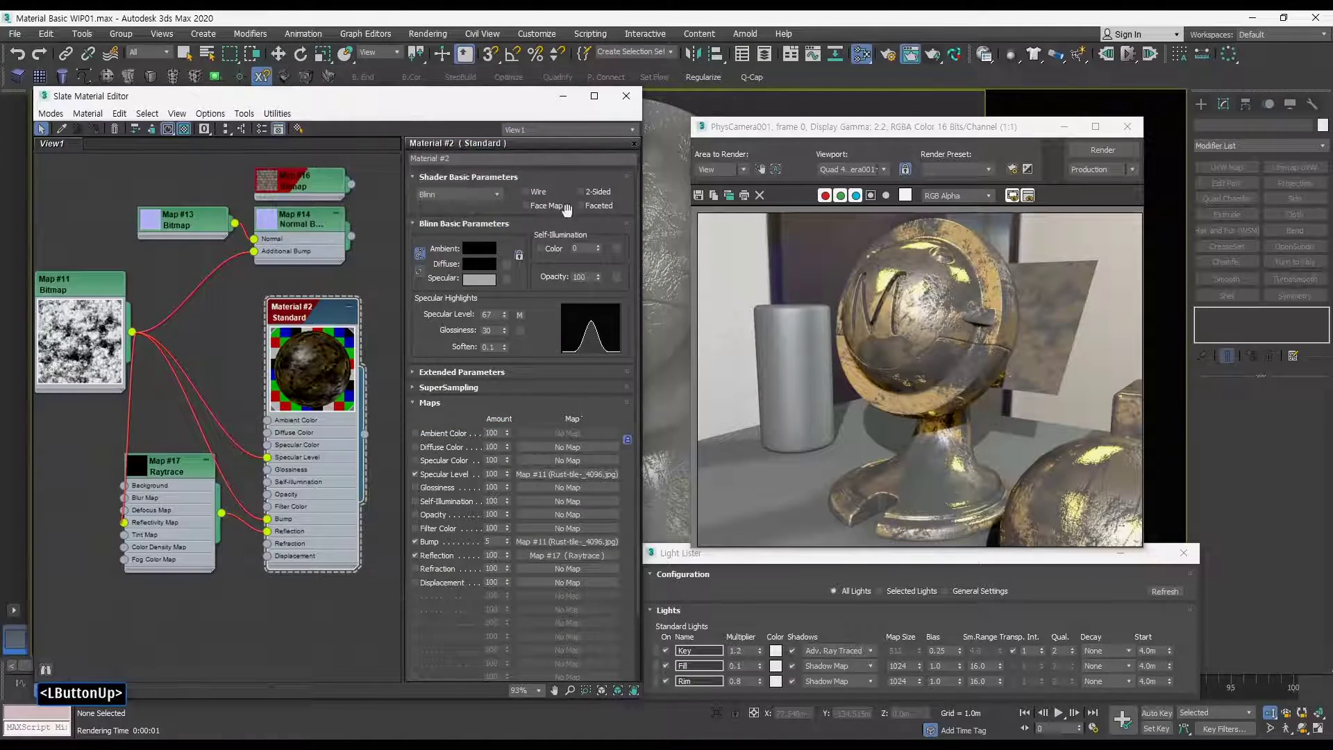
left_click(1114, 151)
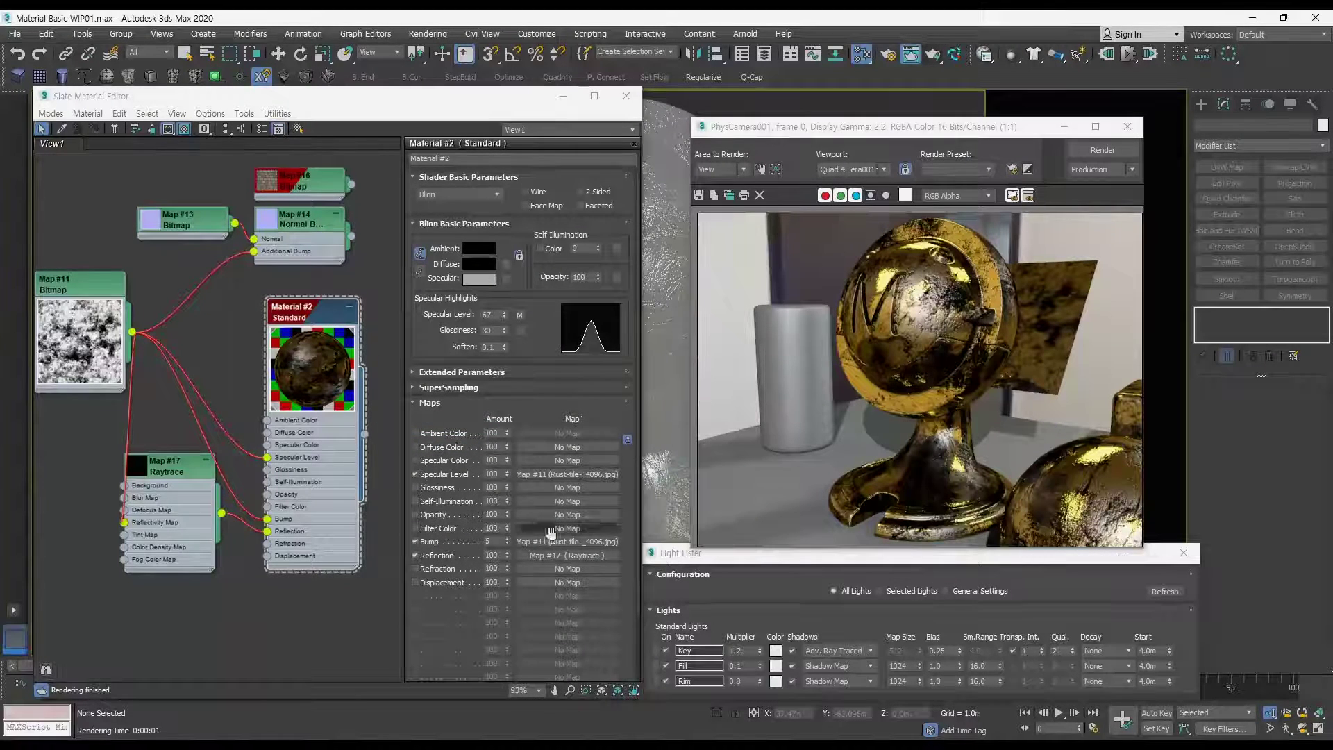
Step: Set Material #2's glossiness to 43 and its bump amount to 3, rendering the camera view after each change
left_click(504, 327)
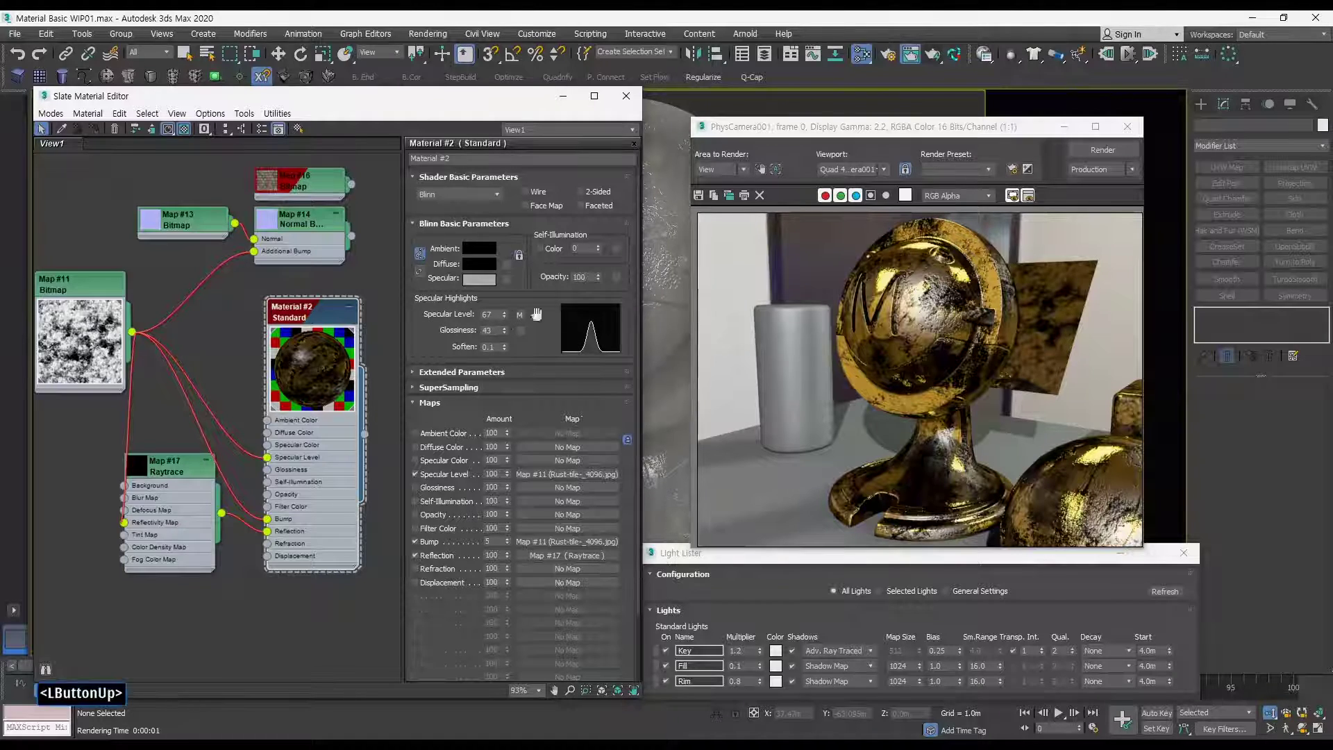
left_click(1087, 150)
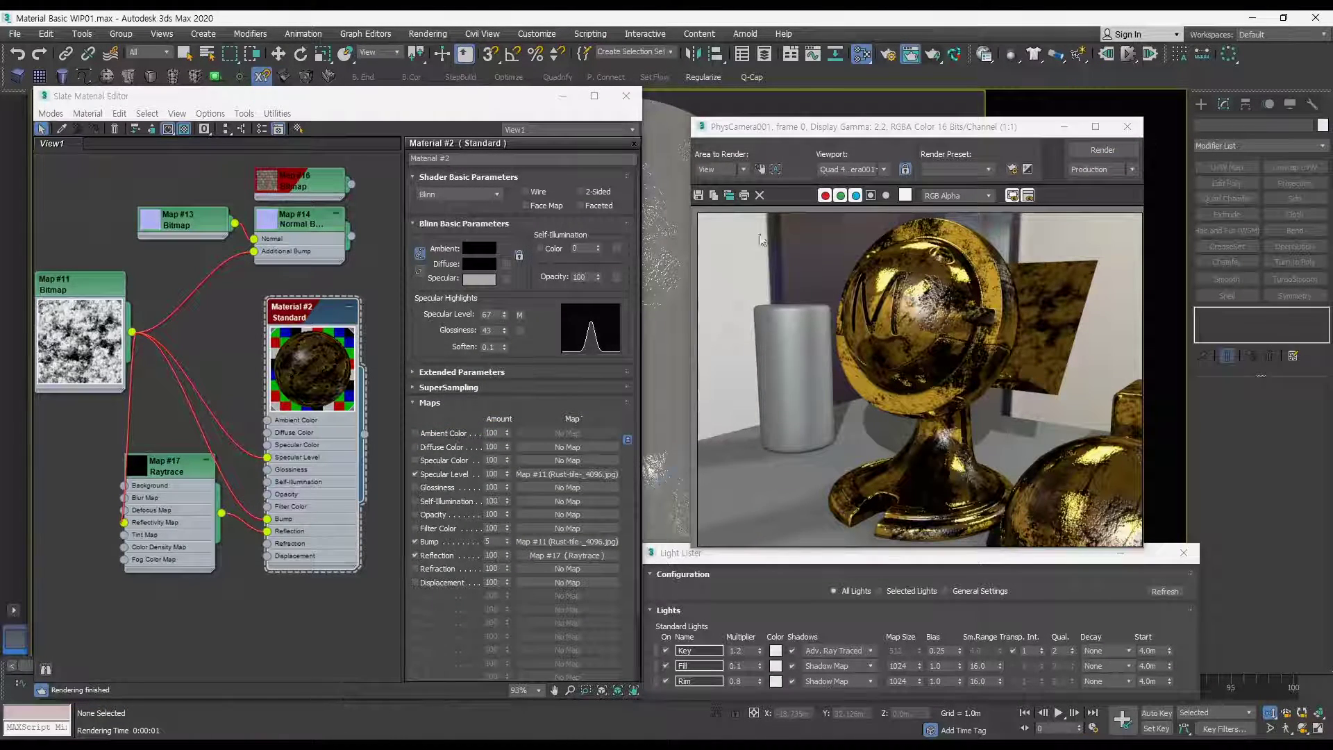
double_click(490, 542)
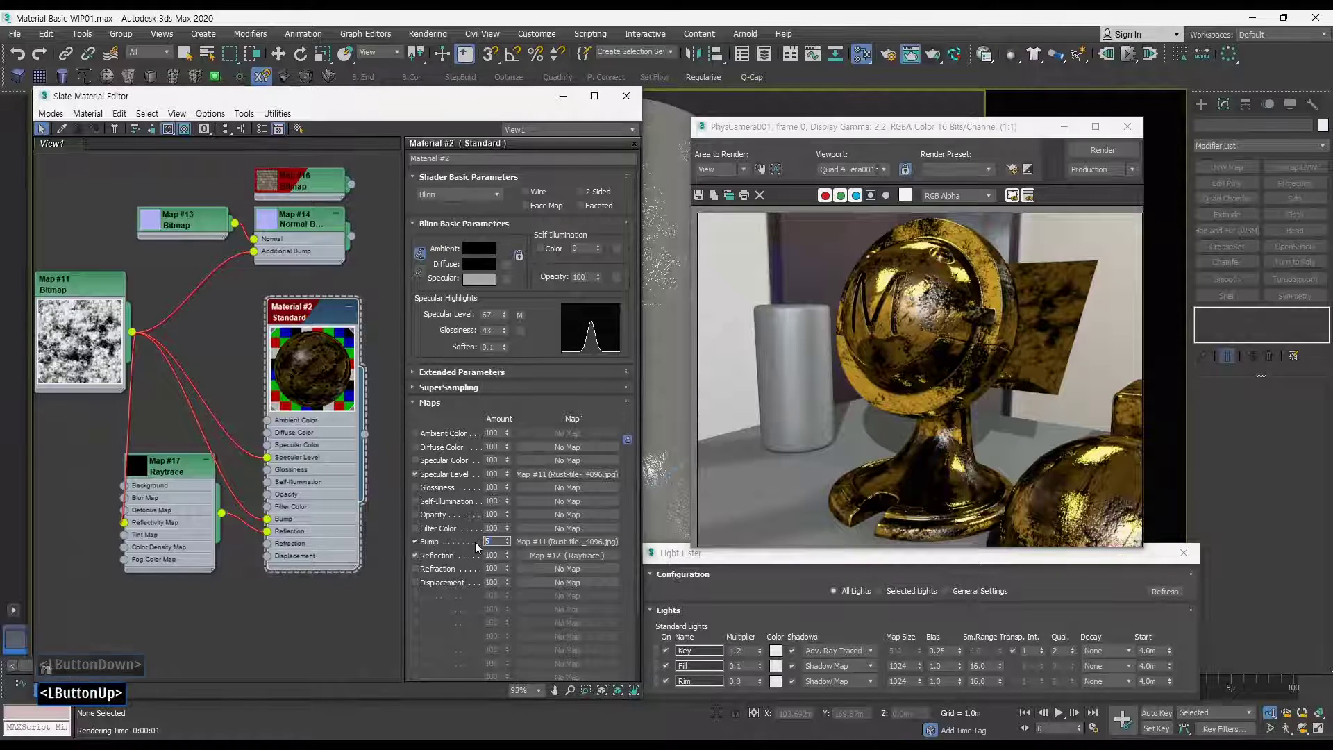
type("3")
key("Return")
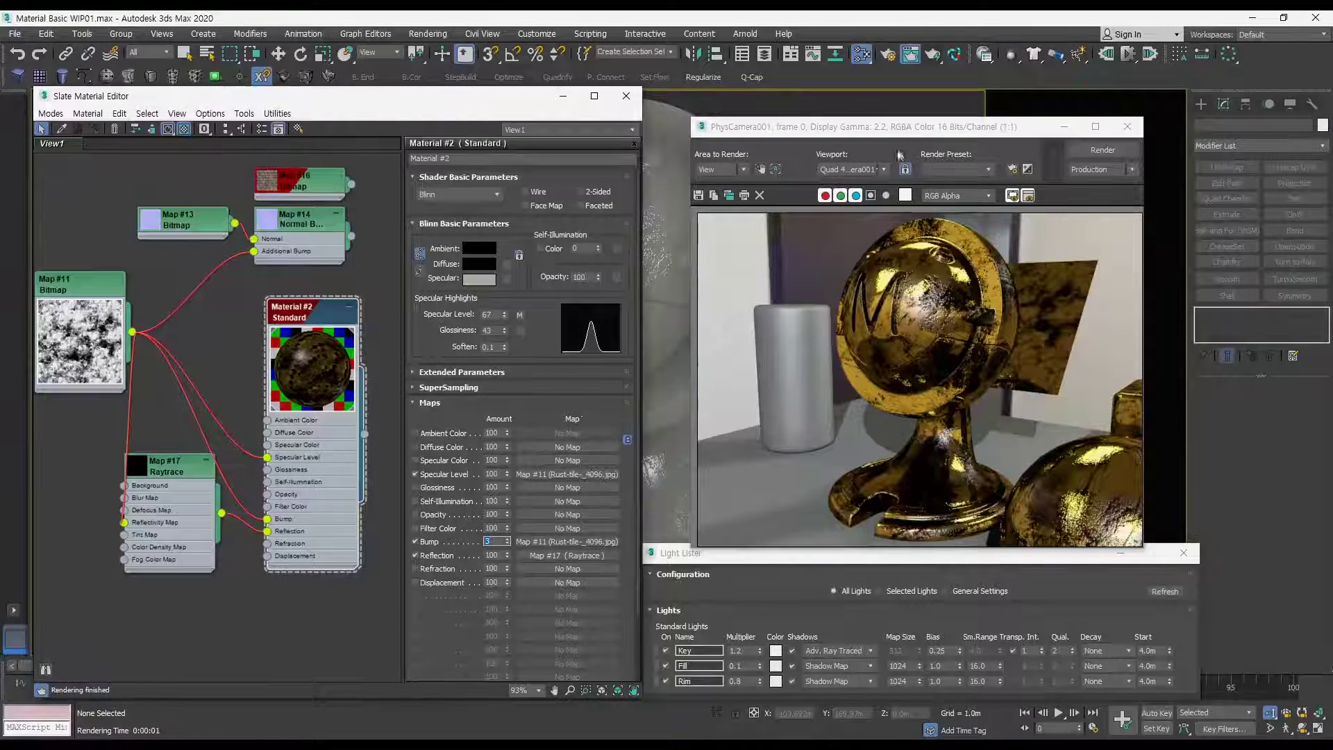
left_click(1103, 150)
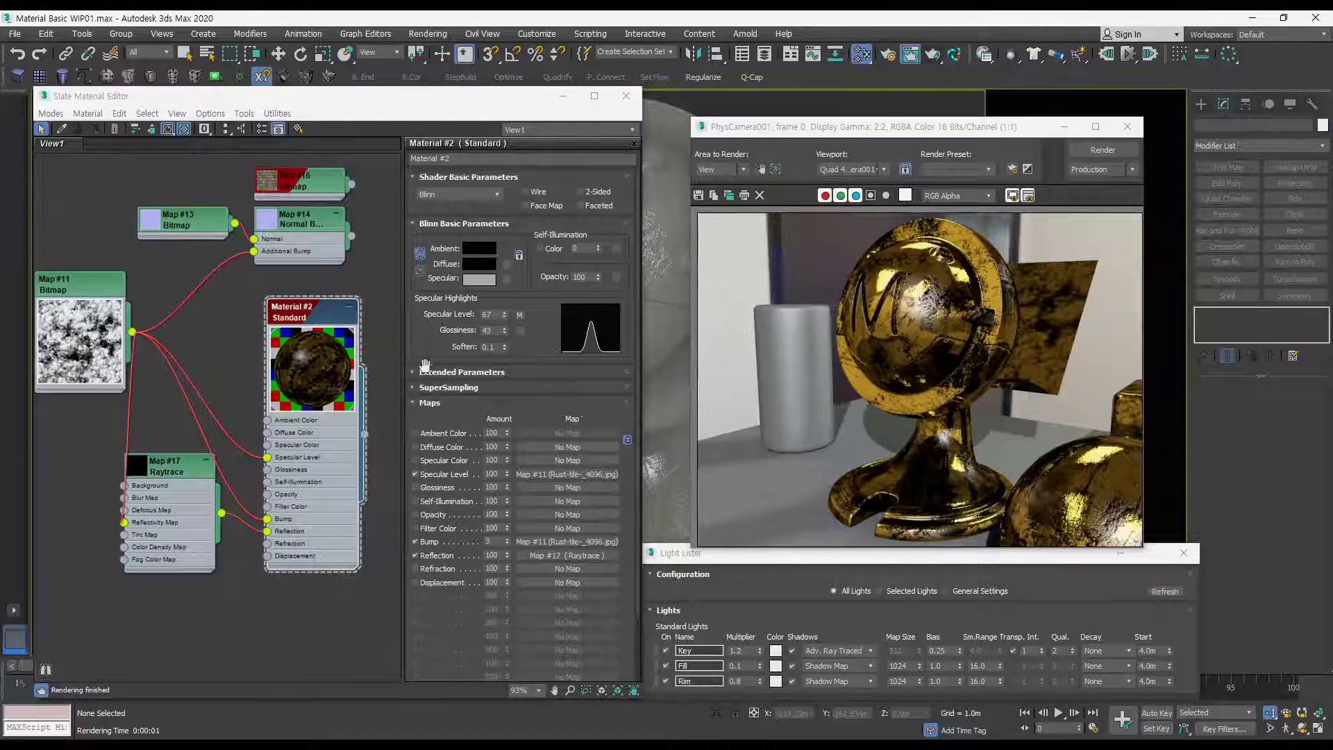
Step: Clear Map #11 from the Raytrace map's Reflectivity slot and turn off its Tint
left_click(562, 542)
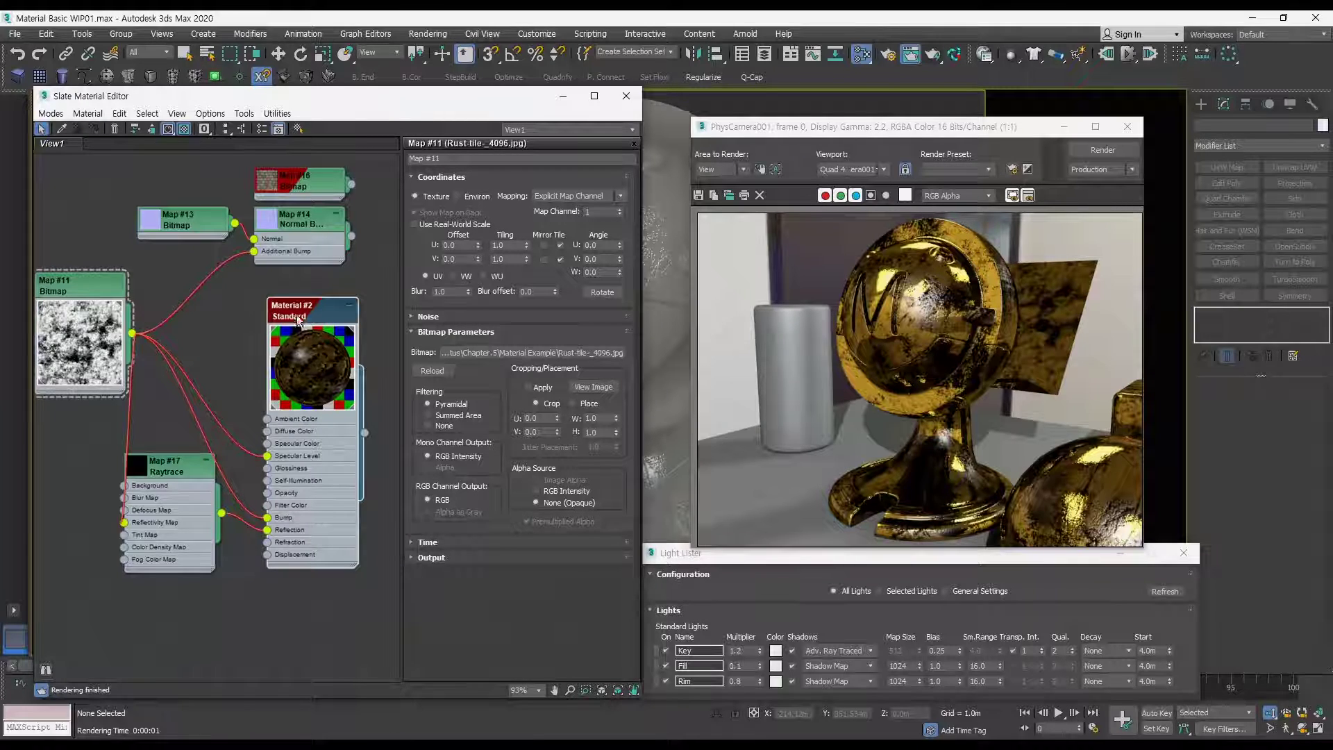
double_click(182, 469)
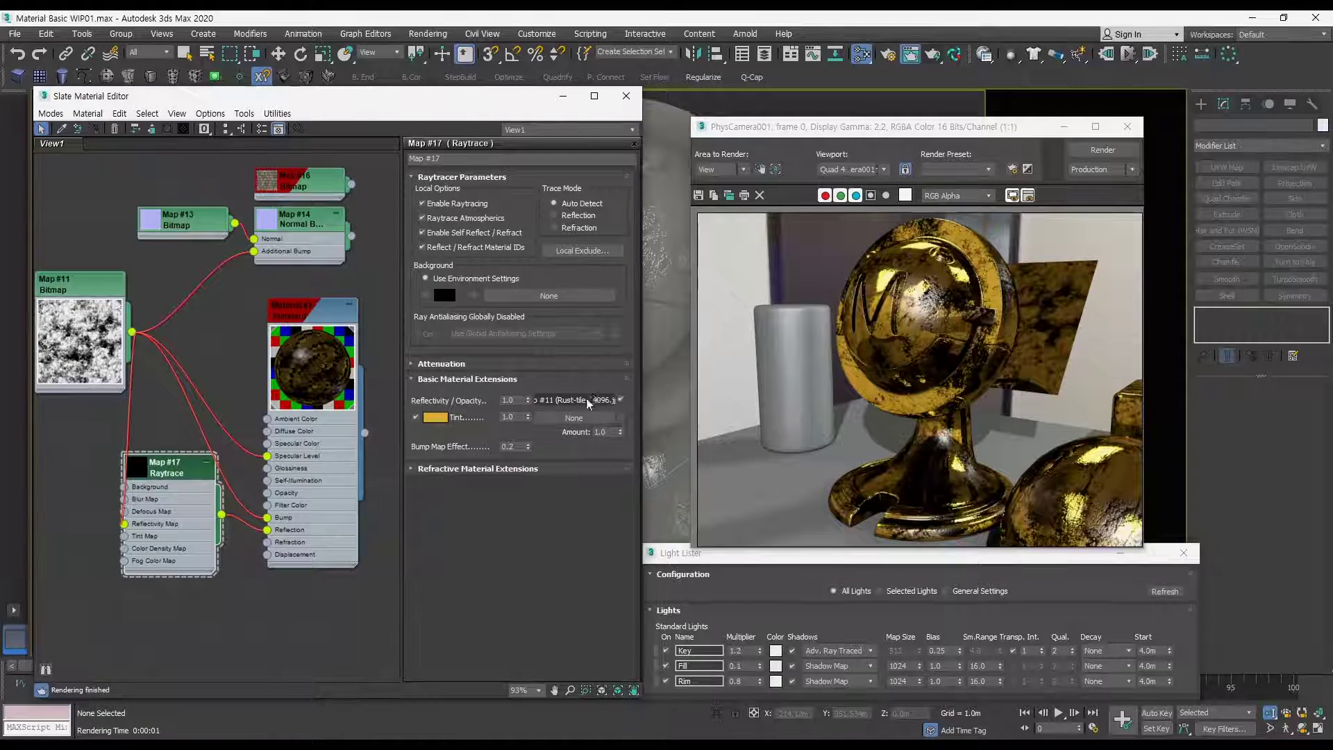
right_click(570, 404)
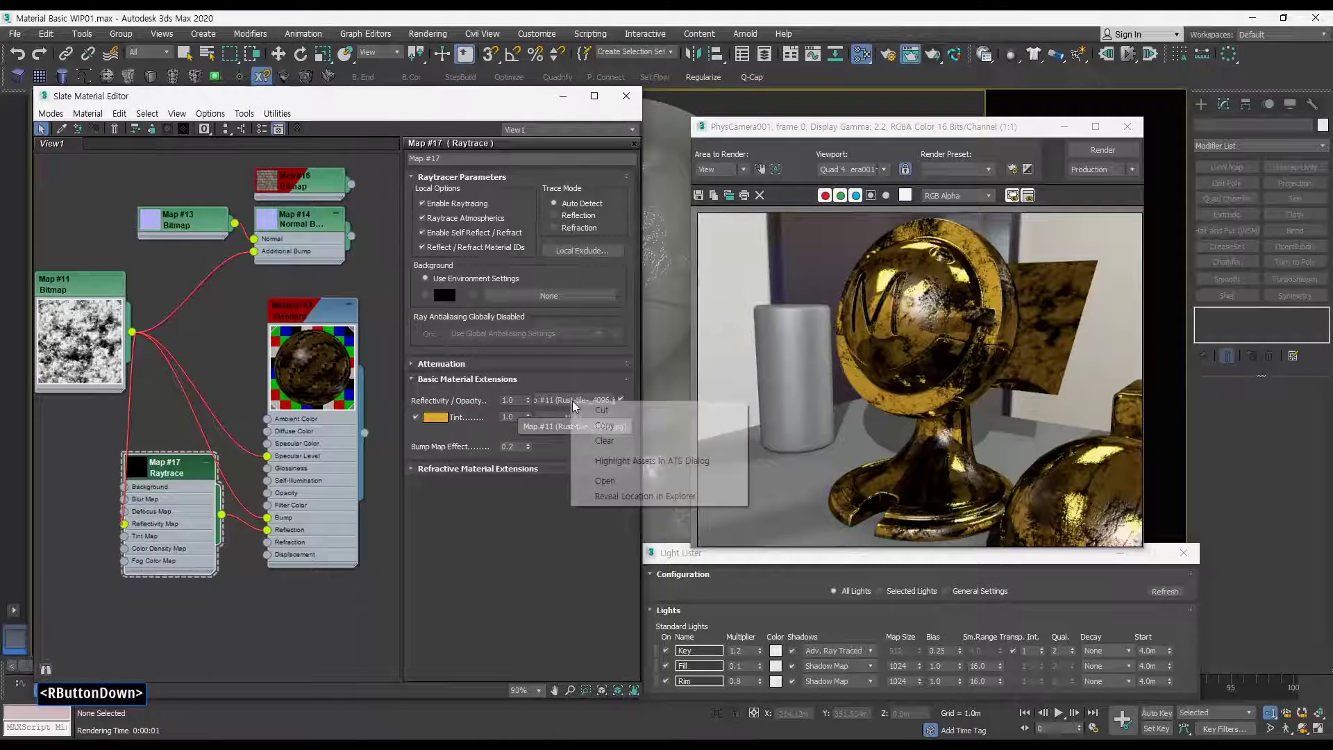
left_click(624, 443)
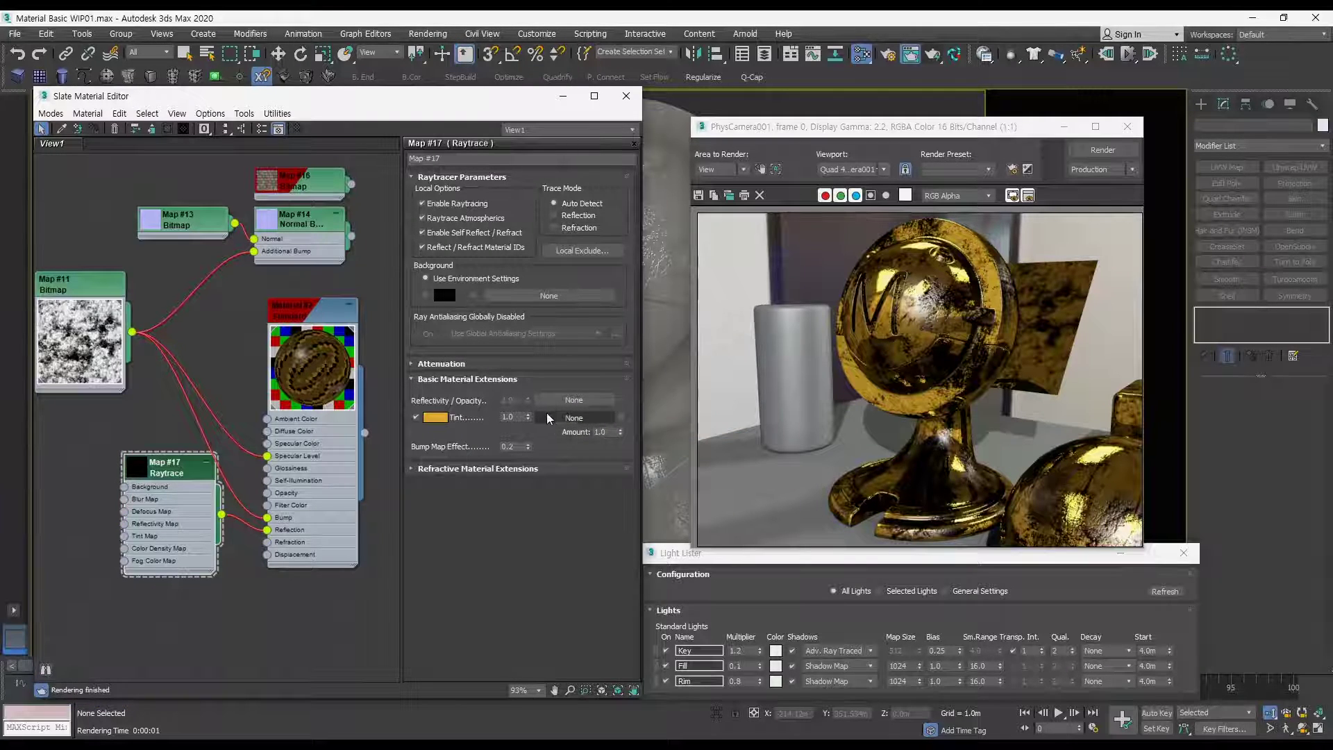
left_click(418, 419)
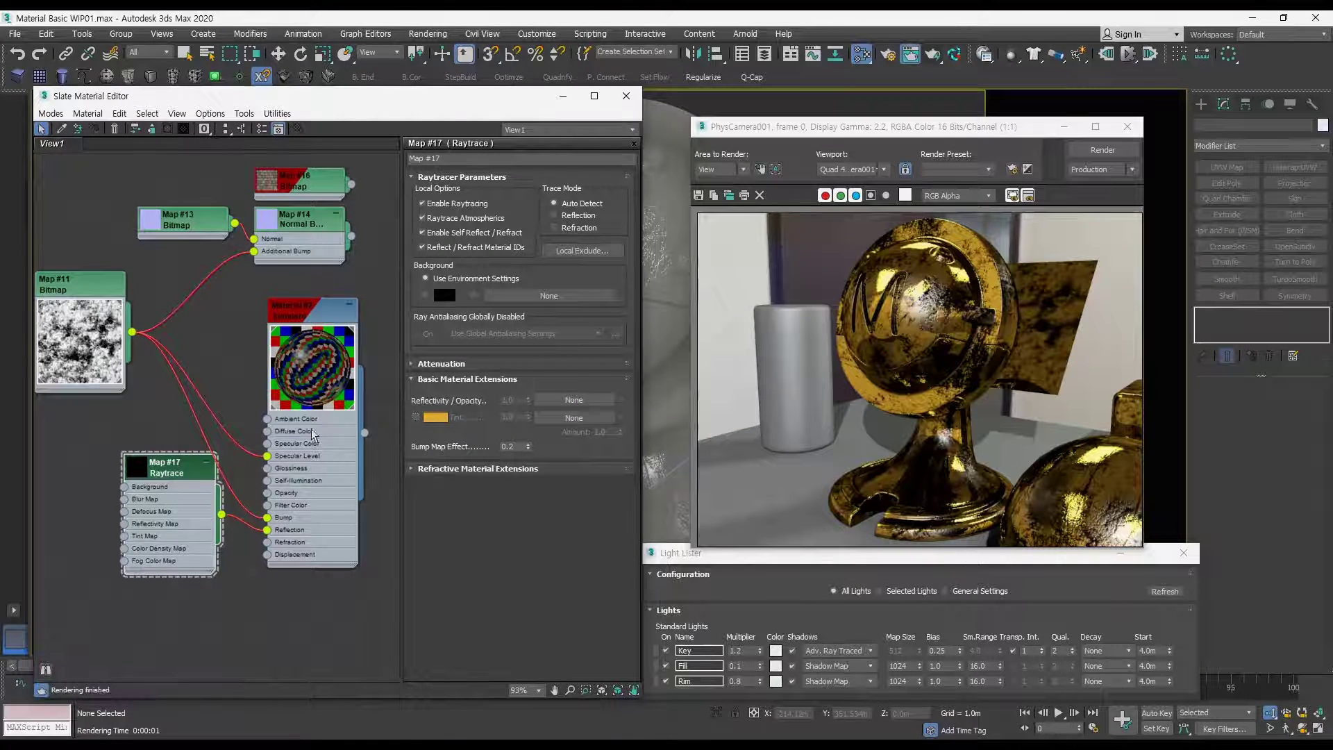
Step: Disconnect Map #11 from Material #2's Specular Level and Bump slots, moving the Raytrace node aside
left_click_drag(170, 464, 144, 438)
double_click(319, 356)
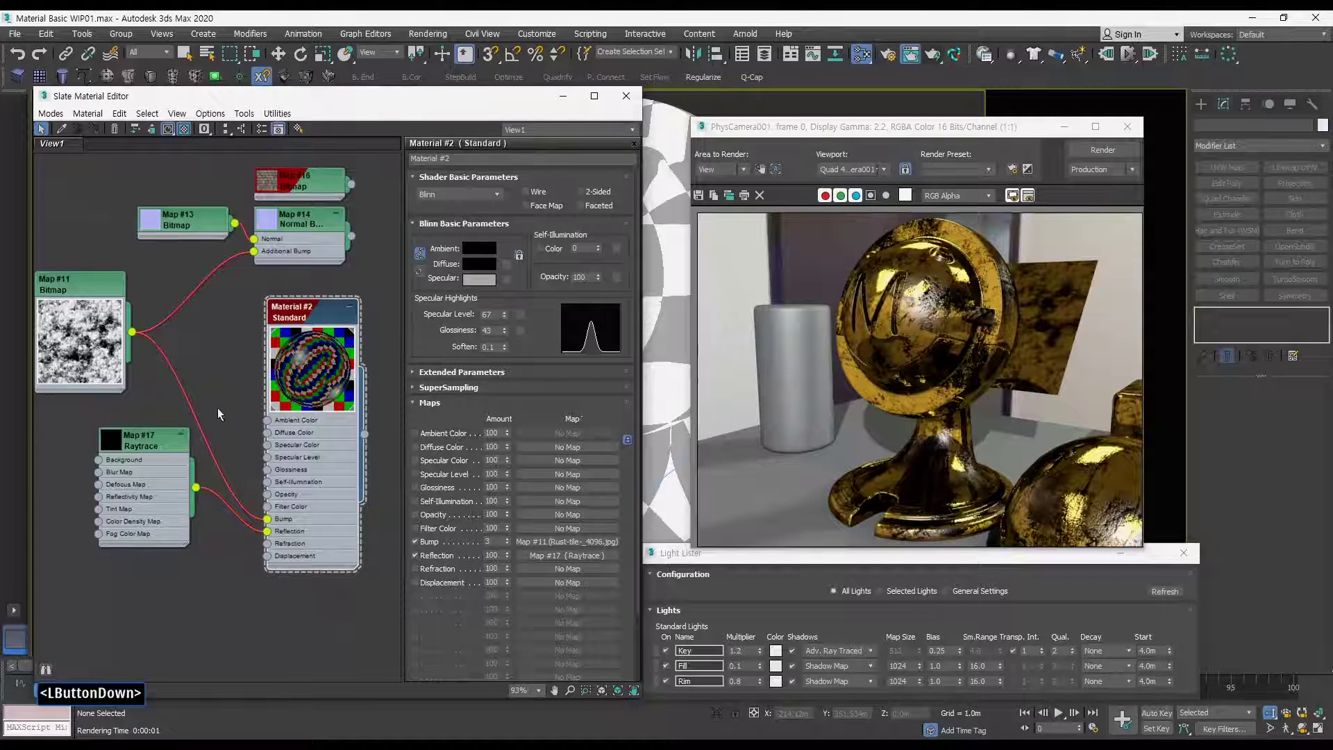
left_click_drag(268, 519, 209, 459)
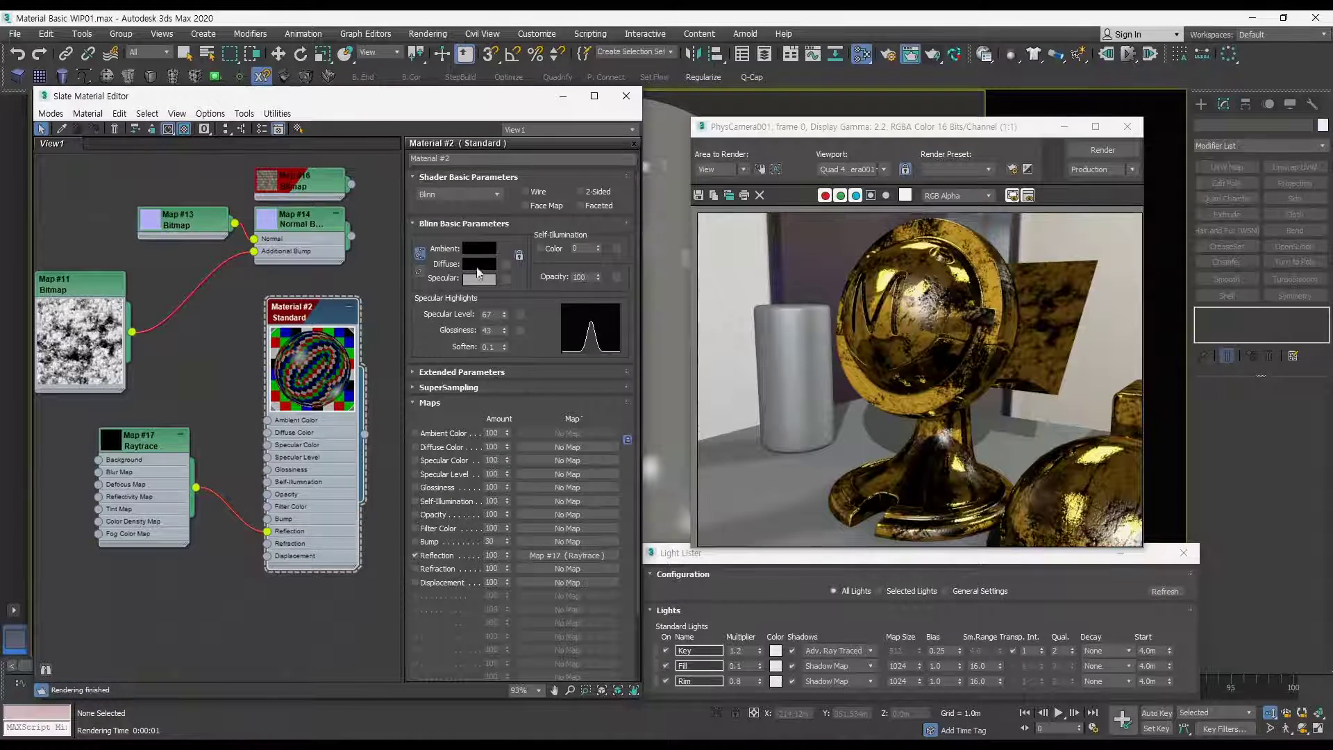
Step: Set Material #2's diffuse color to a bright saturated blue with a value of 242 and render the camera view
left_click(478, 267)
left_click(349, 107)
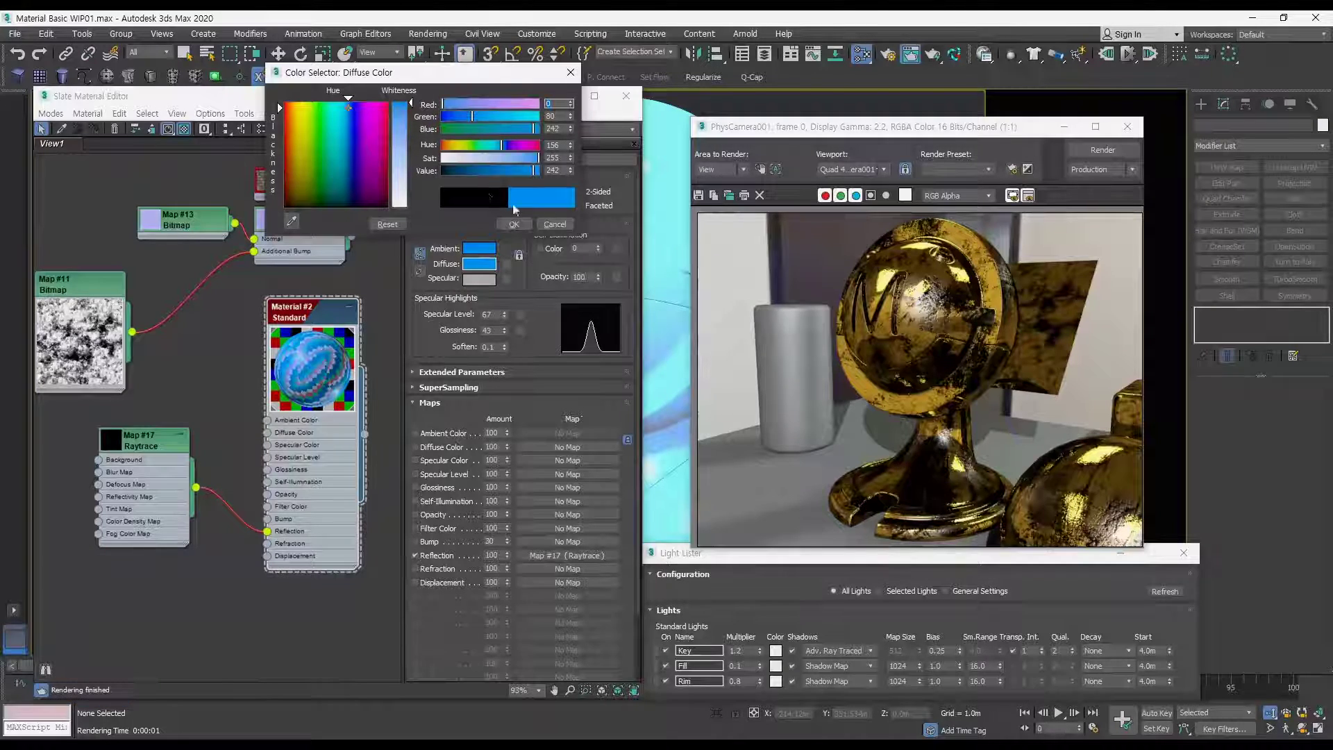
left_click(514, 224)
left_click(1103, 149)
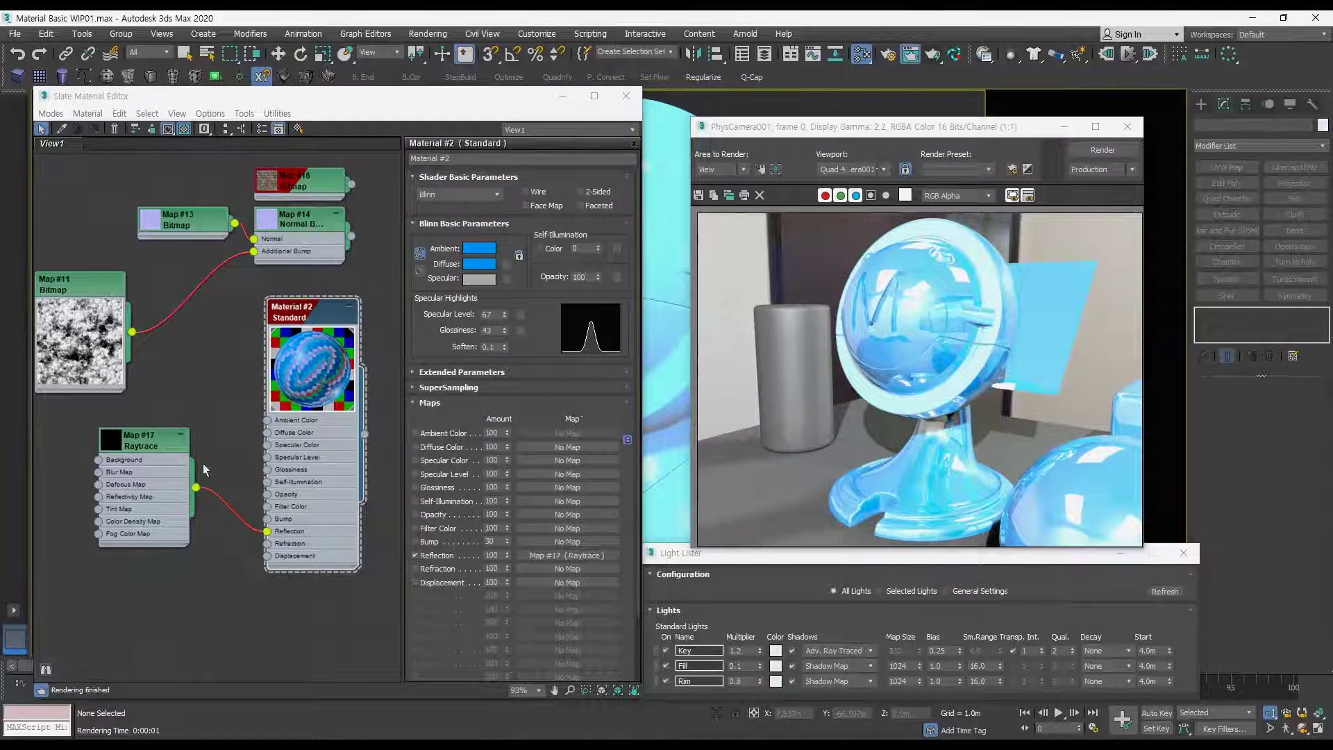
Step: Enable the Raytrace map's Tint, set its color to a near-black gray with a value of 13, and render the camera view
double_click(161, 445)
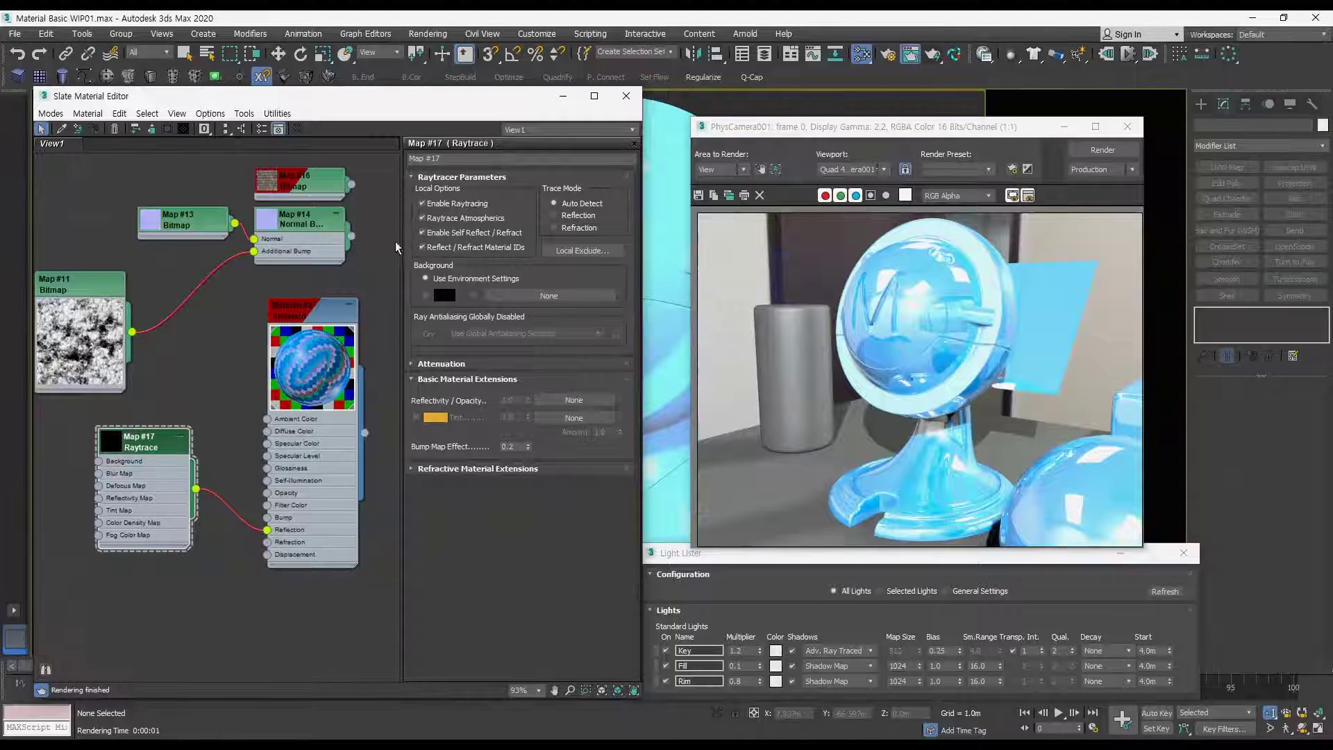
double_click(440, 419)
left_click(416, 419)
left_click(417, 418)
left_click(435, 418)
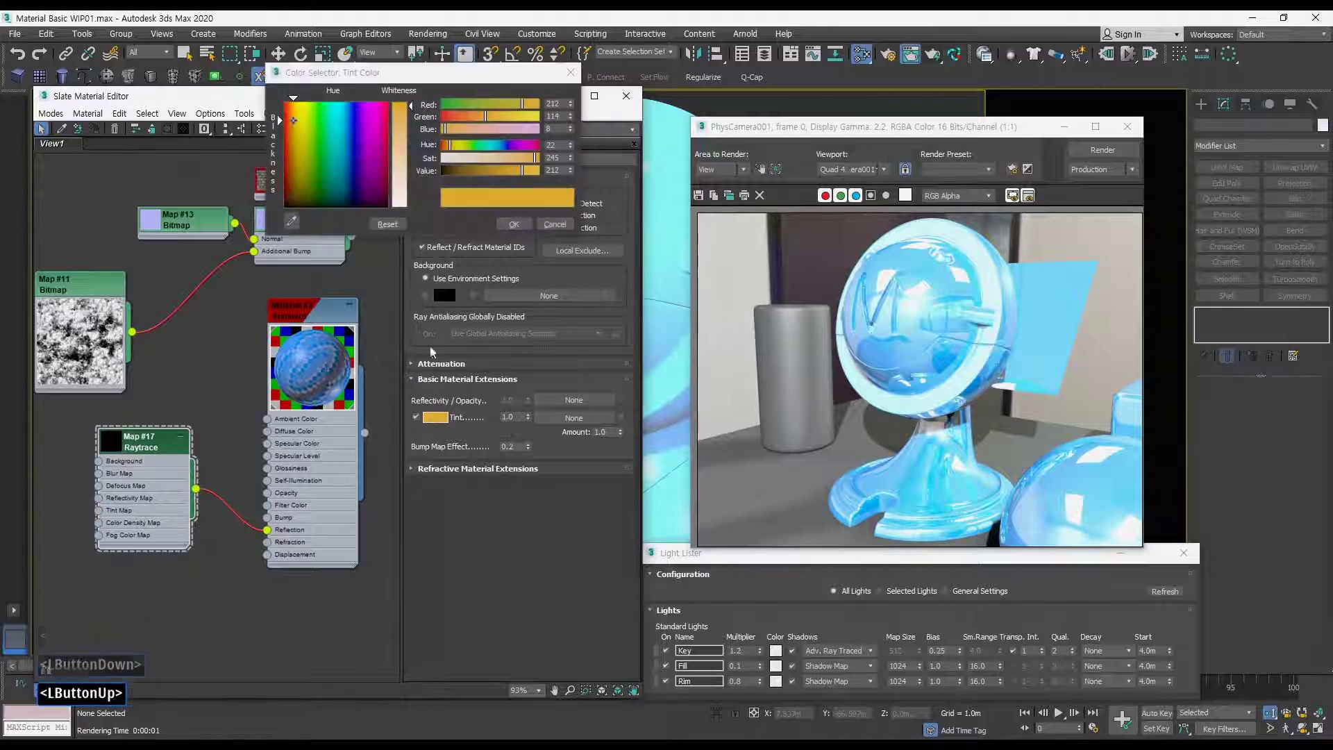
left_click_drag(383, 164, 286, 207)
left_click_drag(402, 104, 403, 108)
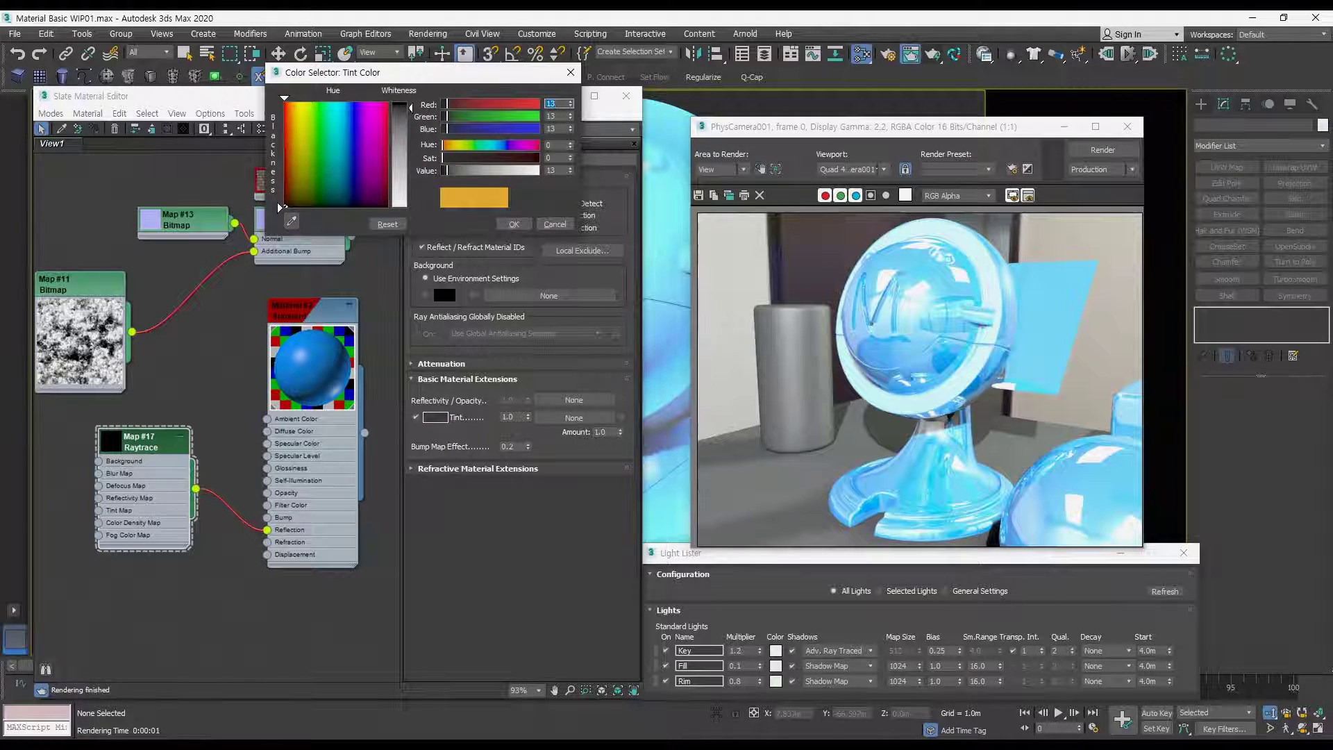
left_click(514, 224)
left_click(1095, 157)
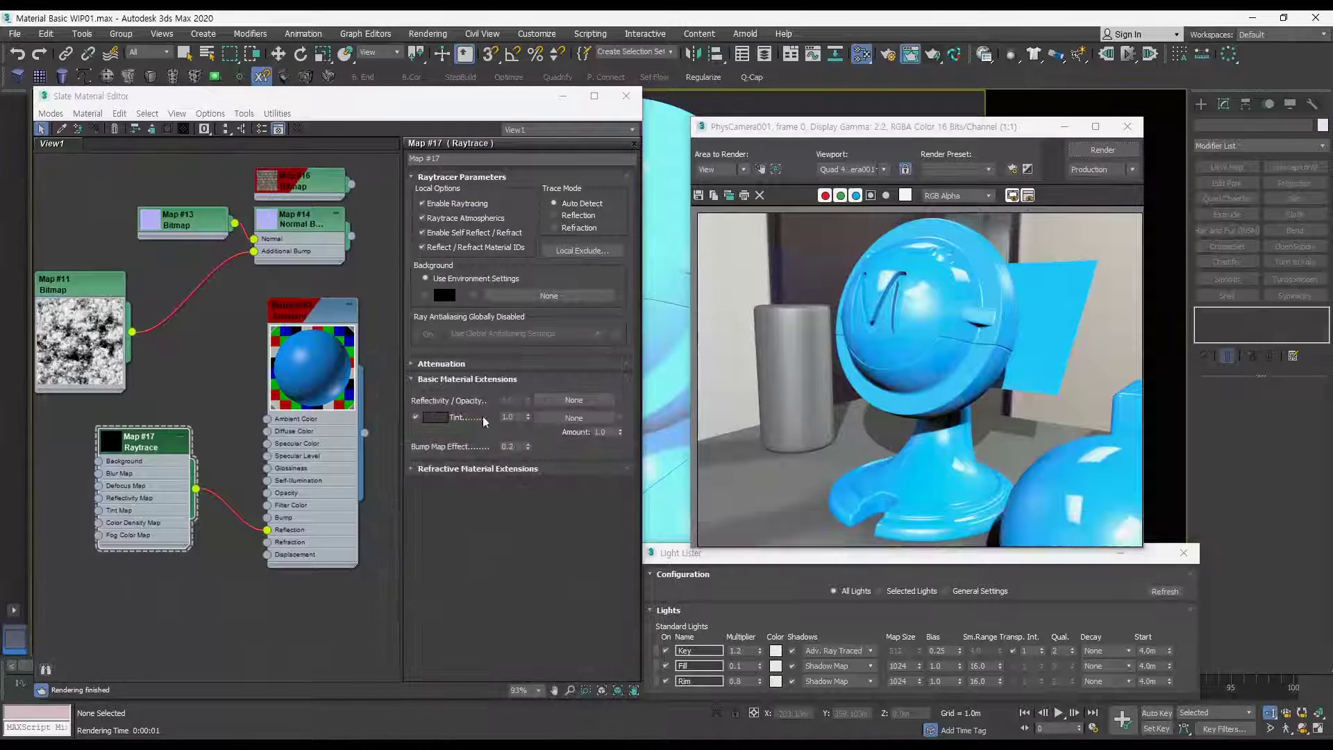
Step: Reposition the Map #17 Raytrace node and disconnect it from Material #2's Reflection slot
left_click_drag(144, 439, 184, 413)
middle_click_drag(259, 493, 296, 439)
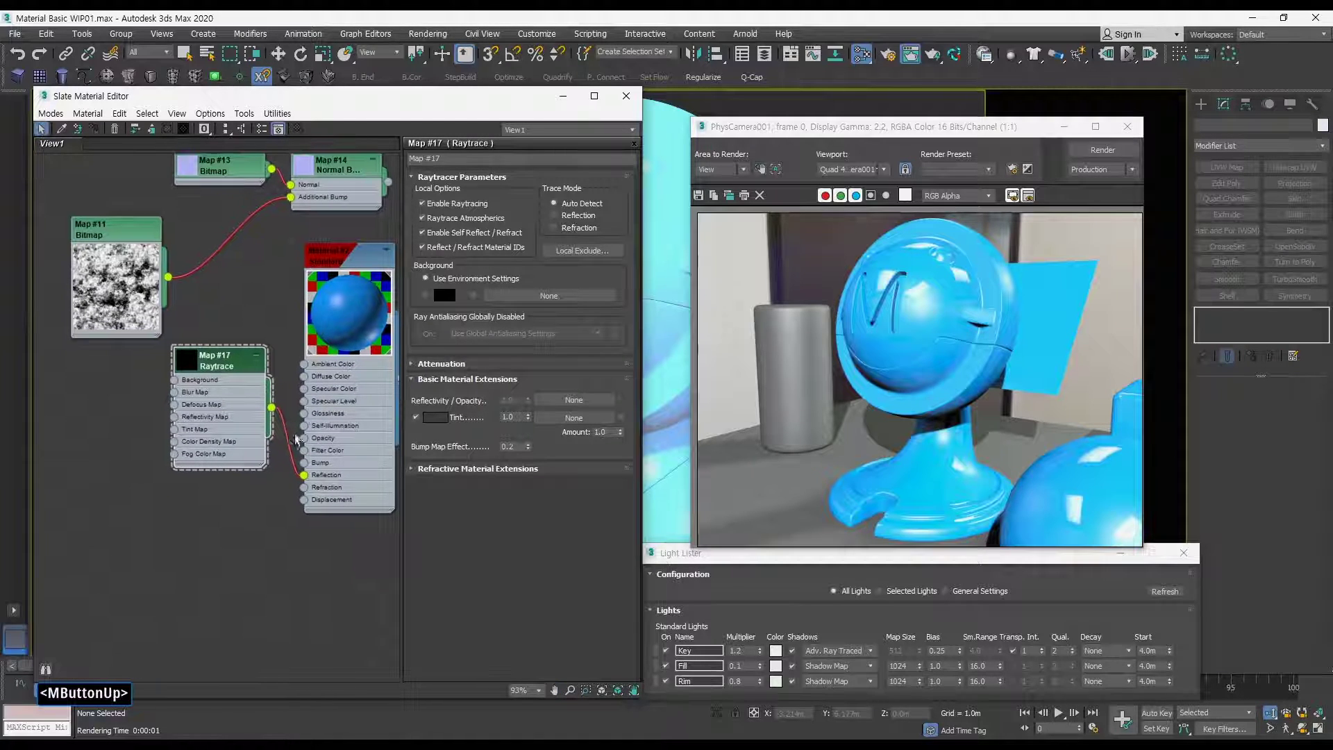
left_click_drag(242, 362, 190, 388)
left_click_drag(305, 477, 230, 503)
Step: Duplicate the Map #17 Raytrace node below the original and delete the copy
middle_click_drag(168, 384, 121, 375)
left_click_drag(121, 375, 162, 530, "shift")
middle_click_drag(220, 438, 230, 435)
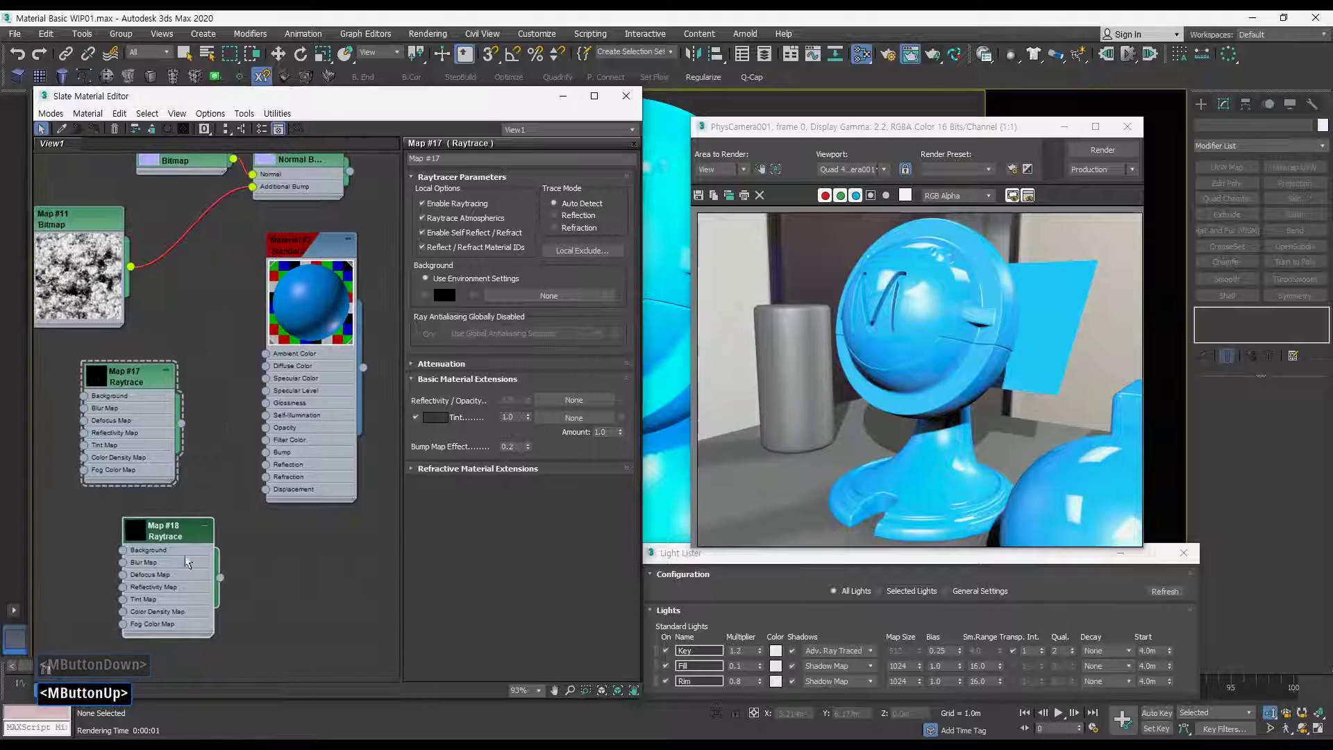
left_click(185, 530)
left_click_drag(220, 578, 246, 536)
key("Delete")
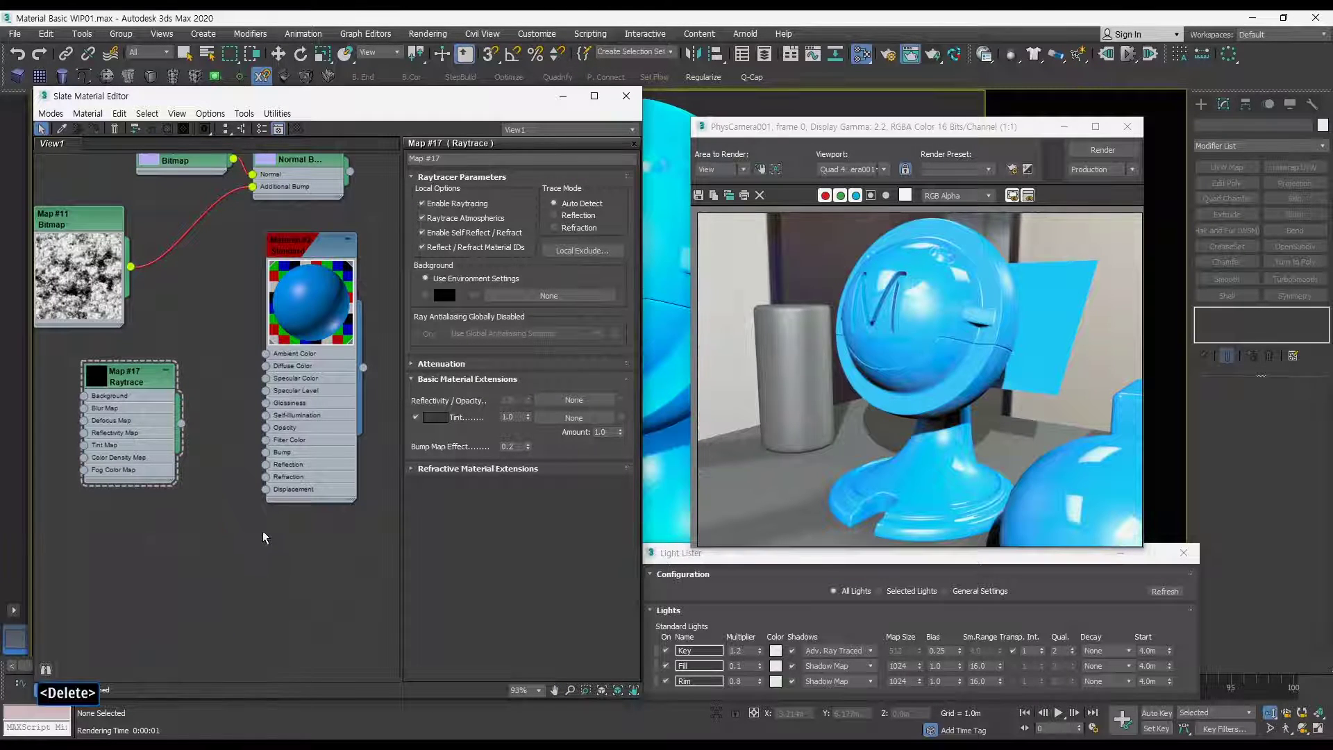
right_click(186, 488)
mouse_move(243, 519)
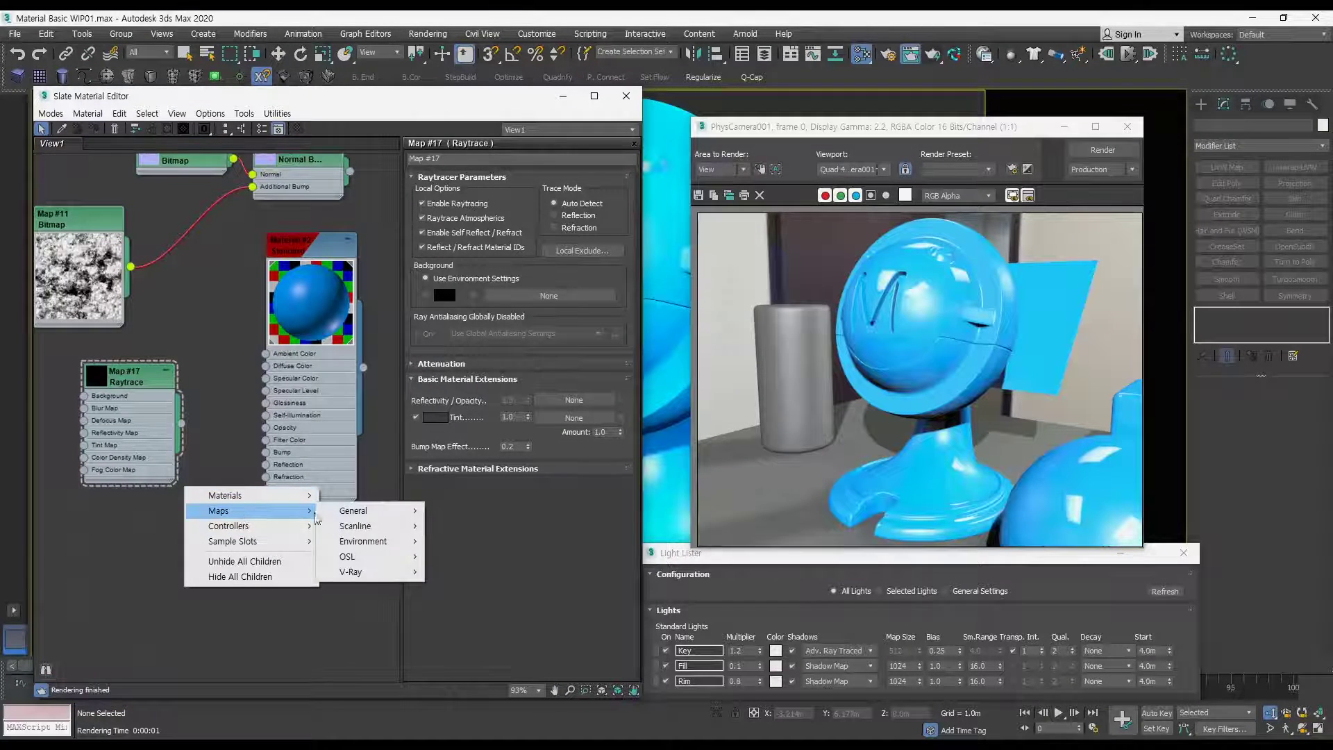
left_click(170, 372)
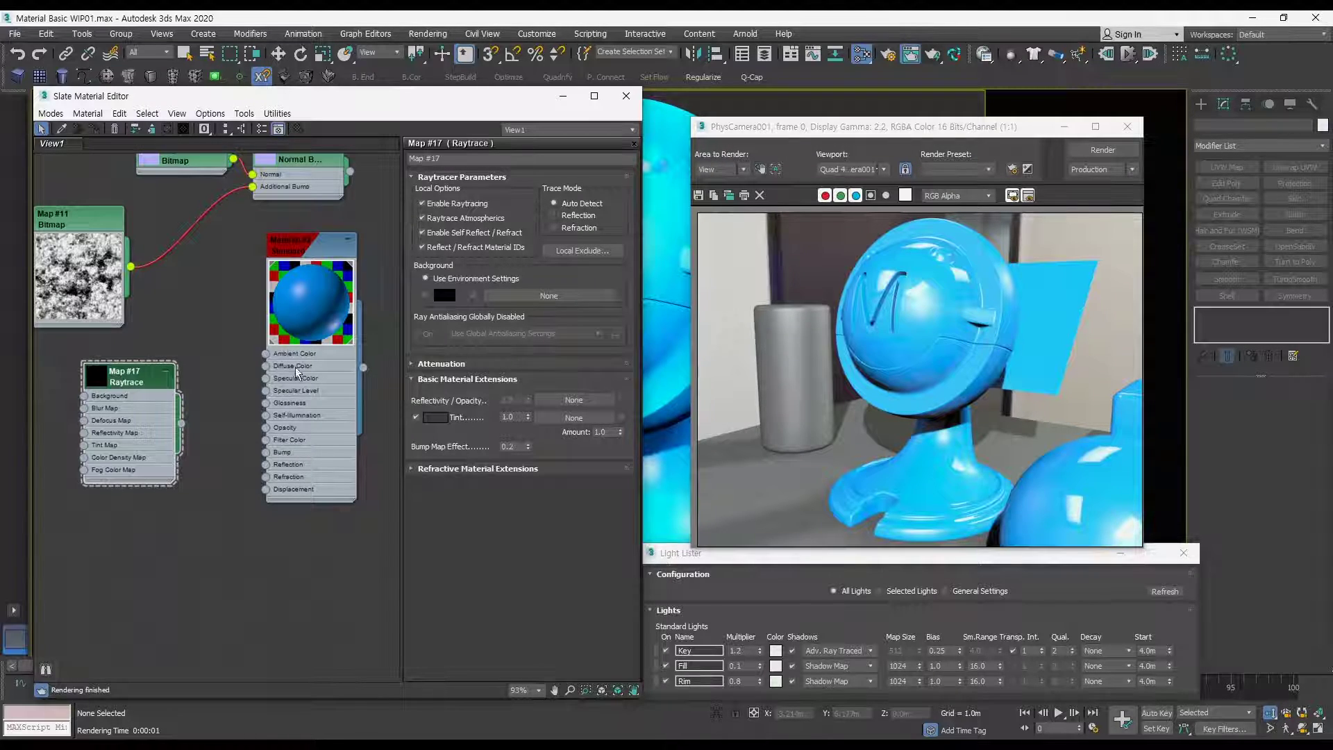
Step: Connect the Map #17 Raytrace node to Material #2's Refraction slot, disable its Tint, and render the camera view
left_click(429, 470)
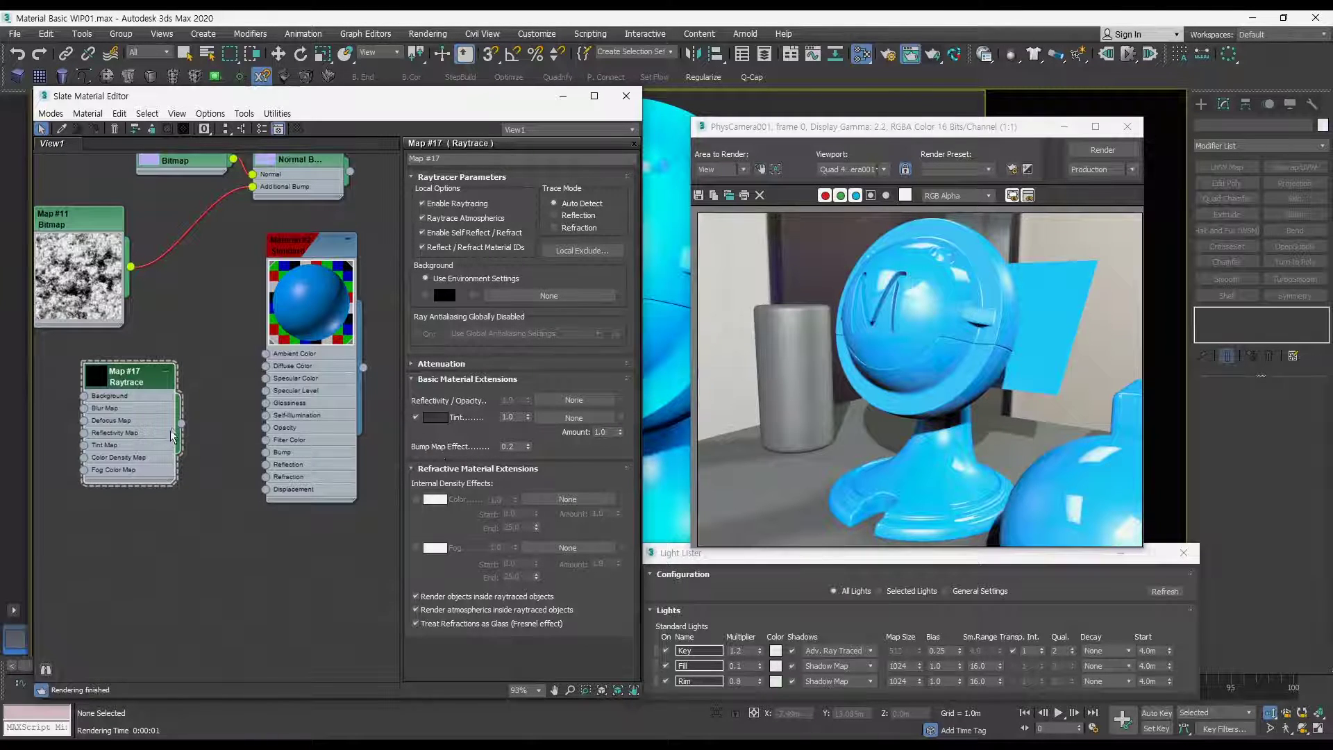
left_click_drag(180, 423, 267, 478)
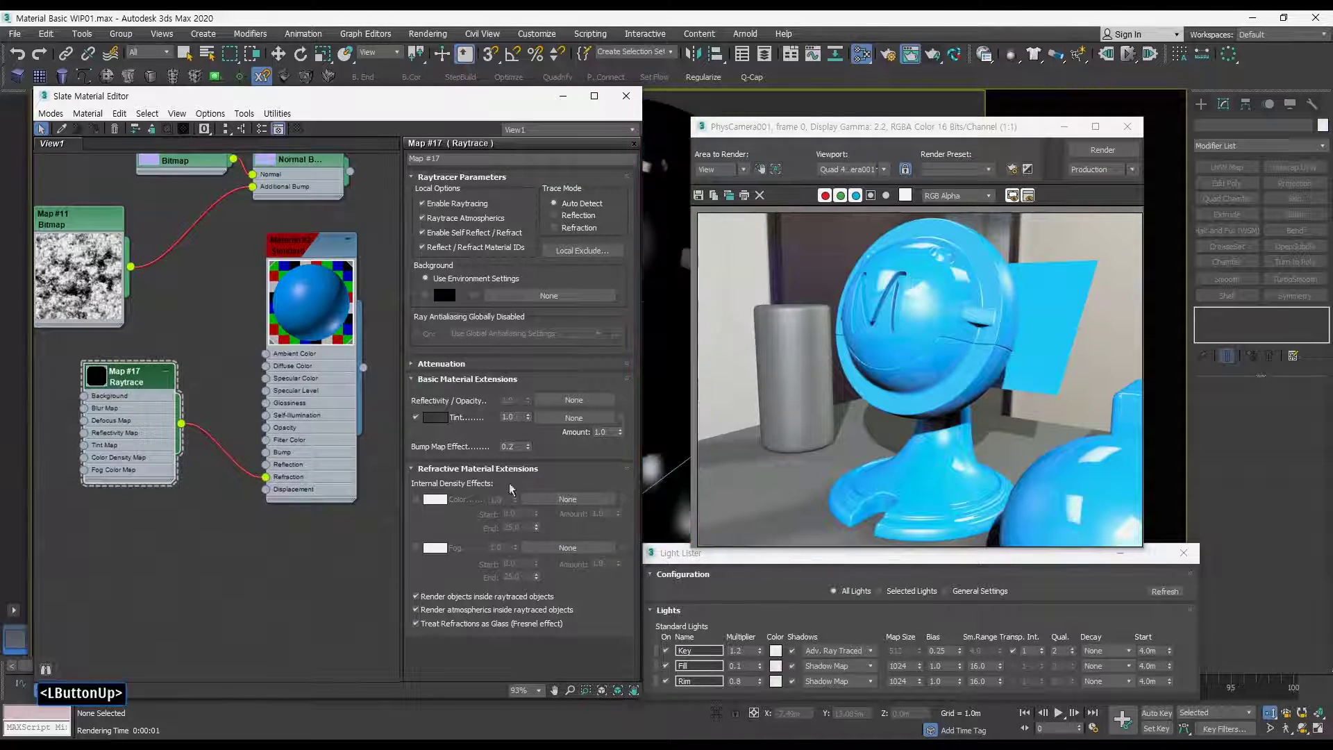
left_click(416, 417)
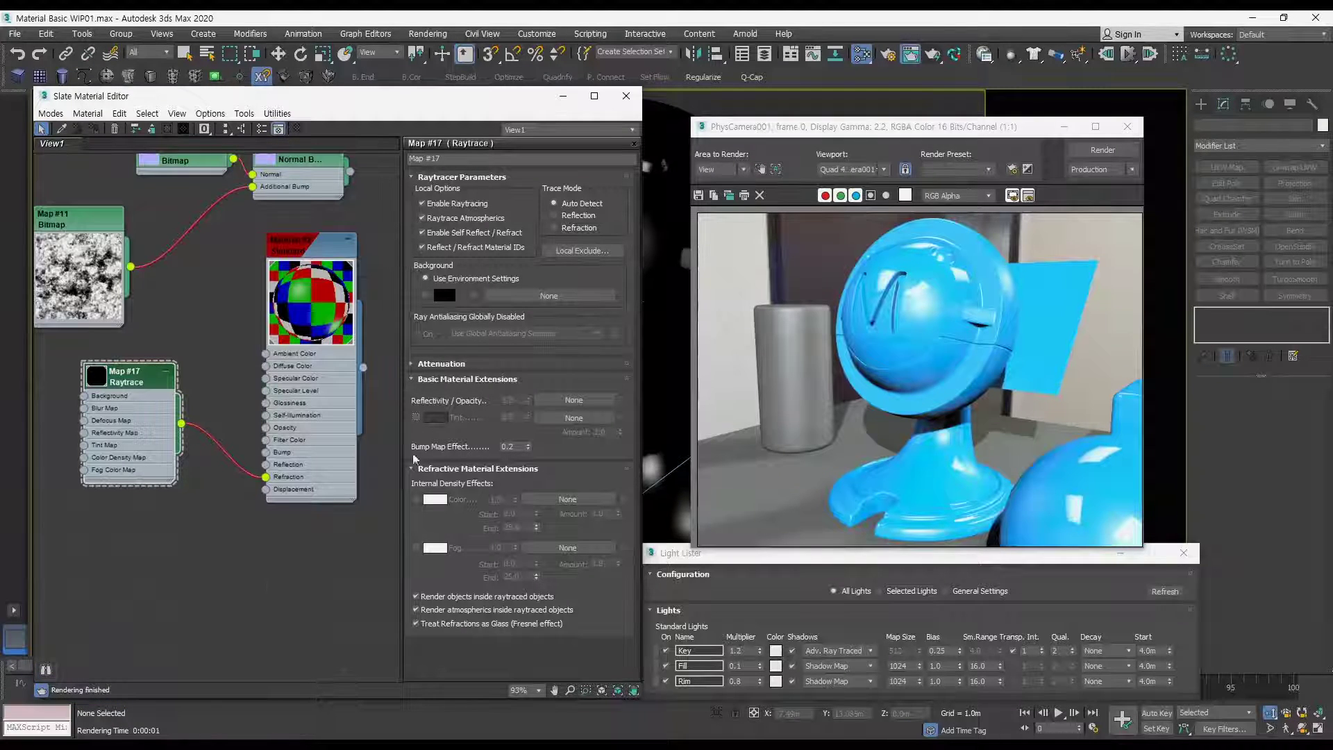
left_click(1075, 152)
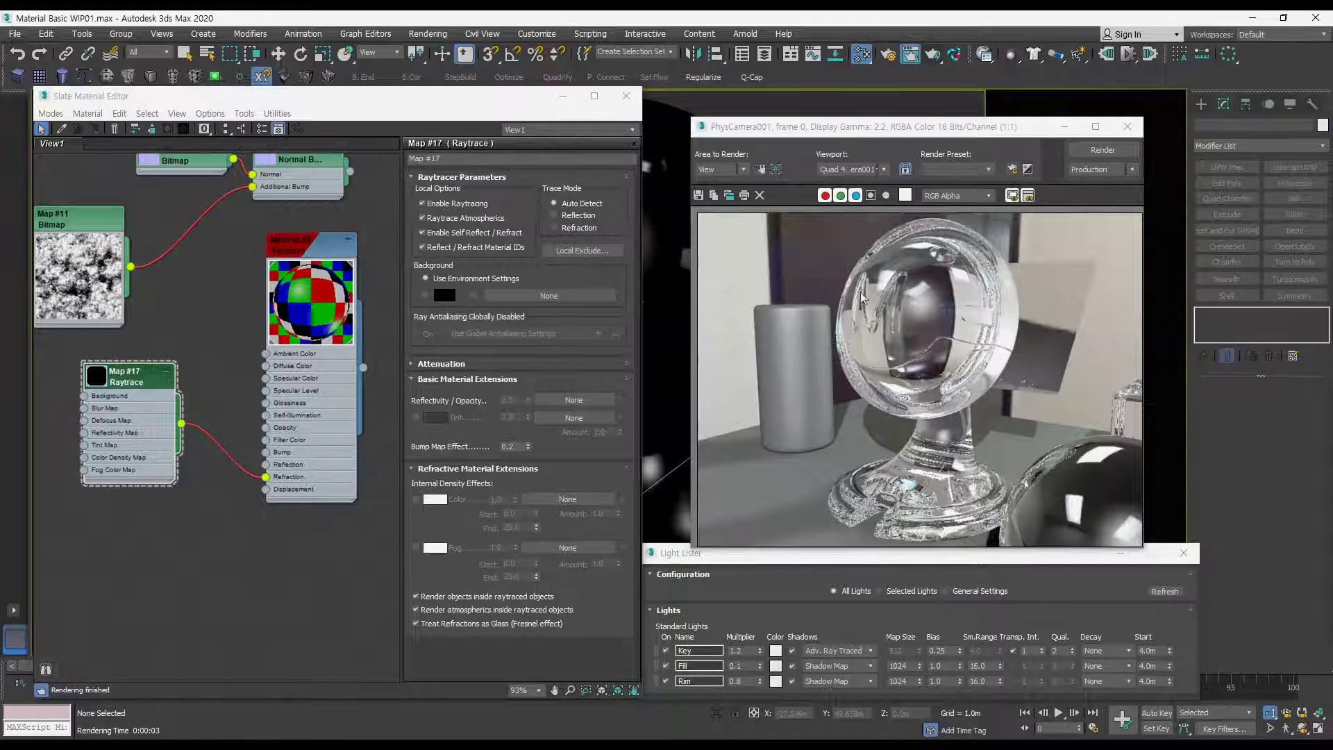
left_click(1102, 150)
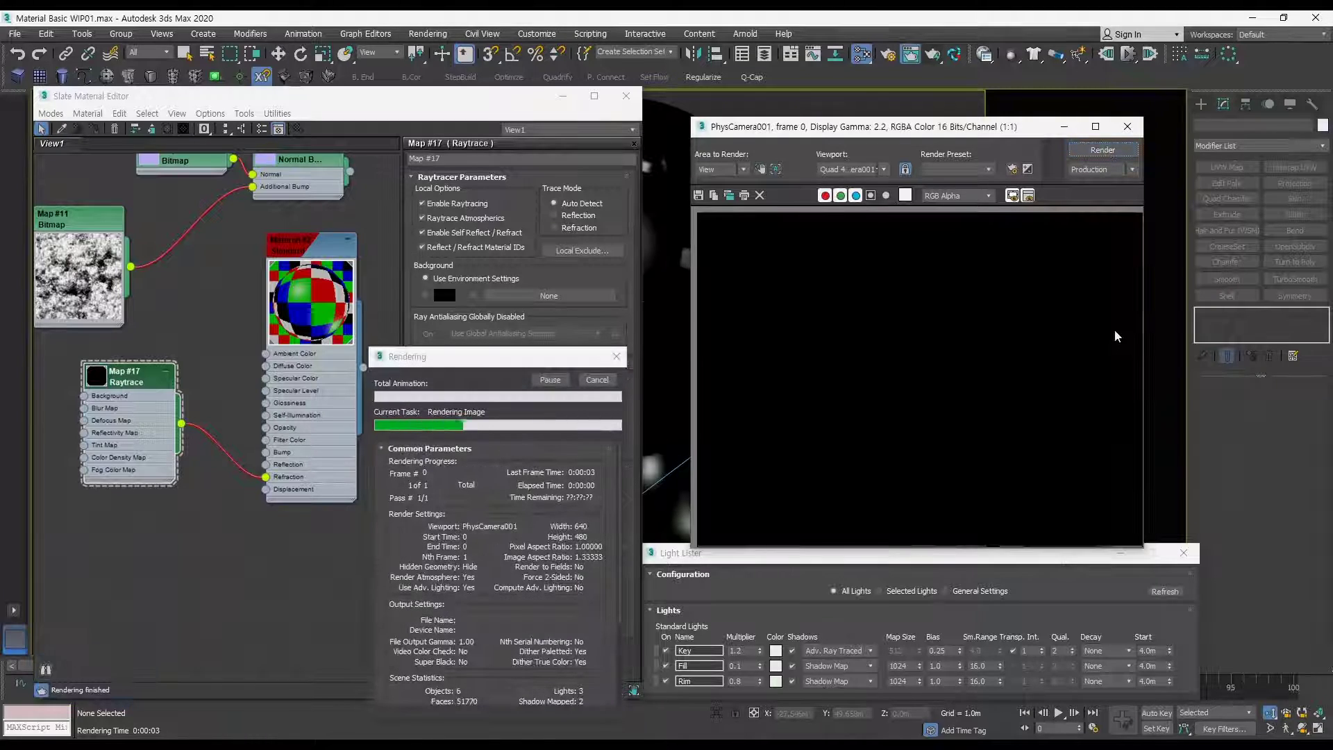
key("r")
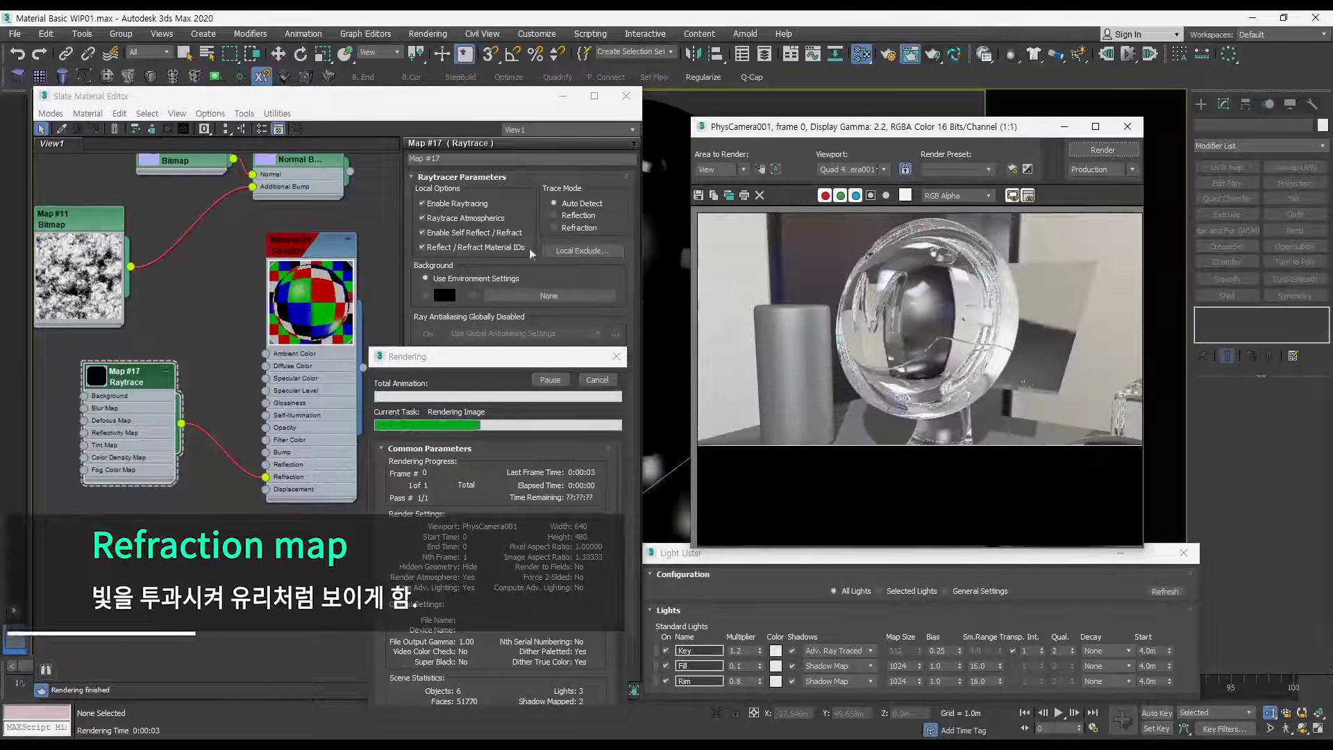
Step: Disconnect the Raytrace map from Material #2's Refraction slot and set the material's Opacity to 50
left_click(320, 247)
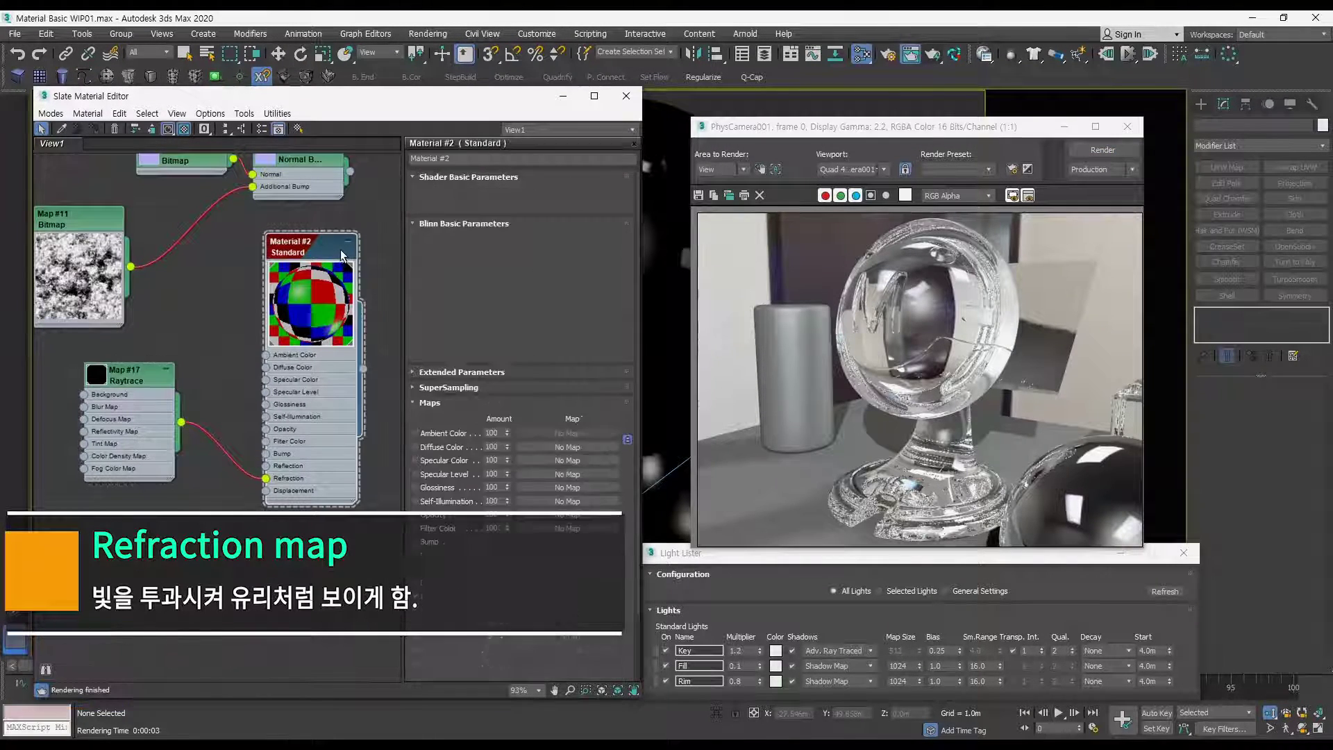
left_click_drag(263, 480, 243, 491)
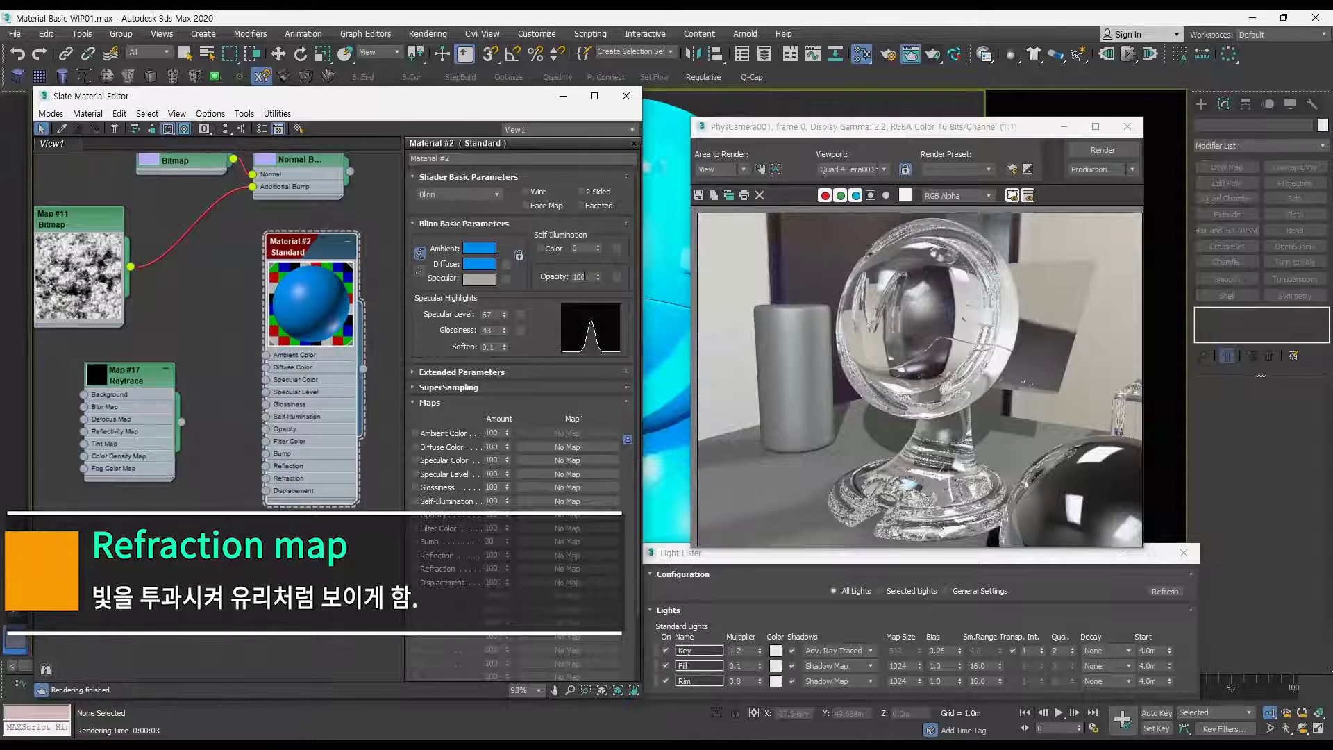
left_click_drag(593, 277, 543, 276)
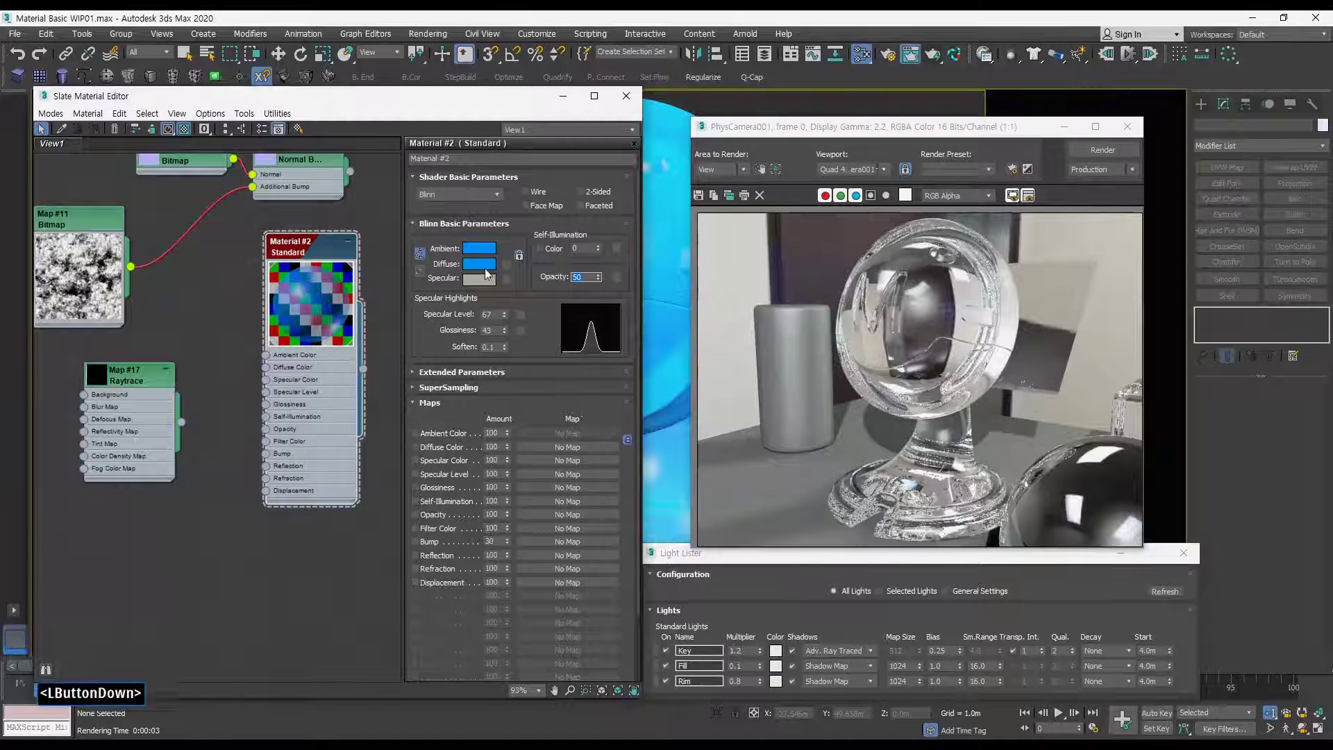
Step: Set Material #2's diffuse color to pure black
left_click(484, 268)
left_click_drag(343, 195, 285, 205)
left_click(285, 206)
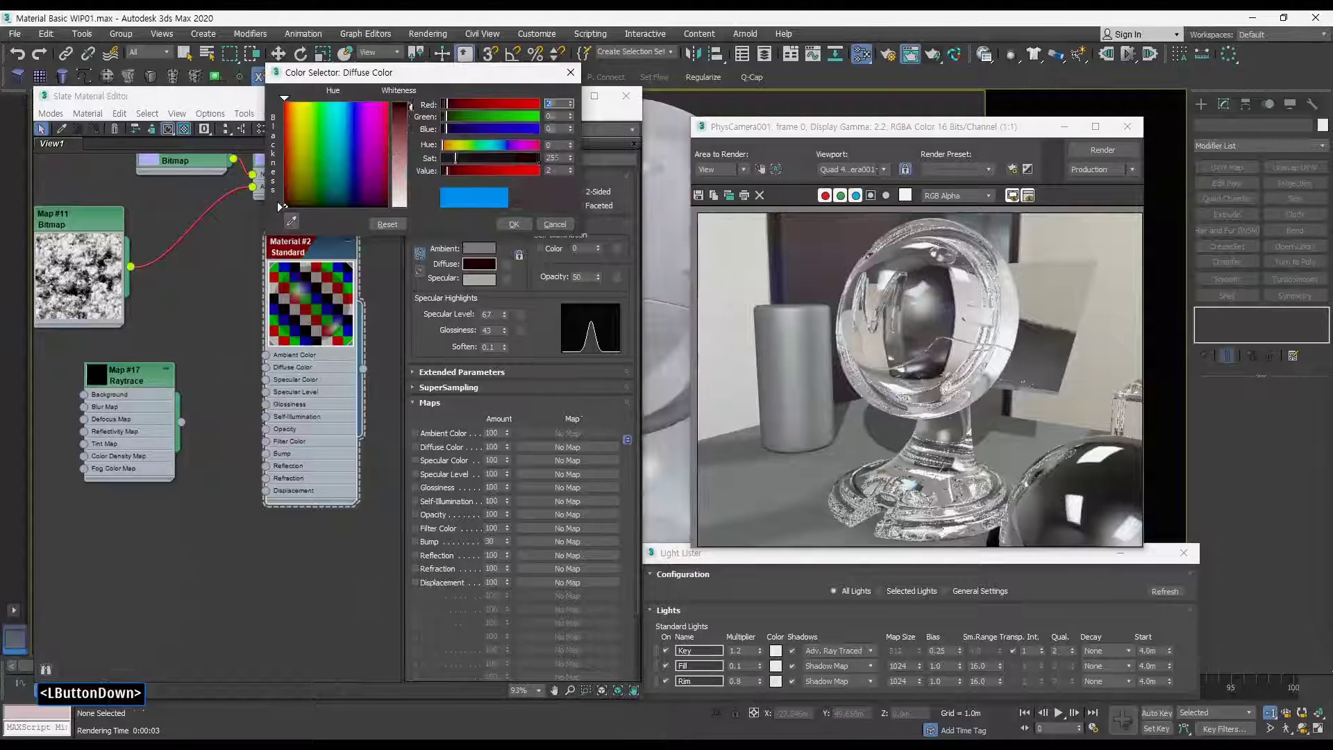
left_click(515, 227)
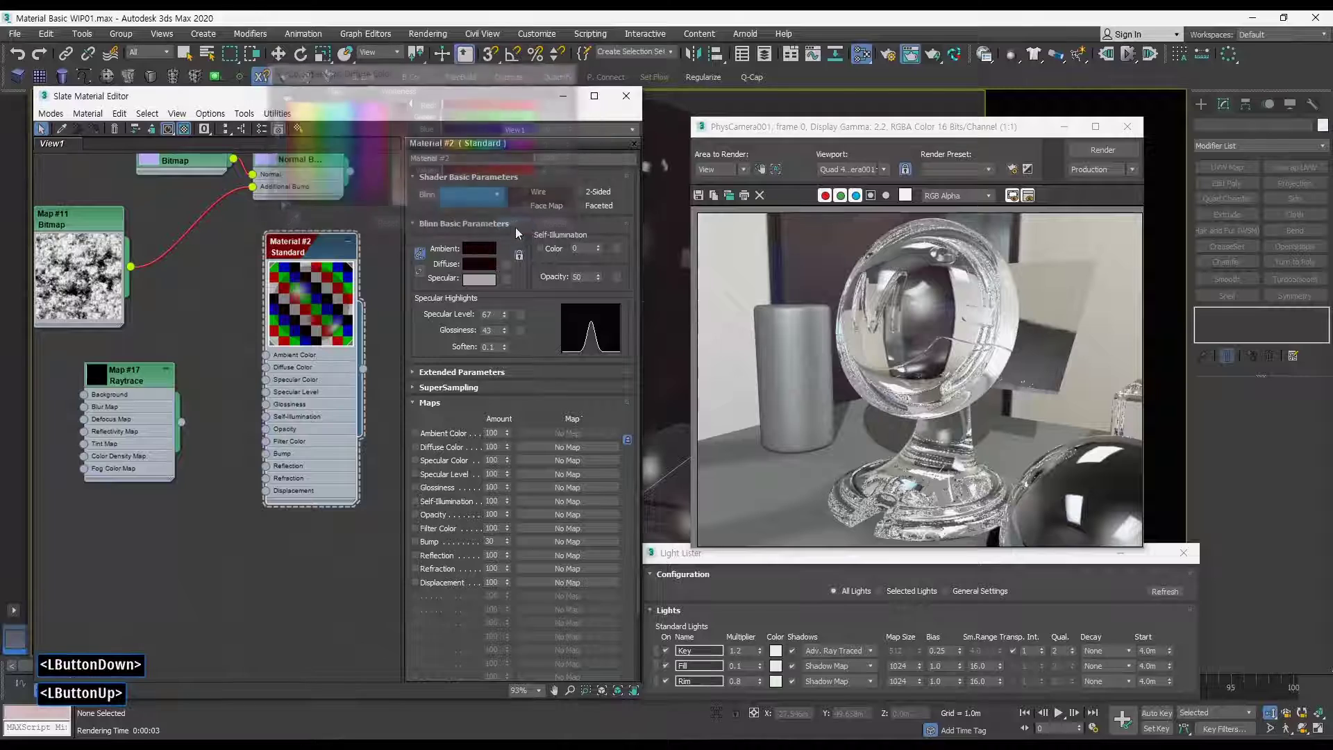
left_click(488, 268)
left_click(405, 138)
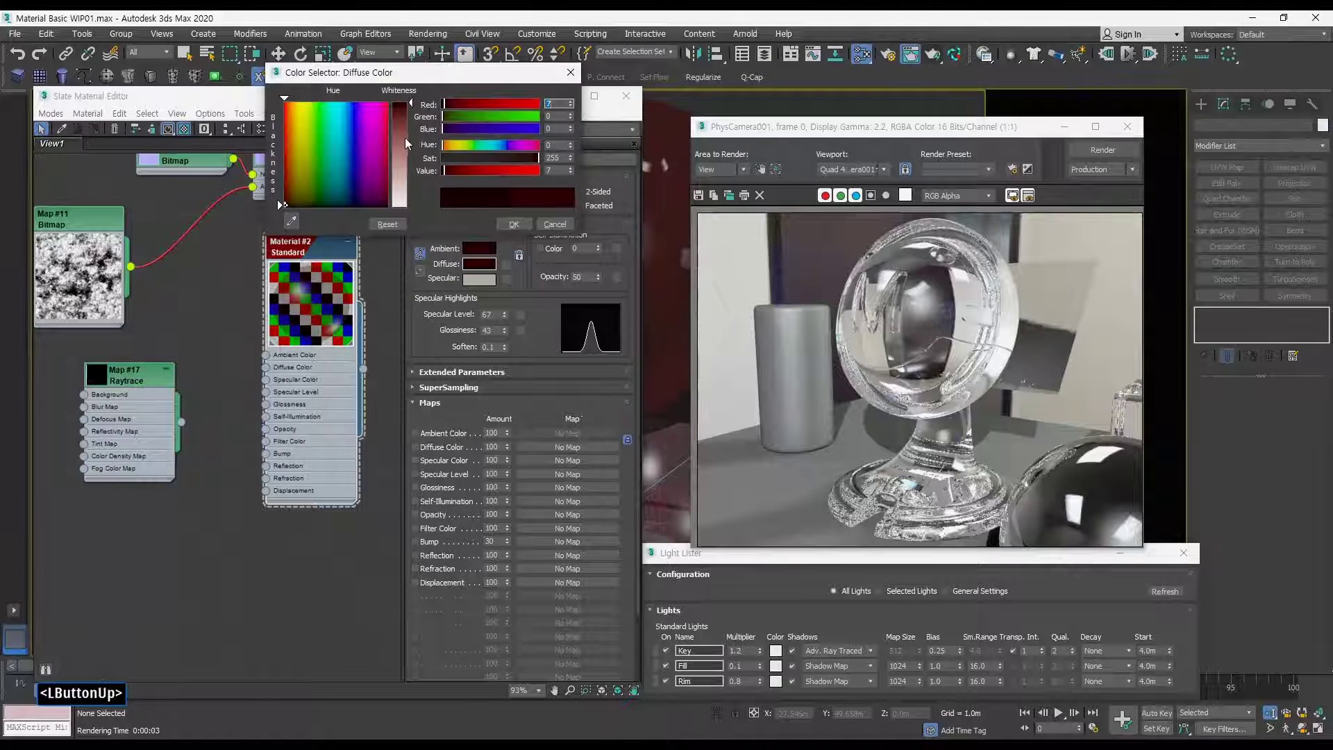
left_click_drag(457, 169, 422, 173)
left_click(513, 223)
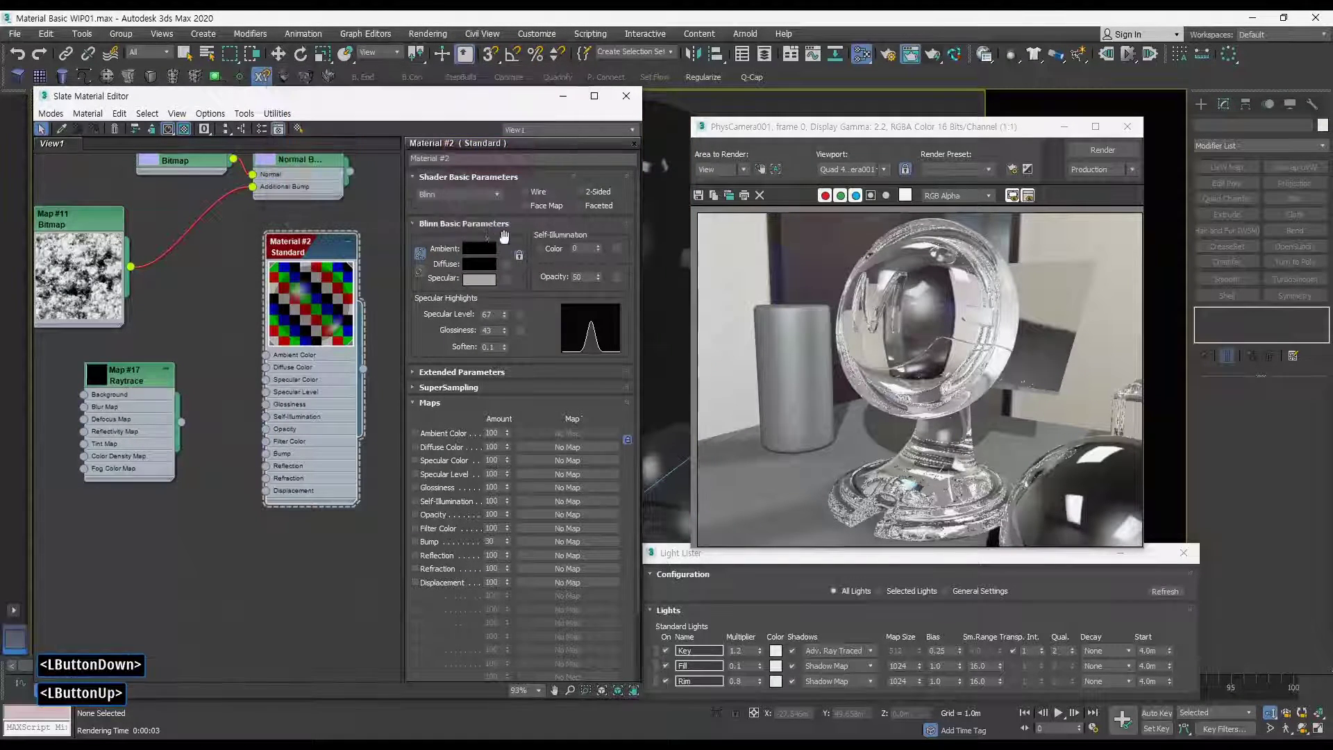
Step: Render the camera view with Material #2's Specular Level at 88 and Glossiness at 69, and again with 63 and 56
mouse_move(506, 320)
left_mouse_down()
mouse_move(507, 297)
mouse_move(504, 325)
mouse_move(504, 309)
left_mouse_up()
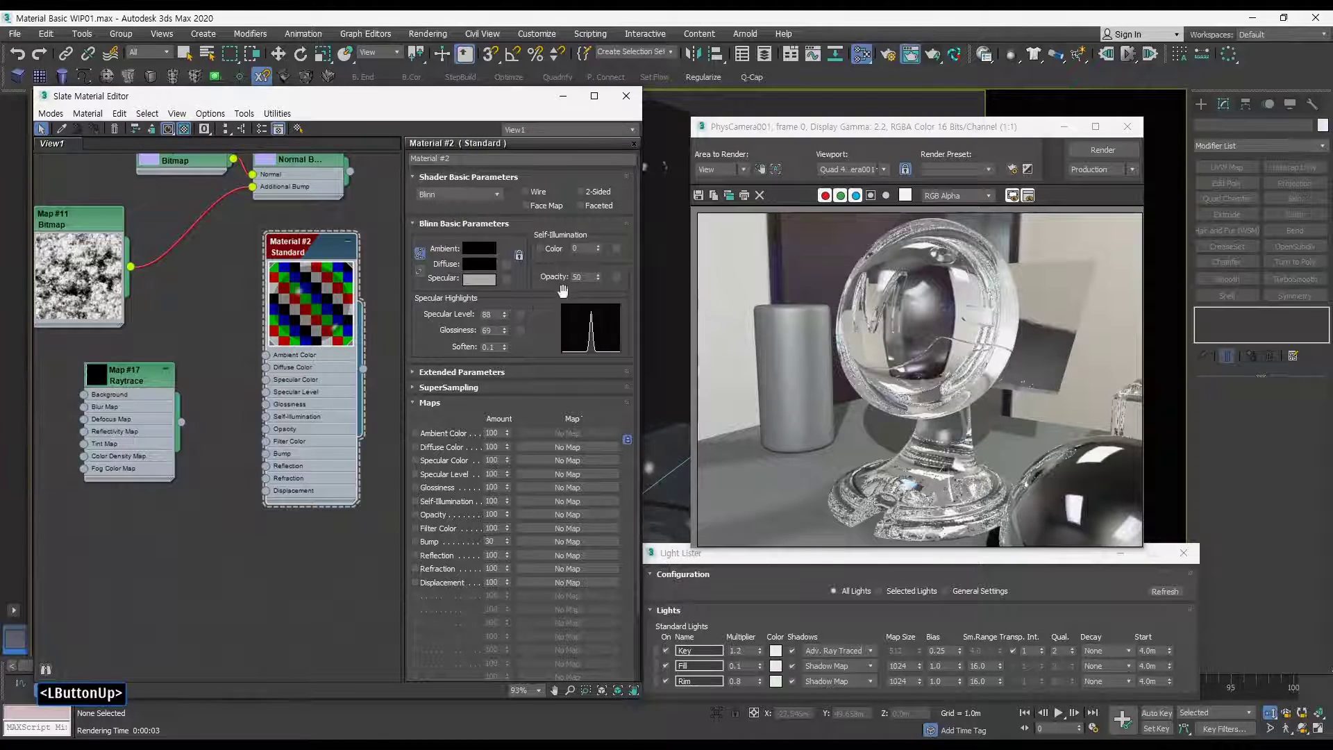
left_click(1102, 150)
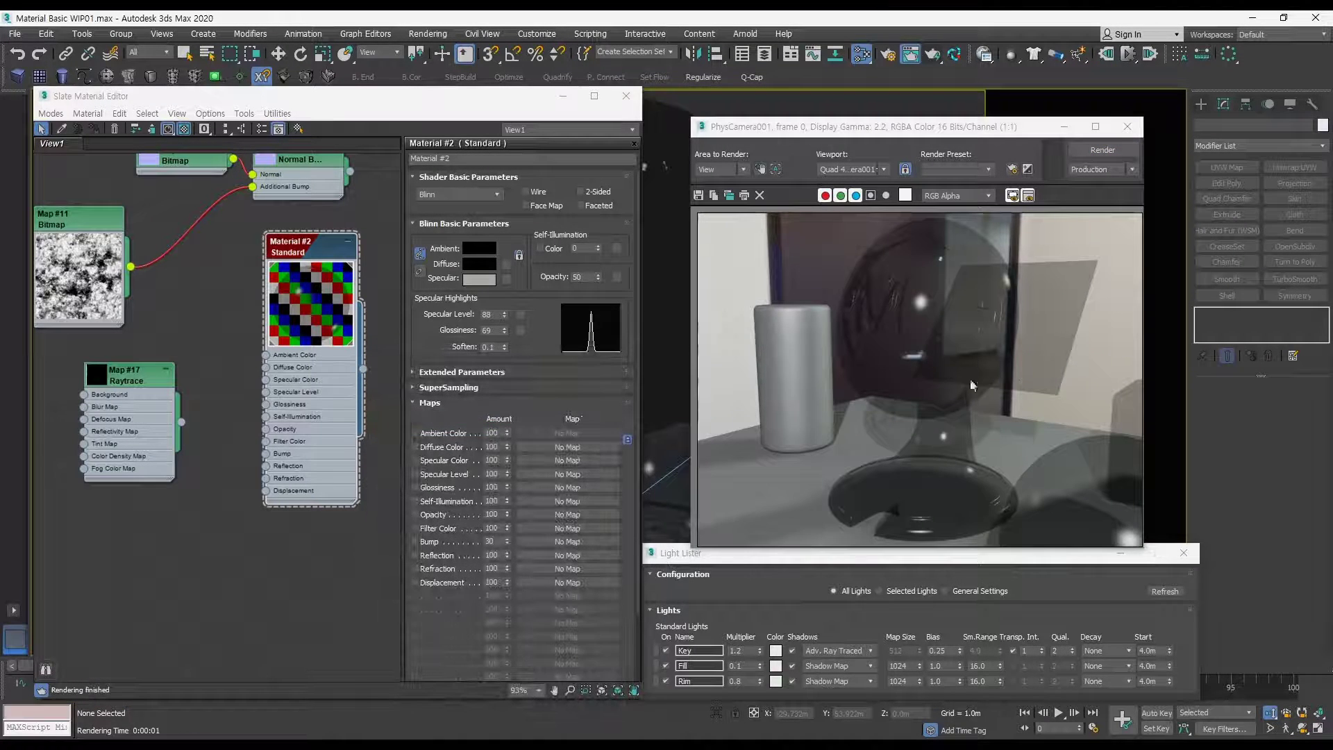
left_click_drag(508, 318, 506, 332)
left_click(1103, 151)
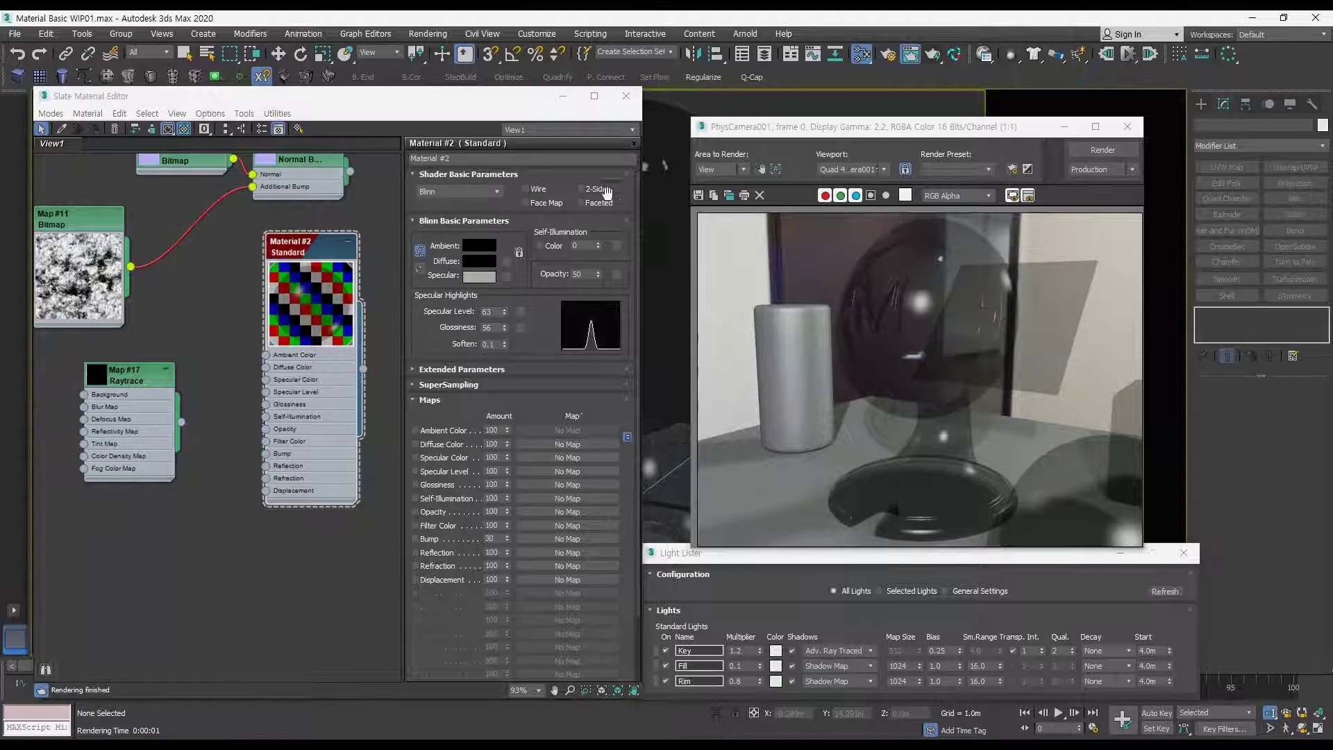
Step: Try the Phong shader on Material #2 with a camera render, and switch the shader back to Blinn
left_click(497, 194)
left_click(440, 254)
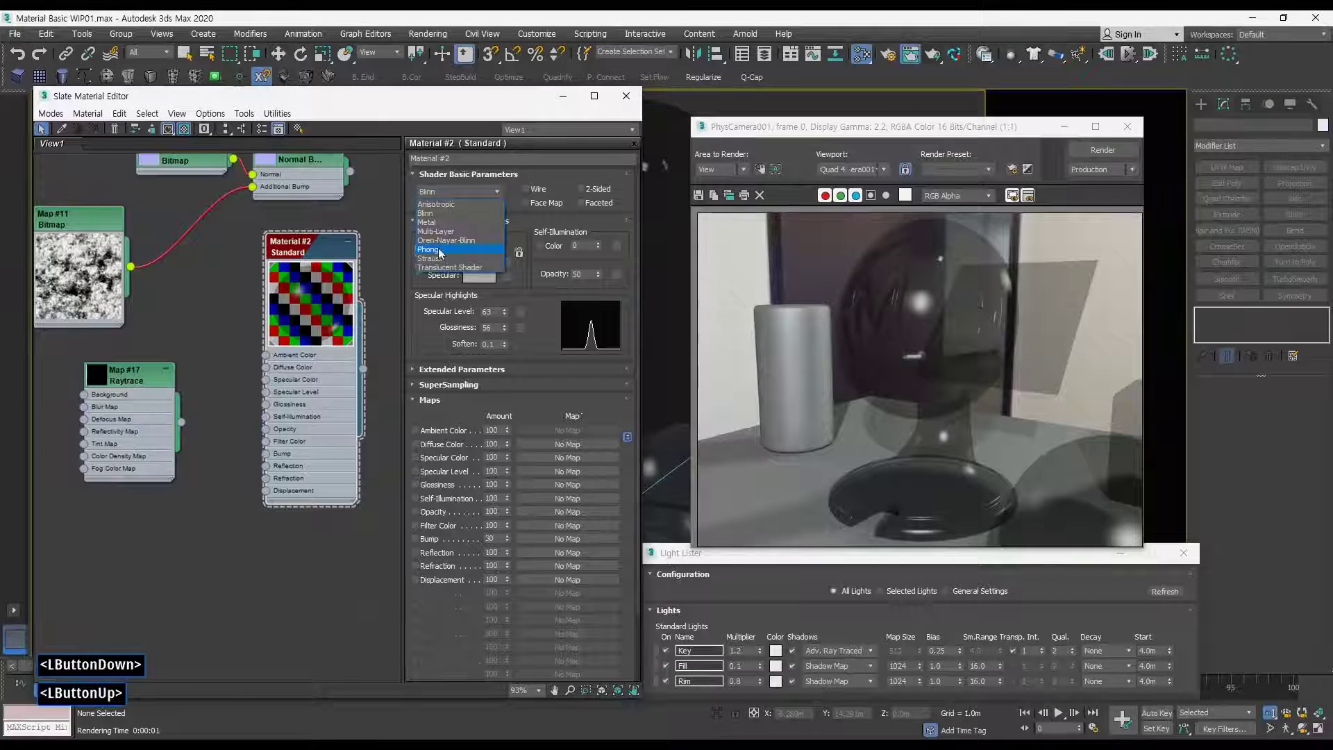
left_click(1103, 151)
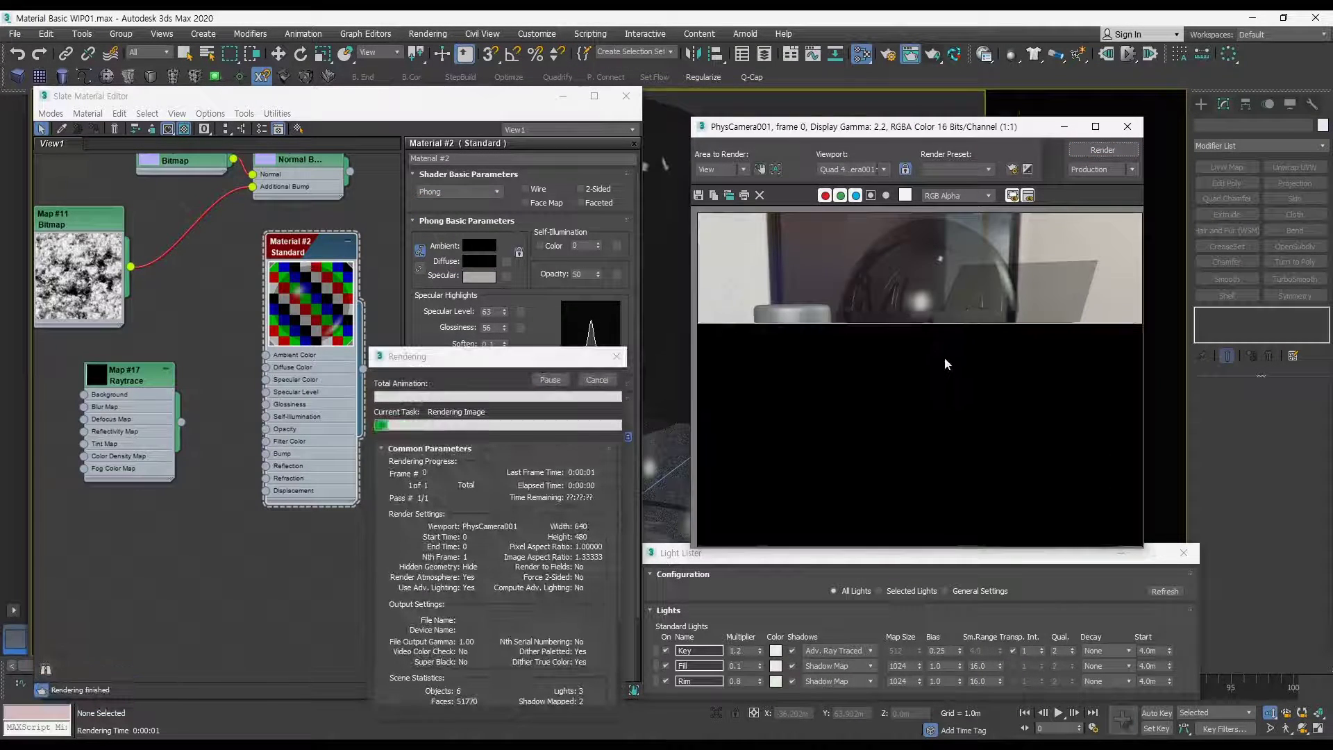
left_click(489, 197)
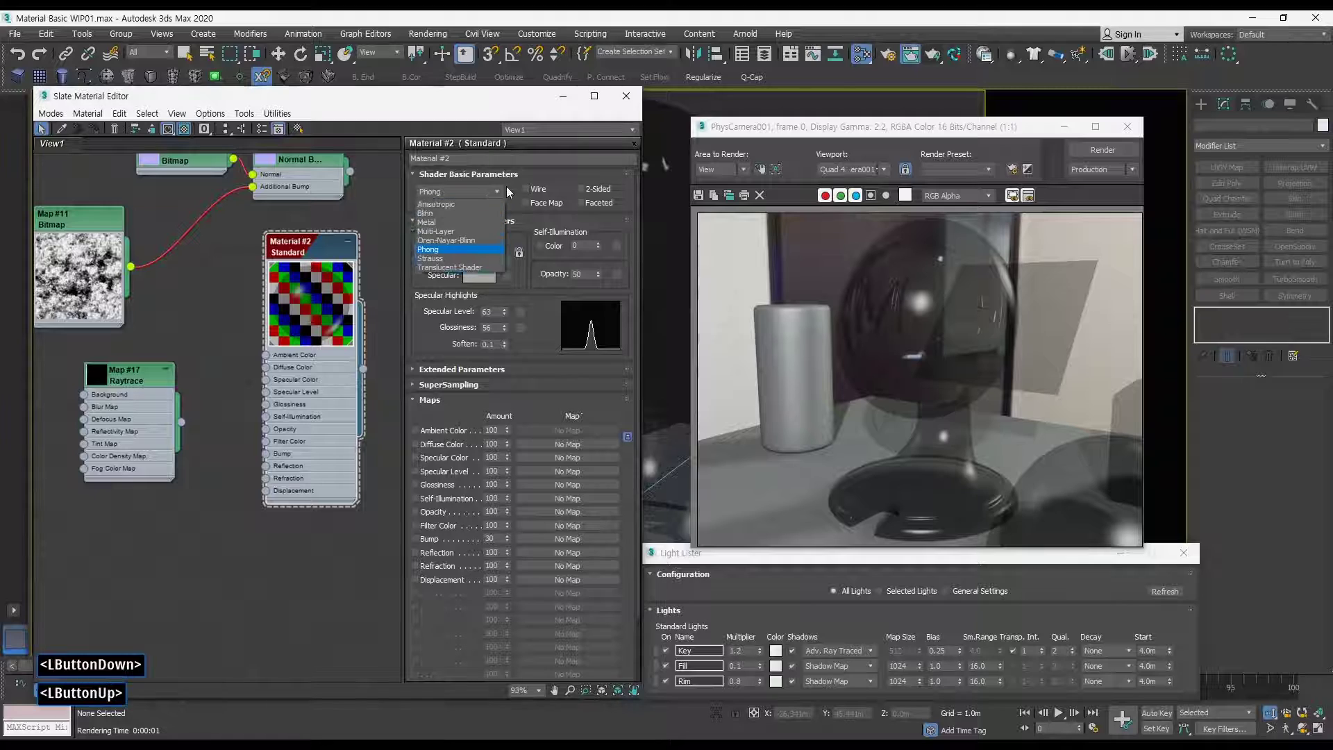
left_click(441, 213)
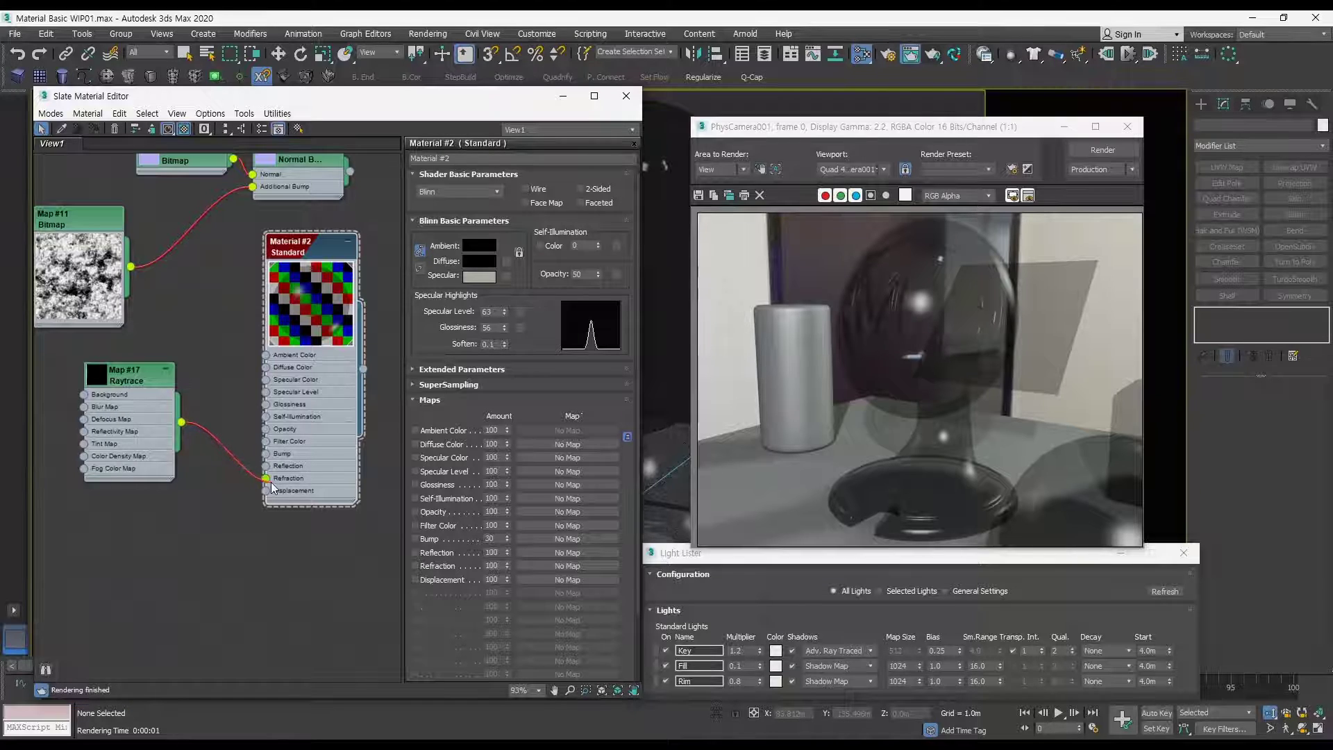
Step: Reconnect Map #17 Raytrace to Material #2's Refraction slot, set Opacity to 100, and render the camera view
left_click_drag(272, 488, 273, 487)
left_click(333, 468)
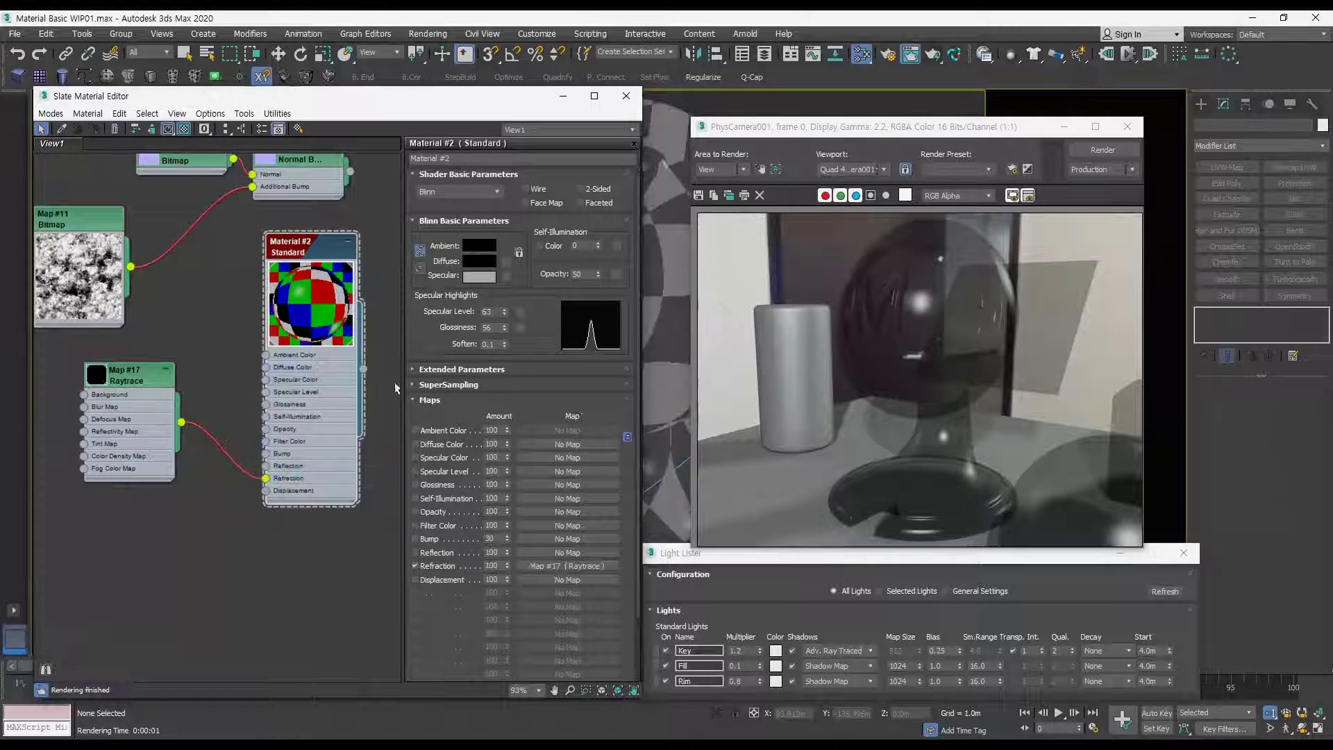
left_click_drag(598, 274, 606, 207)
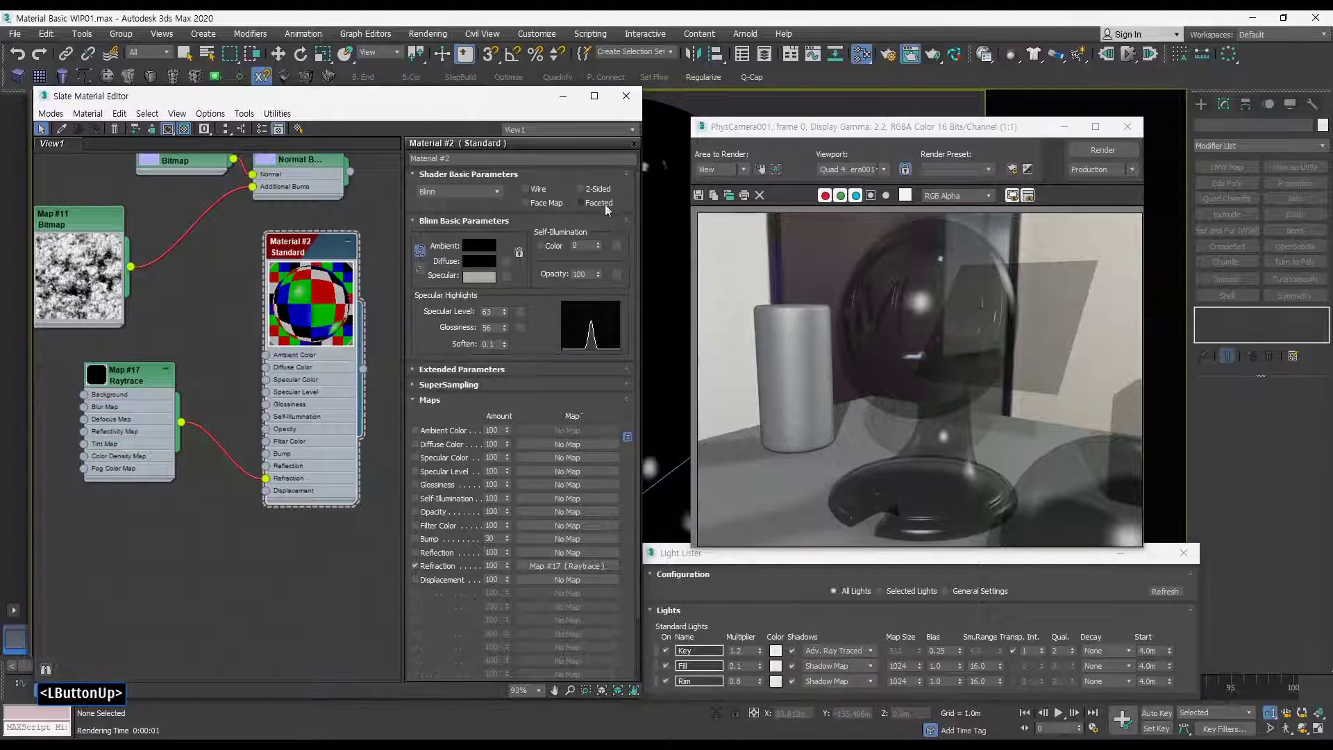
left_click(107, 375)
double_click(163, 377)
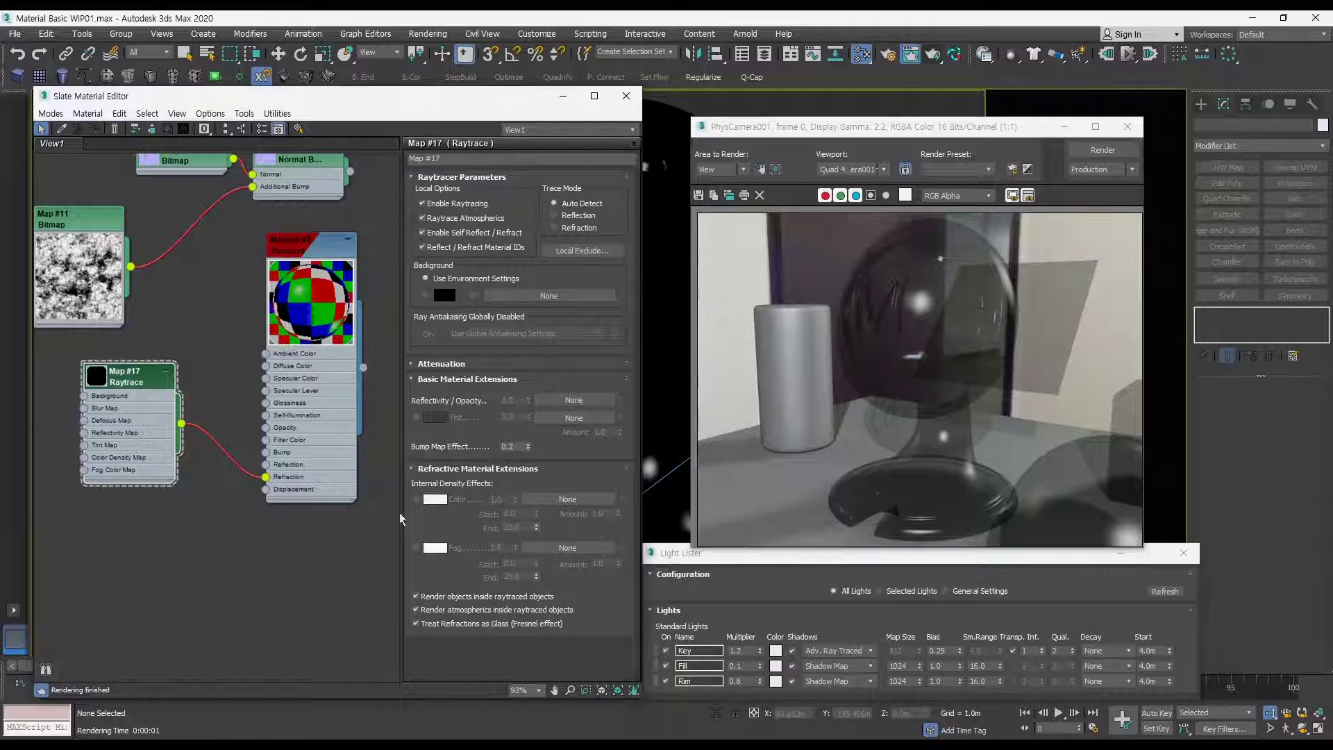
left_click(1102, 149)
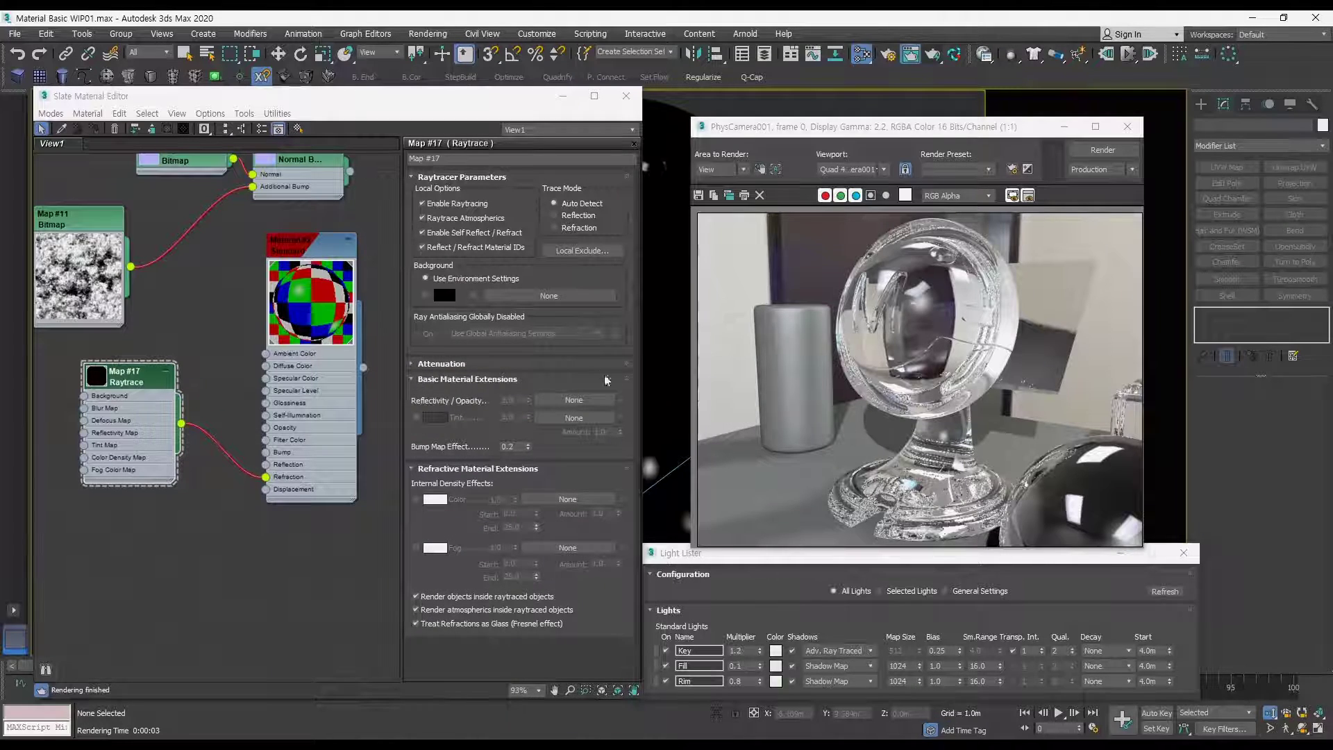
Step: Set Material #2's Refraction map amount to 4 and render the camera view
left_click(341, 275)
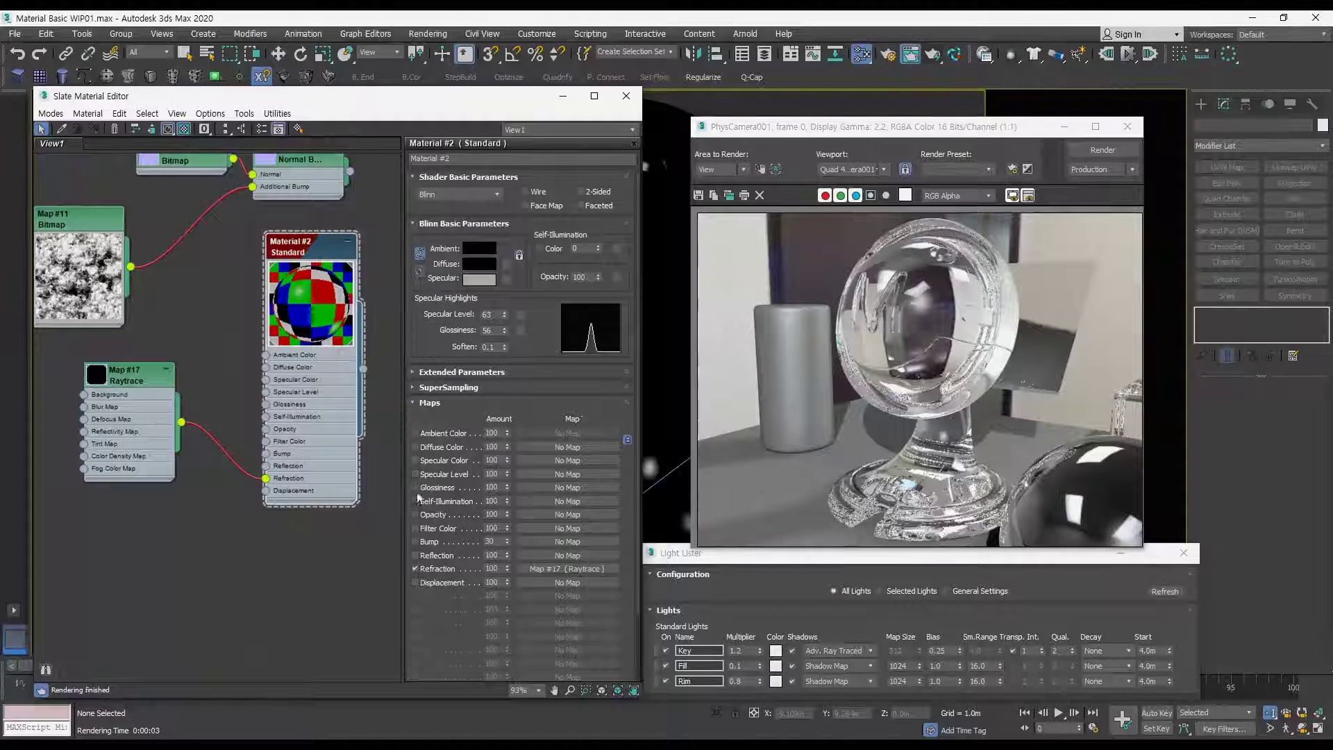
double_click(135, 384)
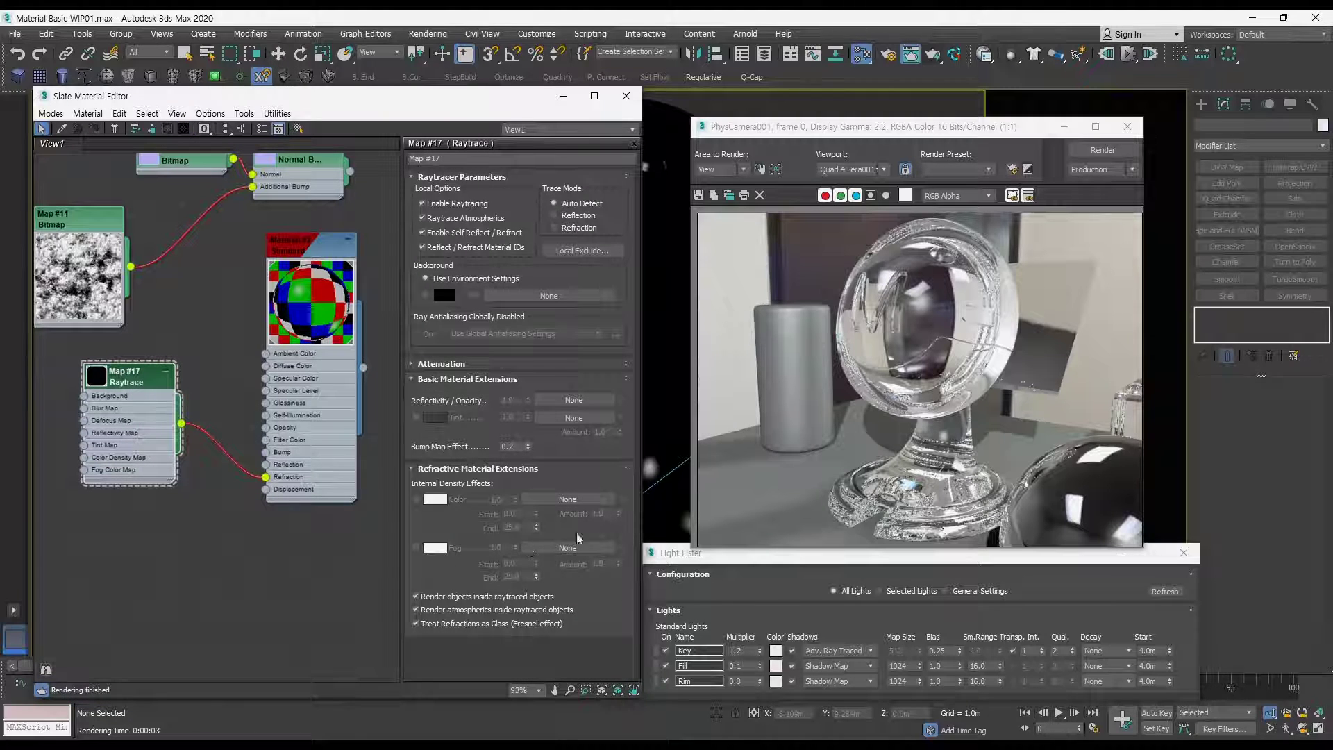
double_click(318, 248)
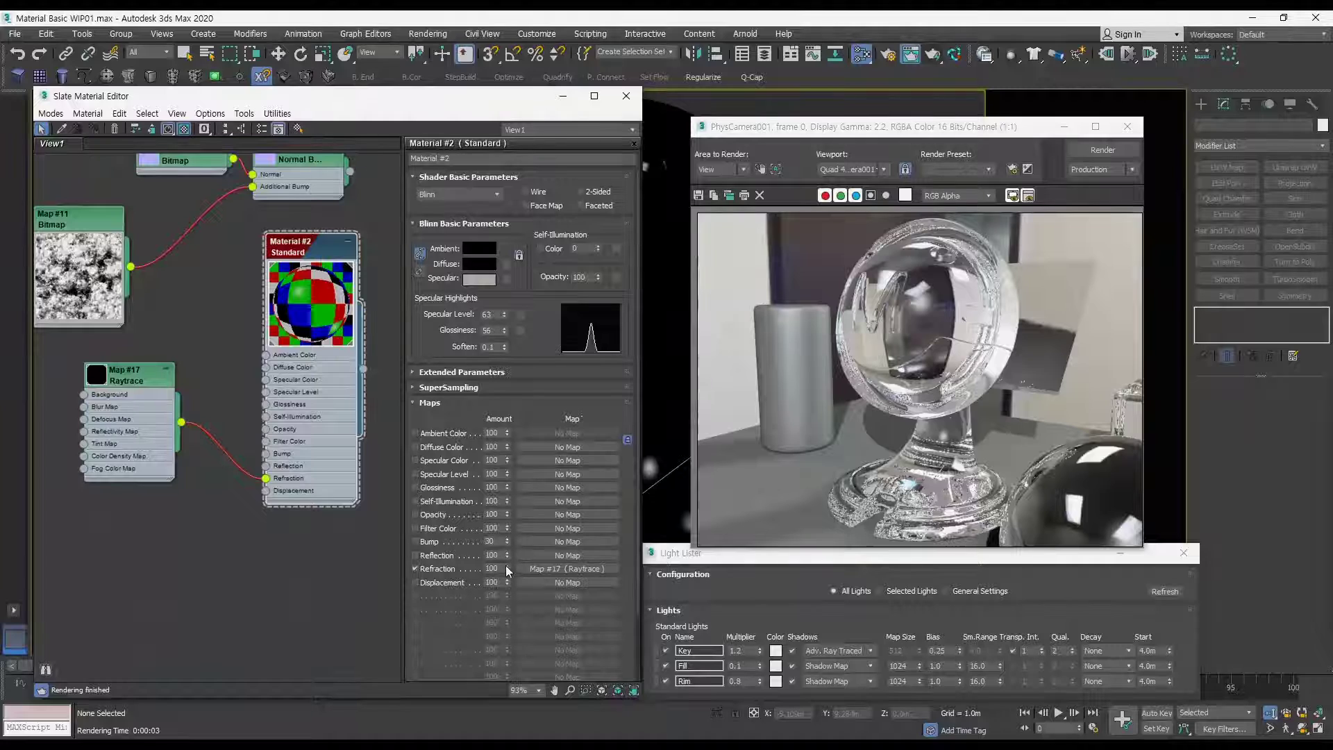
left_click_drag(507, 570, 507, 597)
left_click(1099, 151)
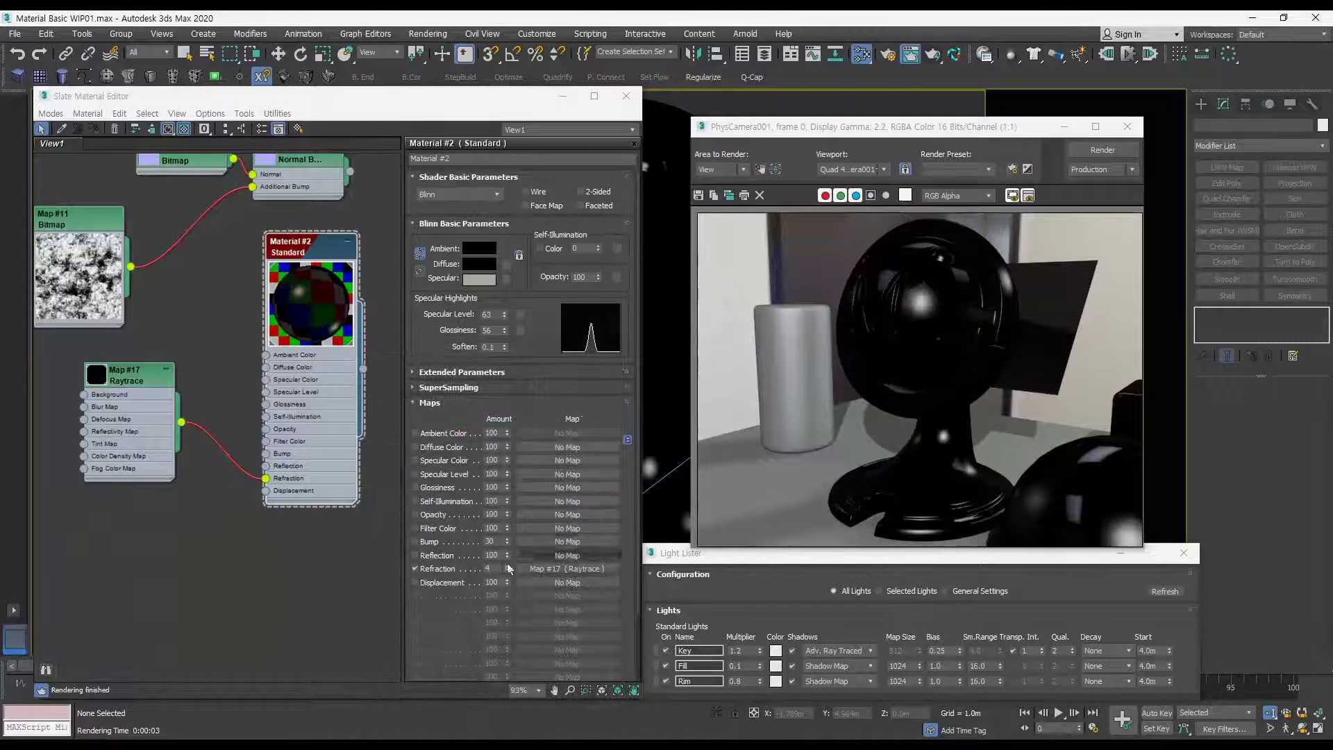
Step: Render the camera view with Material #2's Refraction amount at 70, and again with it at 20
left_click_drag(508, 568, 508, 552)
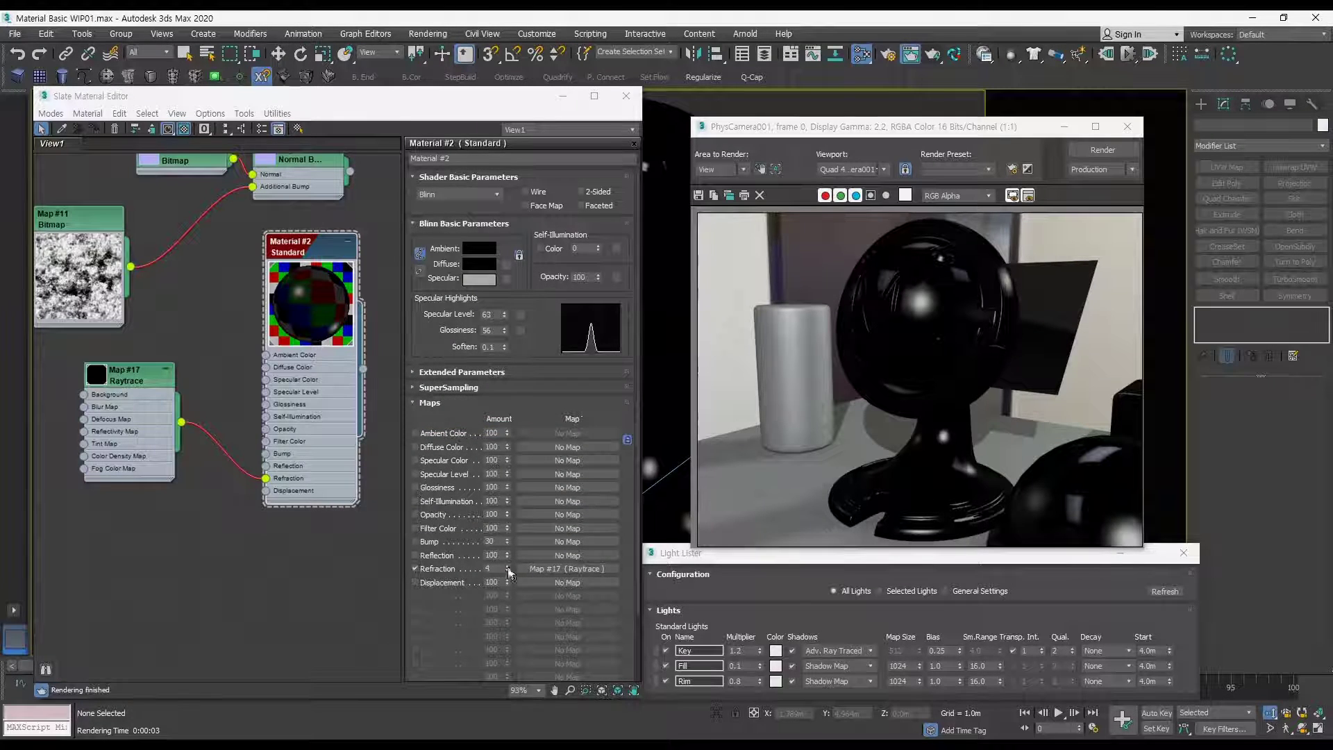
left_click(1098, 151)
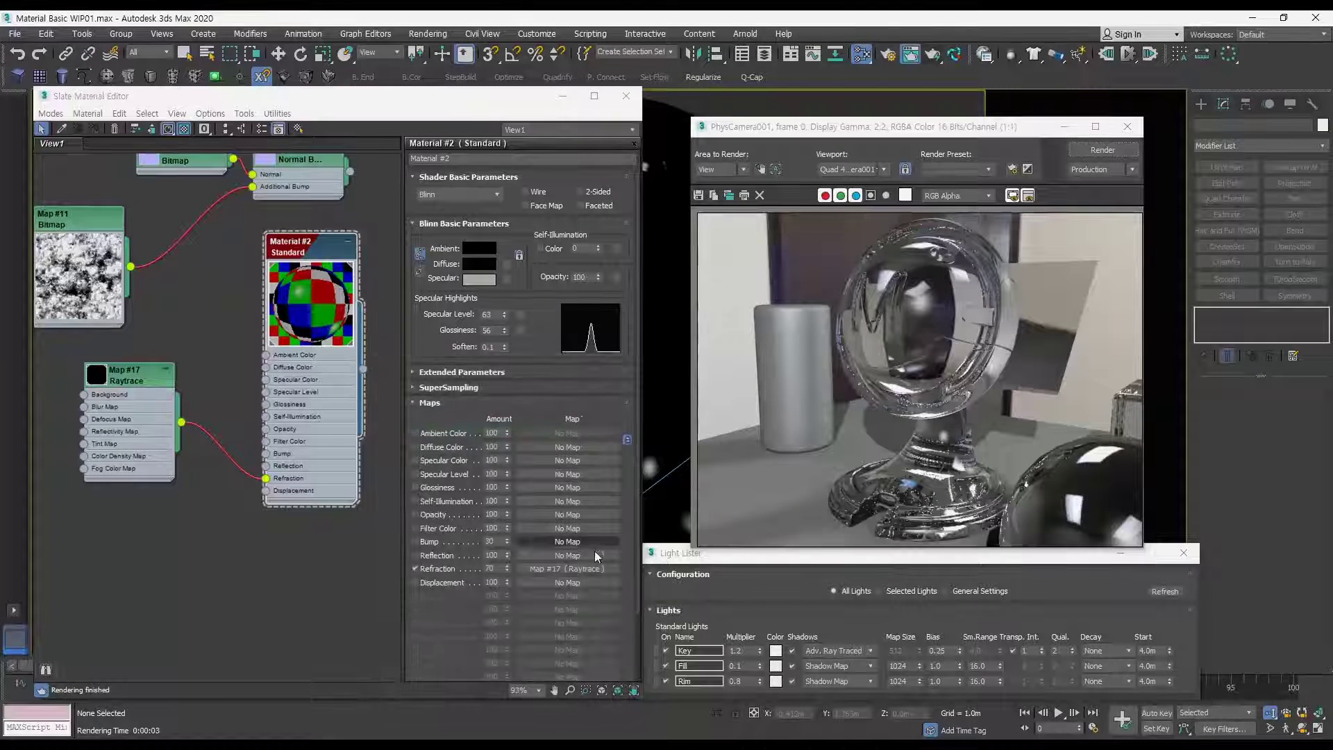
left_click_drag(507, 569, 505, 604)
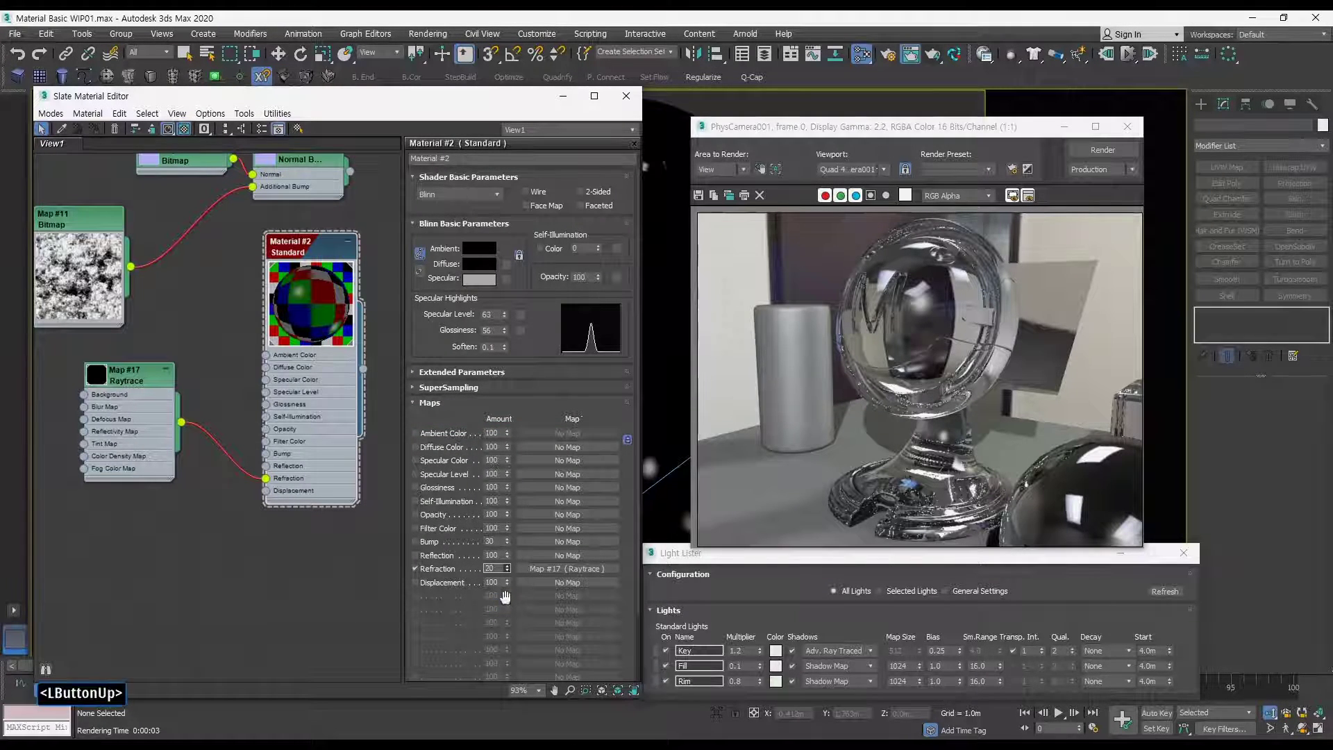
left_click(1102, 150)
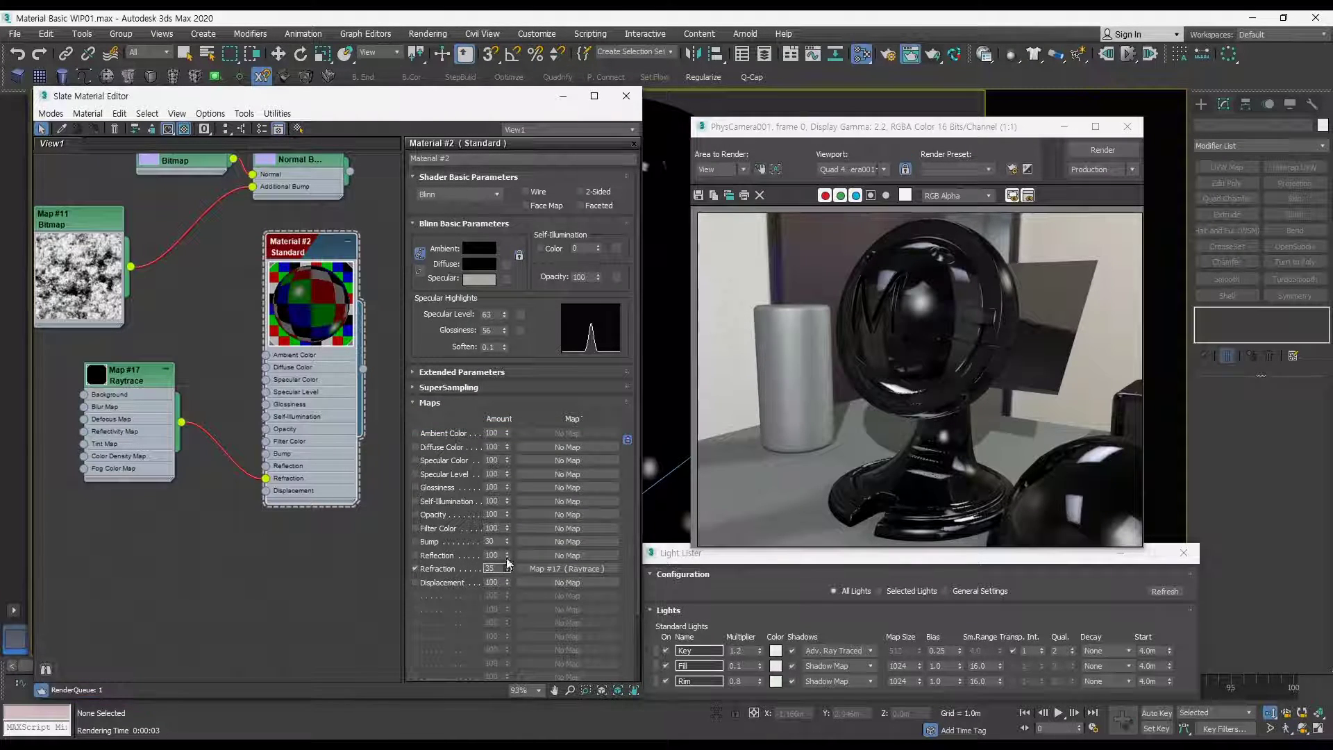
Step: Set Material #2's Refraction map amount to 100 and render the camera view
right_click(506, 568)
left_click(526, 286)
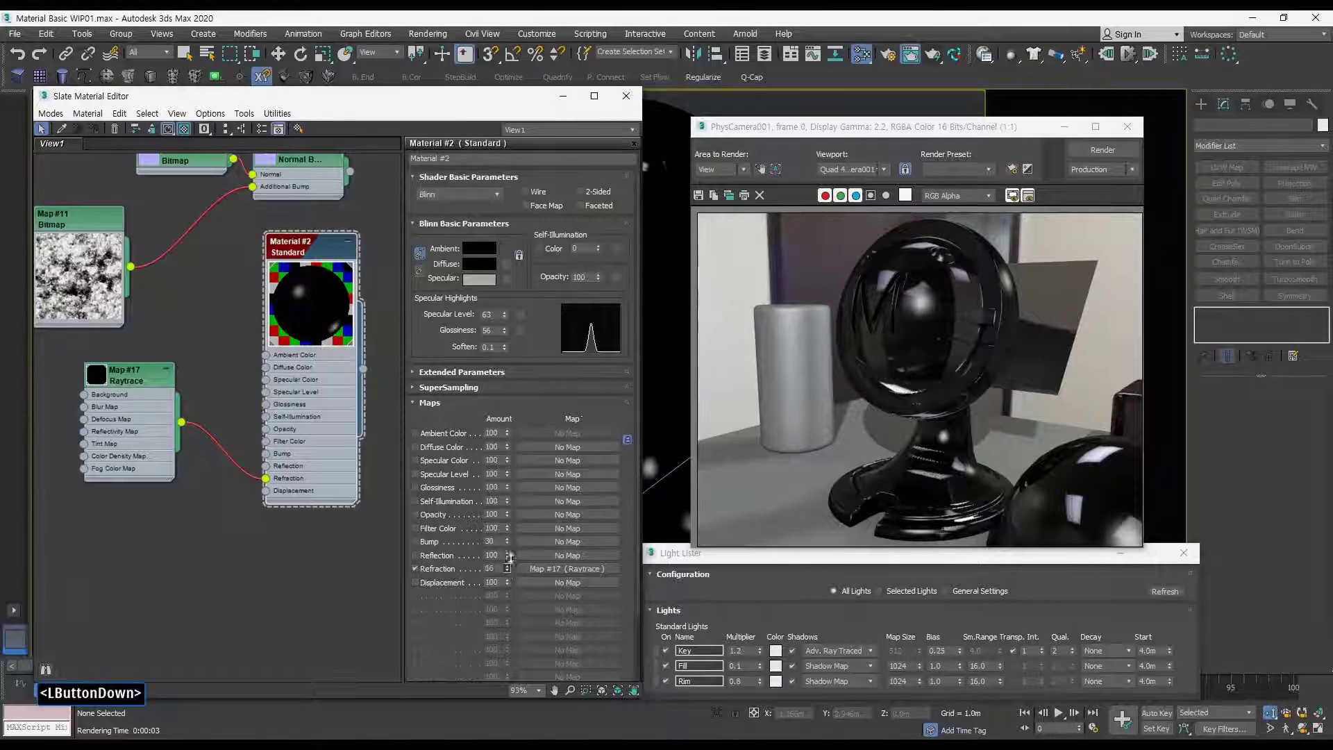
left_click_drag(509, 558, 577, 399)
left_click(1102, 150)
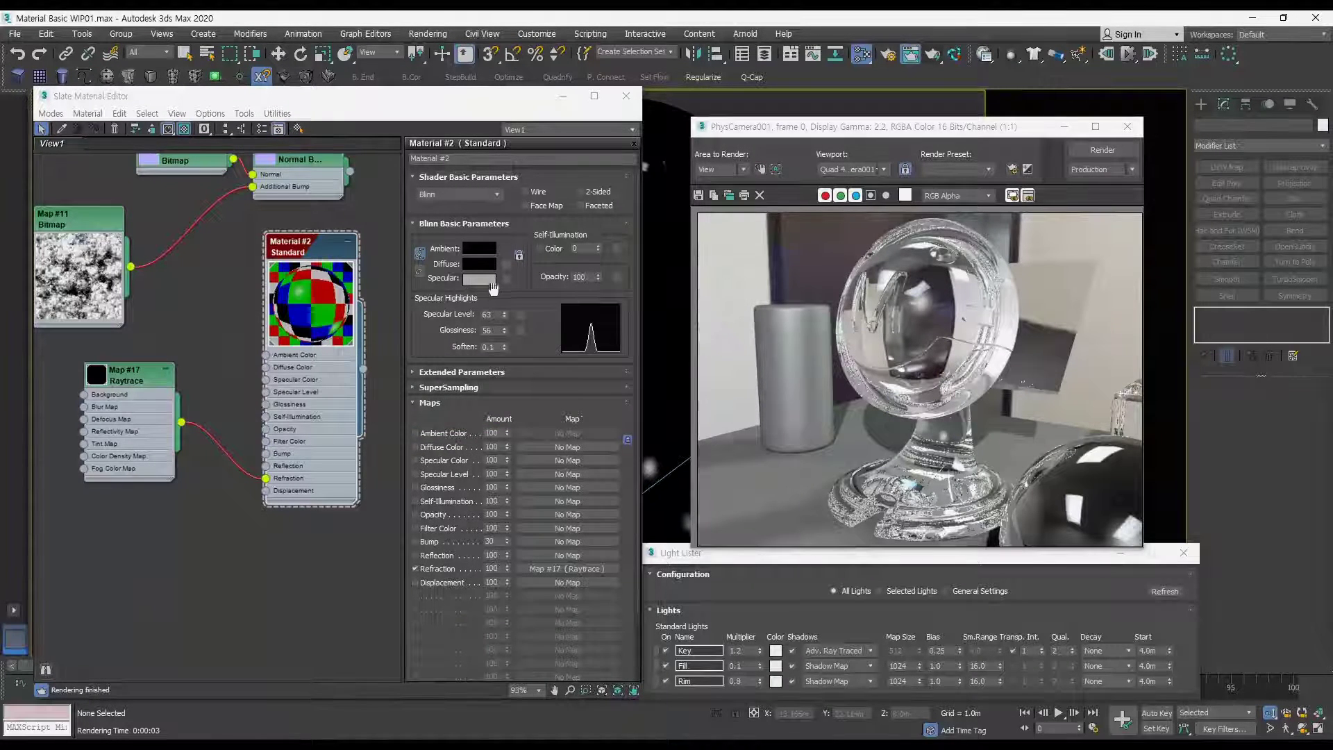
Step: Keep Material #2's Diffuse color black, set its Refraction map amount to 78, and render the camera view
left_click(484, 265)
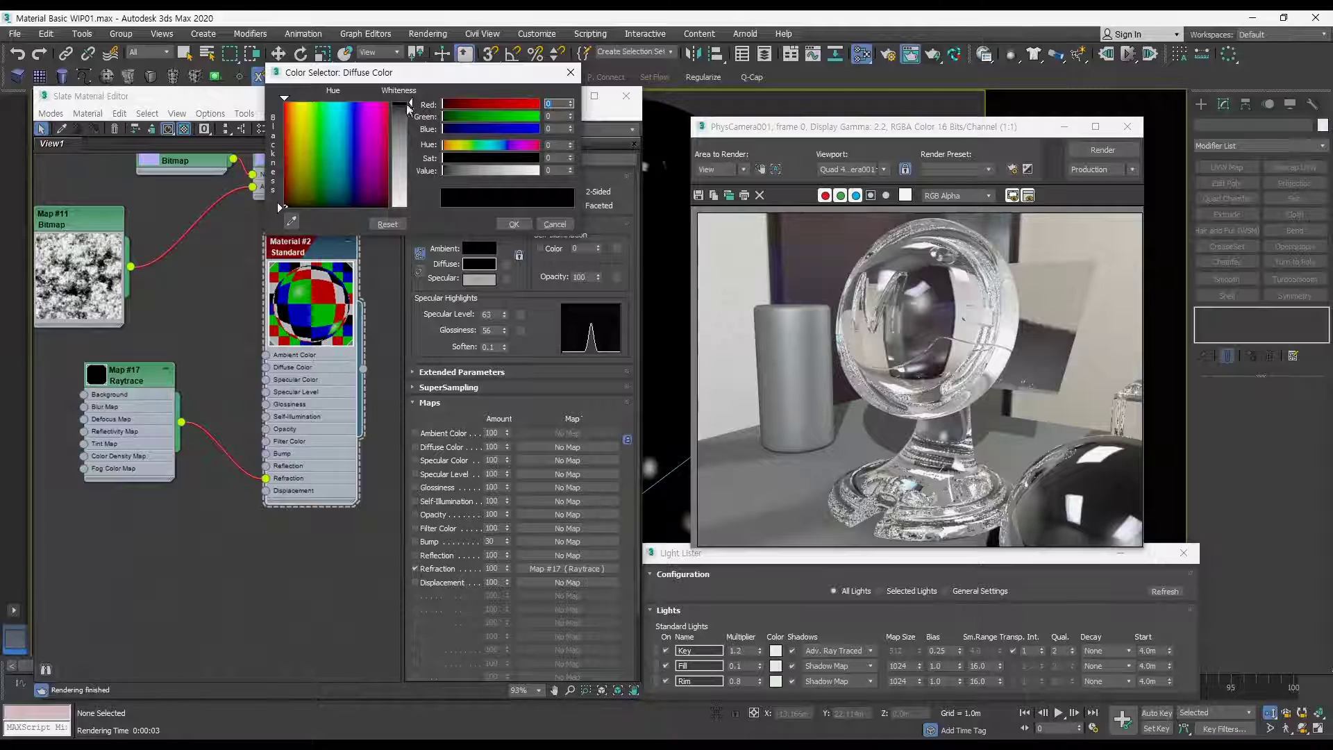
left_click(513, 224)
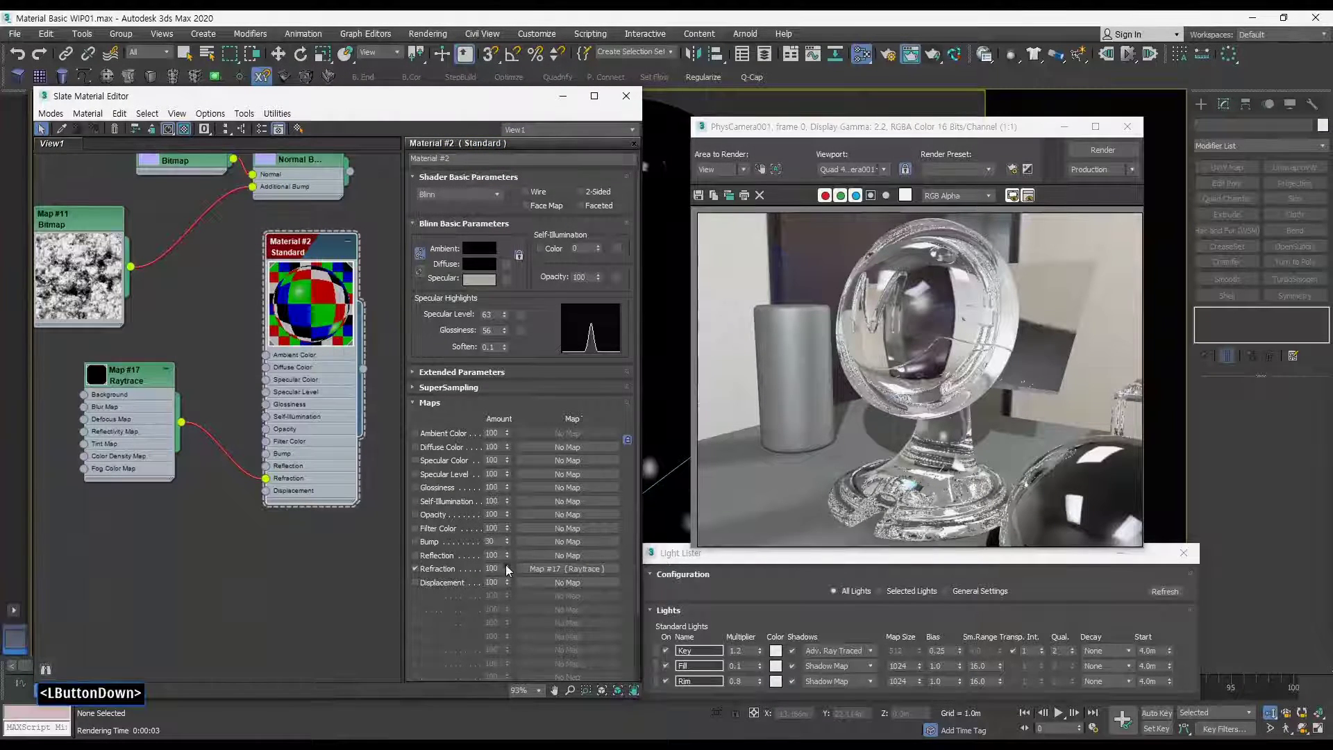
left_click_drag(506, 565, 506, 579)
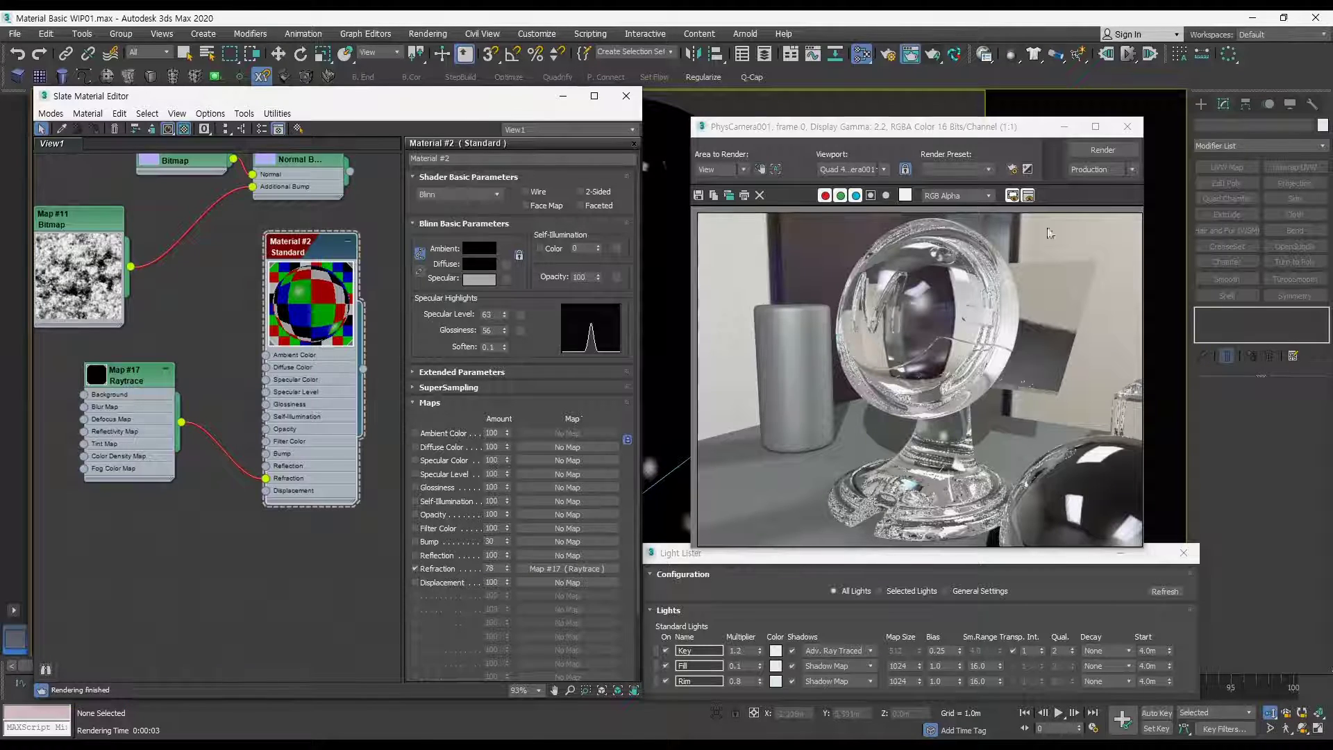
left_click(1104, 151)
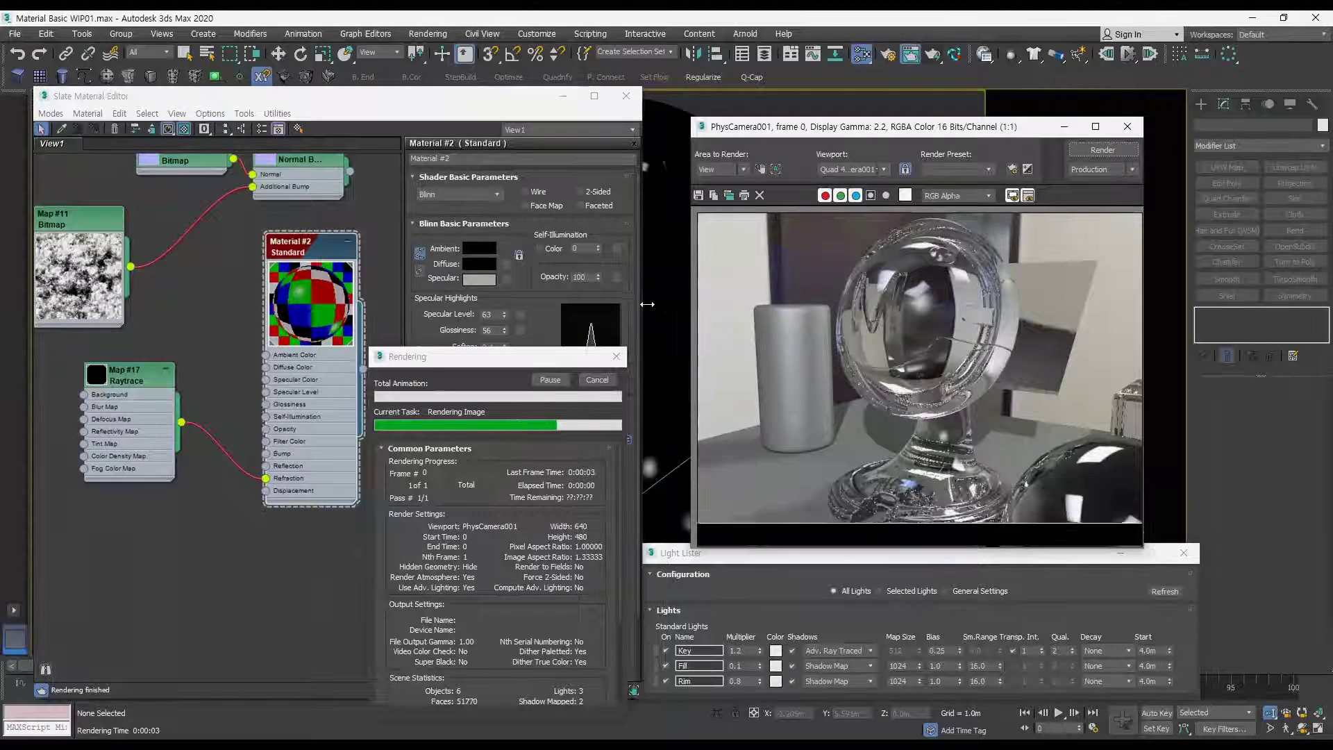
Step: Set Material #2's Diffuse color to dark brown, about Red 22, Green 10, Blue 0, and render the camera view
left_click(472, 262)
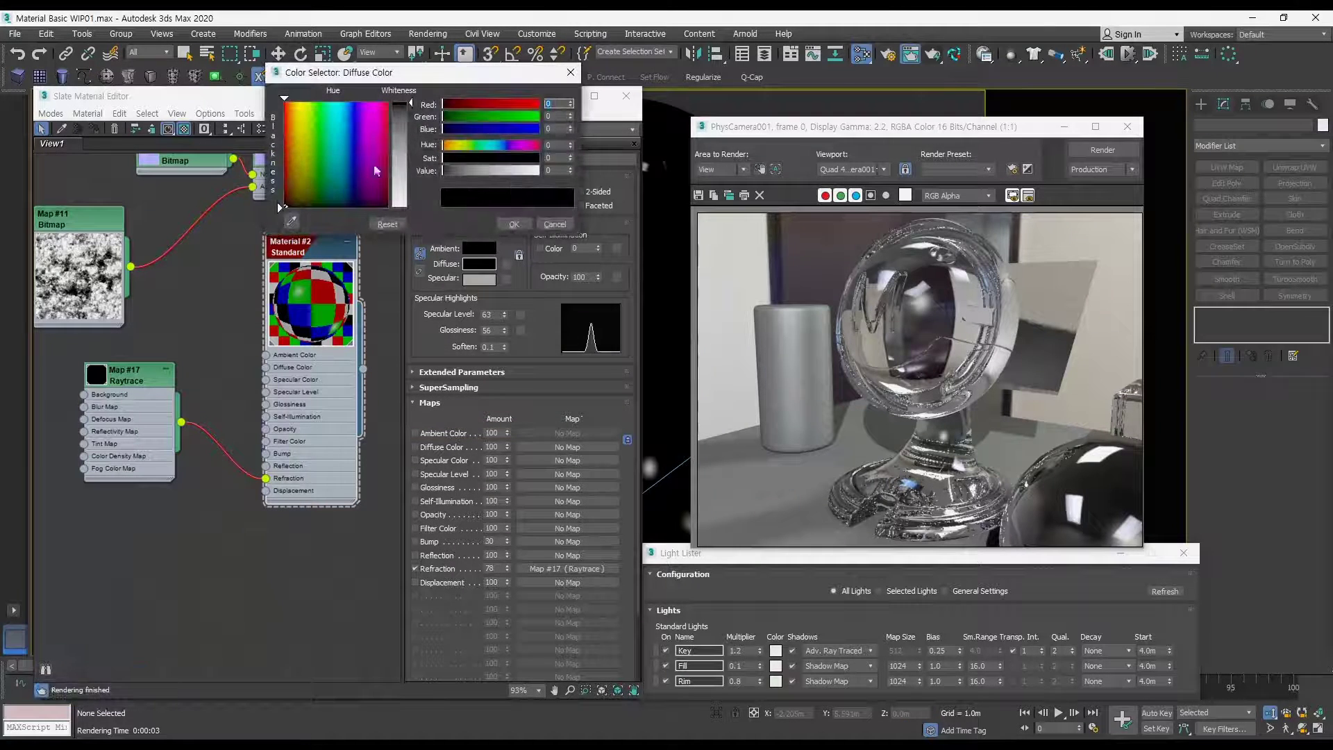
left_click_drag(308, 199, 292, 199)
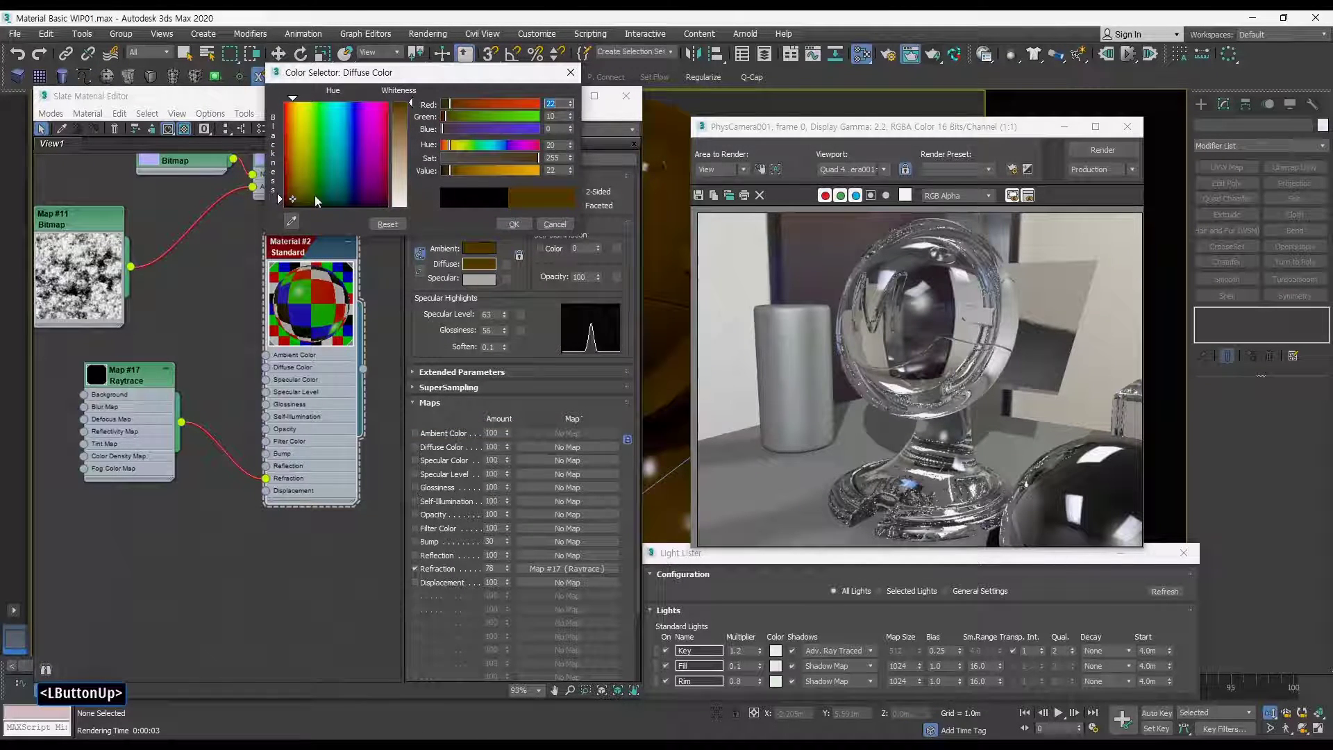
left_click(514, 225)
left_click(1103, 149)
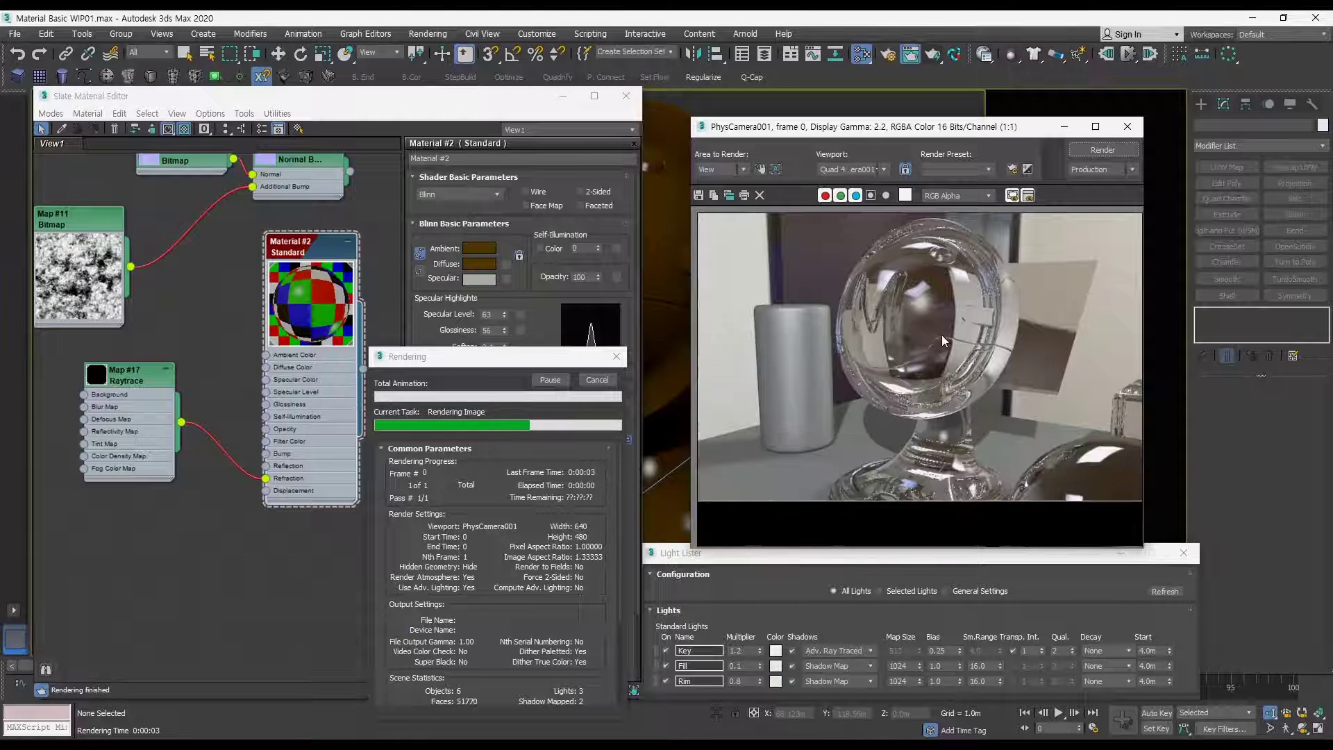
Step: Set Material #2's Diffuse color back to black and raise its Refraction map amount
left_click(479, 264)
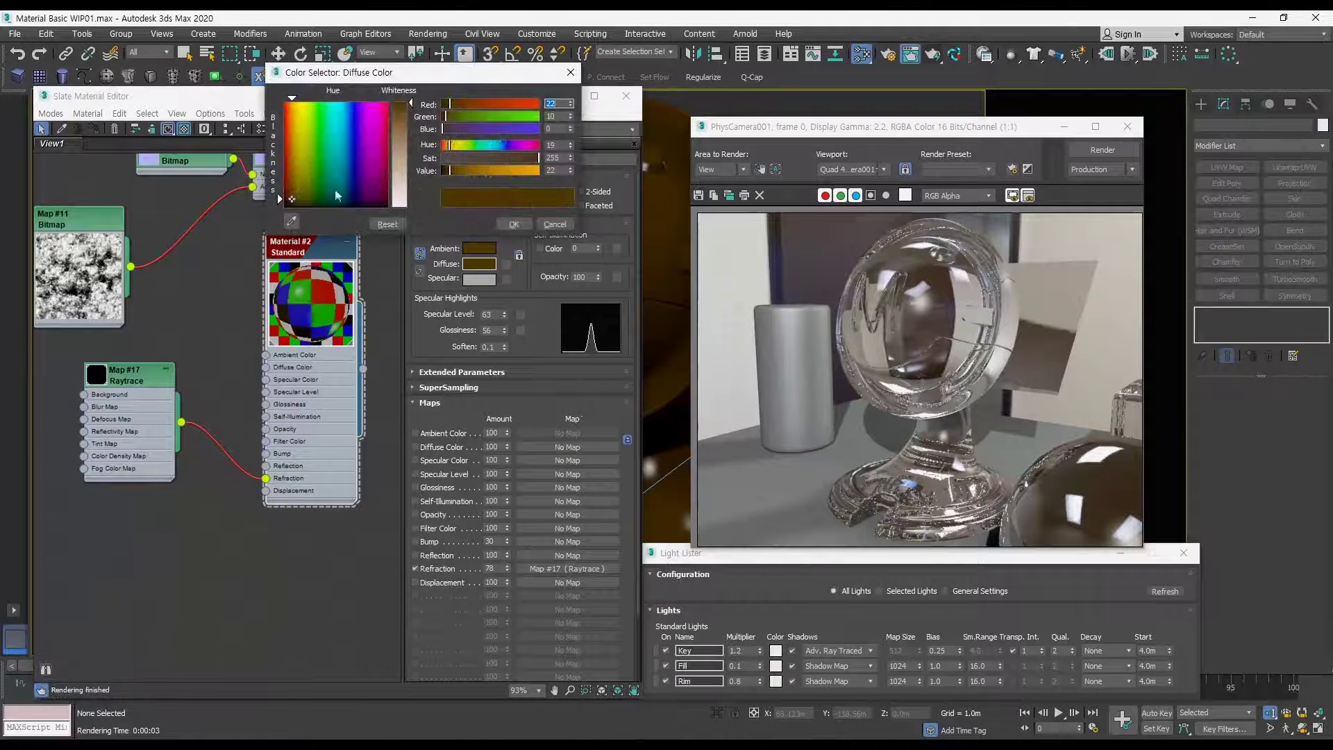
left_click_drag(336, 197, 336, 206)
left_click(514, 224)
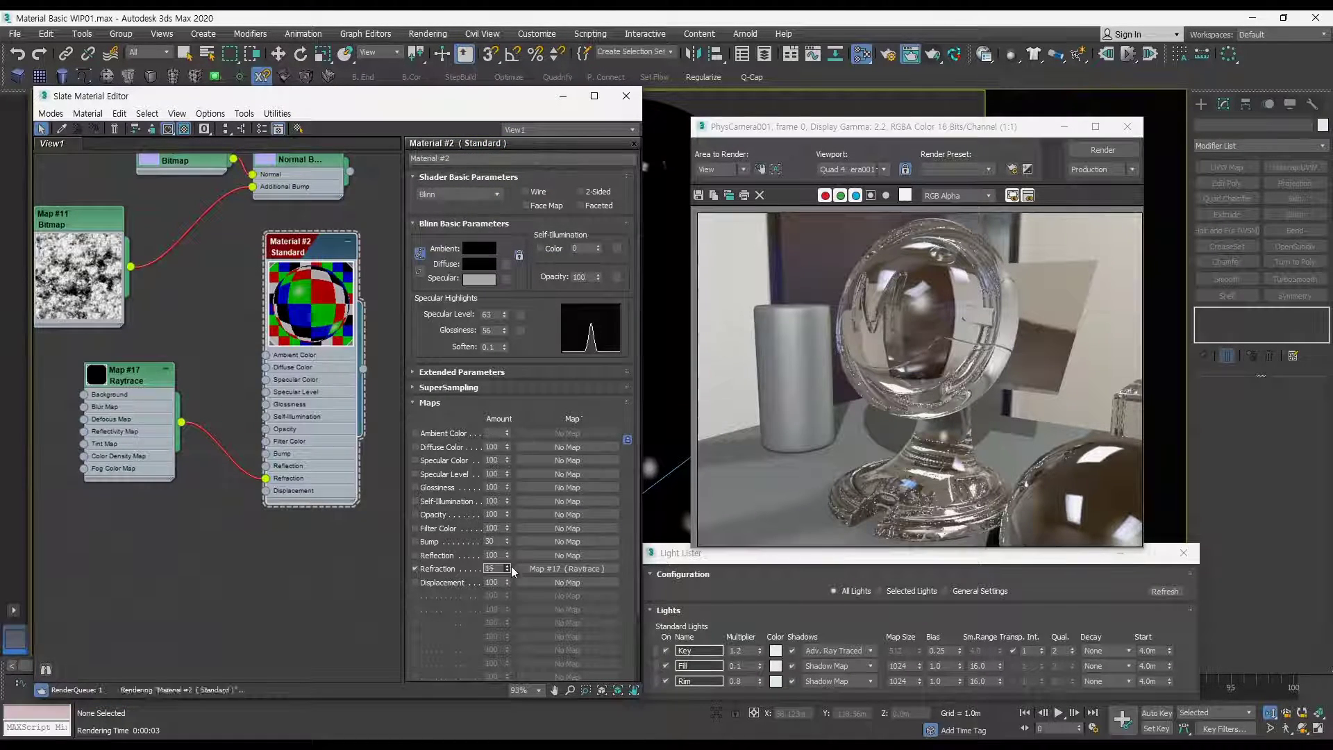
Step: Enable the Color internal density effect on Map #17 Raytrace, set its color to light blue, and render the camera view
double_click(153, 389)
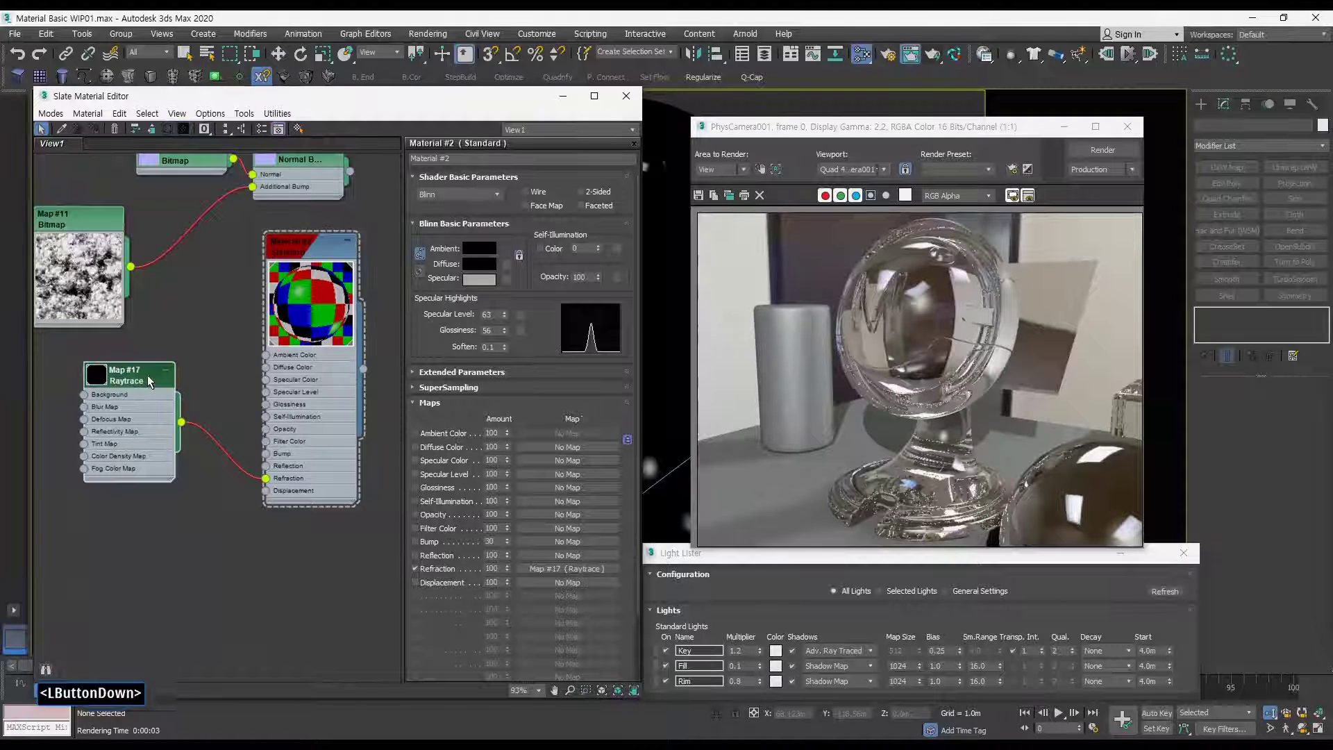
left_click(431, 499)
left_click(416, 500)
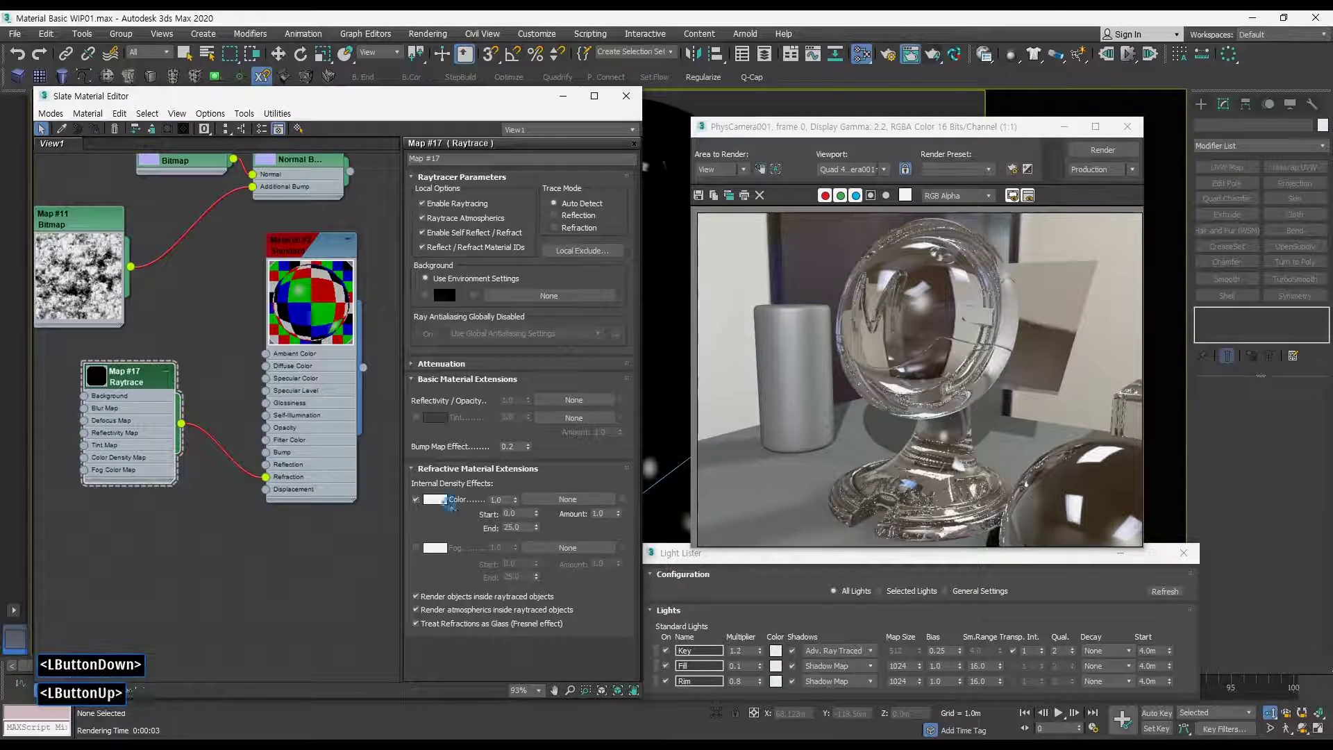
left_click(439, 500)
left_click(347, 116)
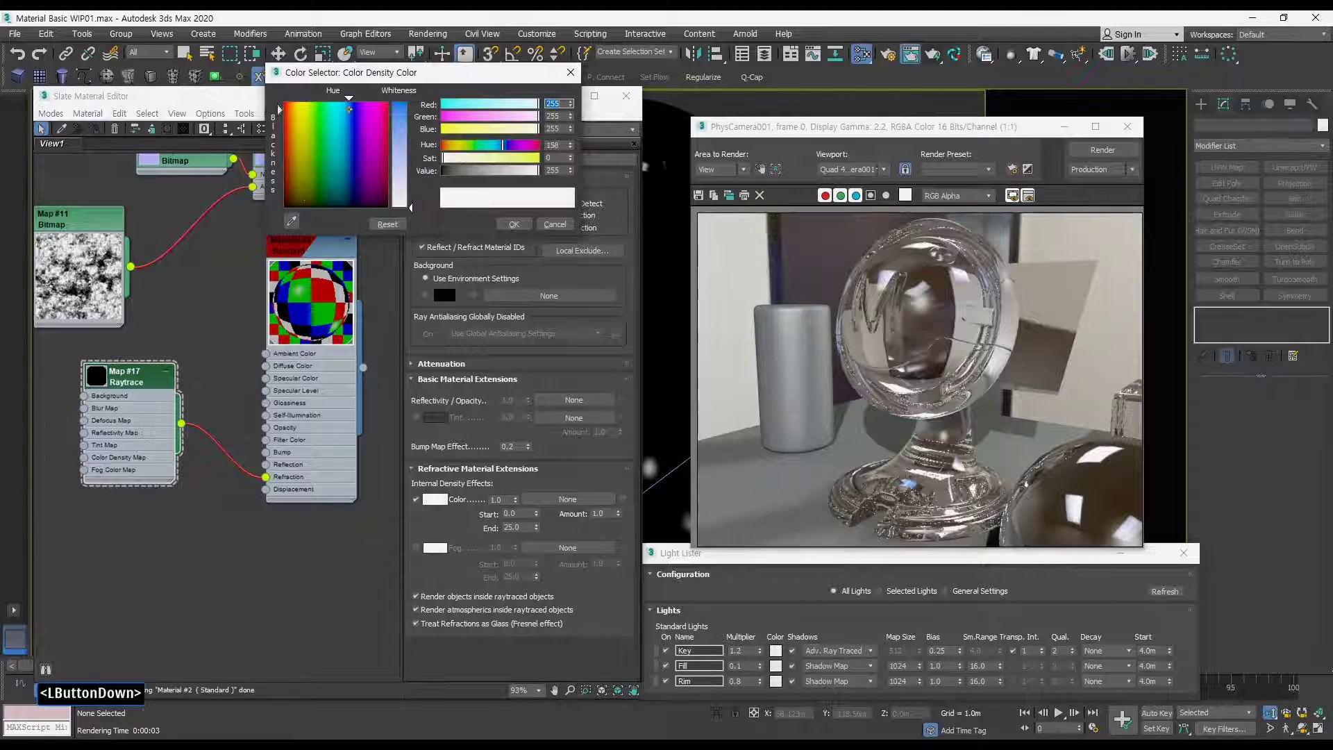
left_click(513, 224)
left_click(1103, 149)
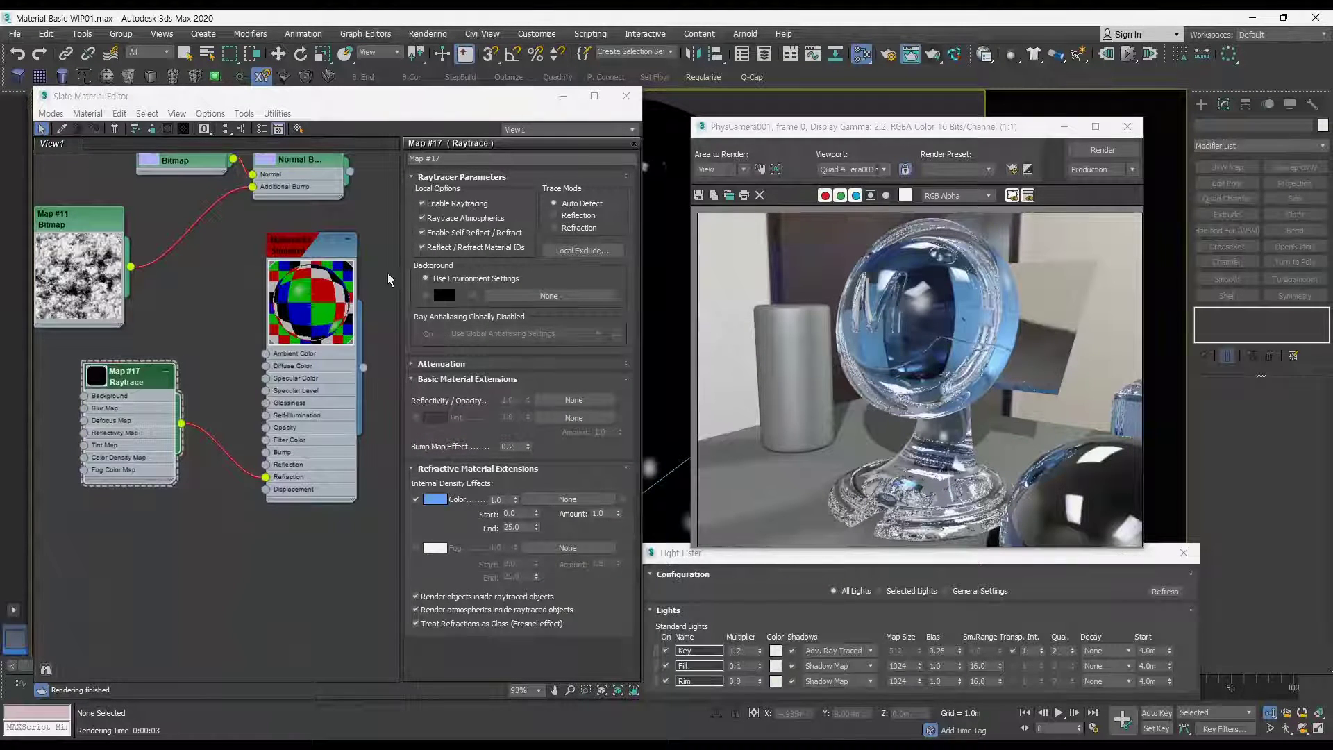
Step: Render the camera view with Material #2's Refraction amount at 84, and again with the amount raised, reopening Map #17's parameters
double_click(317, 252)
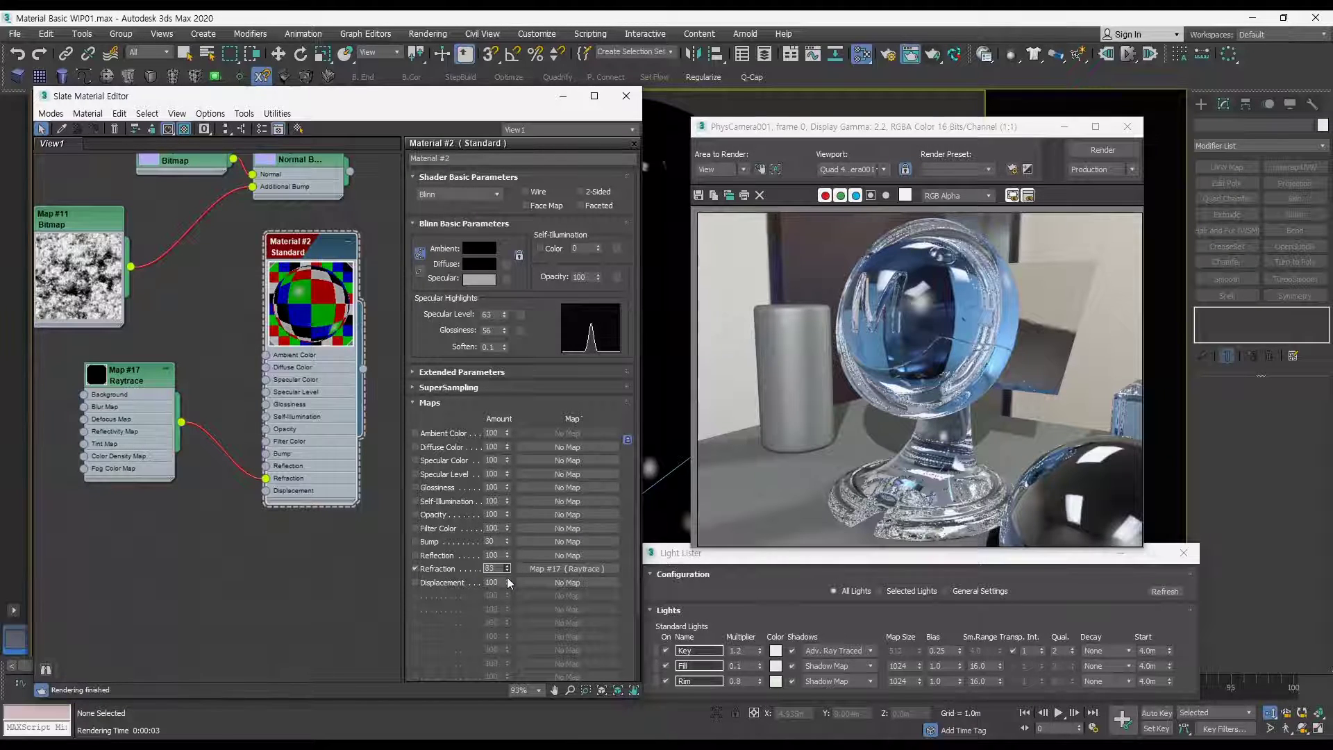
left_click(1108, 150)
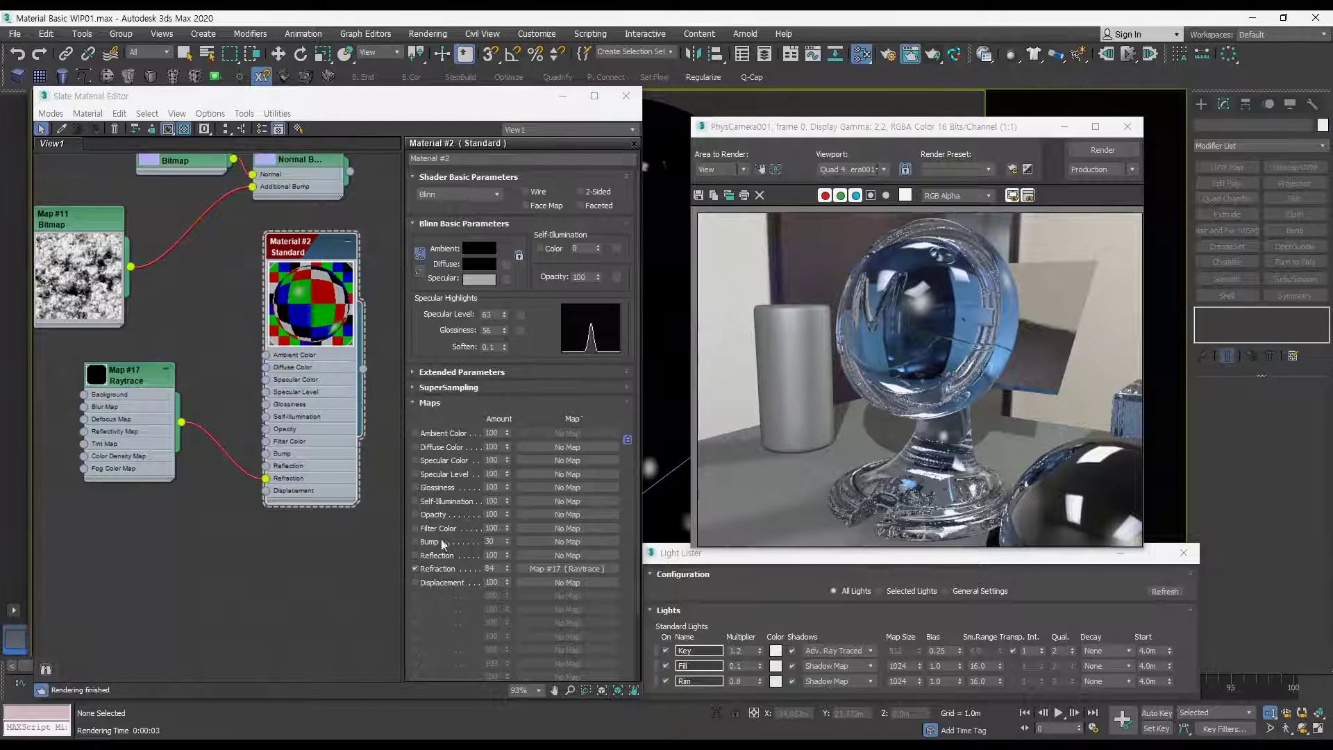
left_click_drag(510, 564, 510, 613)
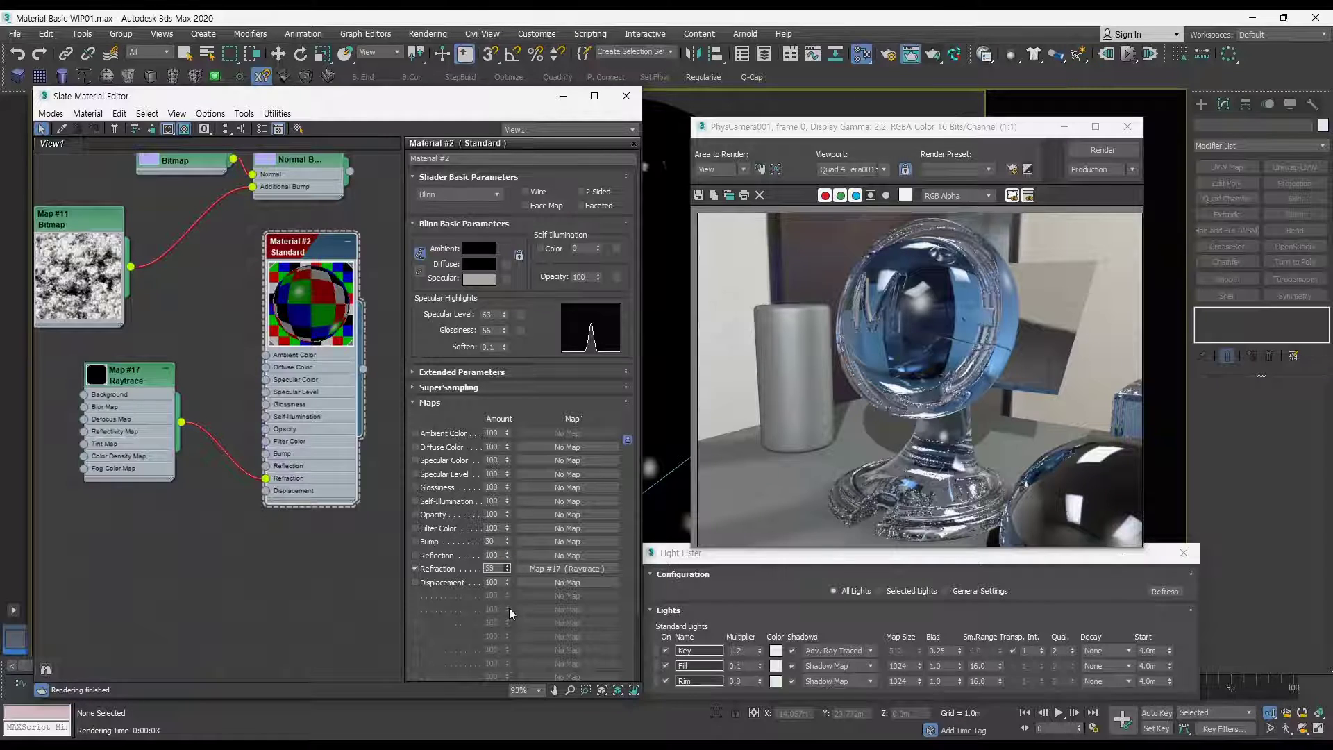
double_click(115, 380)
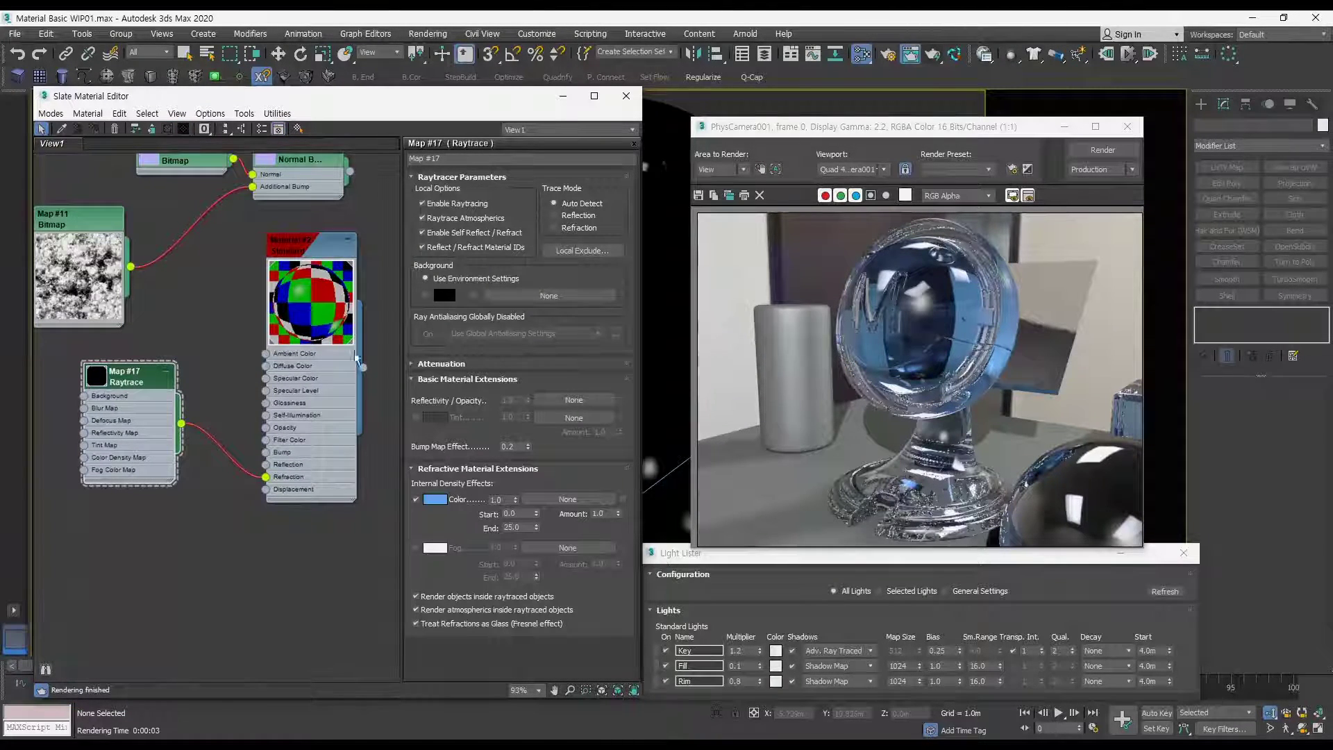
left_click(1088, 161)
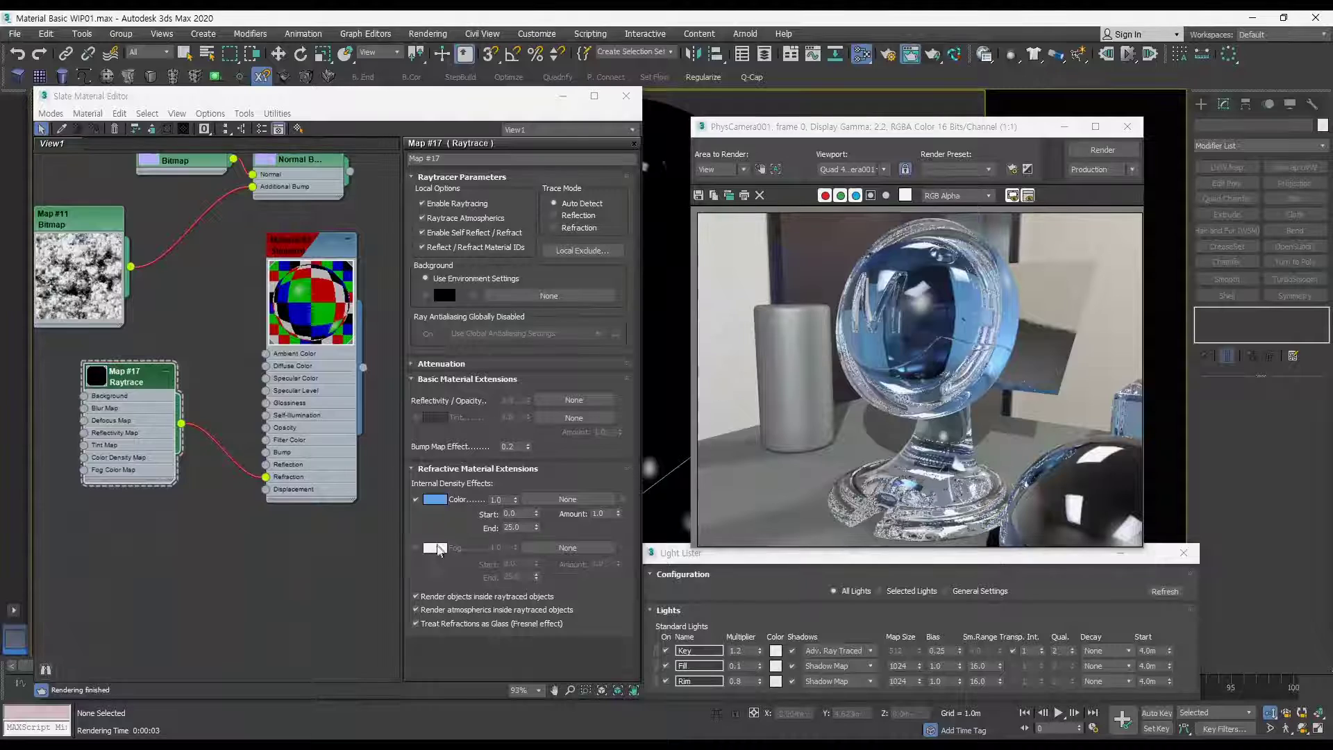
Step: Enable the Fog internal density effect on Map #17 and set the fog color to a muted teal
left_click(415, 547)
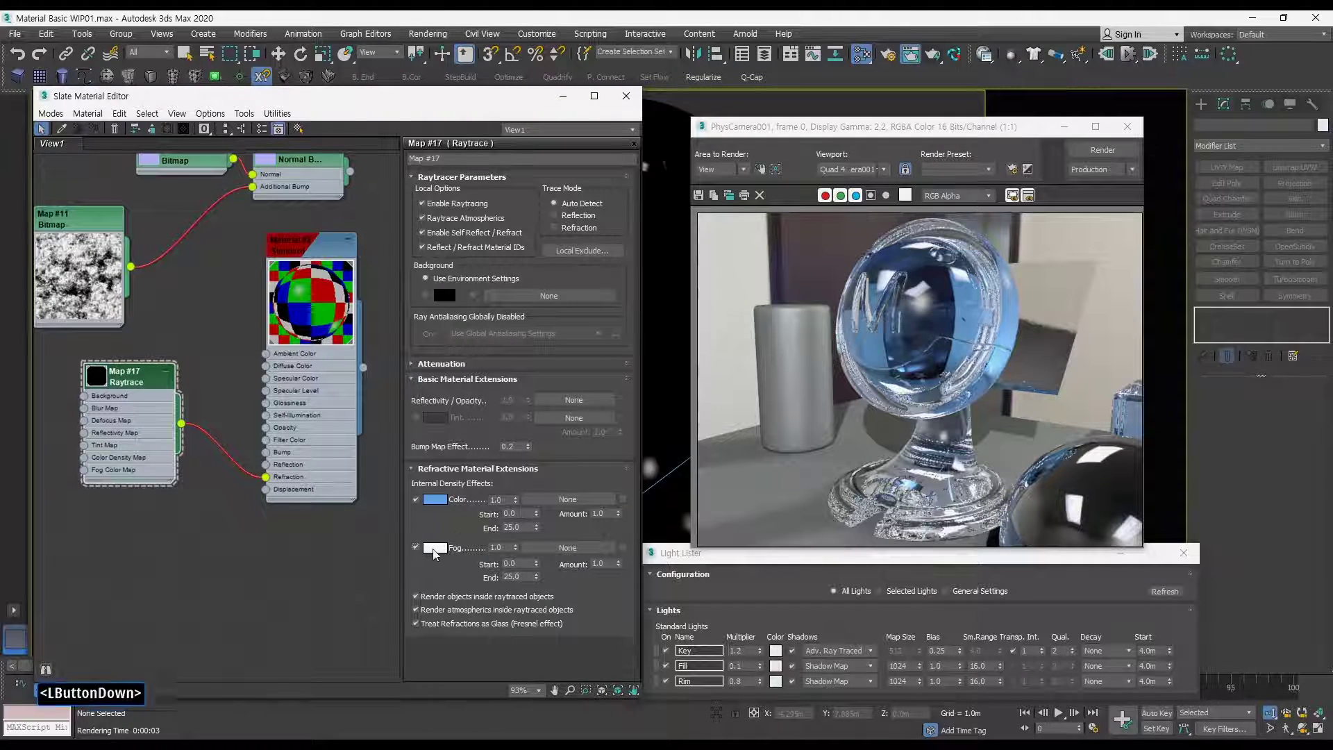
left_click(434, 547)
left_click(286, 203)
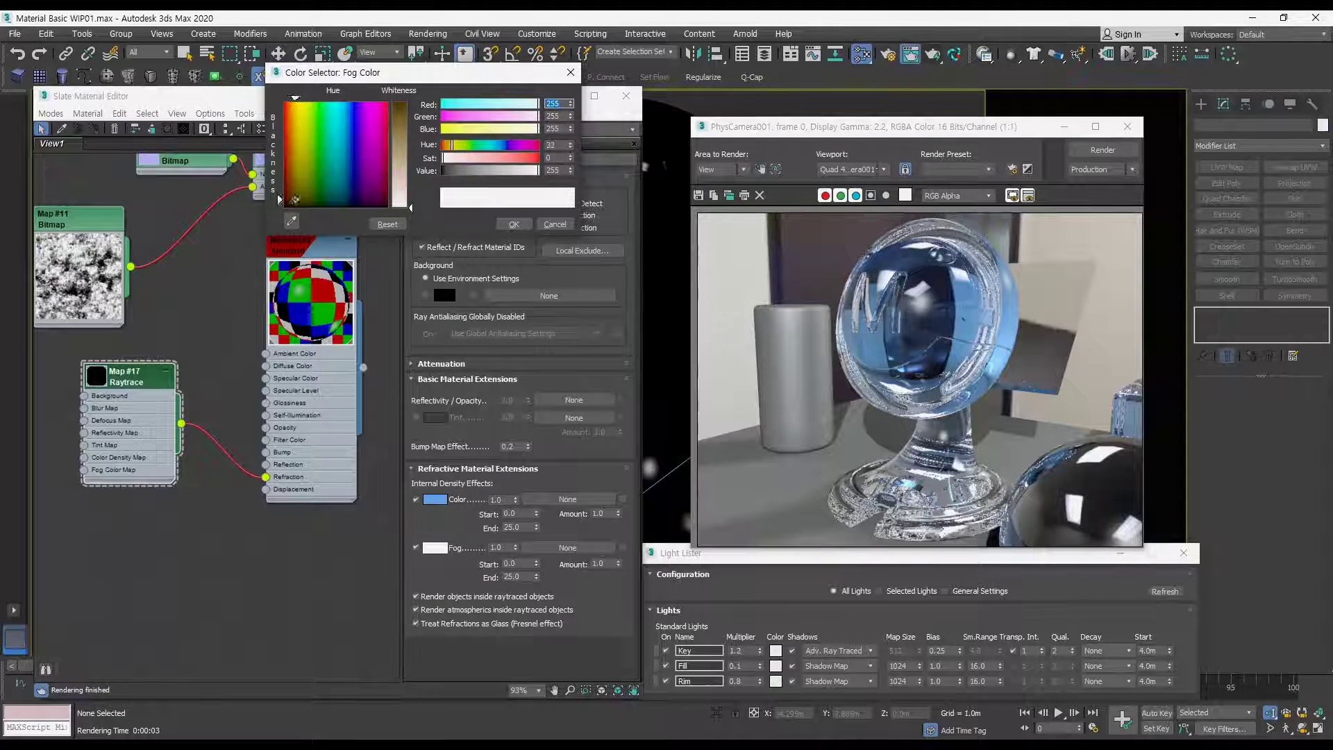
left_click_drag(344, 196, 345, 192)
mouse_move(366, 139)
left_mouse_down()
mouse_move(338, 151)
mouse_move(402, 120)
left_mouse_up()
left_click_drag(340, 159, 337, 171)
left_click(514, 224)
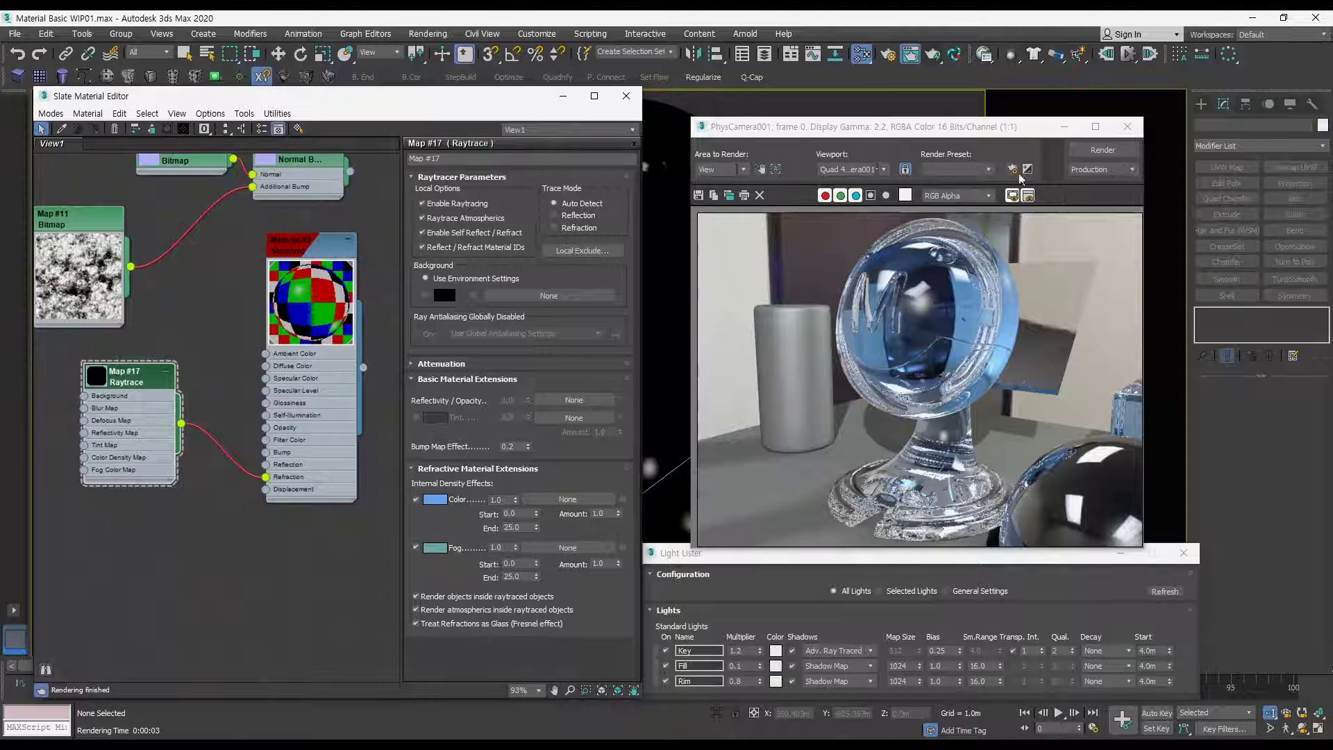
Step: Change Map #17's fog color to pink and render the camera view
left_click(441, 547)
left_click_drag(369, 122, 373, 115)
left_click(514, 224)
left_click(1103, 150)
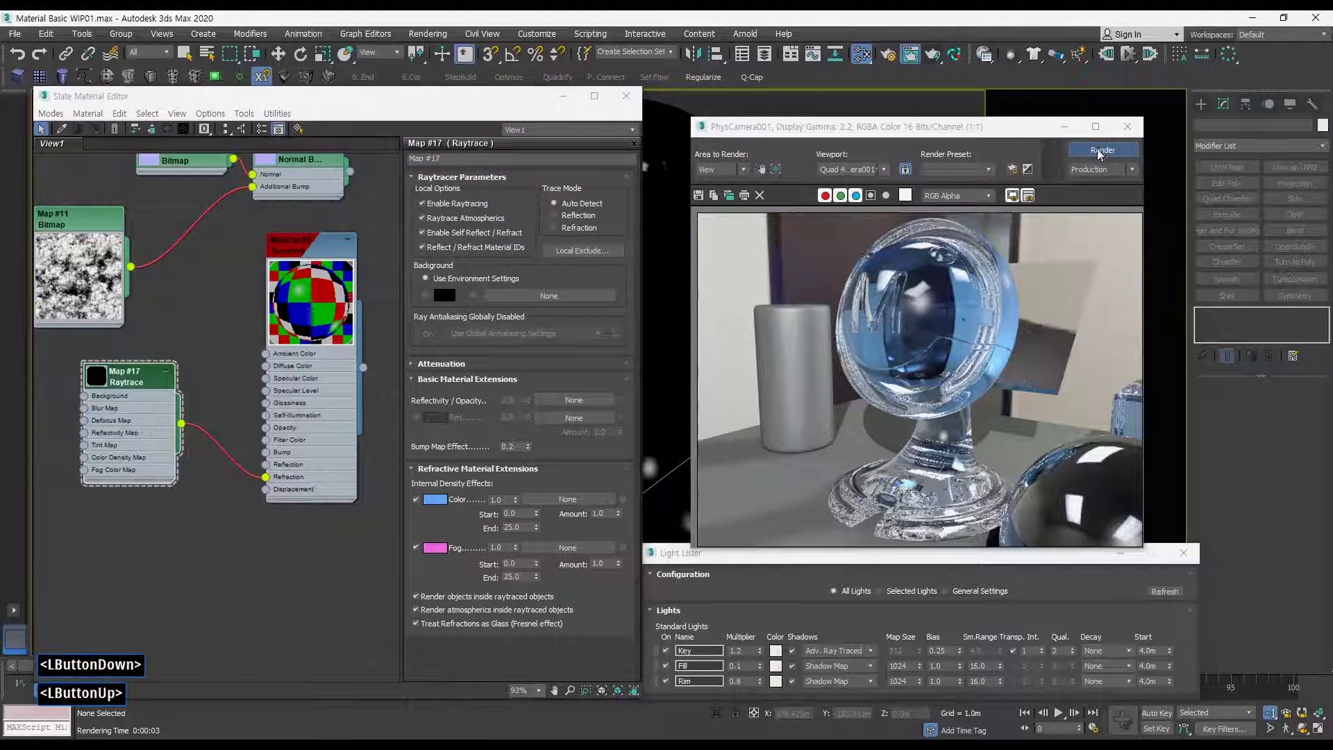
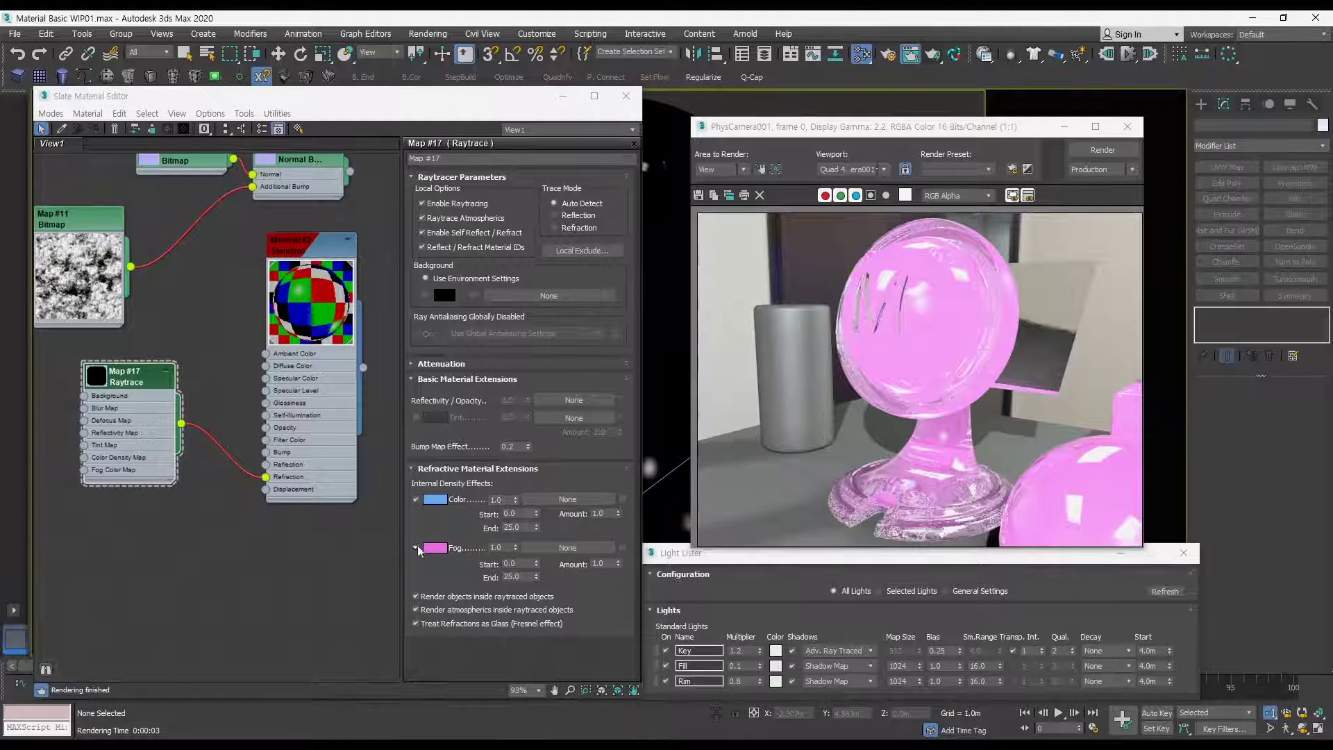
Step: Turn off Map #17's Fog effect, set its density Color to black, and render the camera view
left_click(1103, 150)
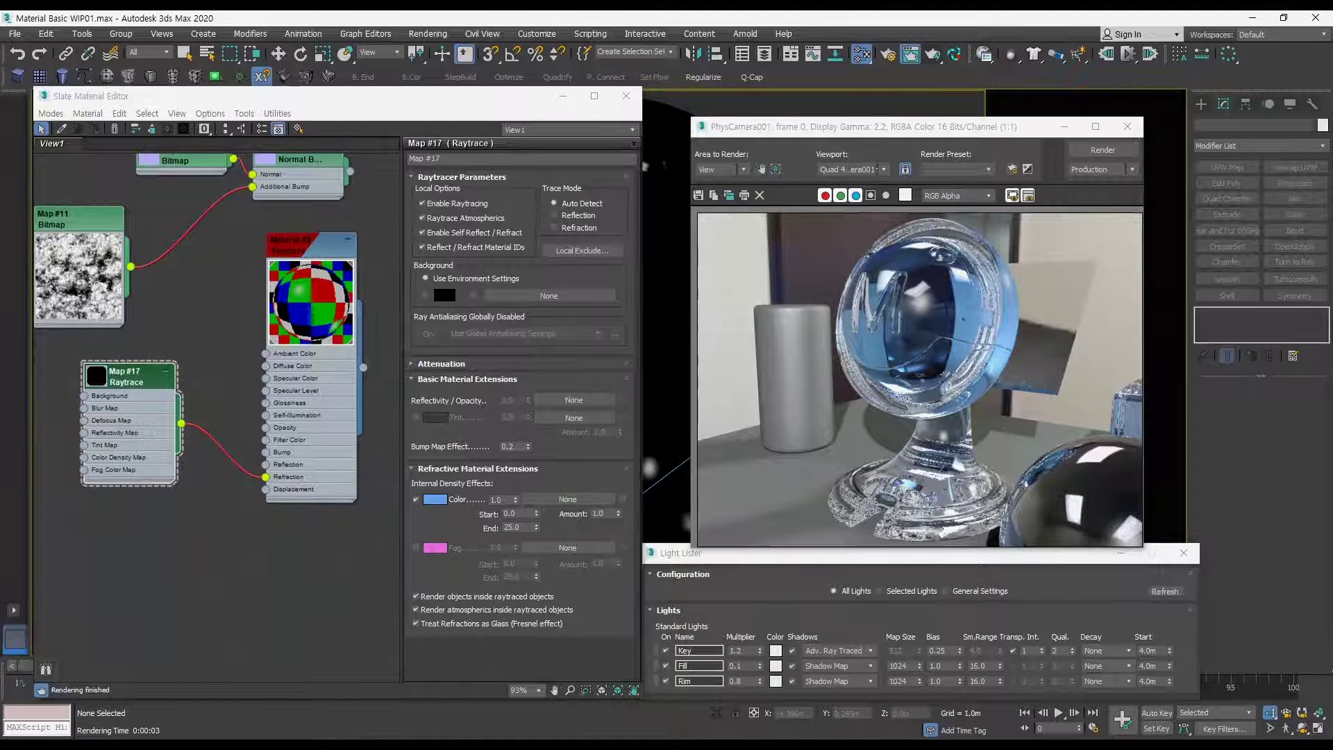
left_click(438, 500)
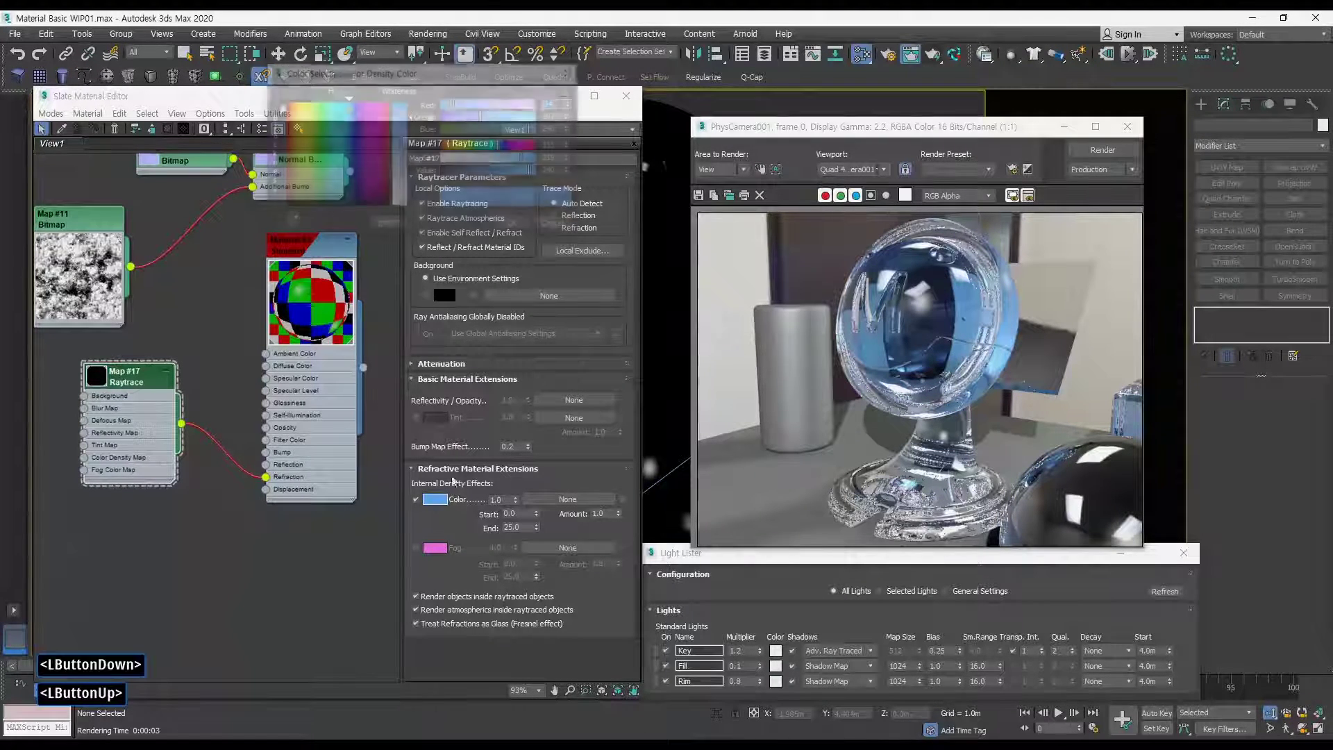
left_click(402, 153)
left_click(401, 103)
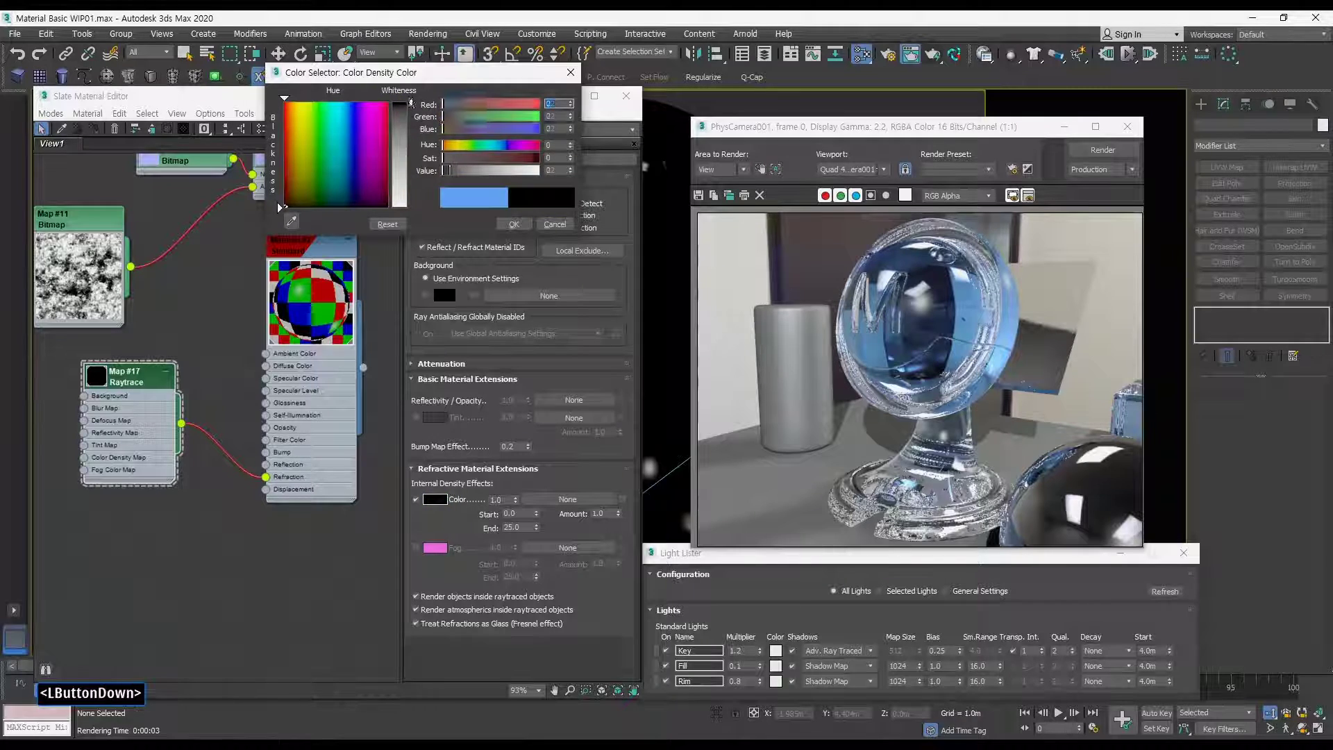
left_click(514, 225)
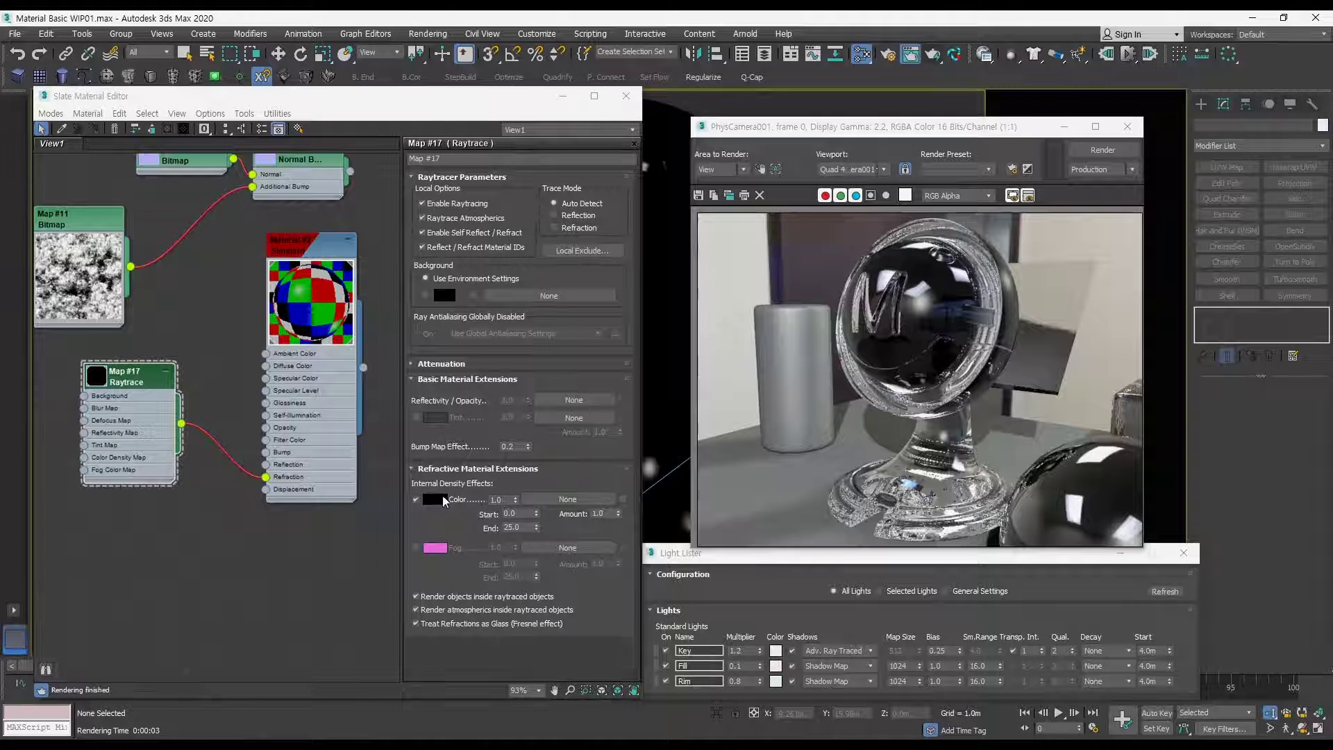
Step: Keep Map #17's density Color black, set its Amount to 0.31, and render the camera view
left_click(432, 499)
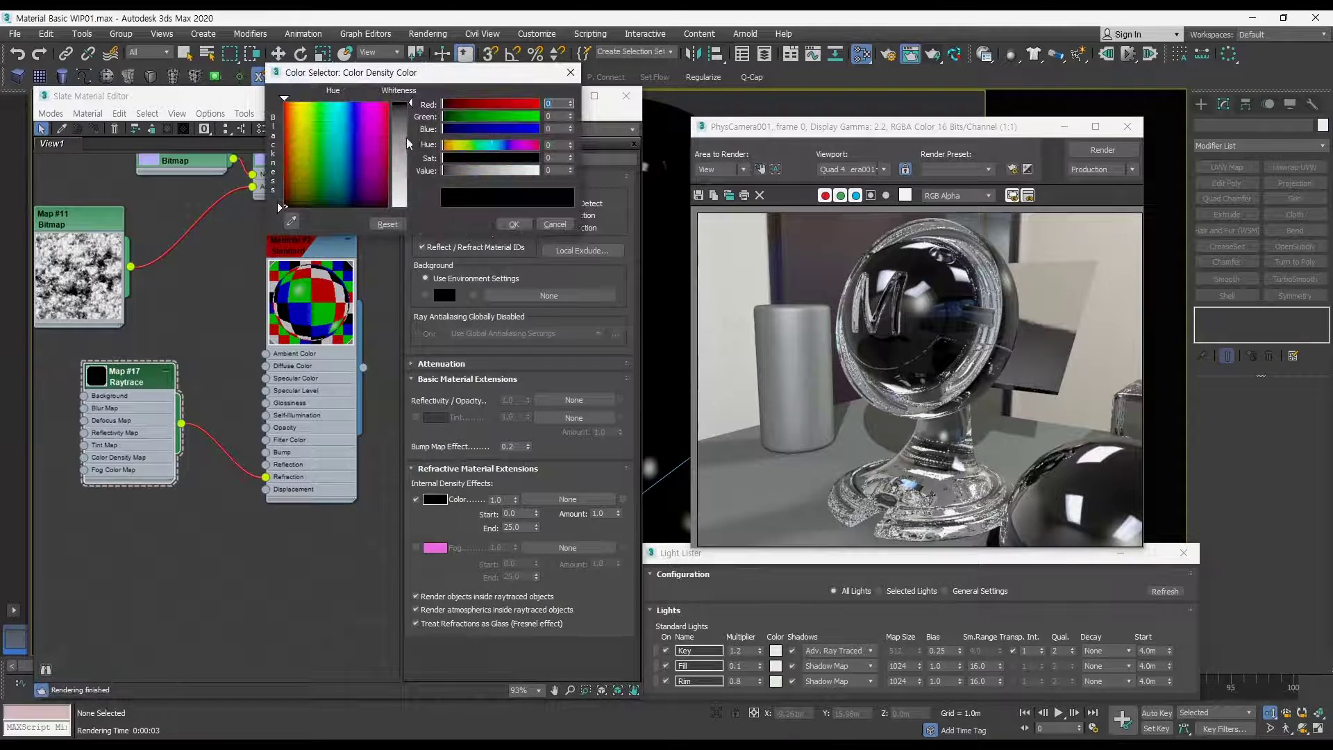
left_click(555, 224)
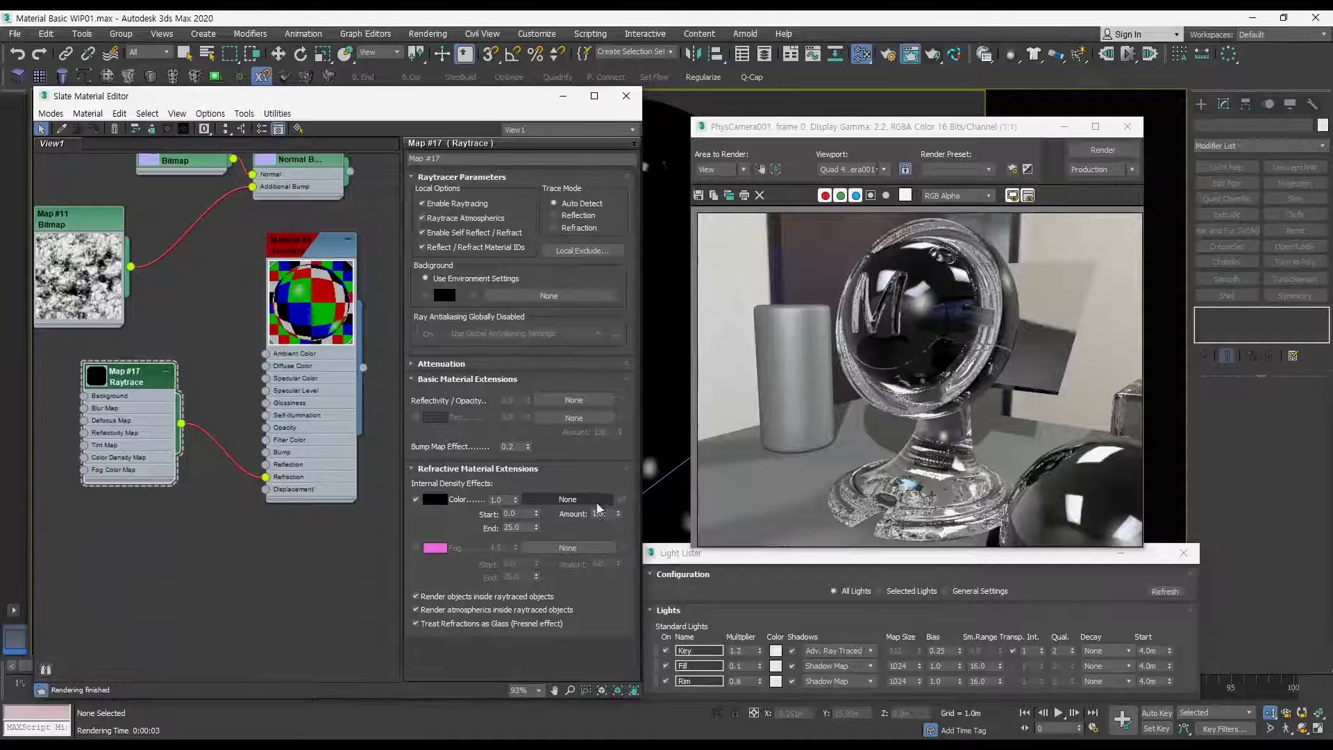
left_click_drag(616, 514, 618, 532)
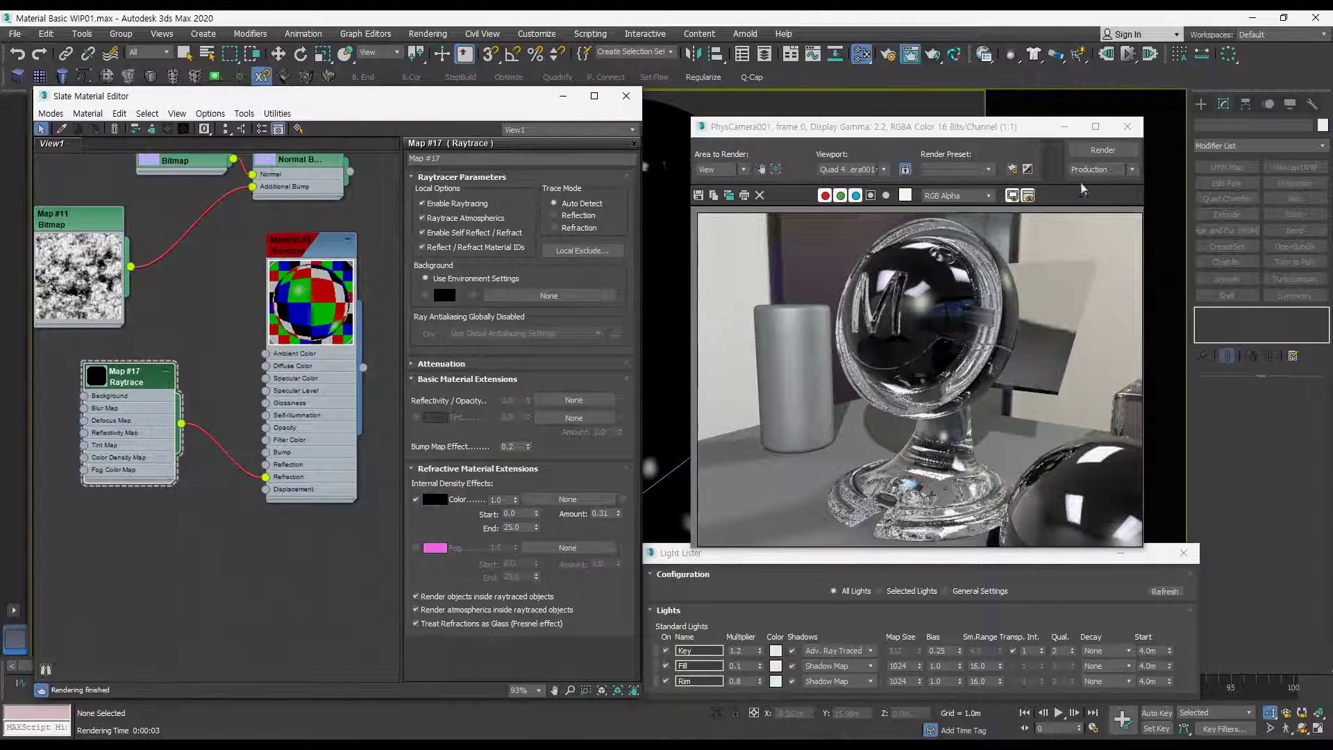
left_click(1097, 150)
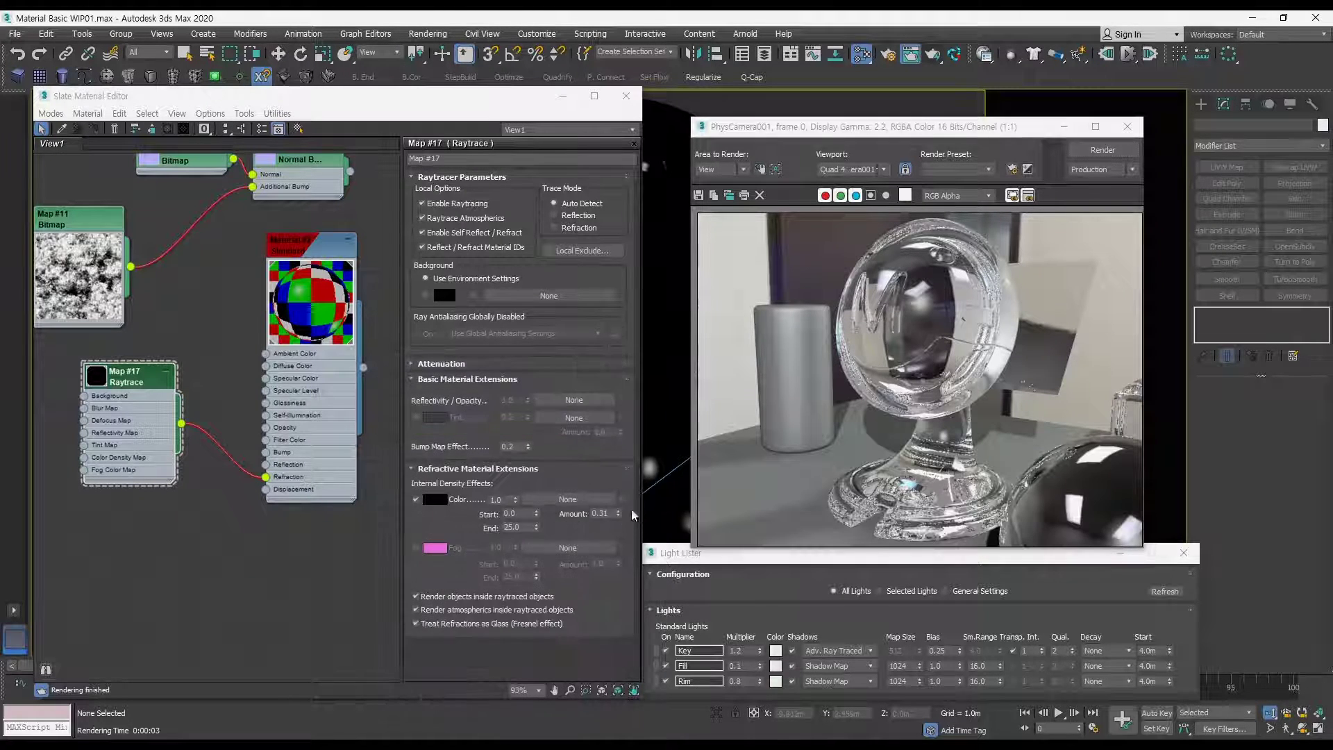
Step: Render the camera view with Map #17's density Color Amount at 0.59, and again with it at 0.75
left_click_drag(618, 515, 619, 497)
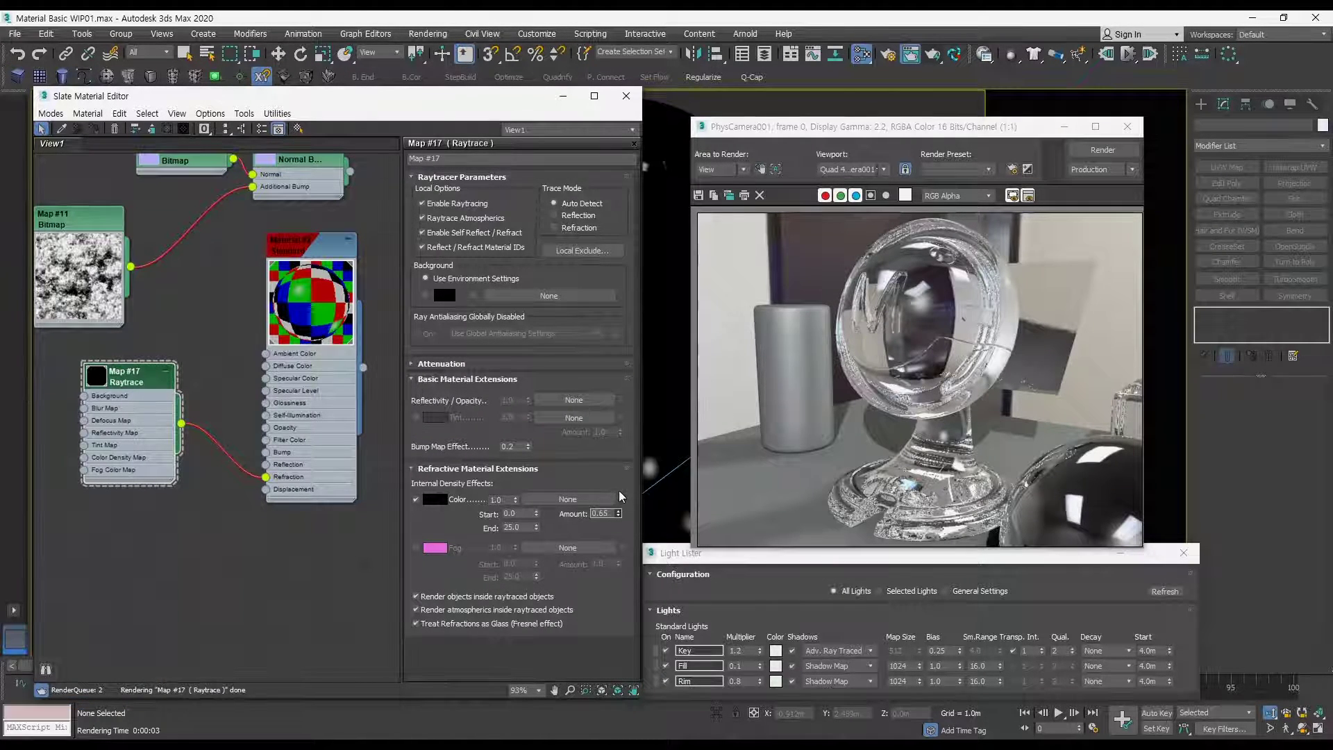
left_click(1102, 150)
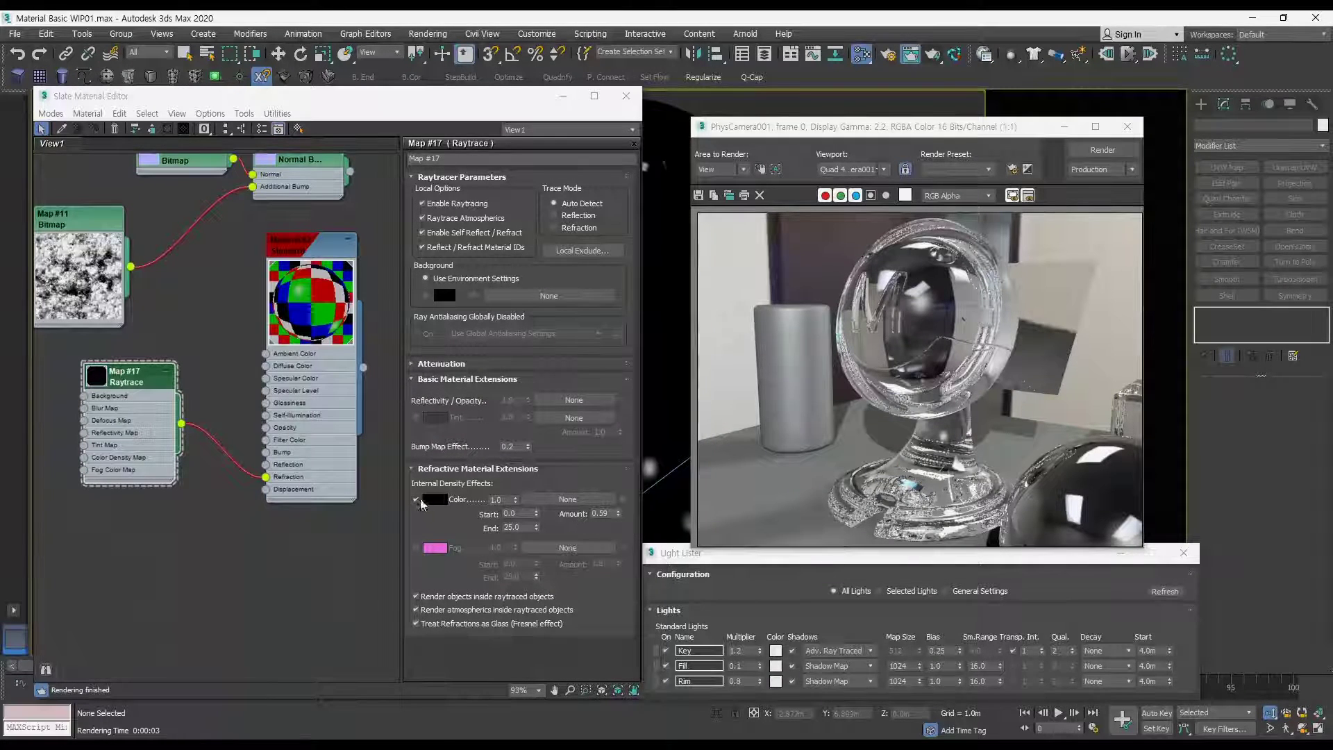
double_click(618, 513)
left_click_drag(619, 513, 620, 502)
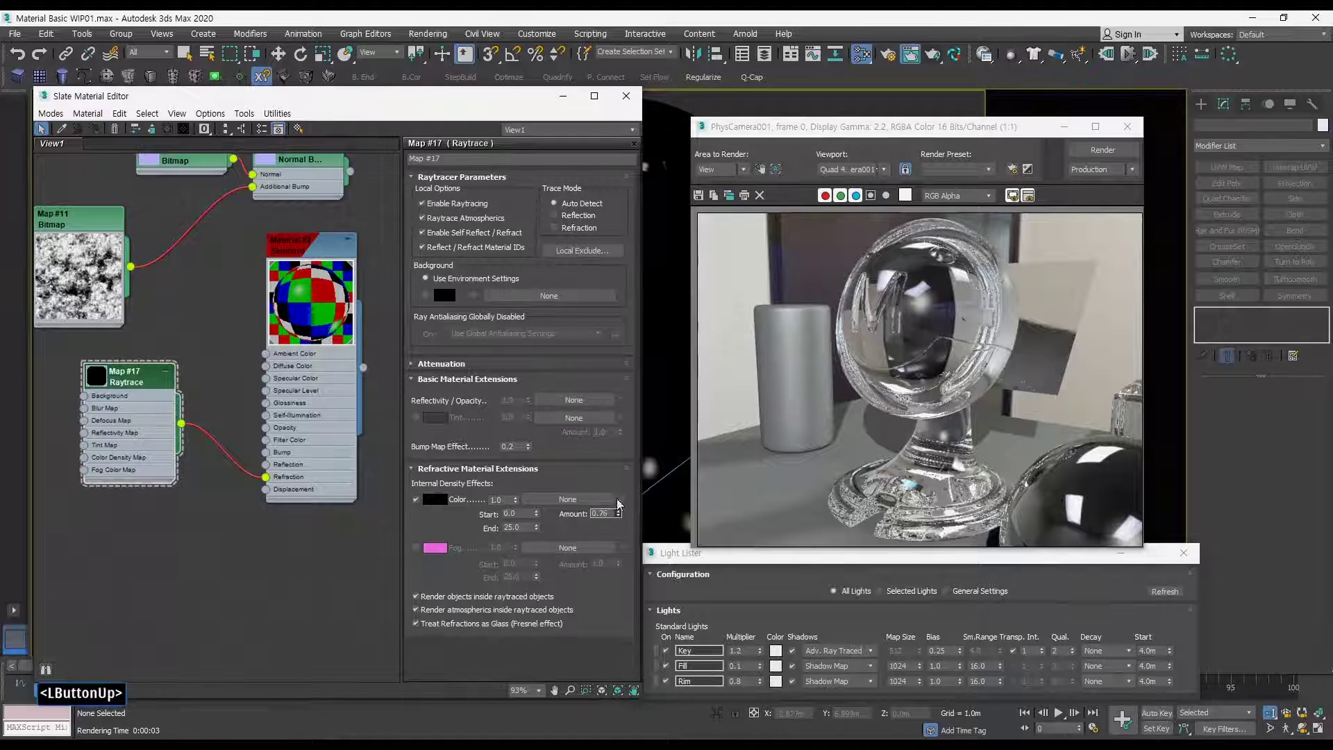
left_click(1095, 150)
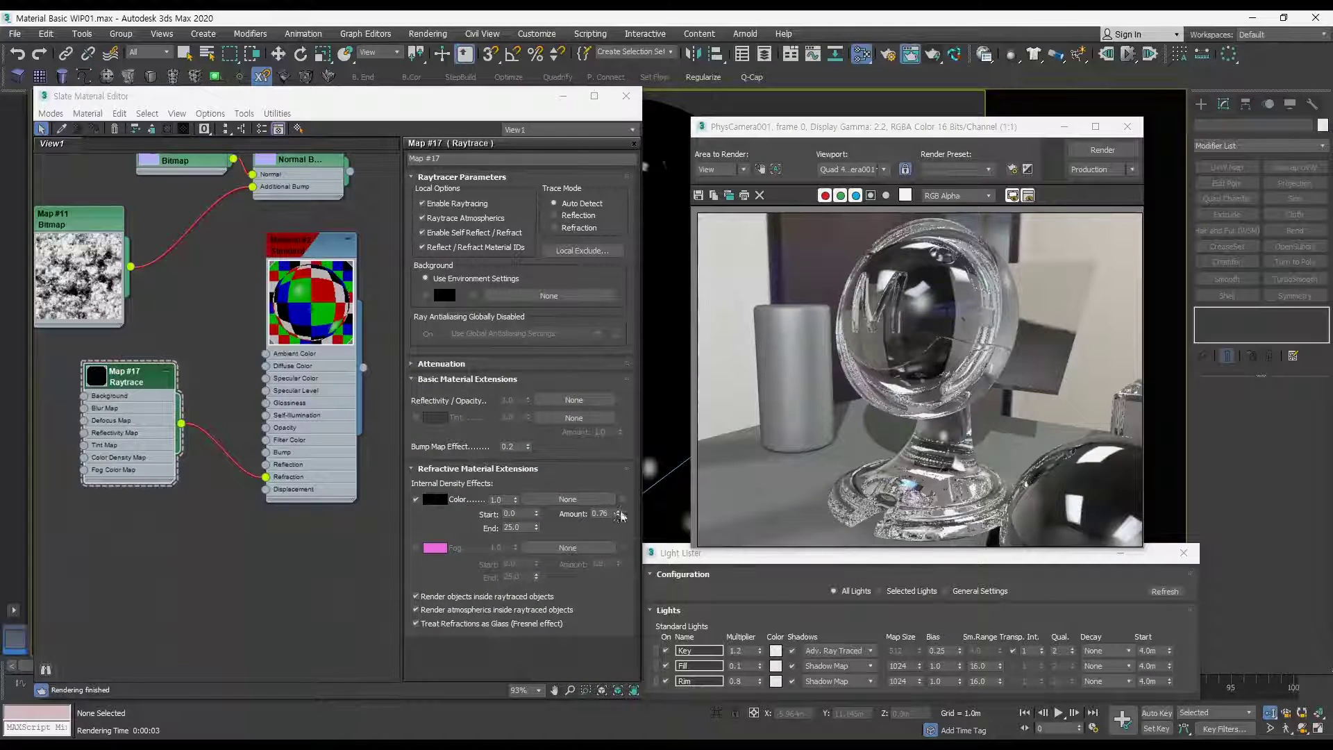
Step: Render the camera view with Map #17's density Color Amount at 0.71, and set the Amount to 1.0
left_click_drag(618, 516, 618, 524)
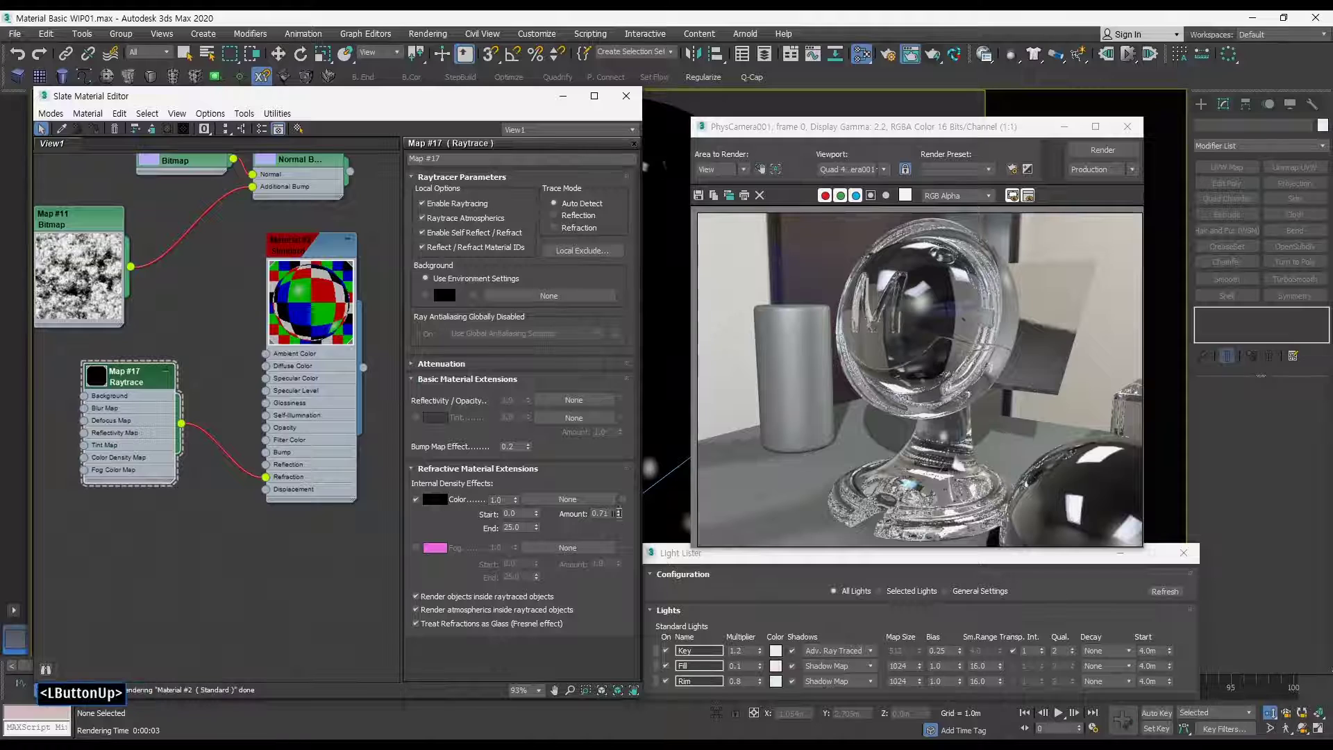
left_click(1103, 150)
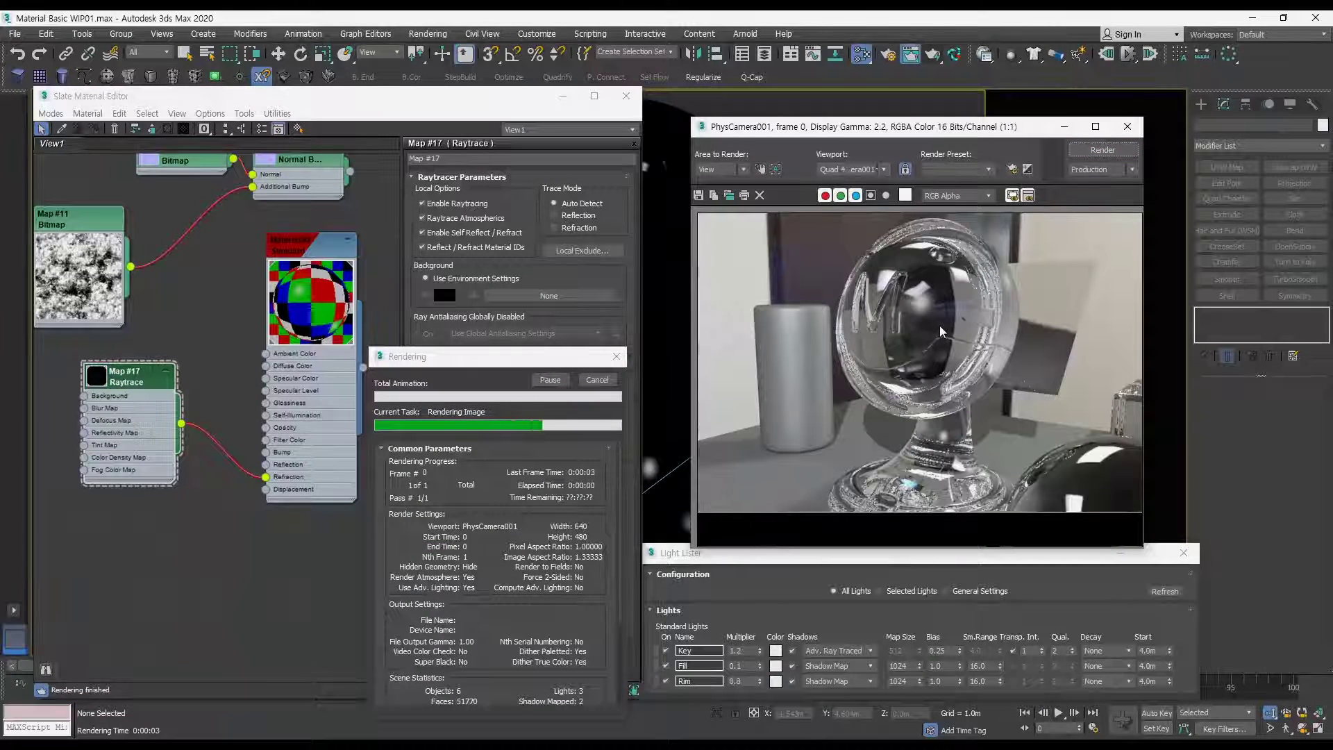
double_click(603, 513)
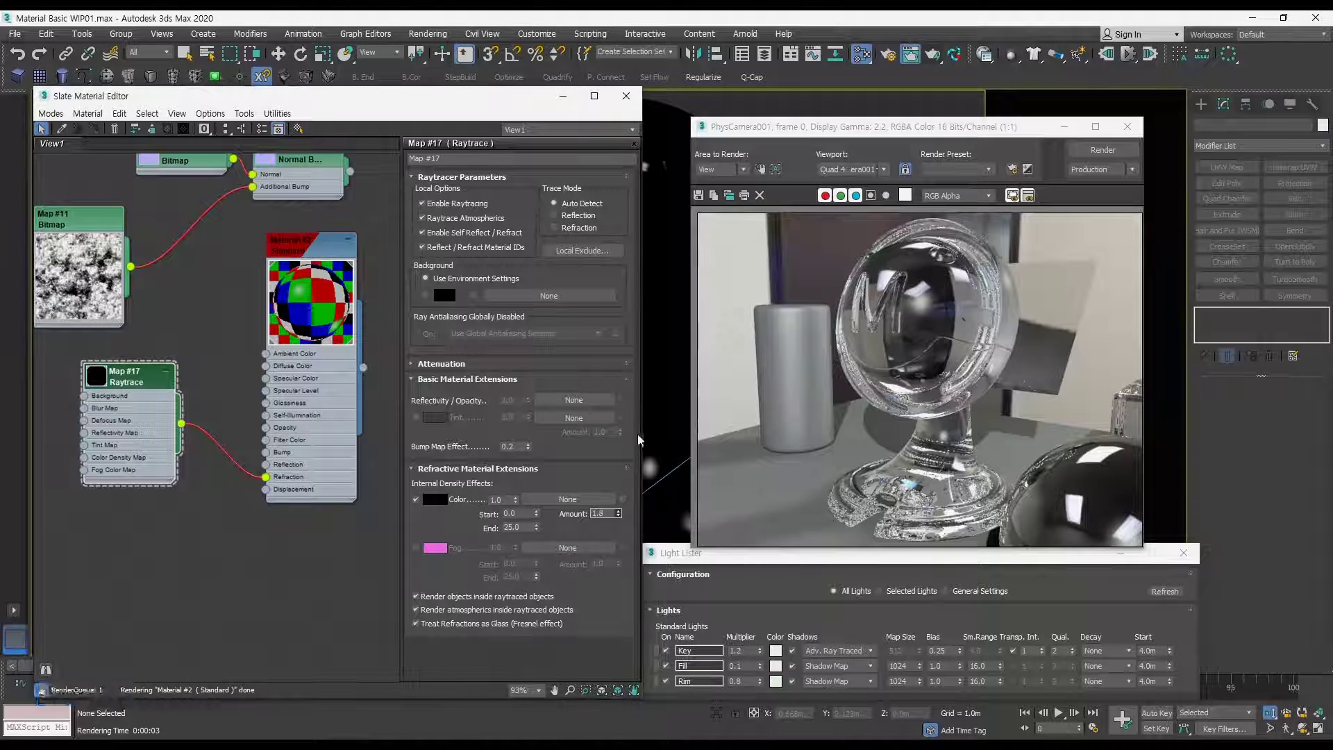
type("1")
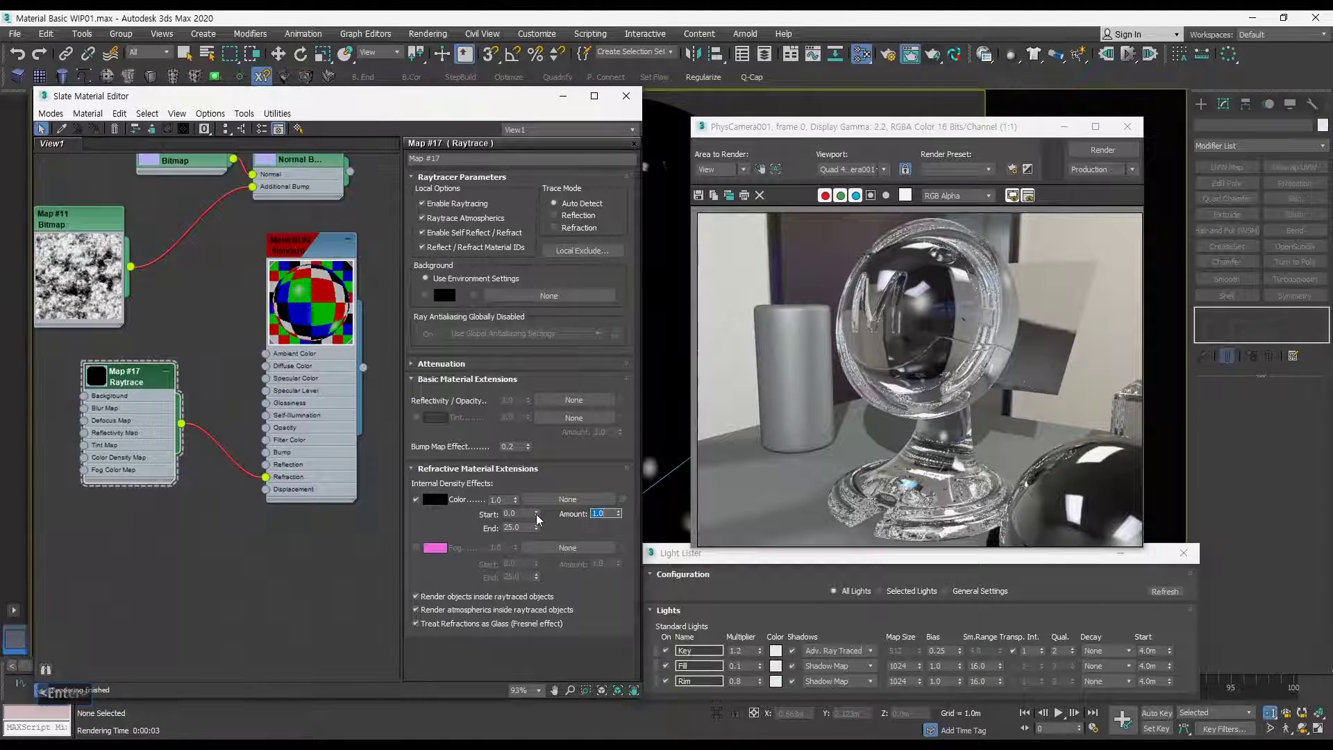
Step: Change Map #17's density Color to a saturated violet-blue
left_click(435, 499)
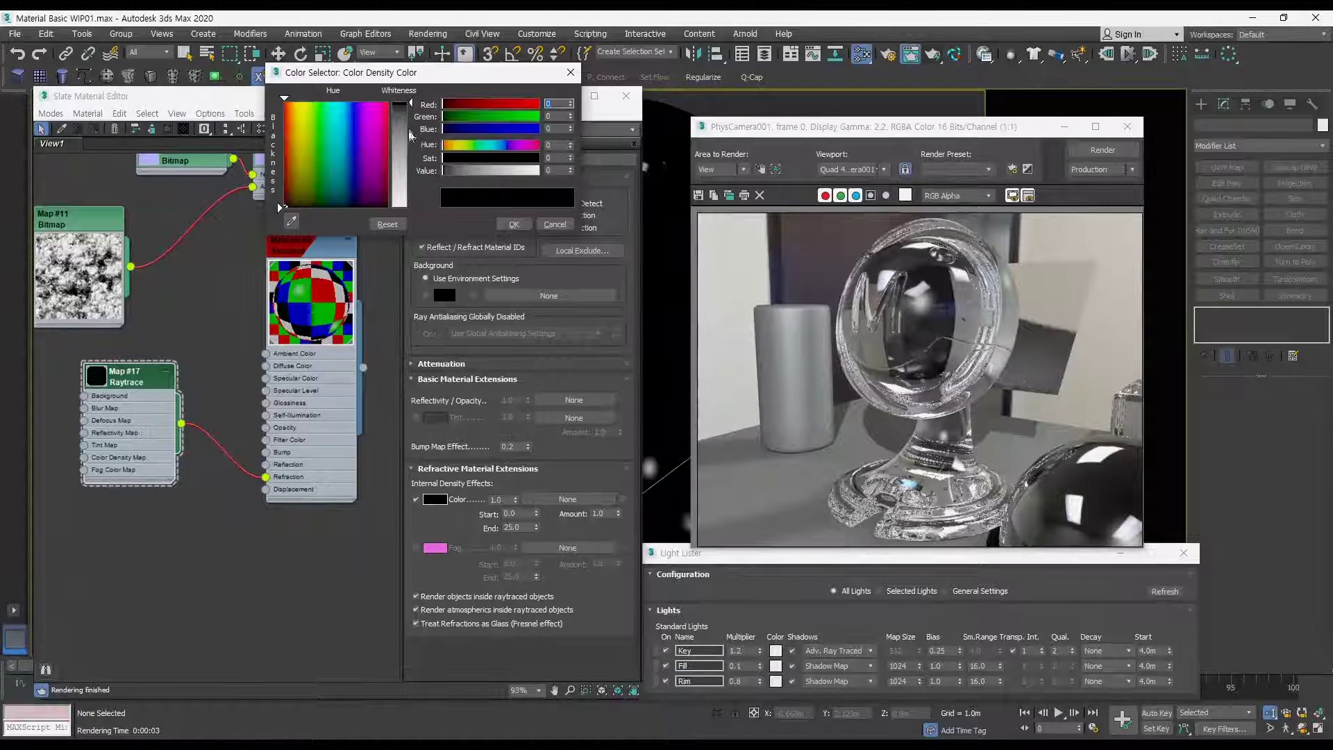
left_click_drag(410, 135, 410, 129)
left_click_drag(298, 199, 294, 194)
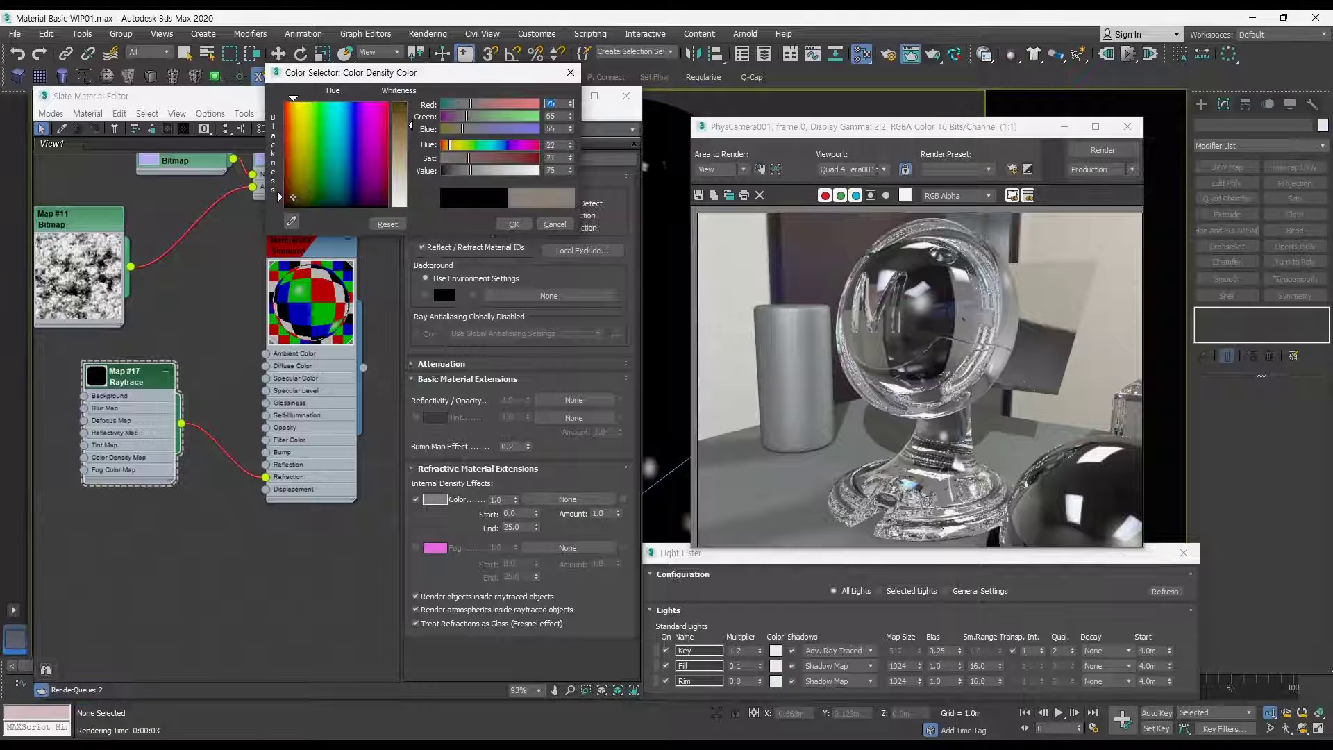
left_click_drag(409, 127, 354, 118)
left_click(362, 128)
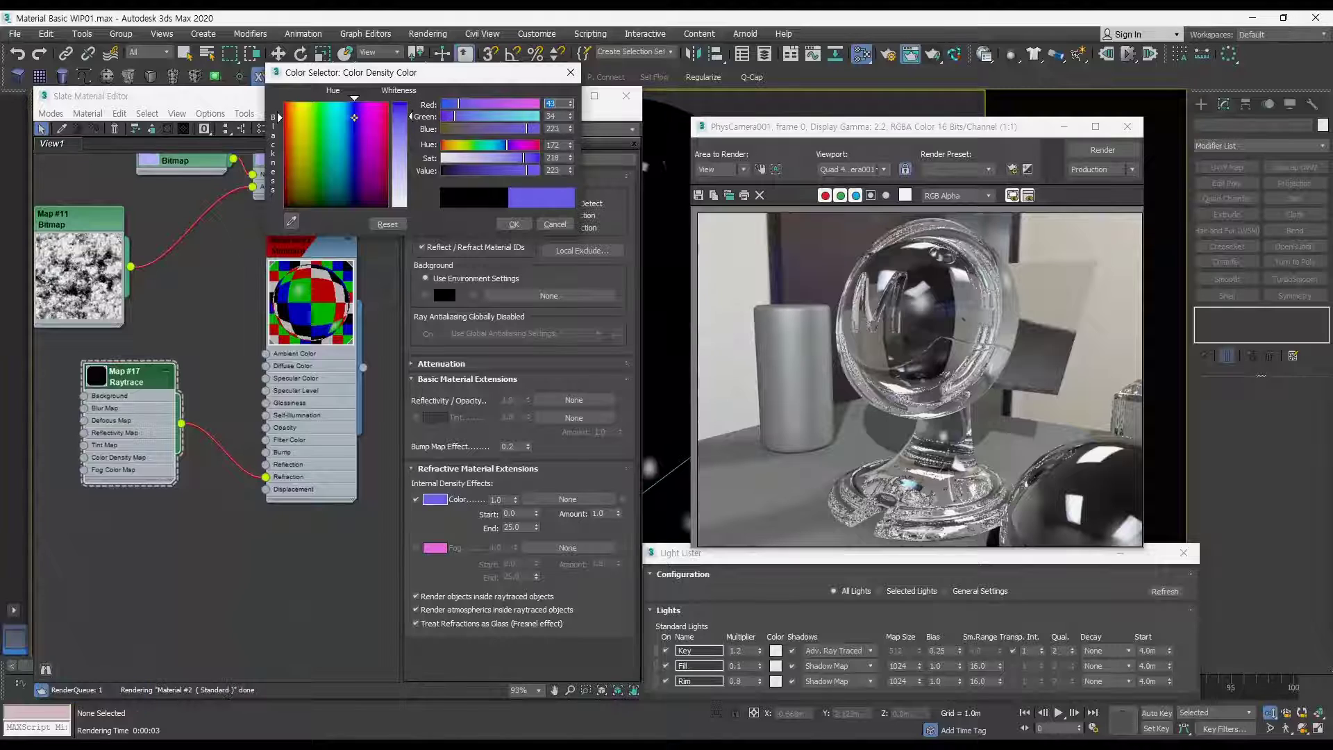
left_click(515, 223)
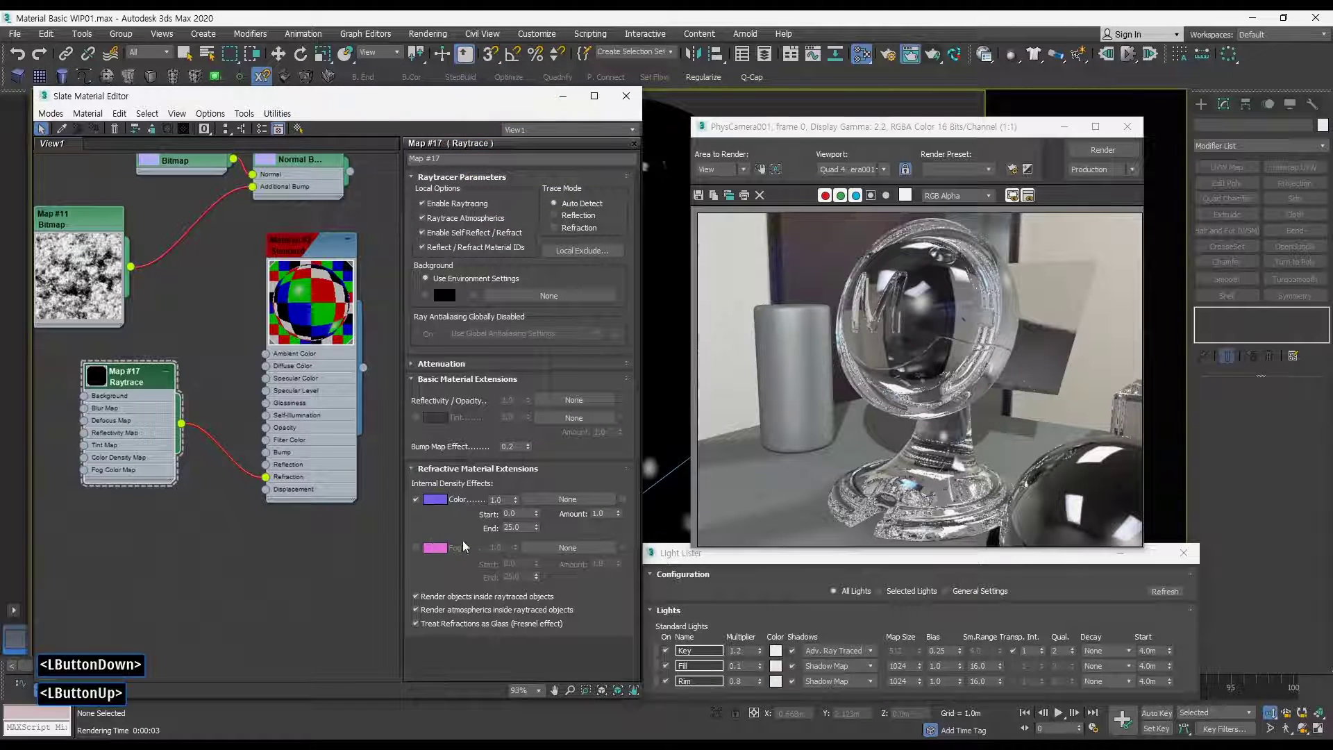
Step: Enable Map #17's Fog effect alongside the density Color and render the camera view
double_click(436, 551)
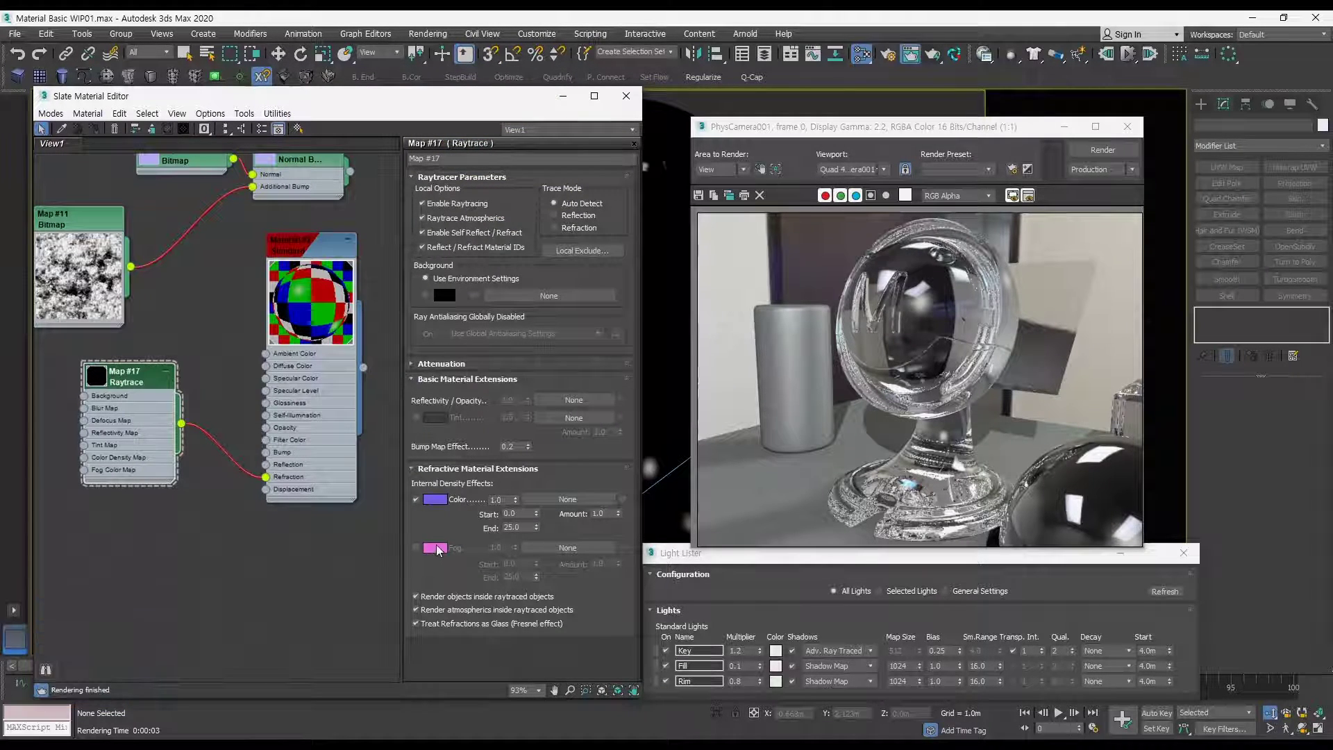
double_click(439, 546)
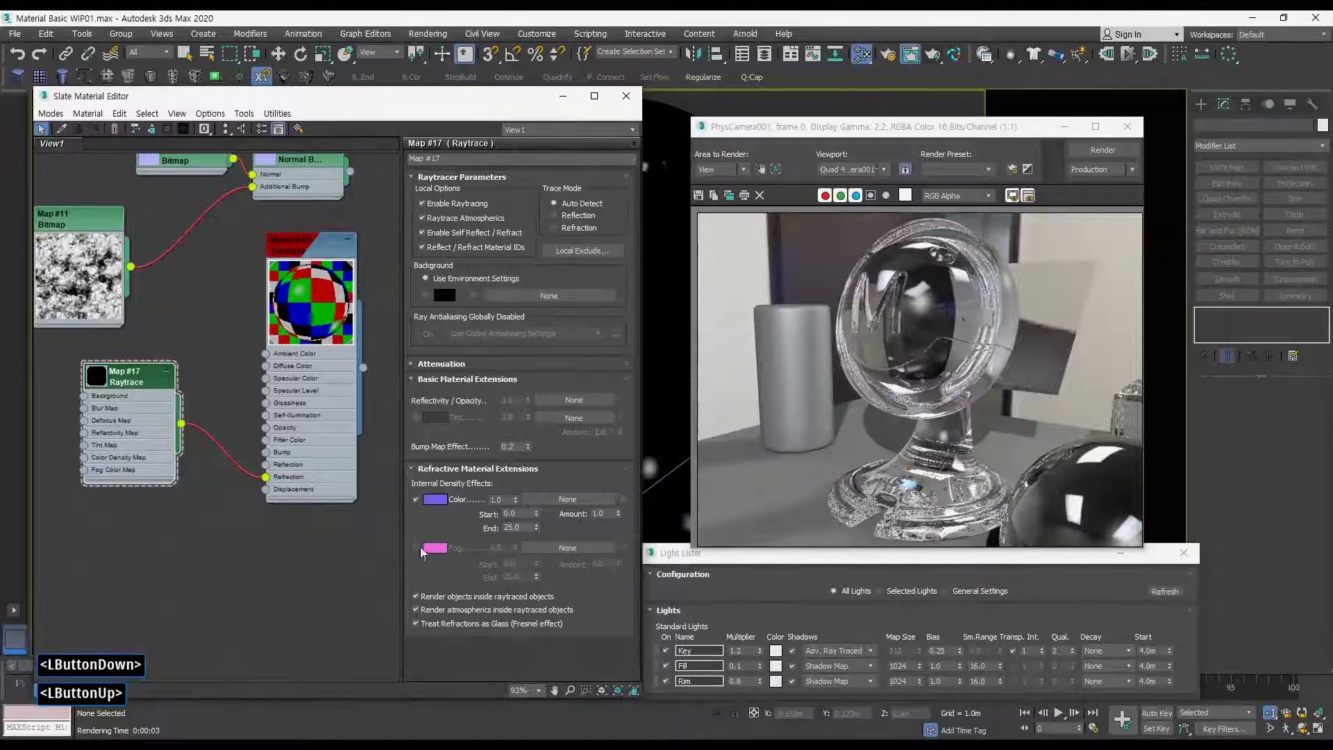
left_click(416, 547)
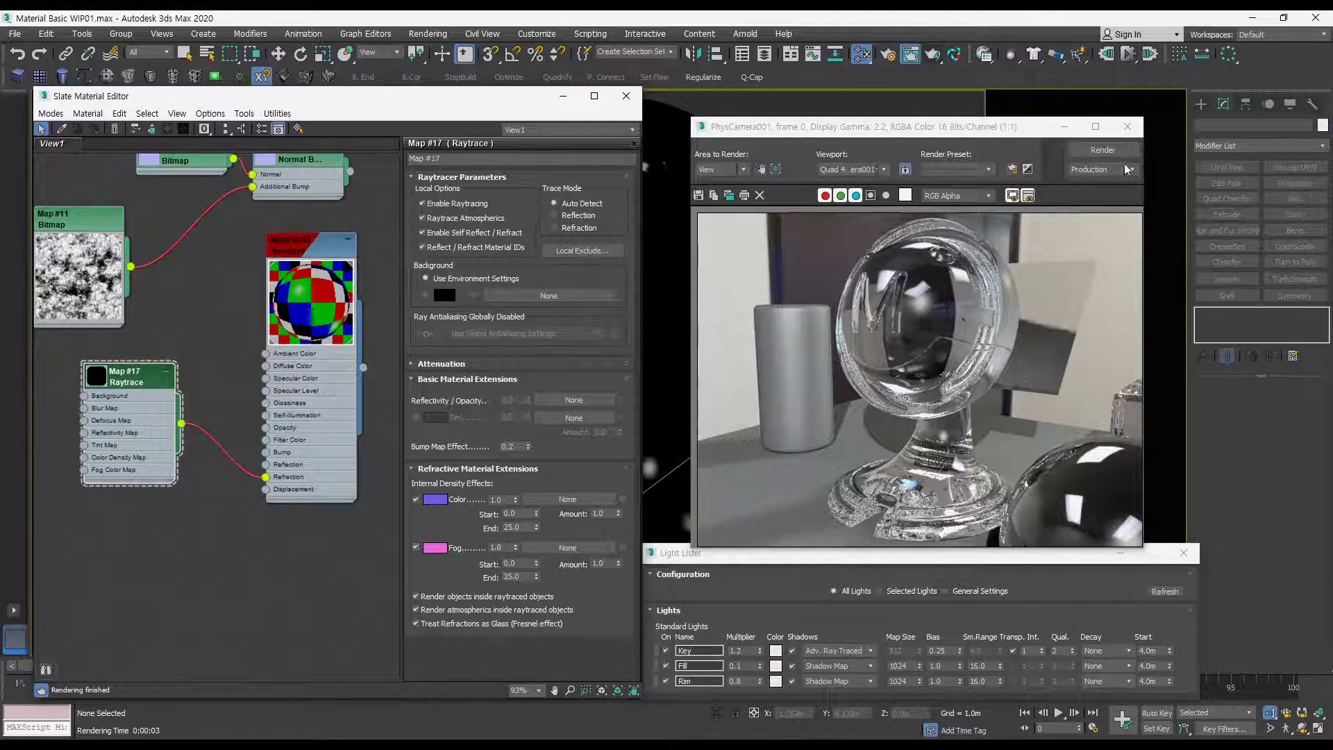
left_click(1102, 150)
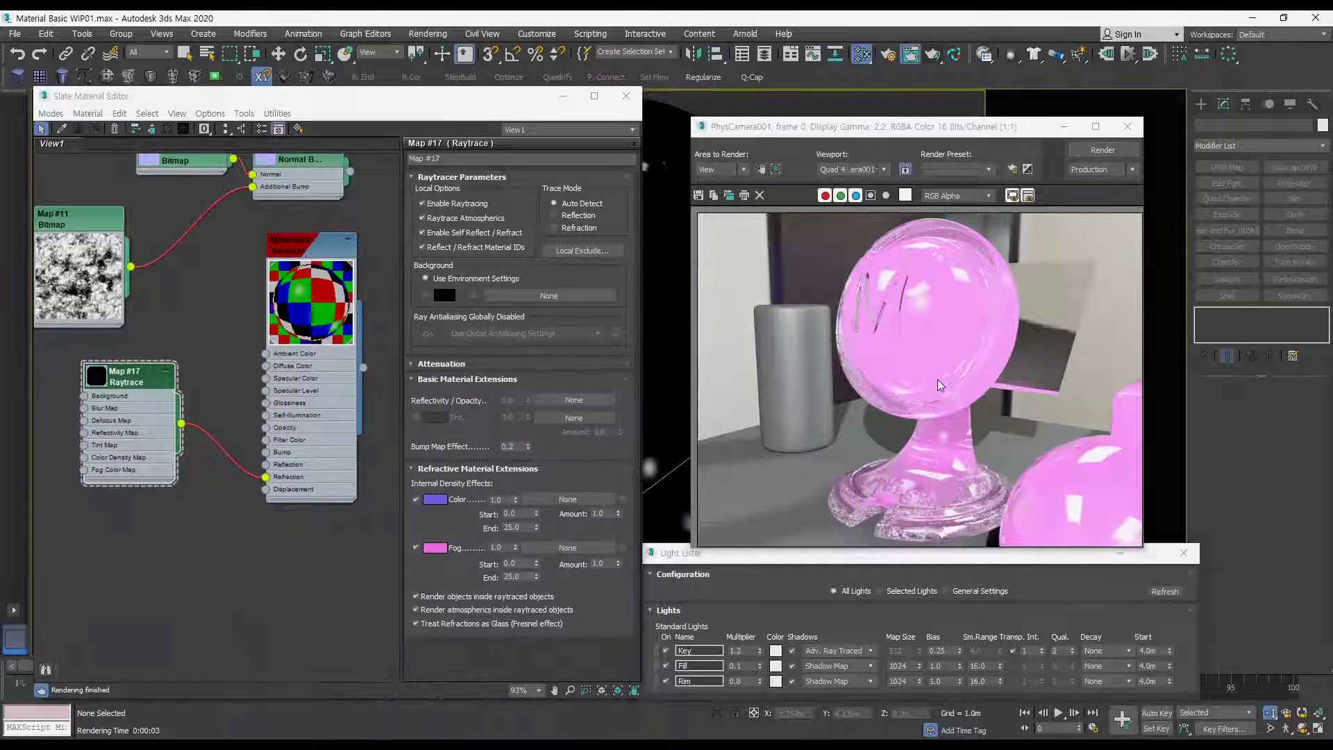
Step: Set Map #17's Fog Amount to 0.1 and render the camera view
left_click(594, 564)
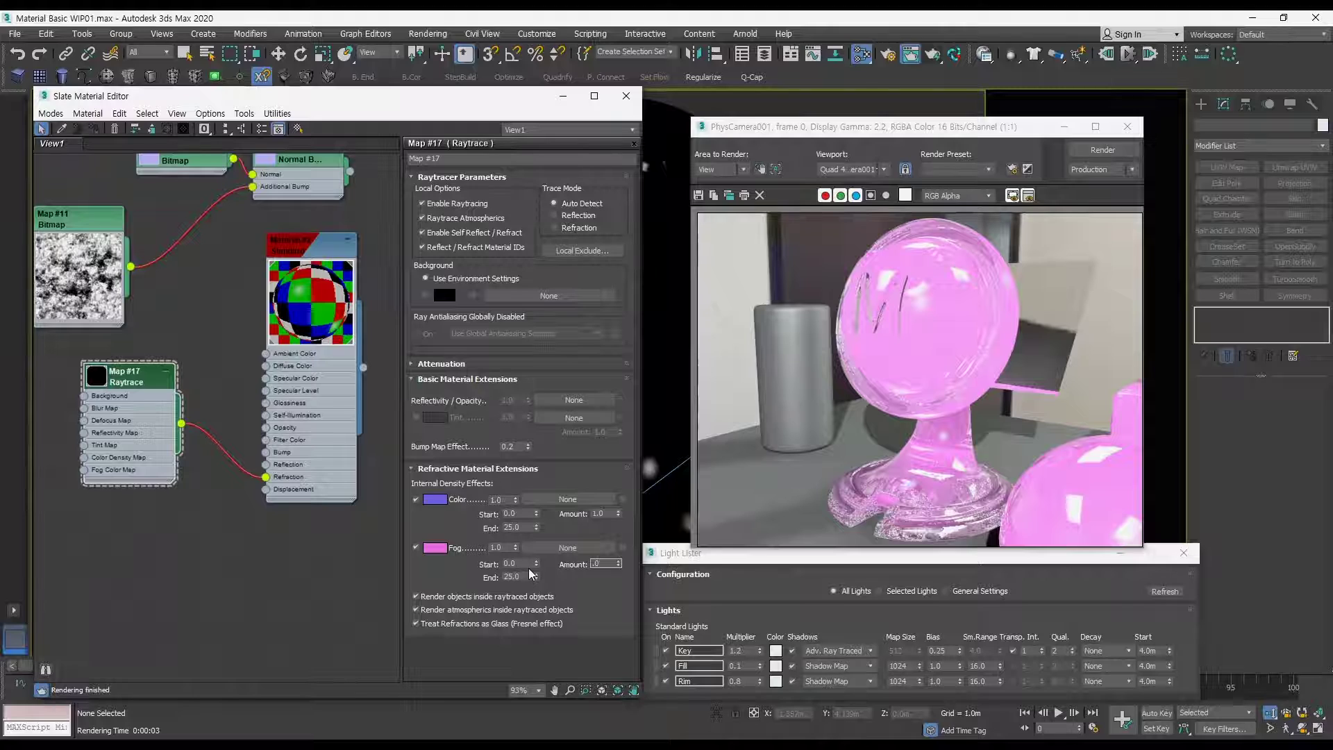
key("BackSpace")
type("0.1")
key("Return")
left_click(1102, 149)
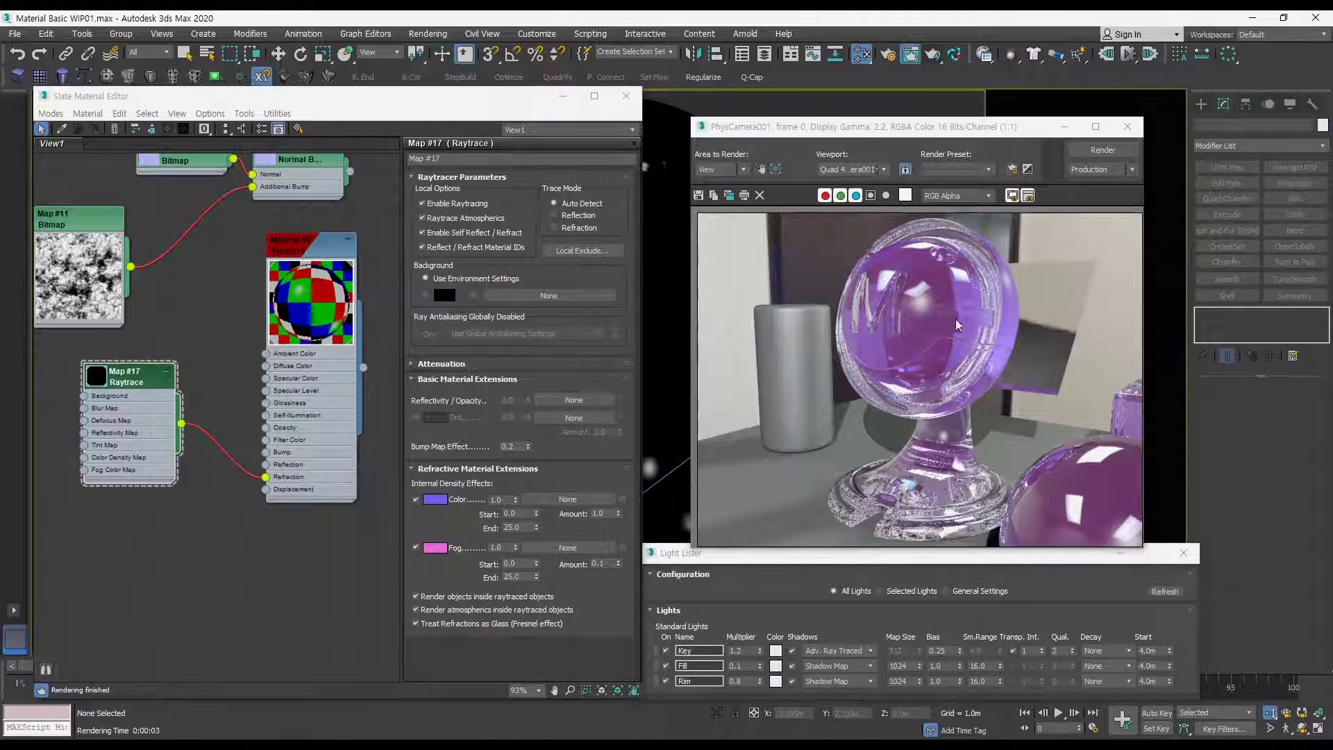
Step: Set Material #2's Refraction map amount to 80 and render the camera view
double_click(315, 248)
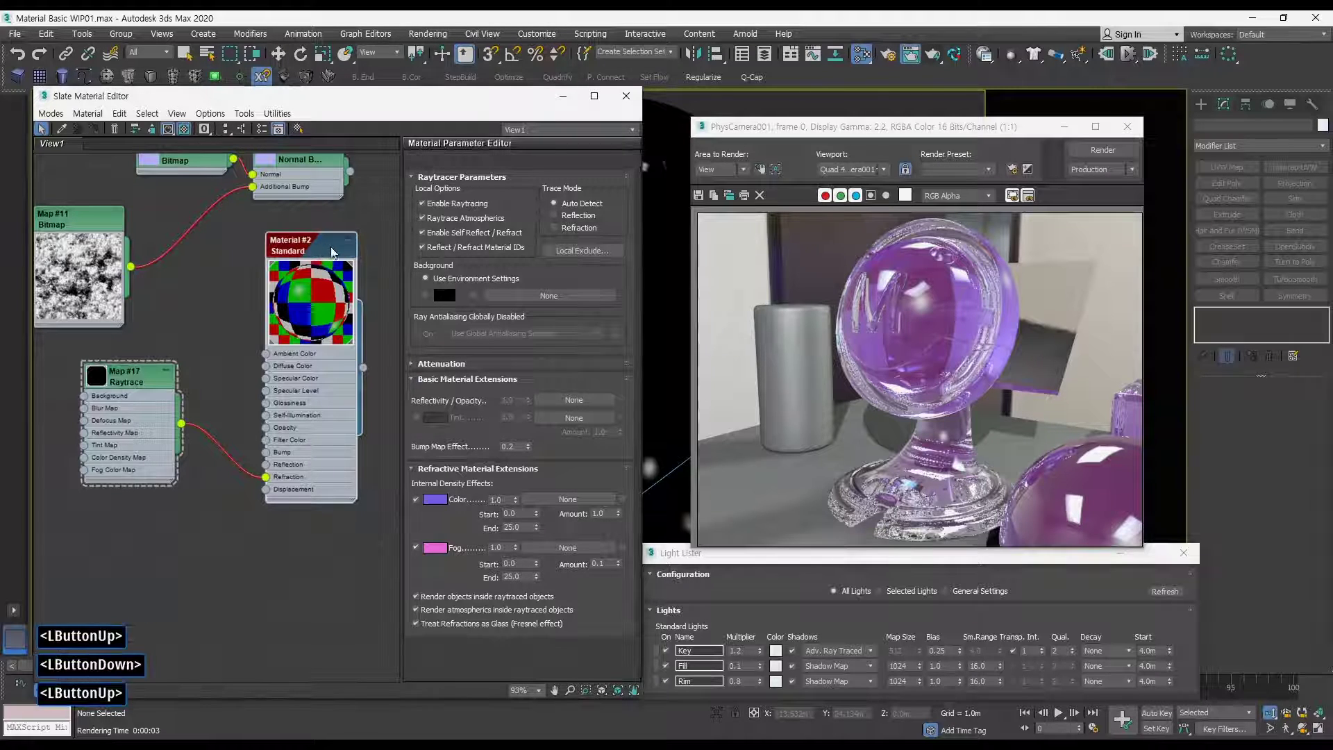
left_click(497, 567)
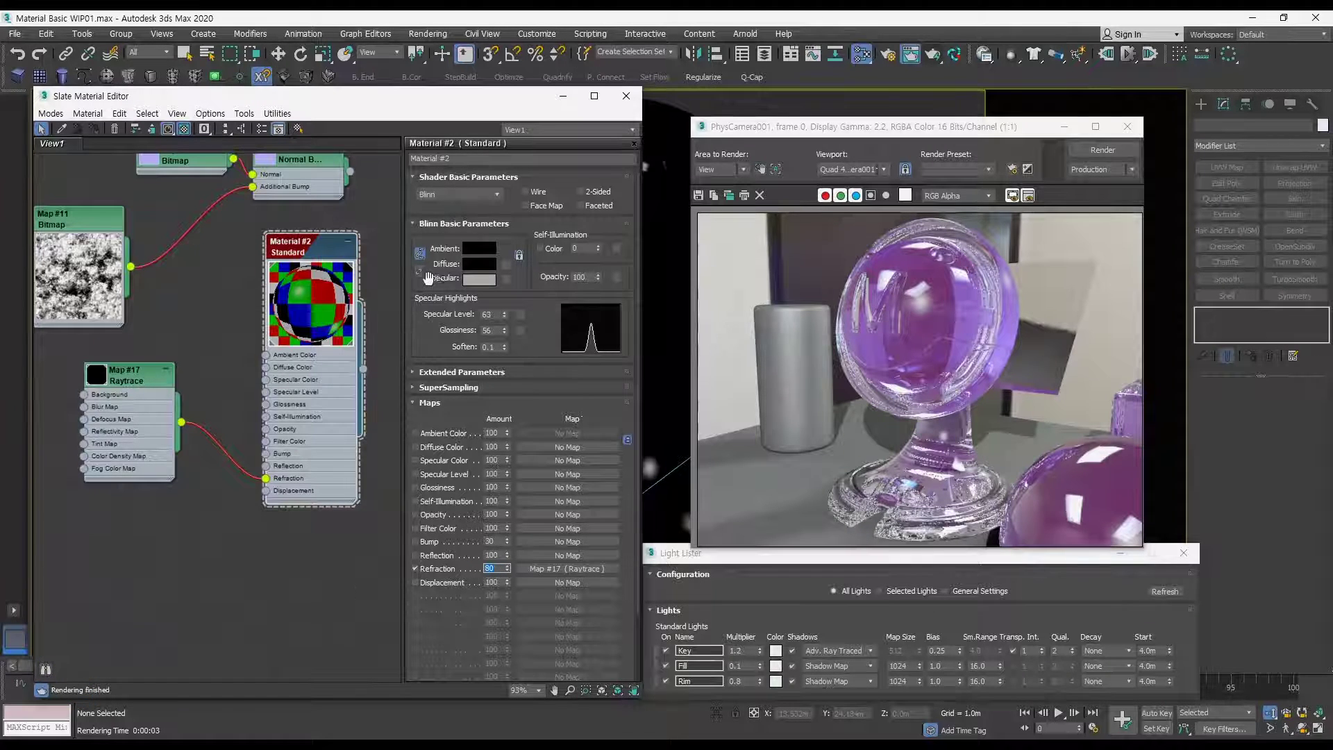
left_click(1119, 154)
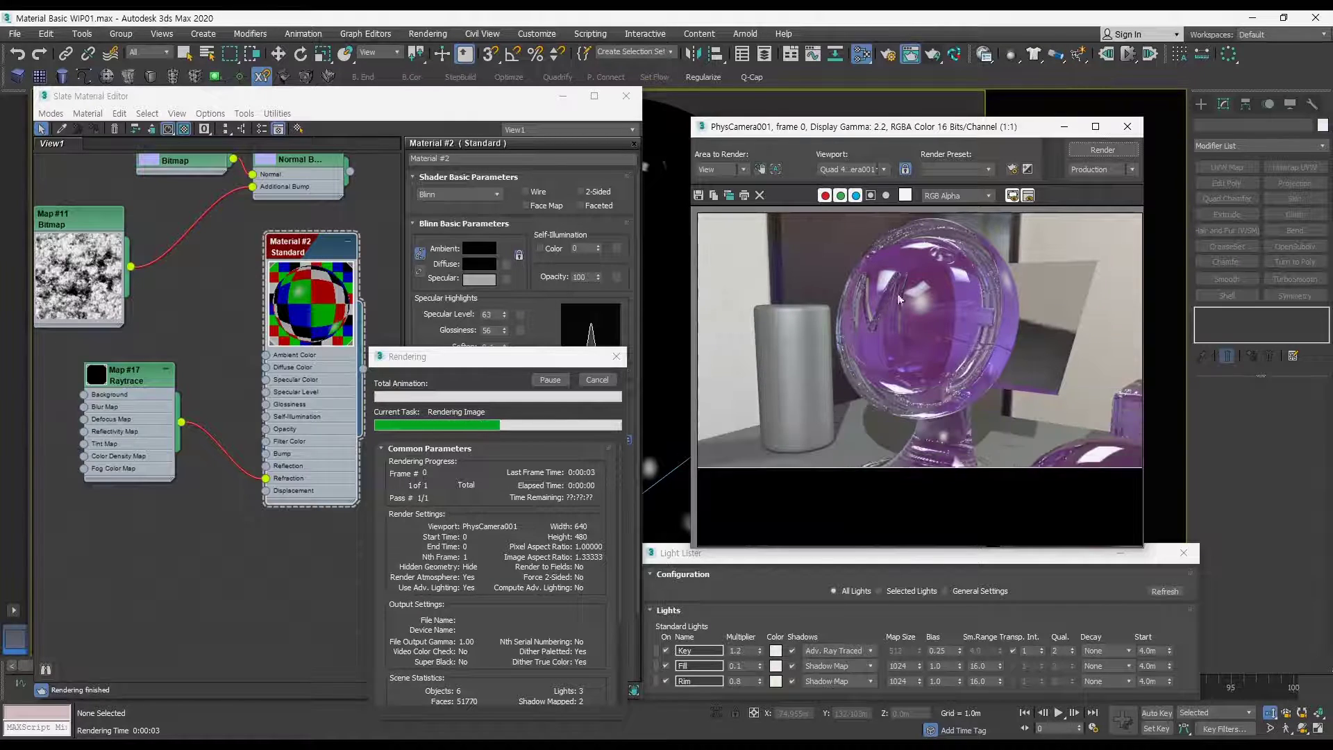
Step: Change Material #2's Diffuse color to dark green and render the camera view
left_click(483, 265)
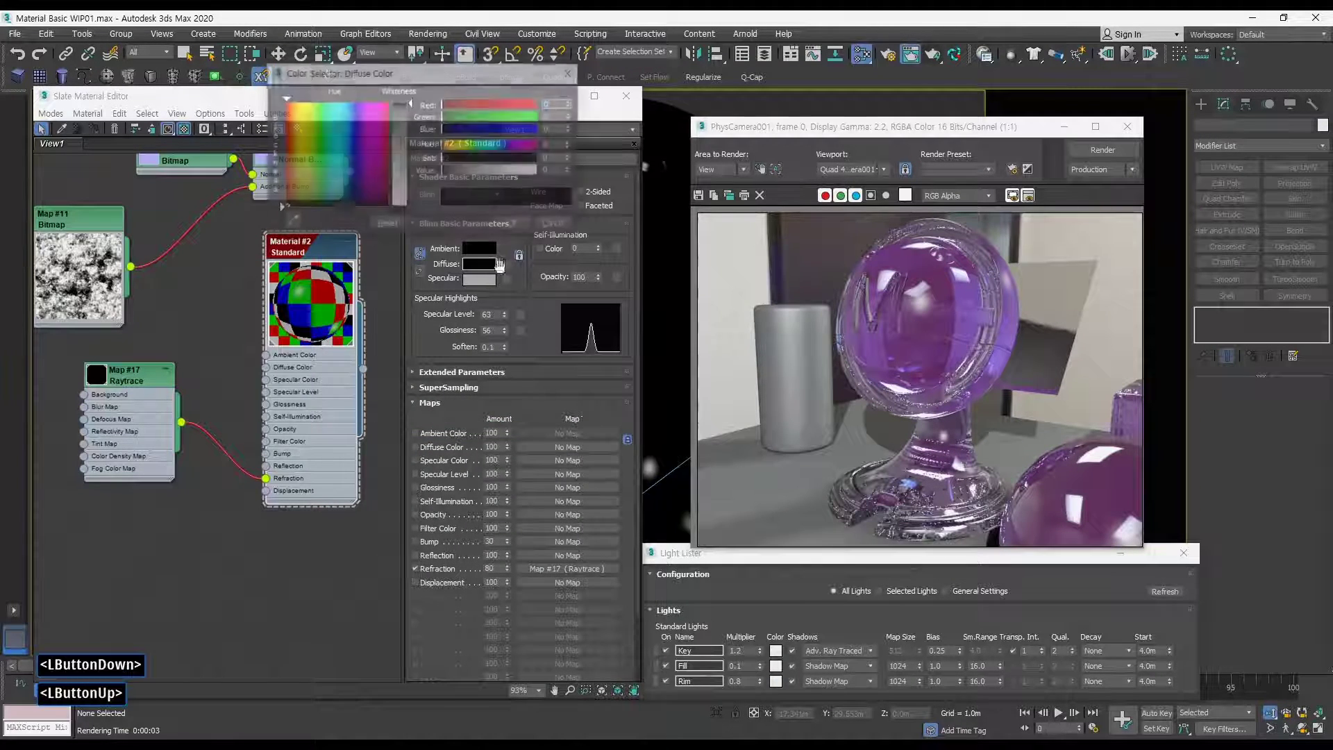
left_click(316, 192)
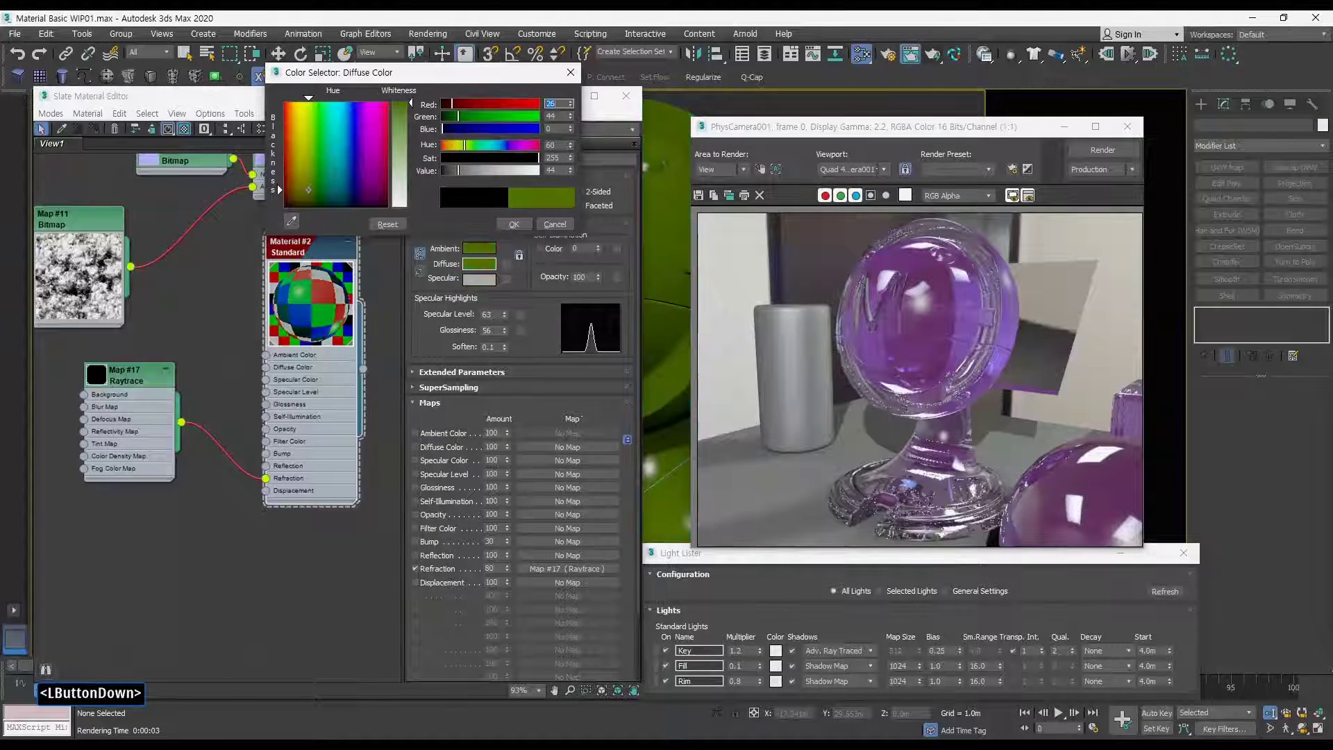
left_click(514, 223)
left_click(1103, 149)
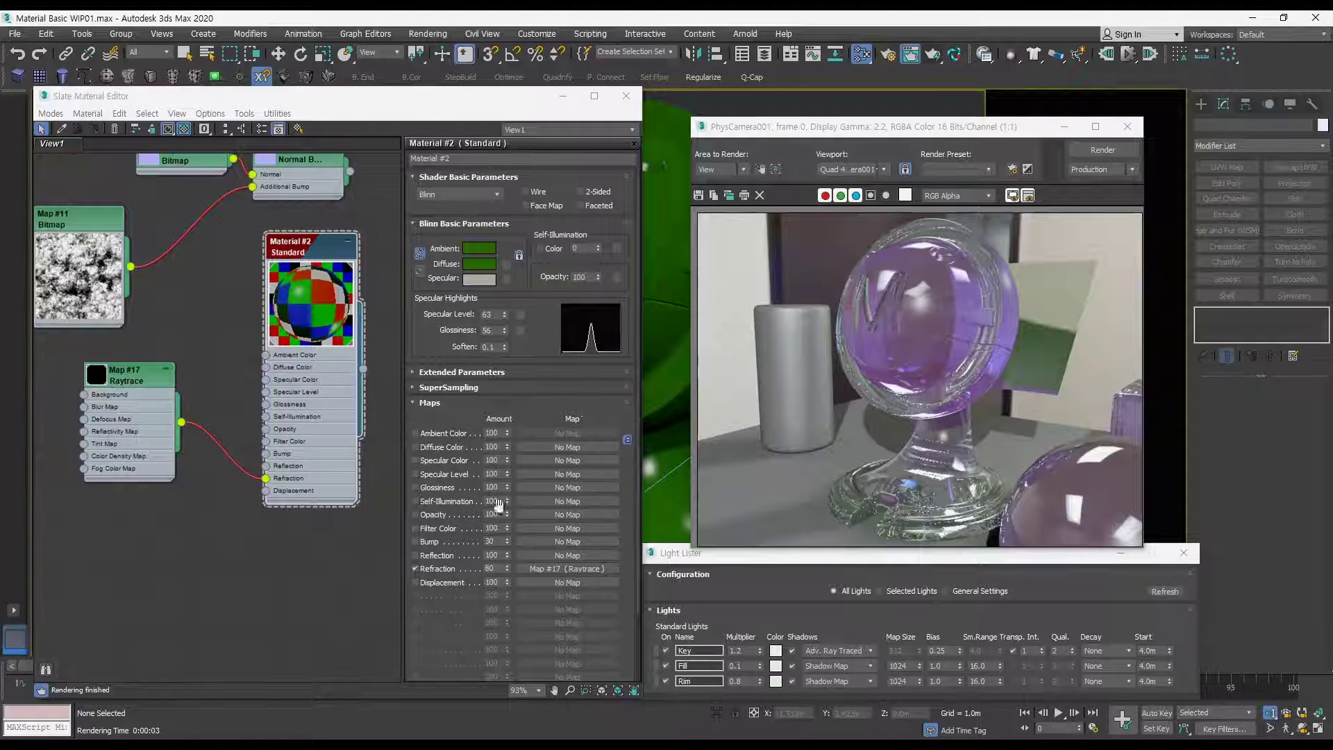
double_click(166, 415)
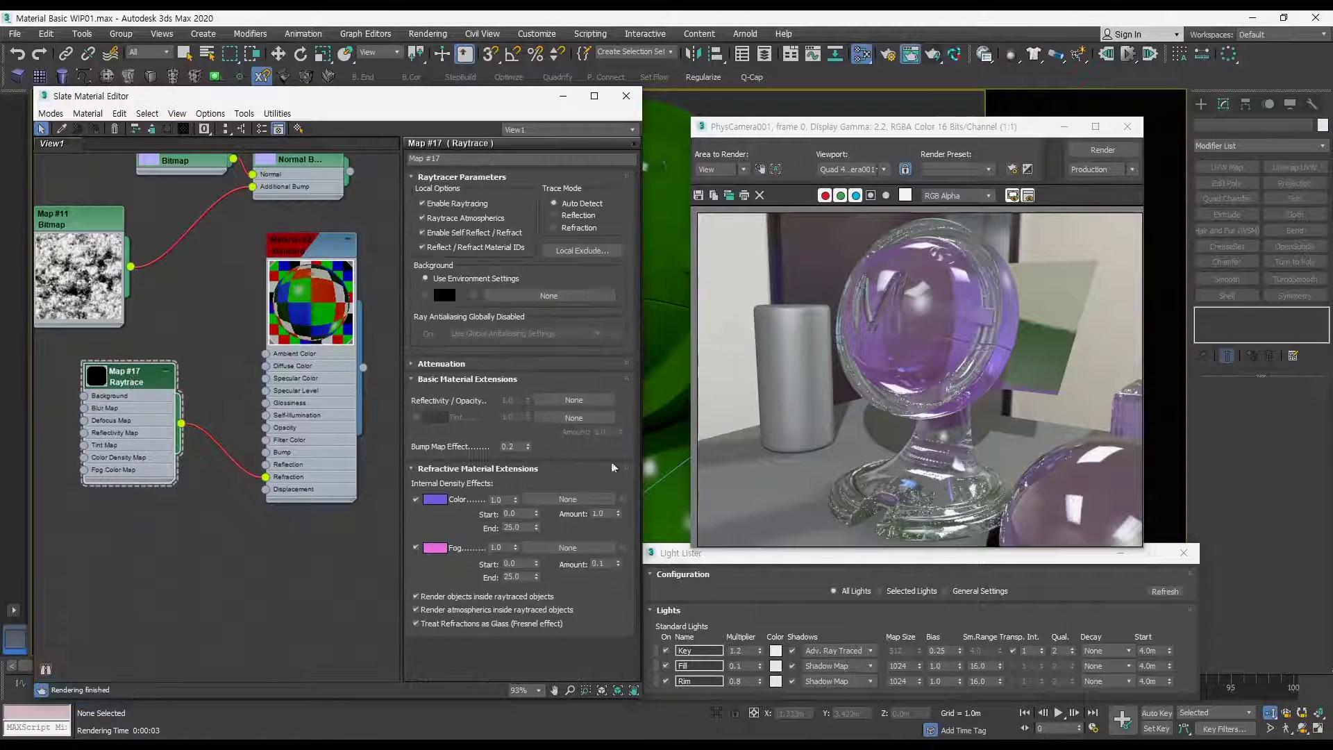
left_click(438, 548)
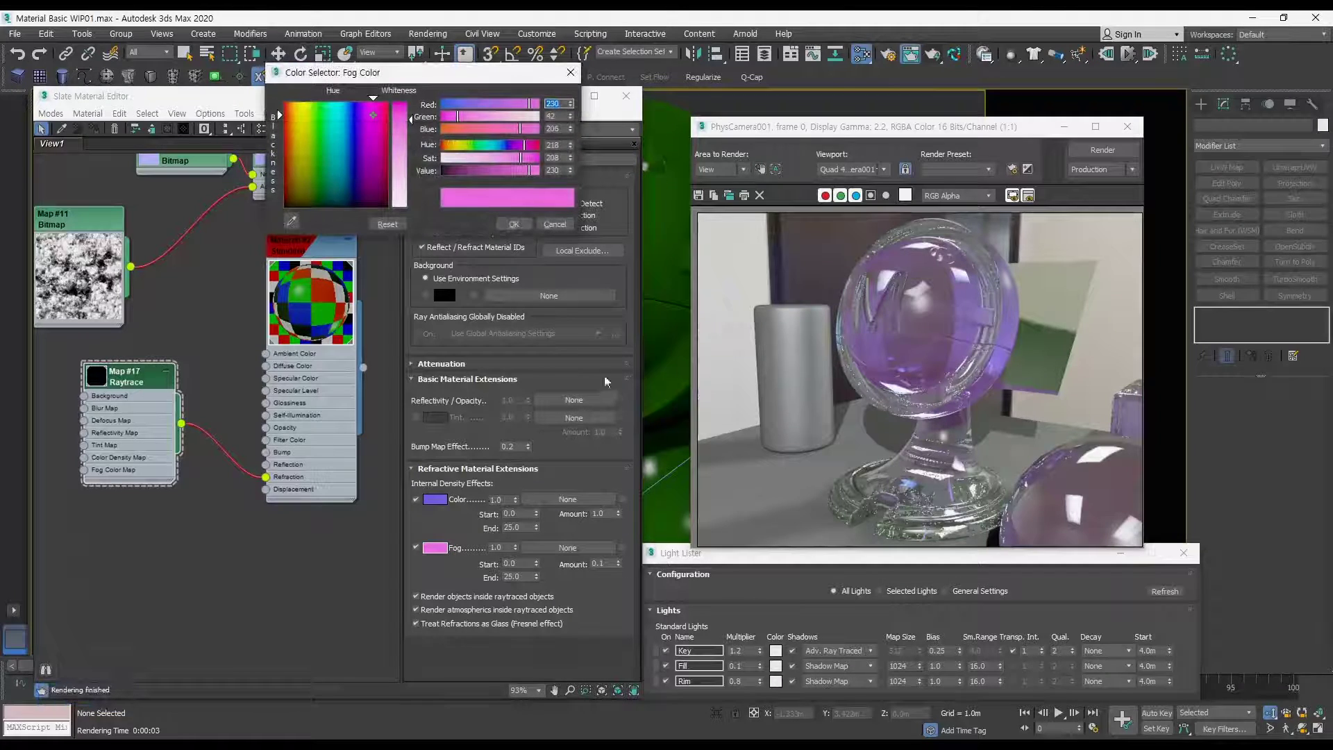
left_click(555, 223)
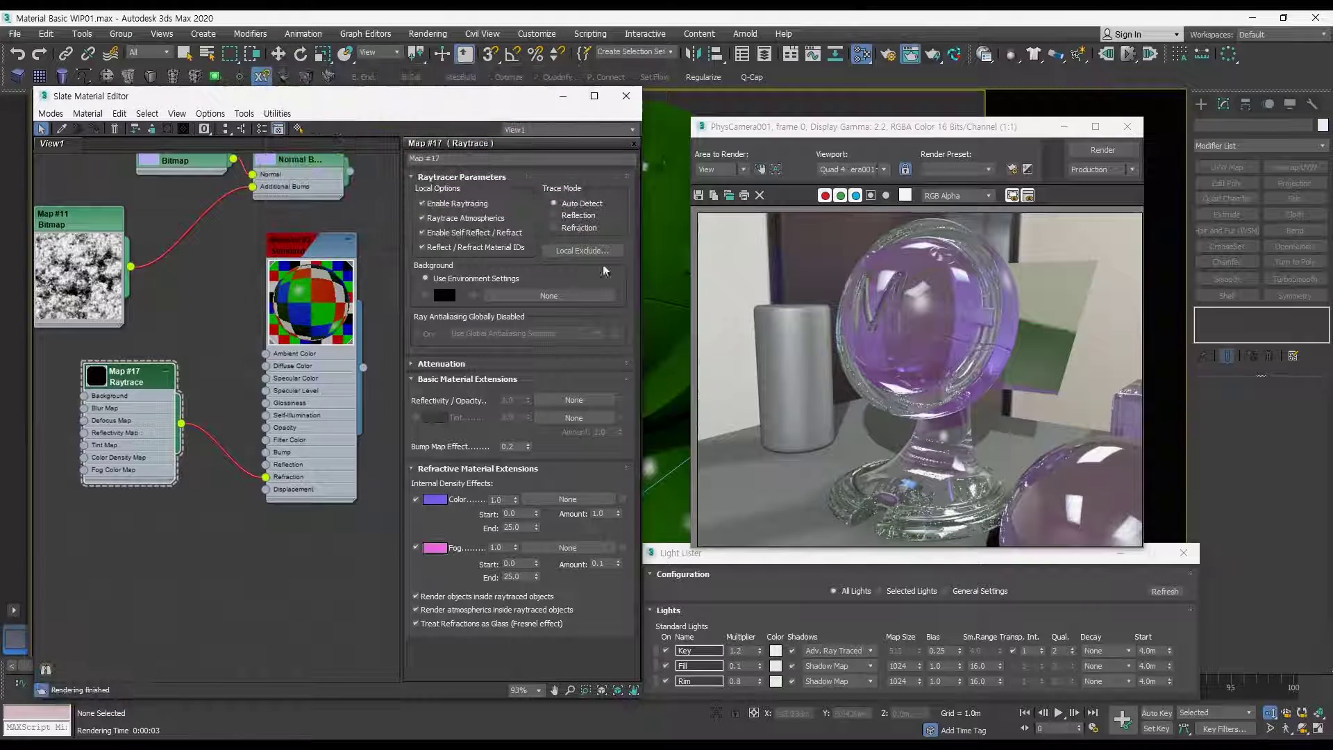
Step: Reposition the Material #2 node and add a second Raytrace map near it in the node view
left_click_drag(318, 251, 294, 292)
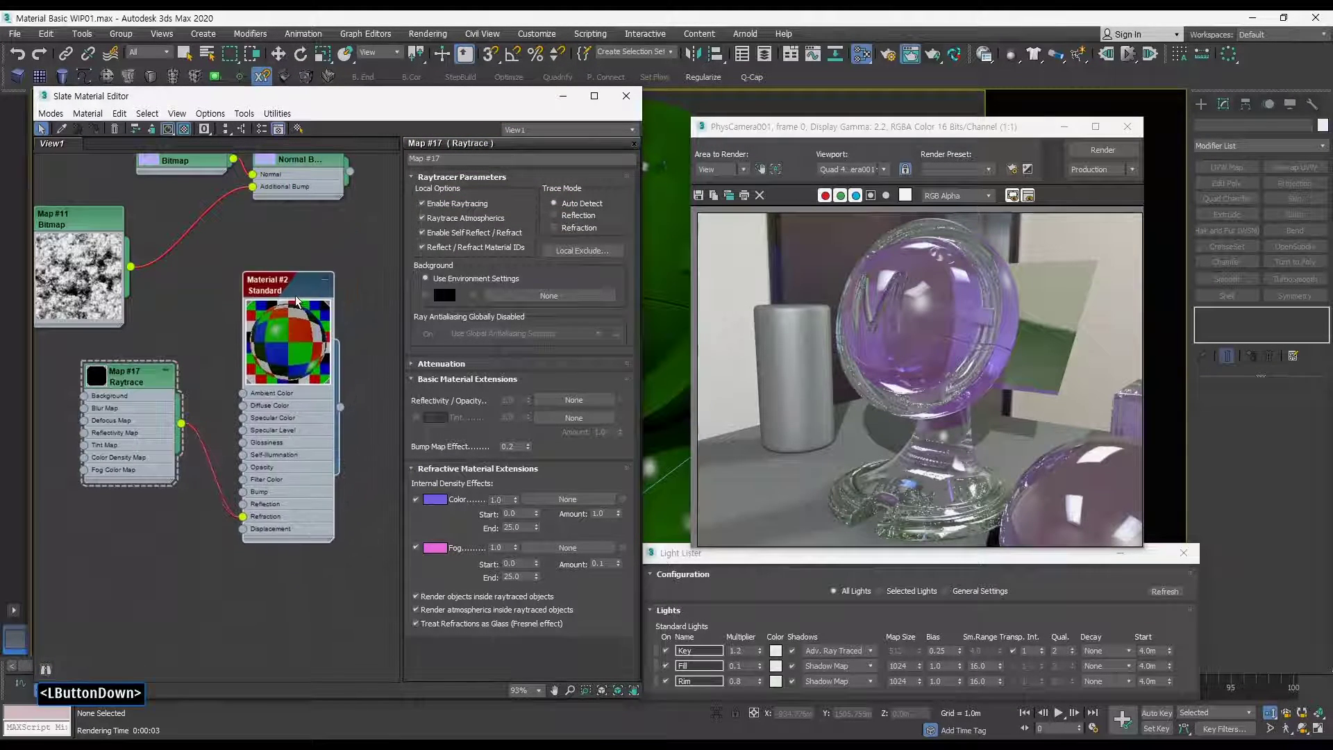
right_click(218, 250)
mouse_move(271, 274)
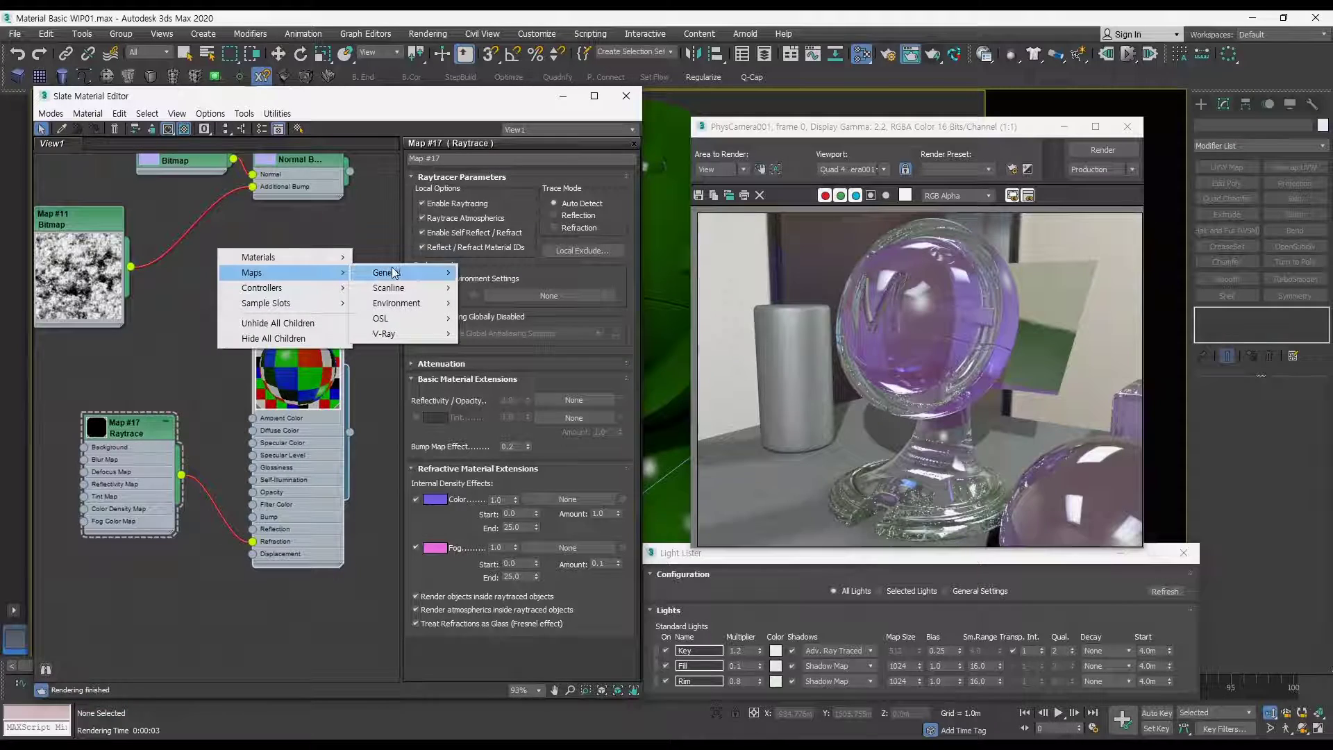
mouse_move(396, 271)
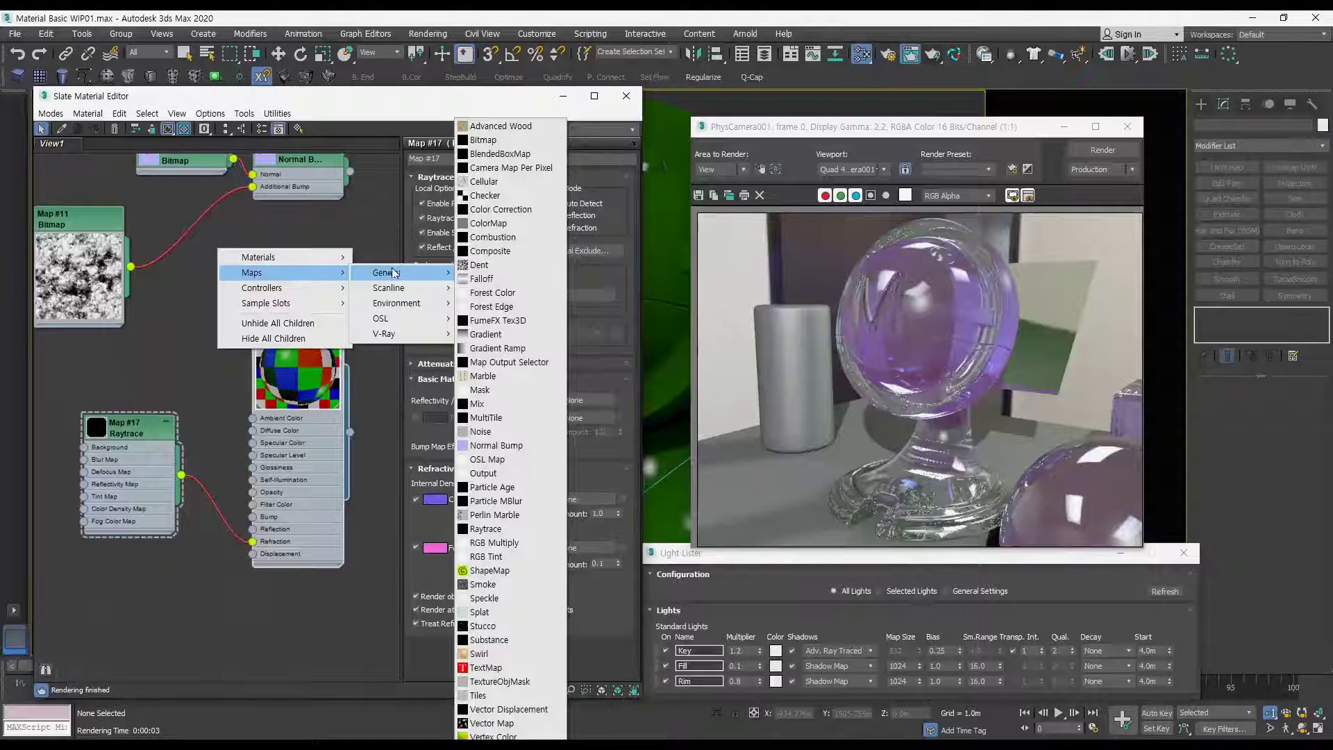
left_click(485, 529)
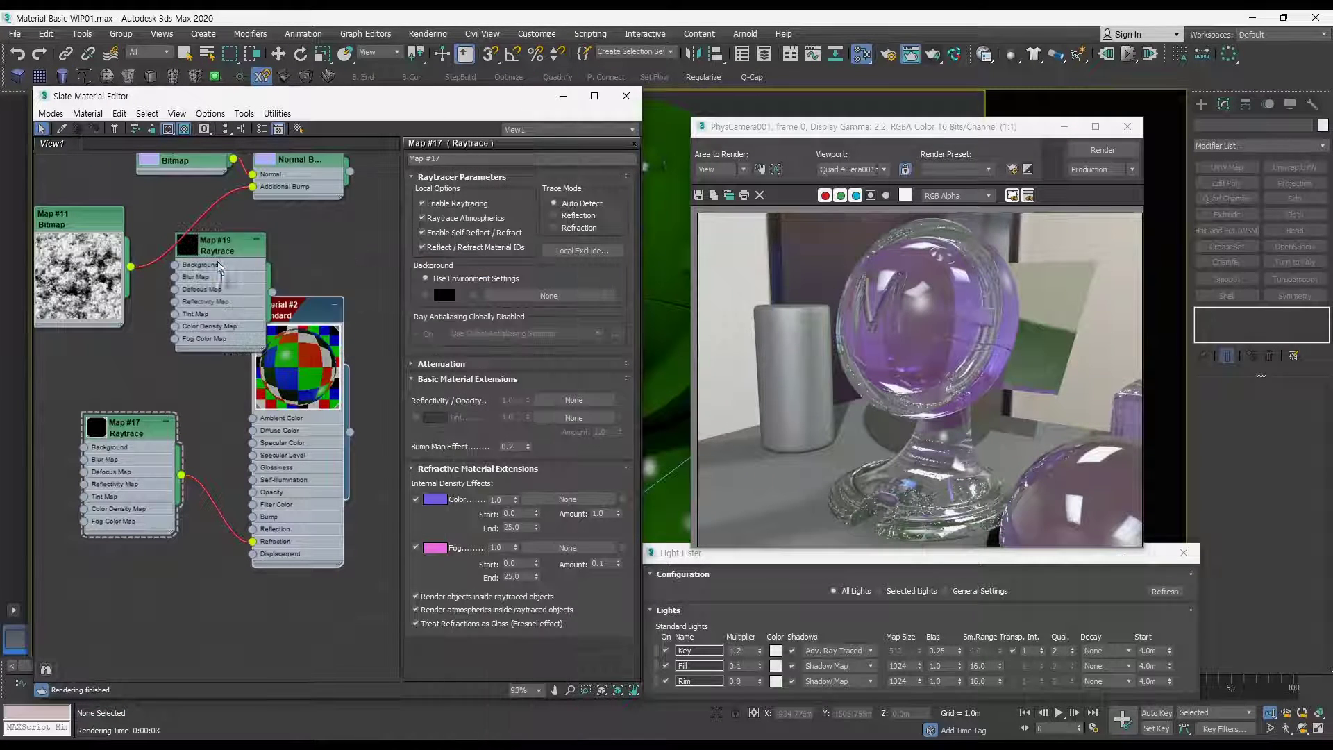
Step: Connect the new Raytrace map to Material #2's Reflection slot, arranging both Raytrace nodes beside the material
left_click_drag(212, 243, 176, 295)
left_click_drag(299, 316, 313, 330)
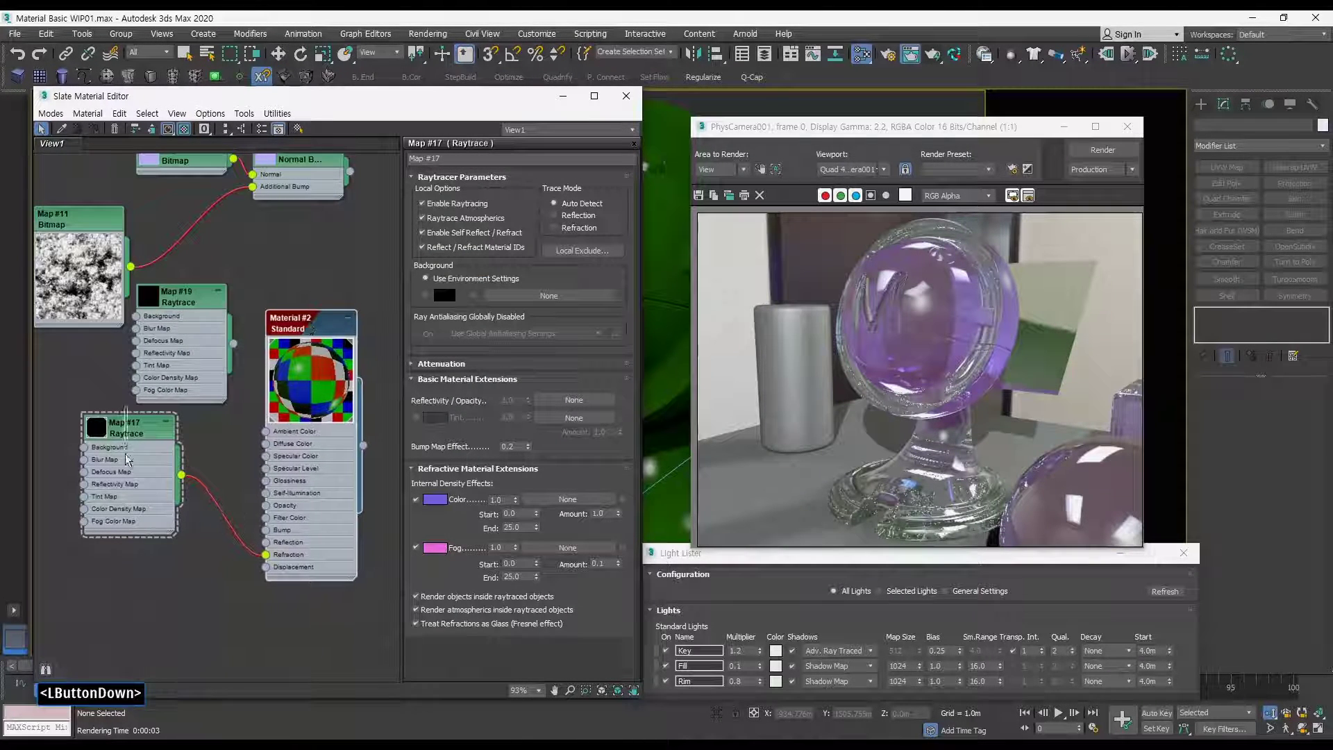
left_click_drag(125, 455, 132, 476)
left_click_drag(183, 298, 156, 351)
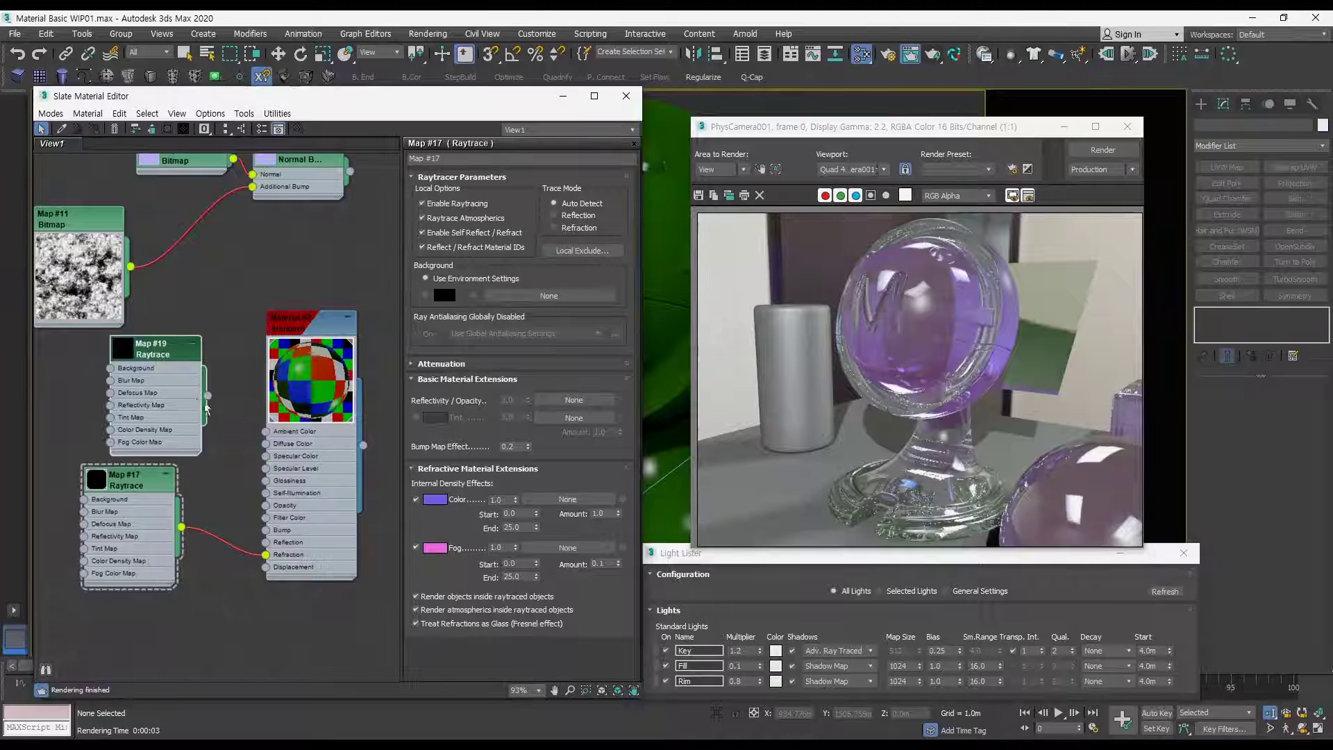
left_click_drag(240, 439, 266, 542)
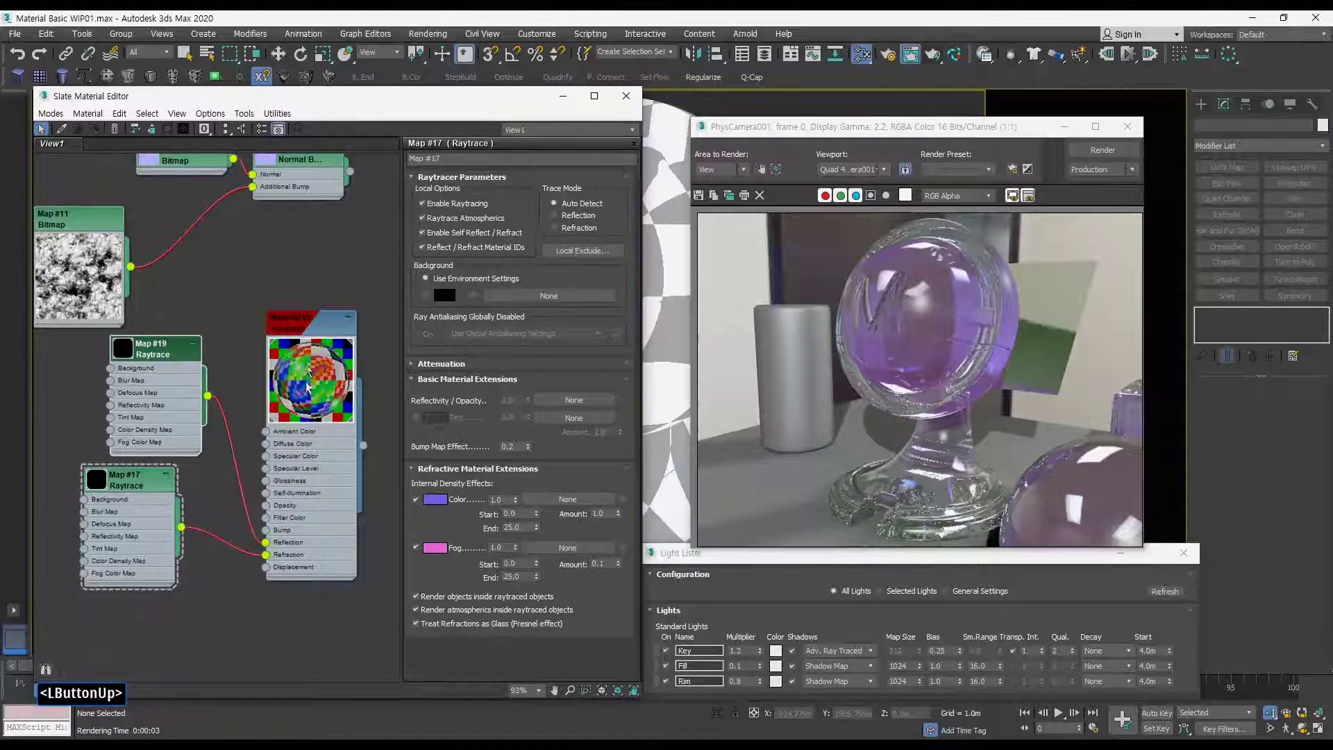
mouse_move(323, 327)
left_mouse_down()
mouse_move(315, 314)
mouse_move(297, 327)
left_mouse_up()
left_click_drag(174, 350, 160, 350)
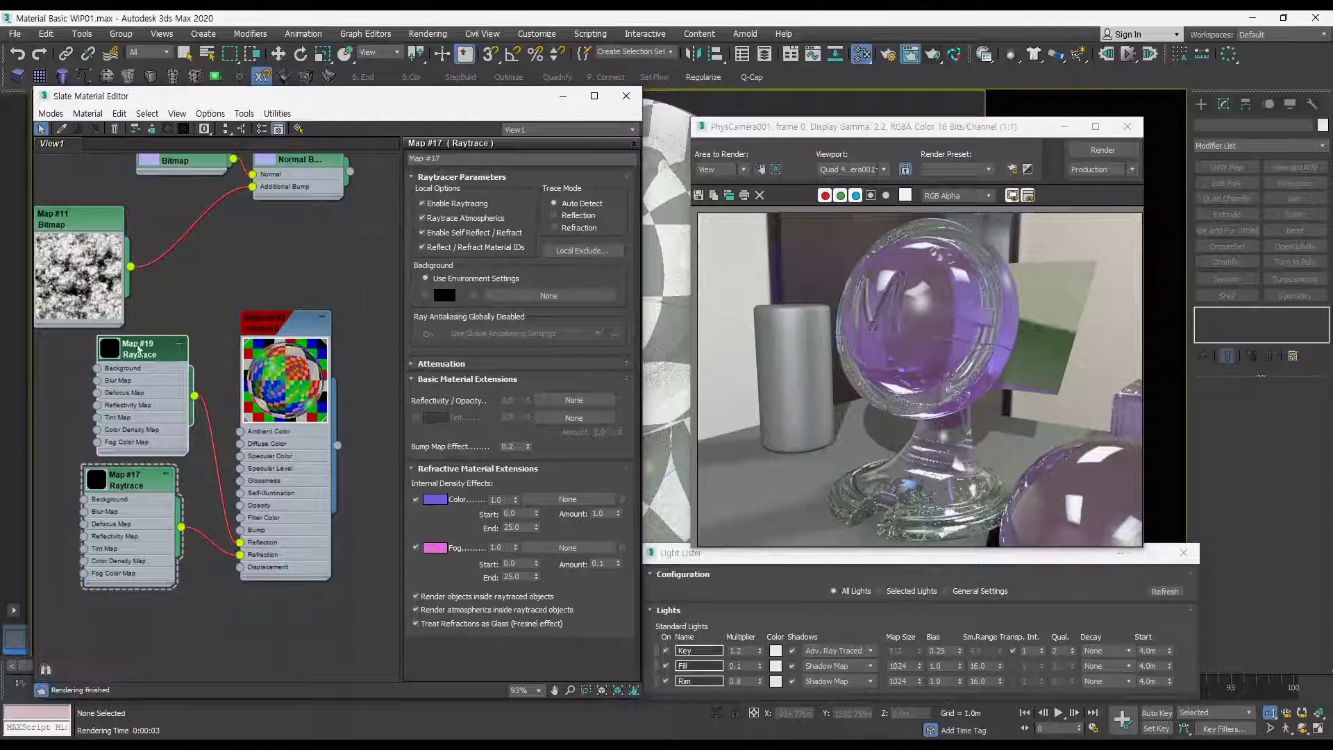
Step: Start a render of the camera view with the Reflection map connected and cancel it
left_click(1069, 150)
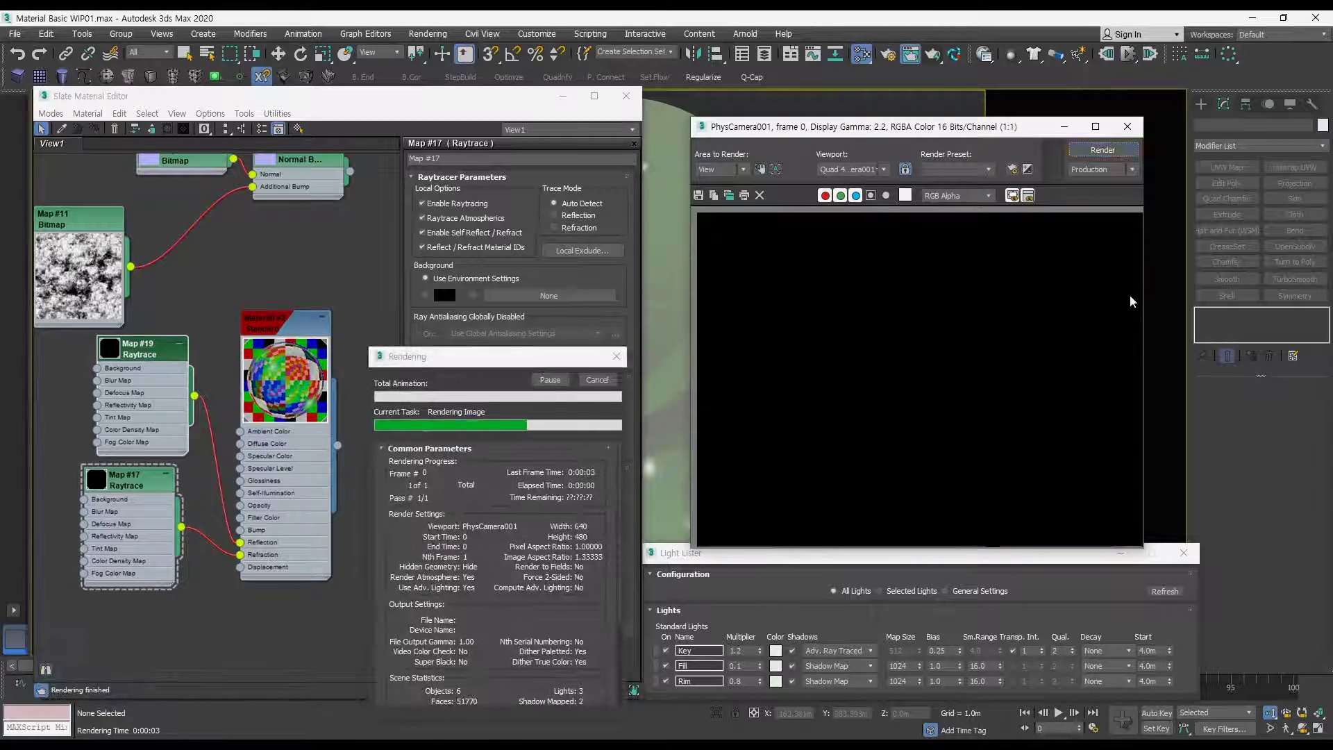
left_click(606, 381)
Step: Set the Tint color of Material #2's reflection Raytrace map to dark gray (RGB 20) and align the Map #17 node beneath it
double_click(272, 327)
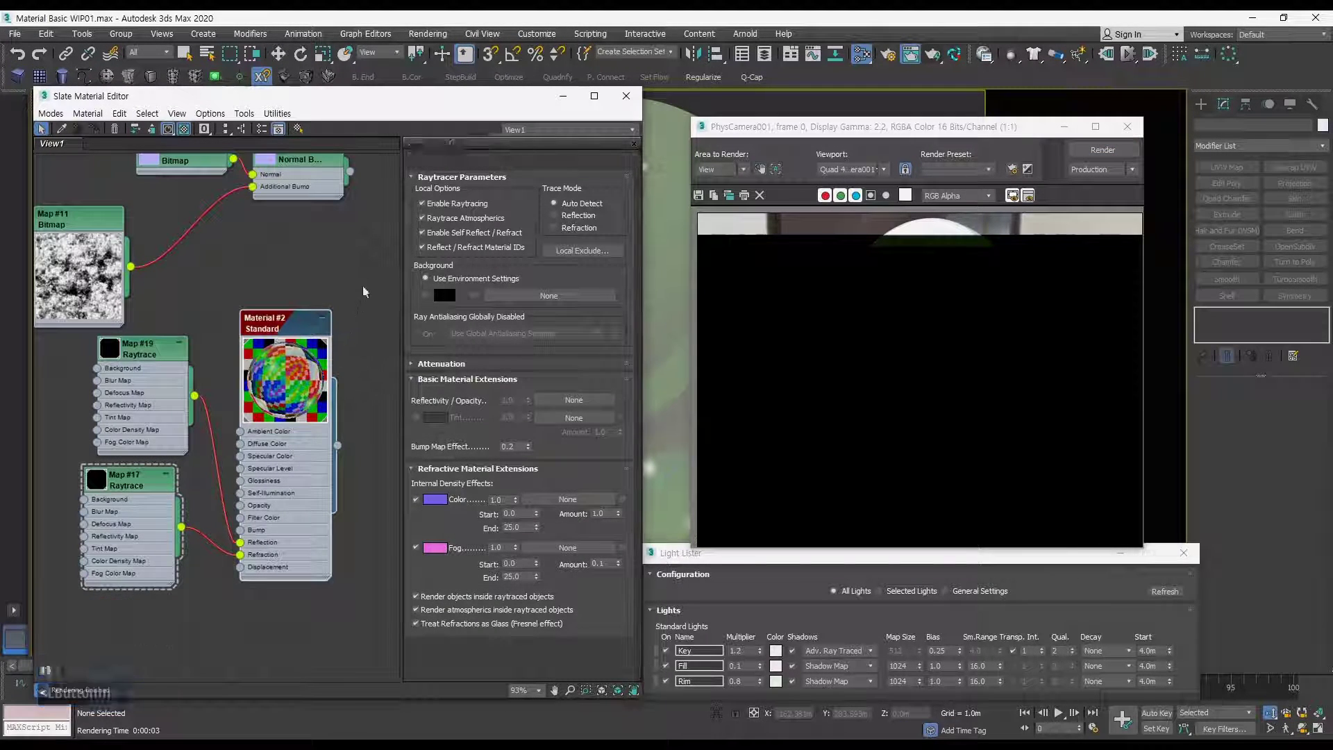
left_click(500, 555)
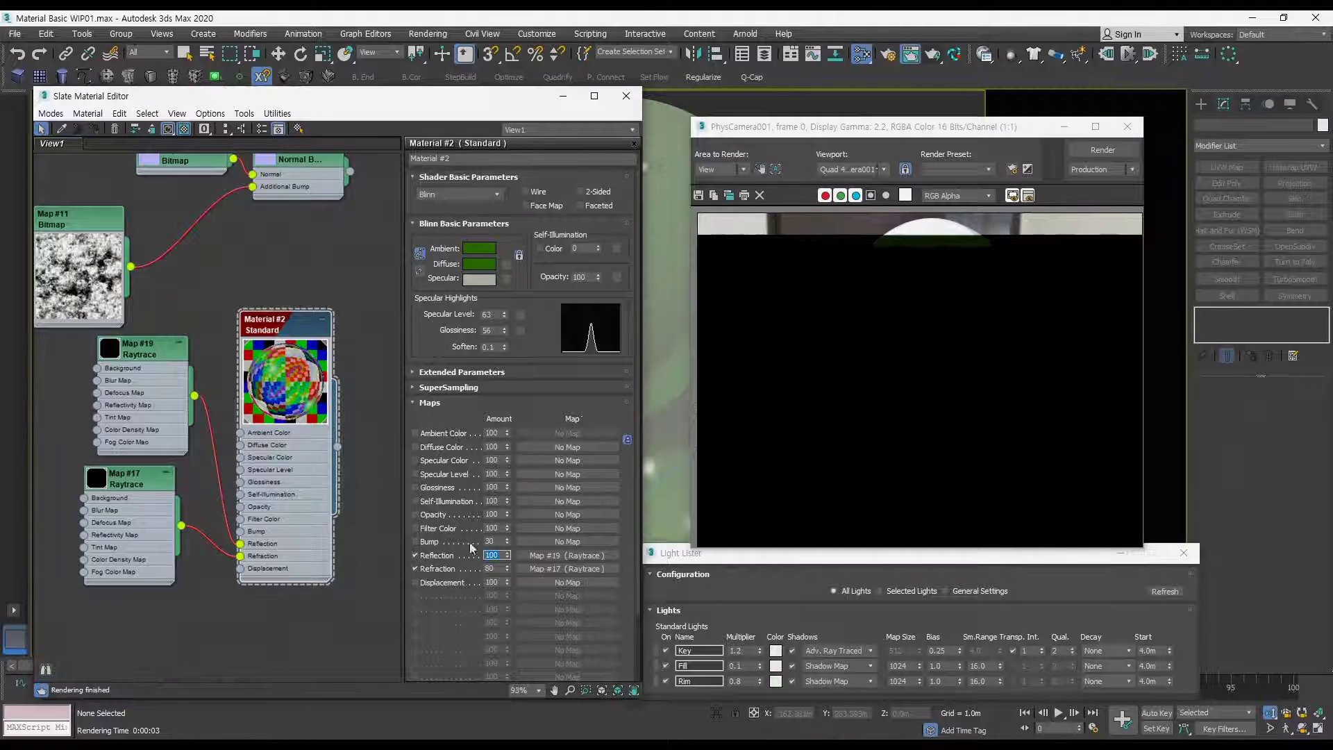
double_click(156, 358)
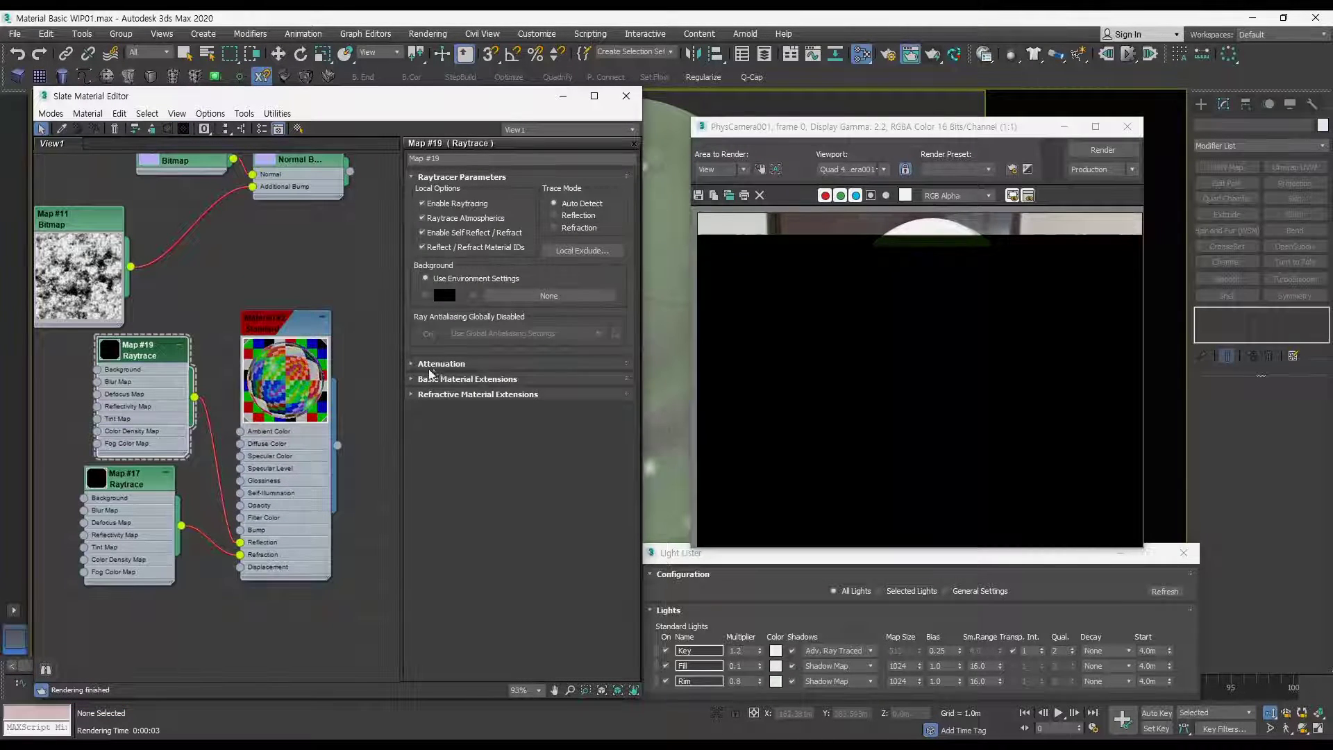
left_click(430, 378)
left_click(436, 418)
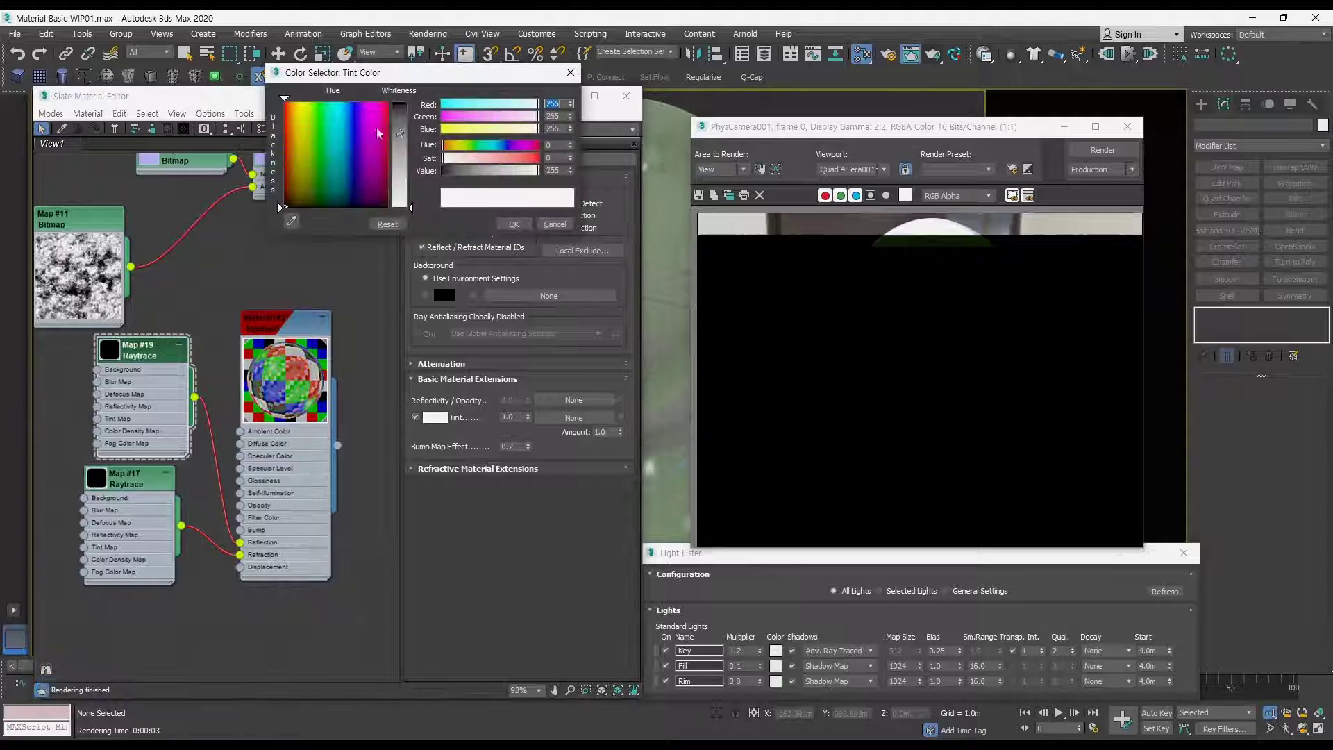
left_click_drag(410, 125, 410, 111)
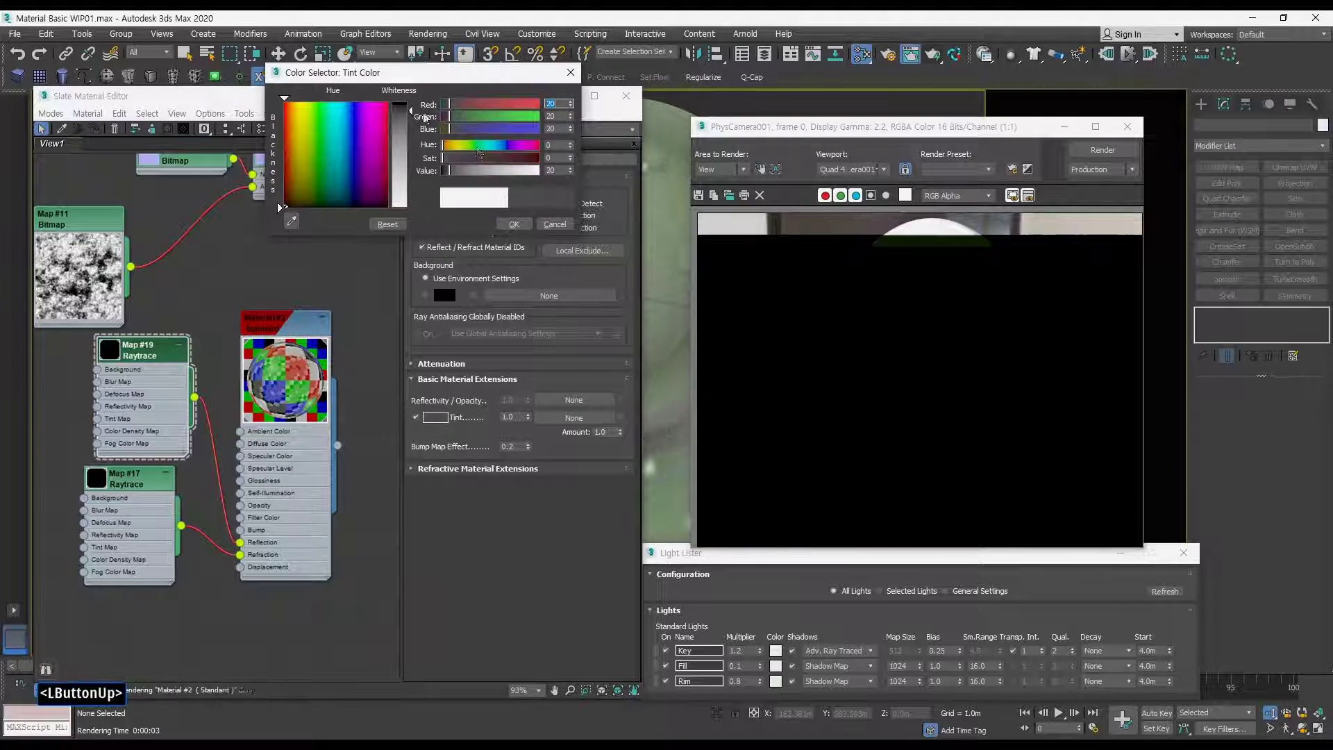
left_click(513, 225)
left_click_drag(144, 477, 156, 490)
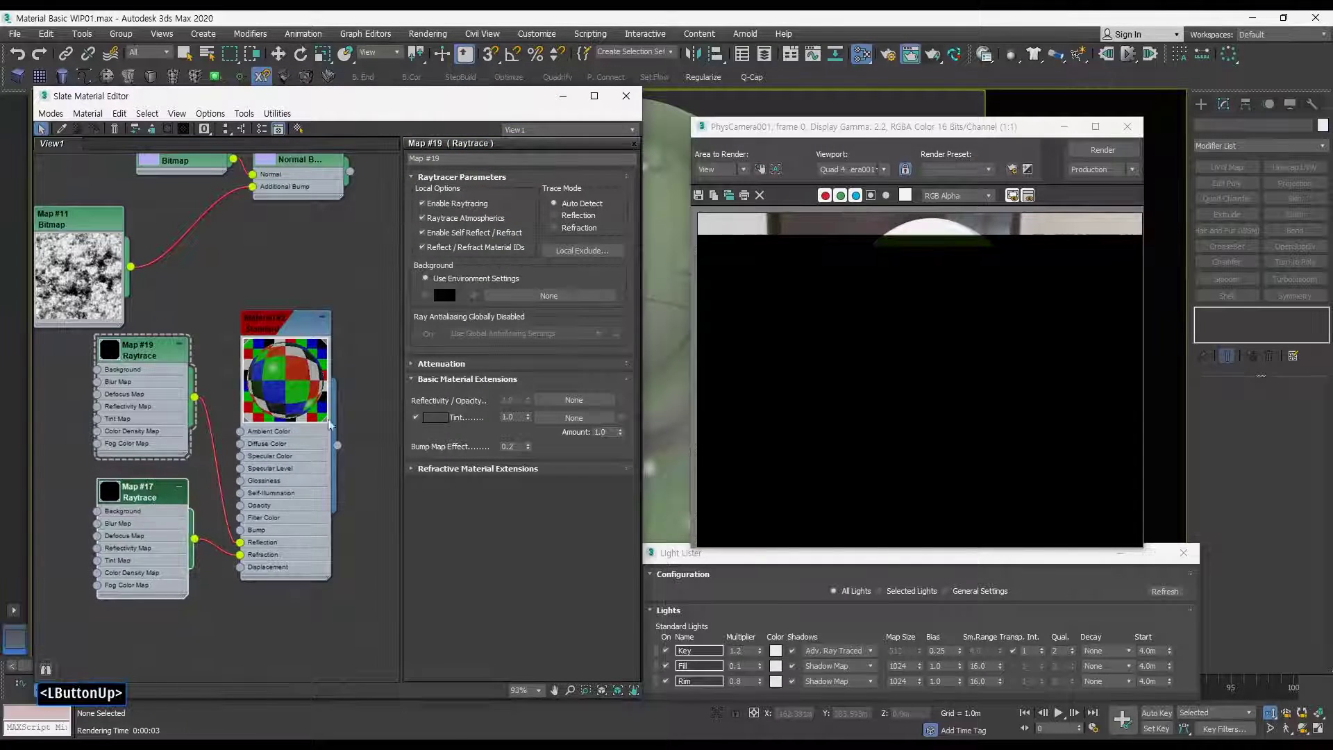
Step: Compare camera view renders with Map #19 connected to and disconnected from Material #2's Reflection slot, cancelling the first one early
left_click(1102, 150)
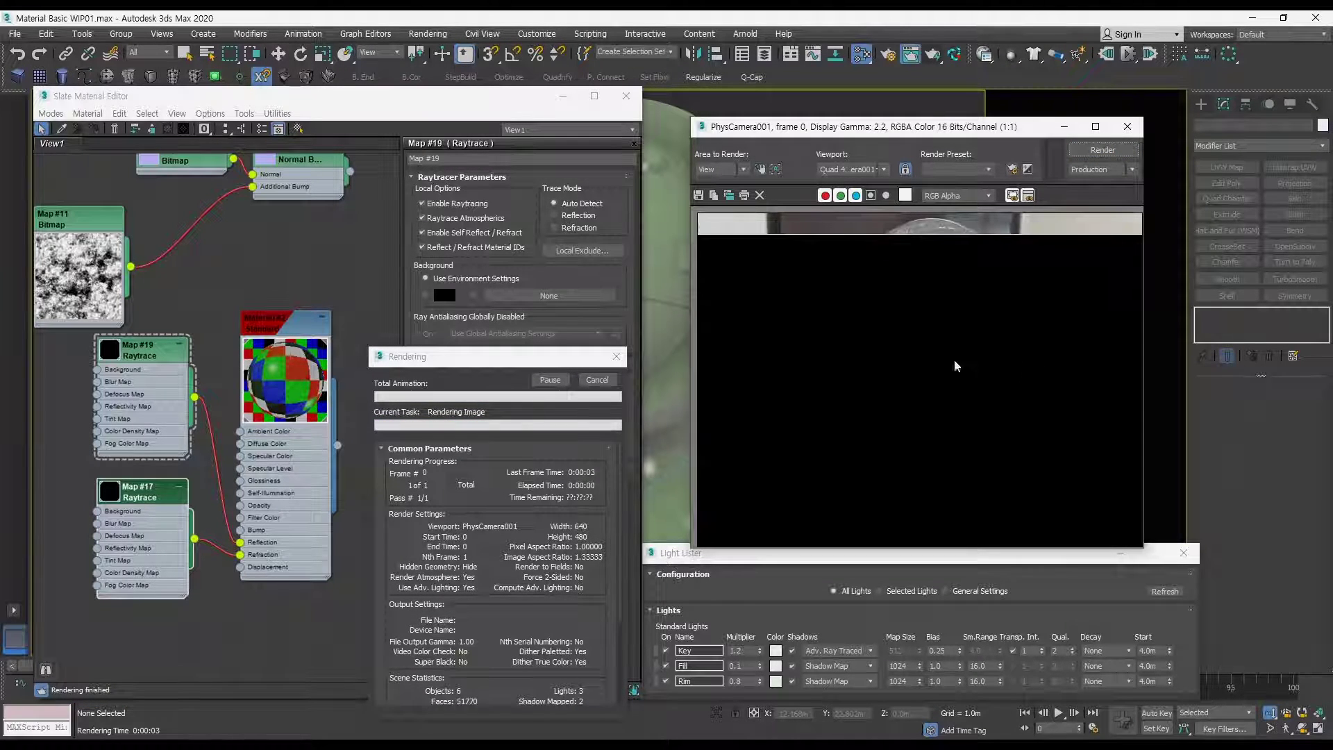
left_click(598, 380)
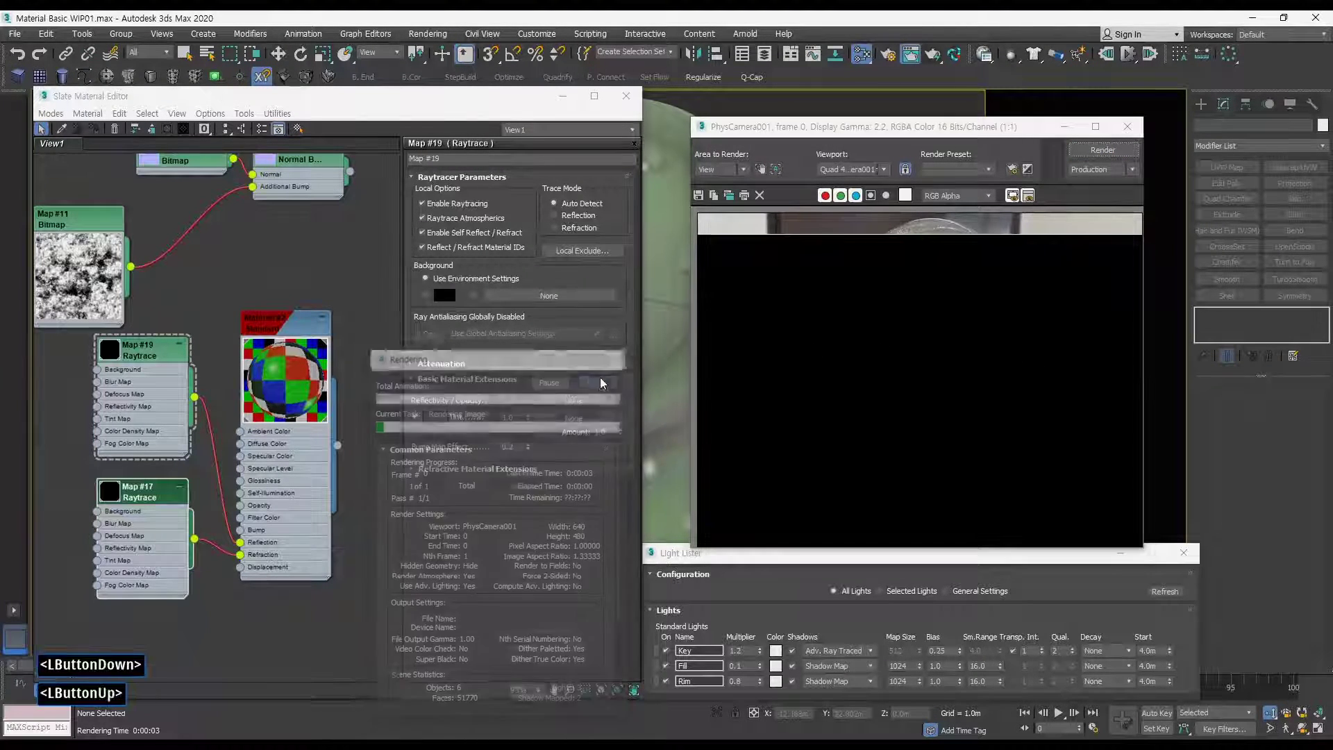
left_click_drag(240, 542, 198, 505)
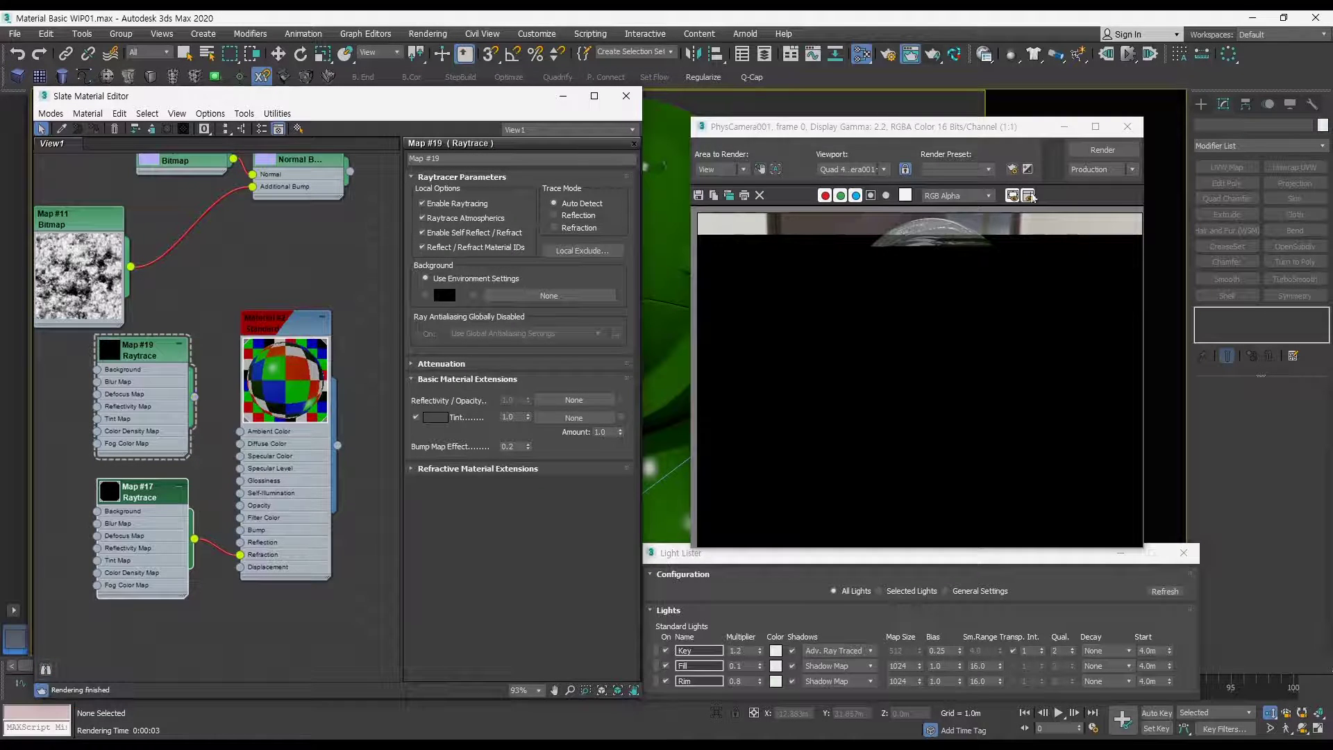
left_click(1030, 195)
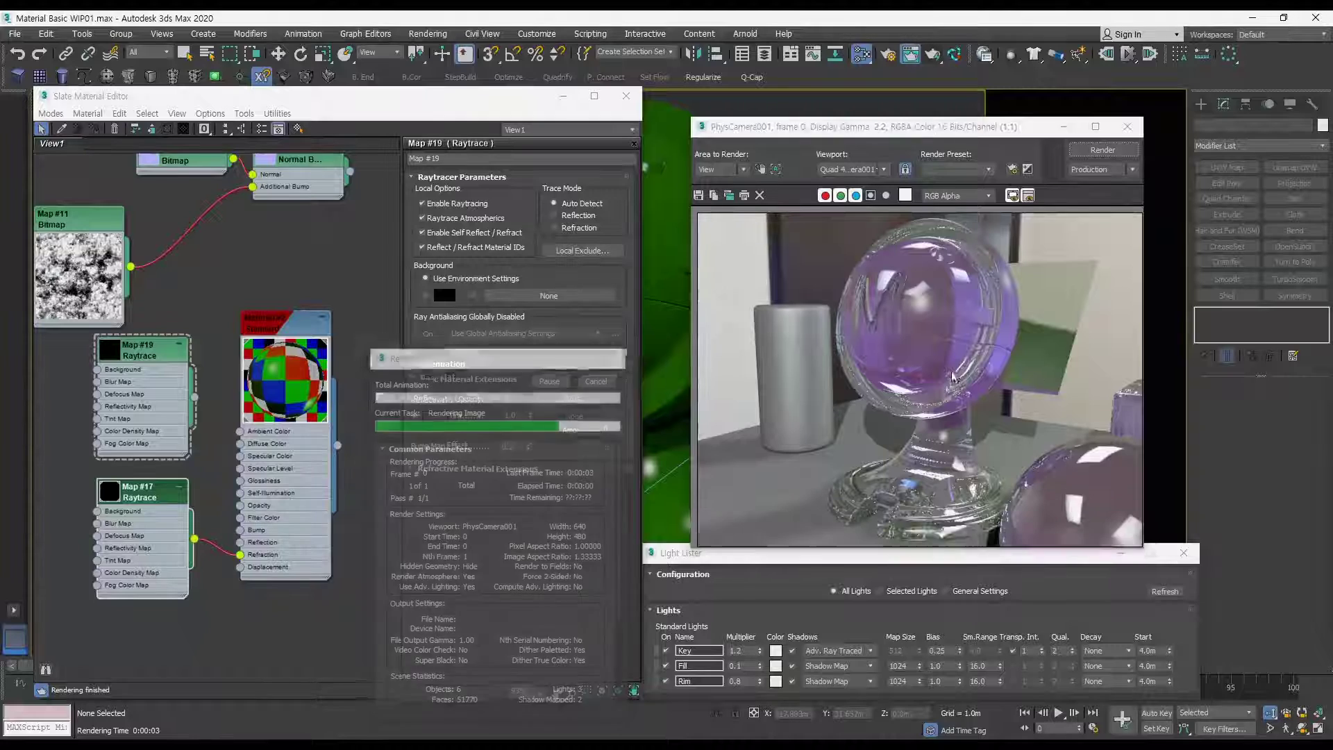
Step: Reconnect Map #19 to Material #2's Reflection slot and disconnect Map #17 from its Refraction slot
left_click_drag(195, 396, 212, 468)
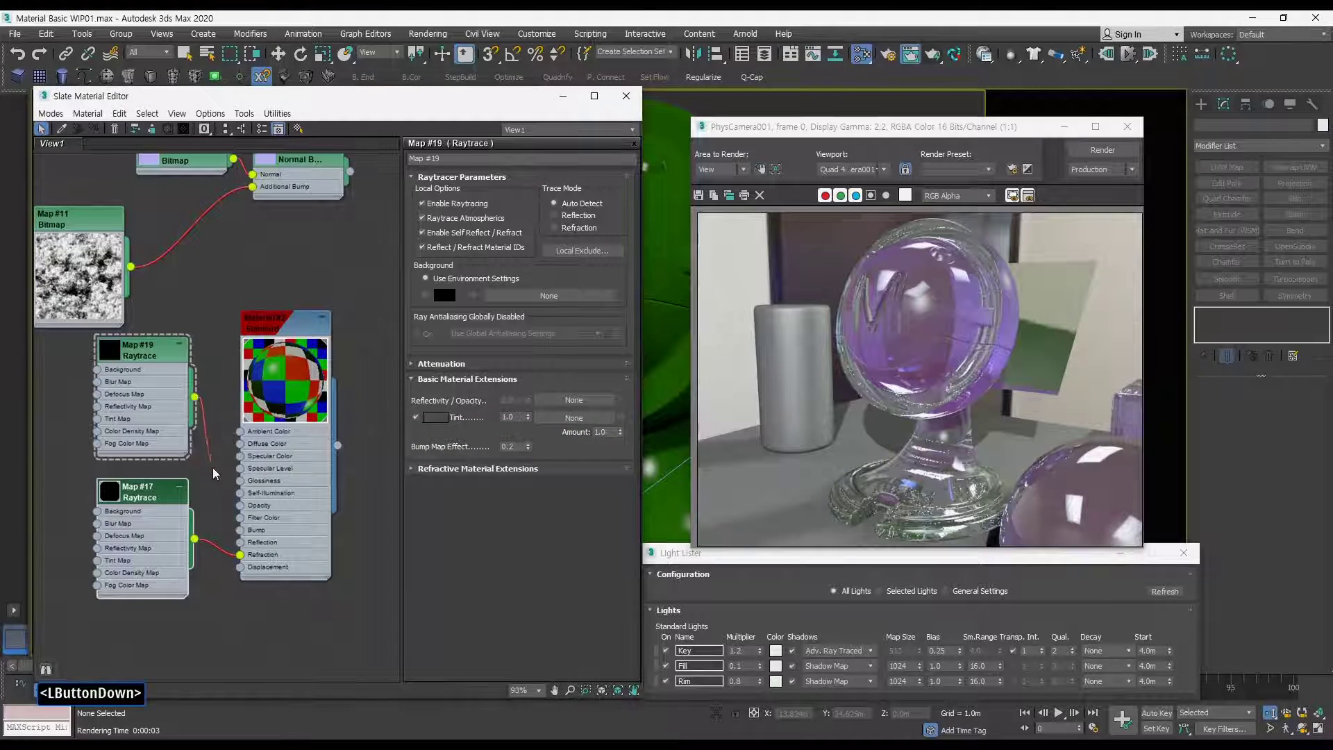
left_click_drag(240, 545, 222, 574)
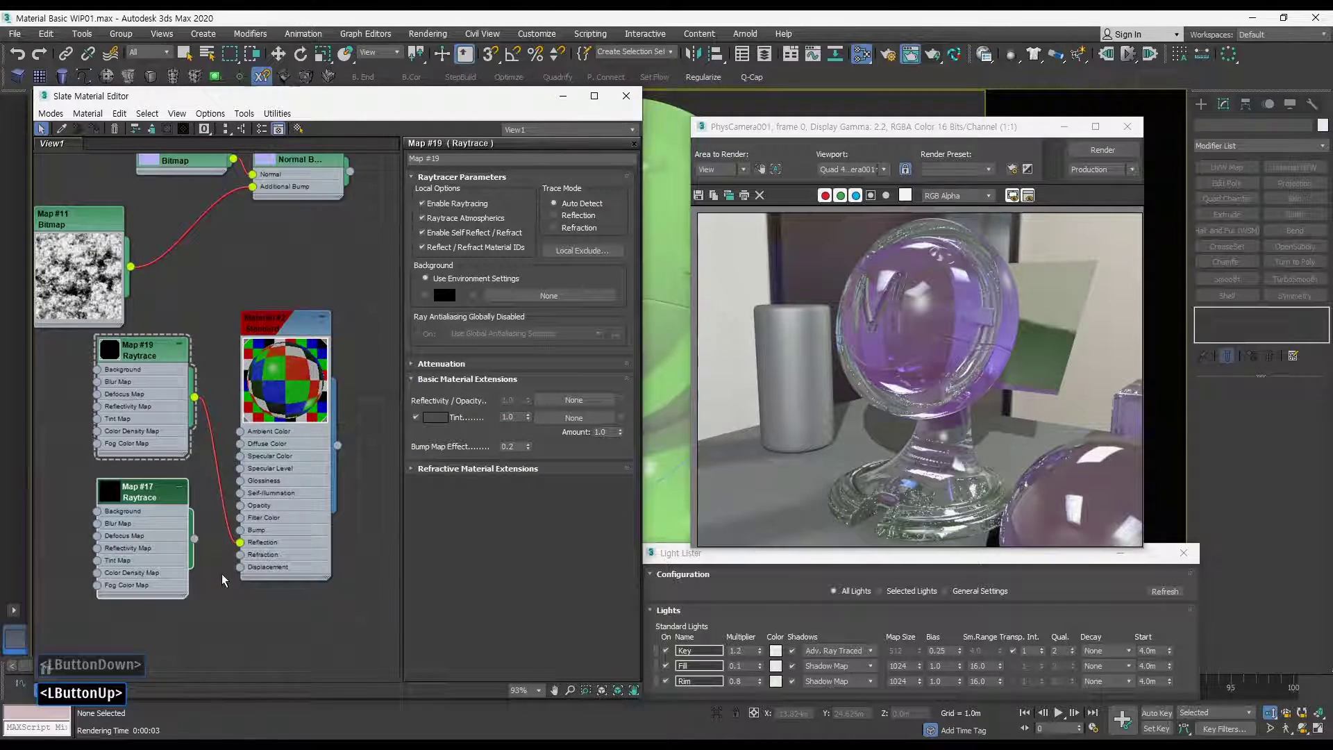
Step: Change Map #19's Tint color to orange and render the camera view
double_click(163, 353)
left_click(435, 416)
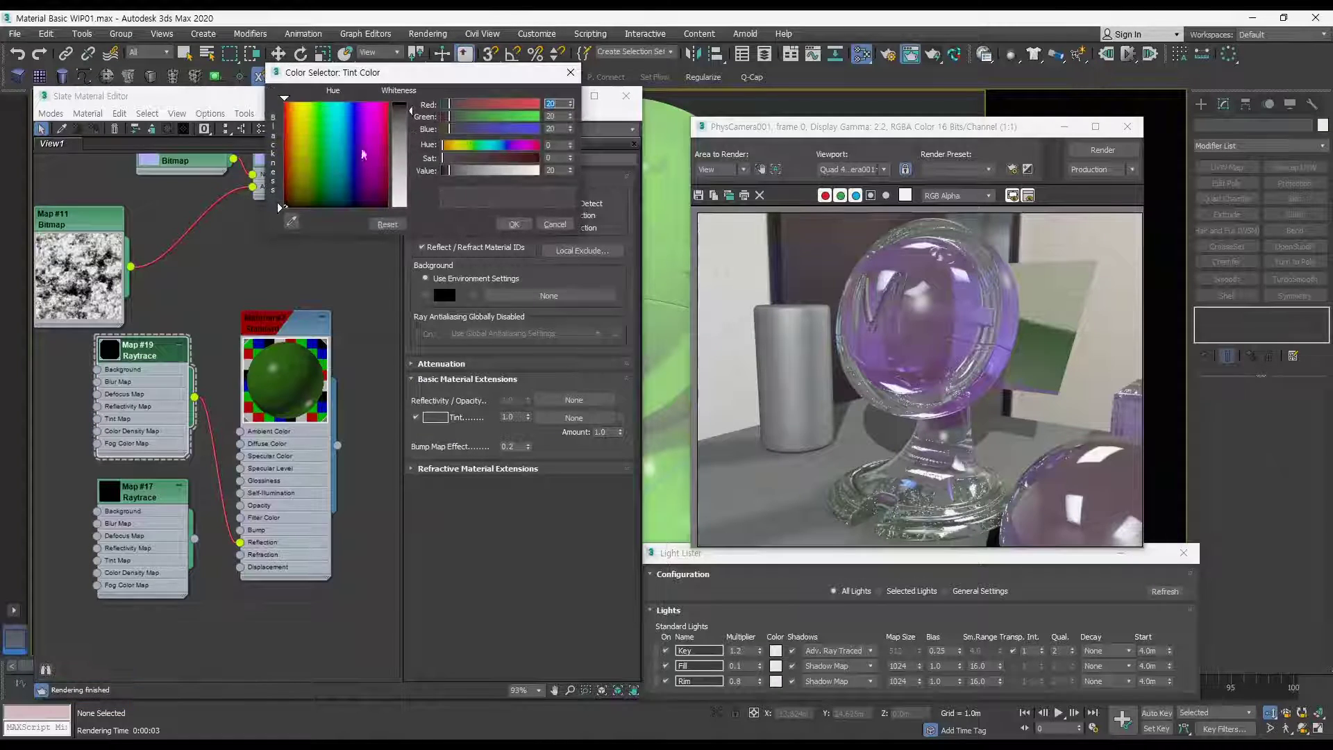
left_click(291, 185)
left_click_drag(291, 185, 293, 131)
left_click(515, 225)
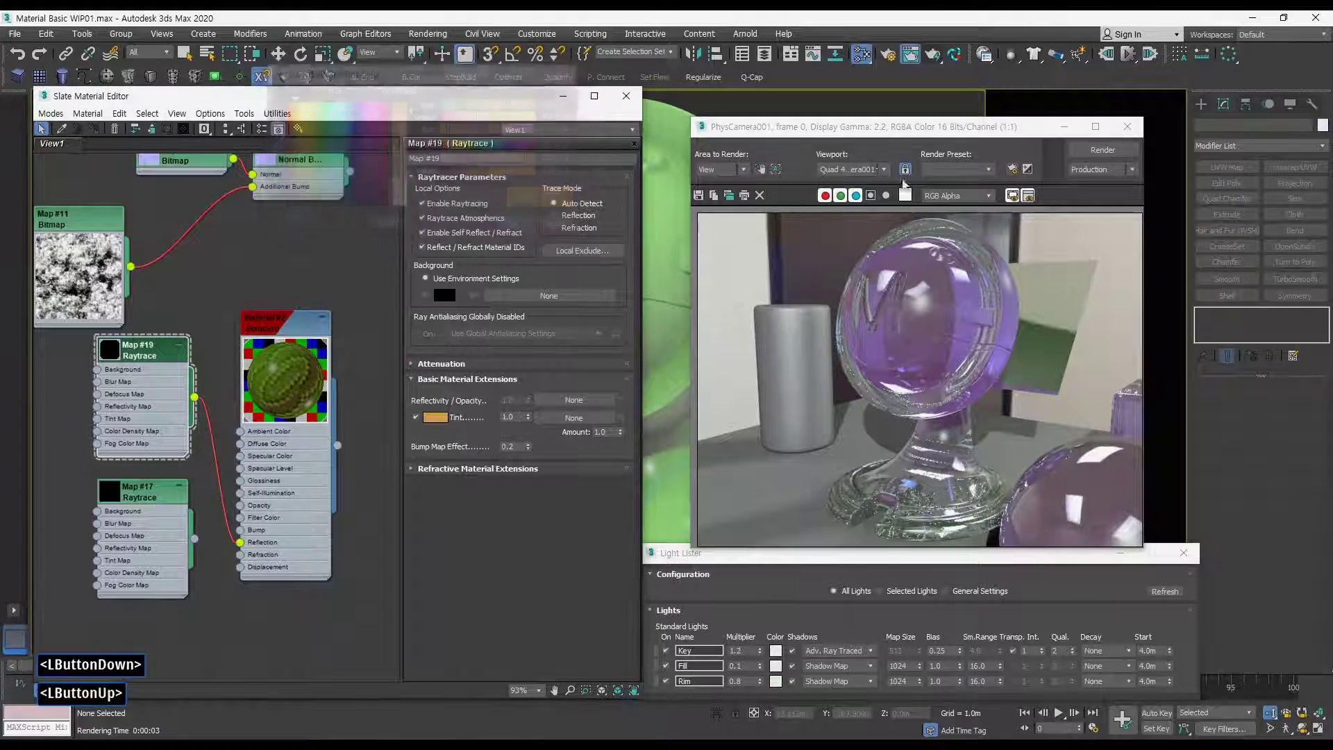
left_click(1102, 150)
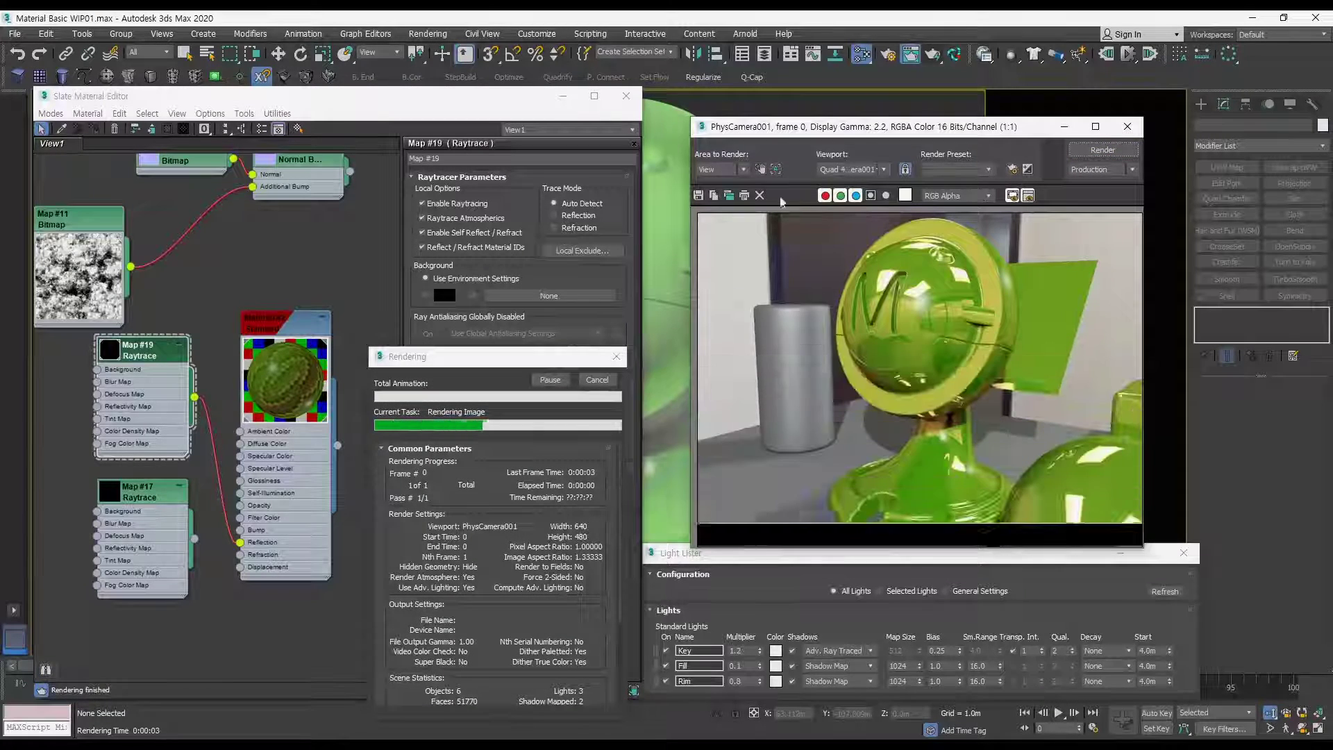
Step: Set Material #2's Diffuse color to black and render the camera view
double_click(279, 327)
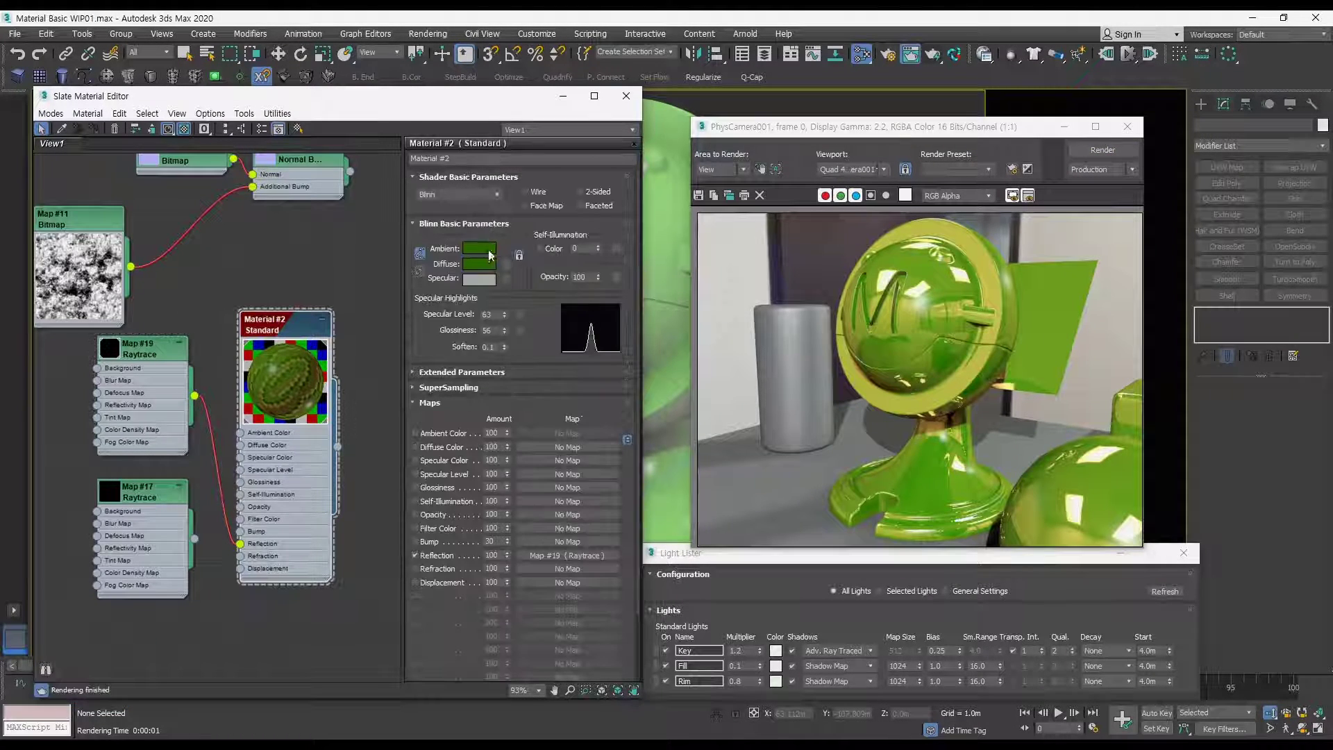
left_click(479, 265)
left_click_drag(316, 185, 337, 210)
left_click(514, 223)
left_click(1101, 150)
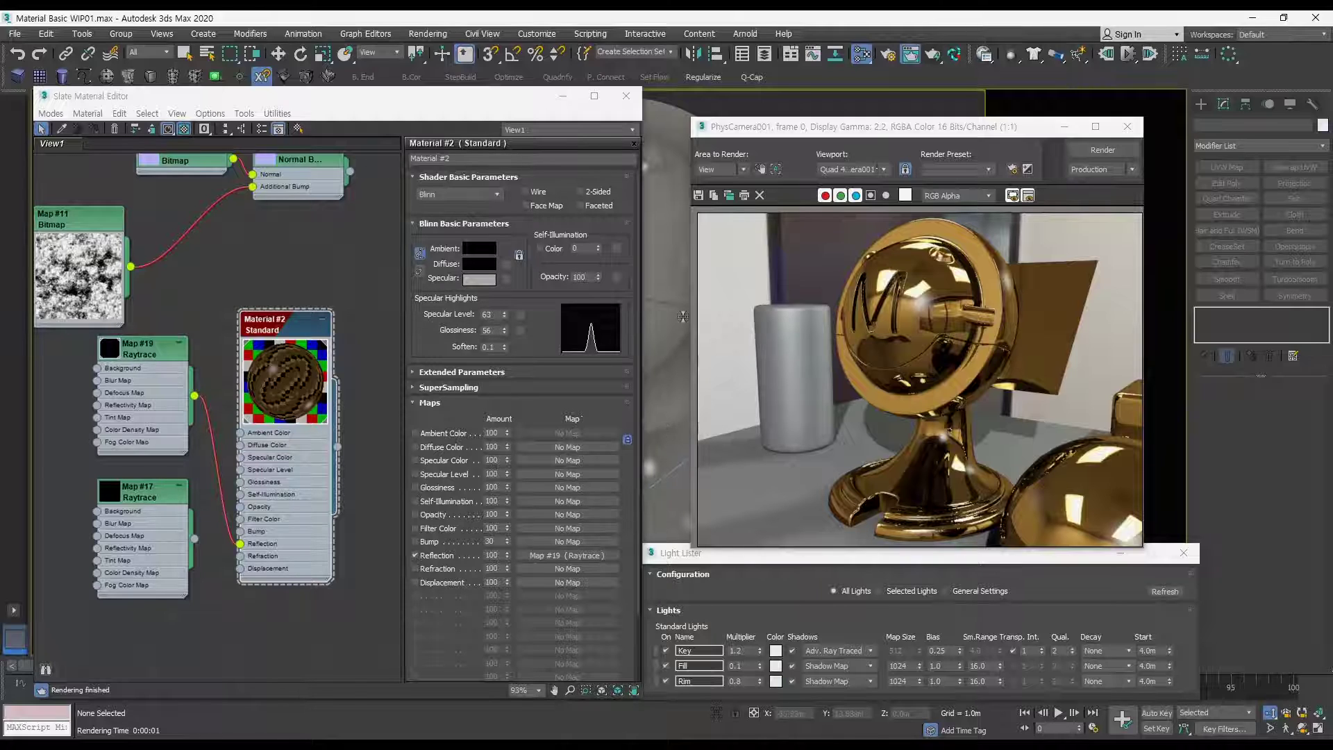
Step: Move the Map #17 node closer to Map #19 and rearrange the render and Light Lister windows so both are fully visible
middle_click_drag(366, 450, 368, 385)
left_click_drag(166, 494, 166, 481)
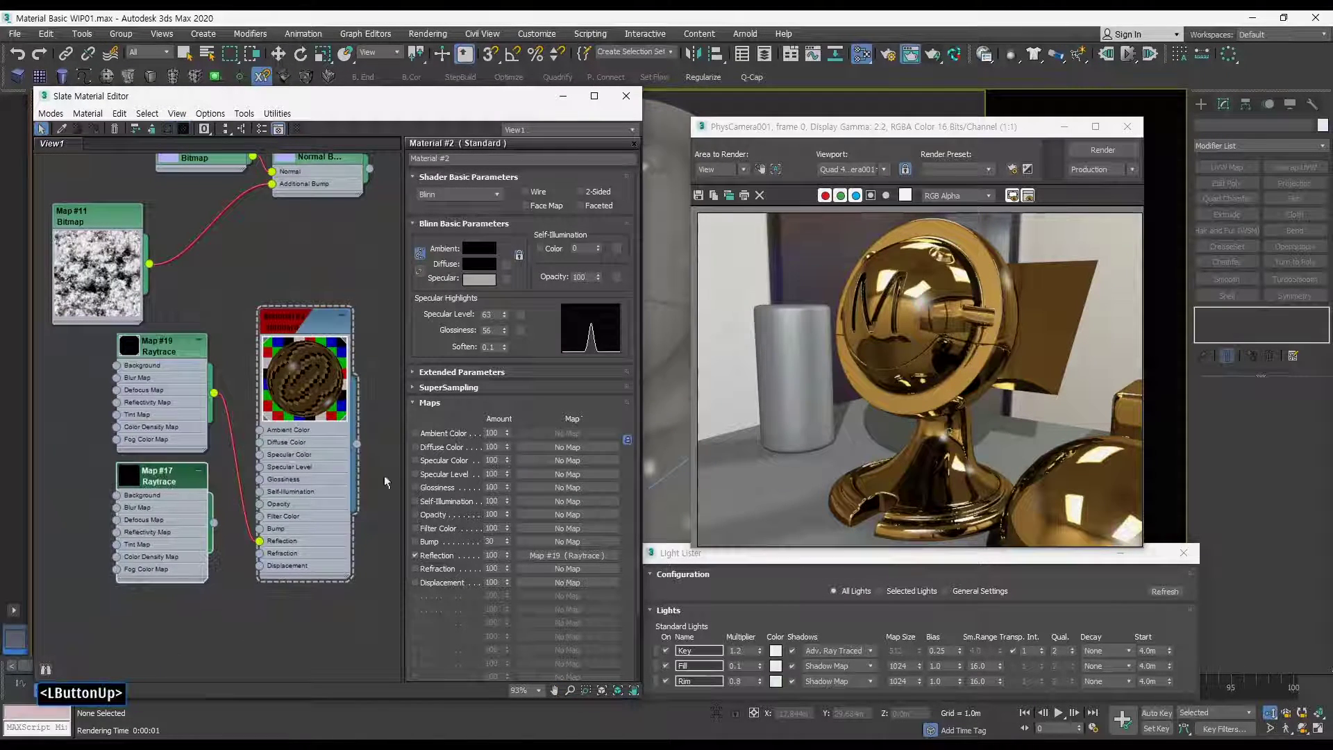
left_click_drag(1042, 139, 1047, 129)
left_click_drag(920, 130, 922, 96)
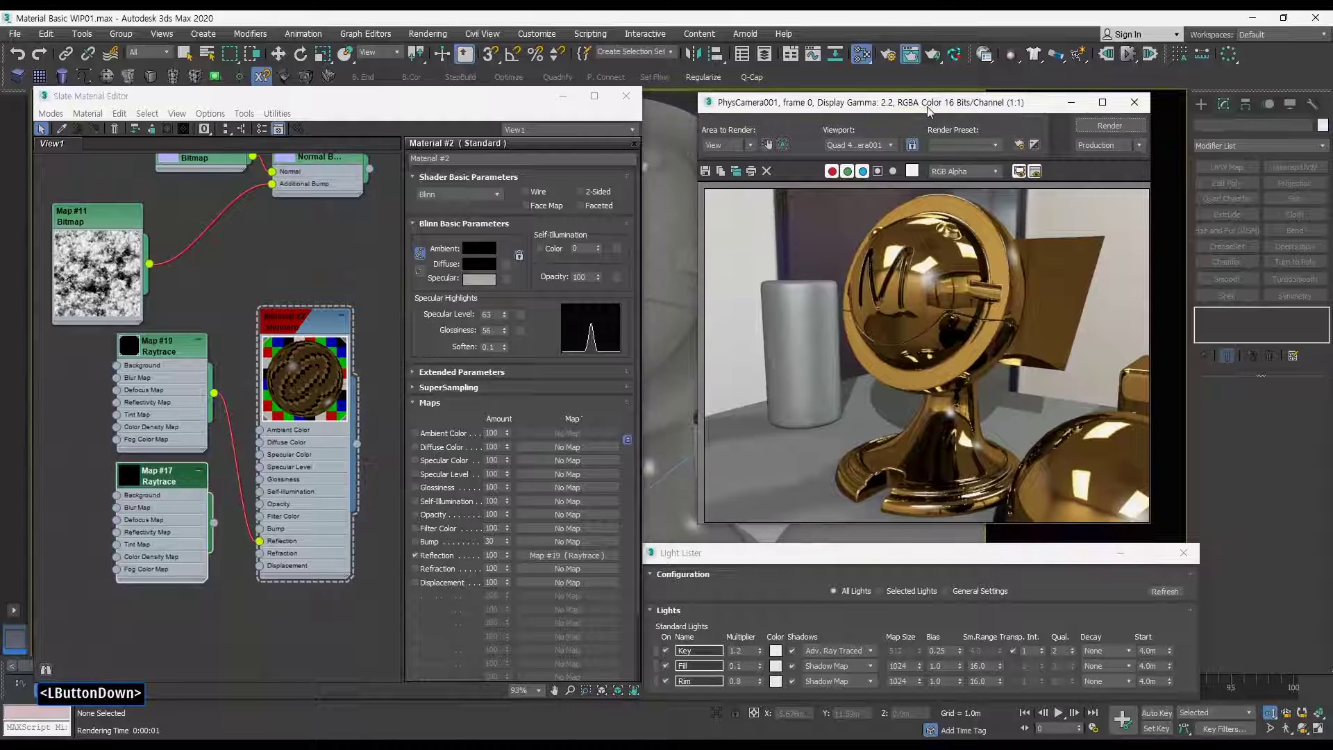
left_click_drag(928, 557, 986, 541)
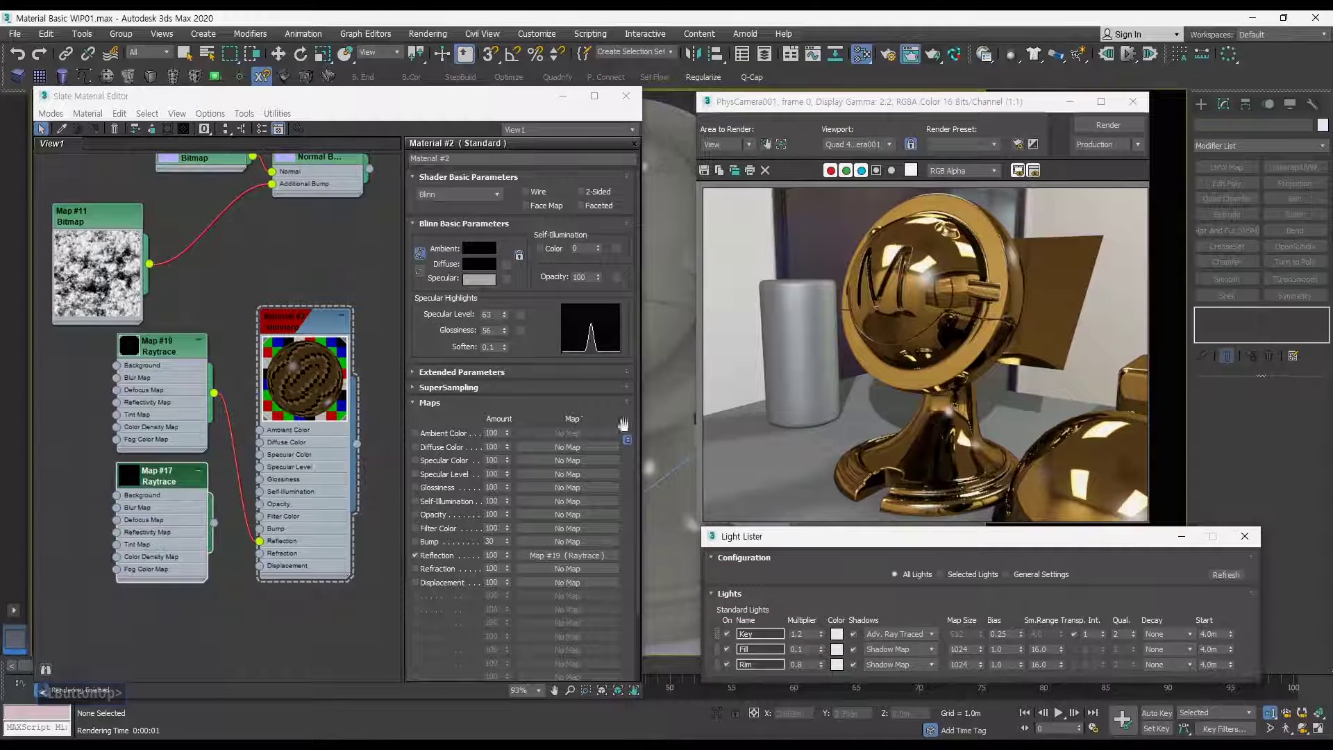
Step: Disconnect Map #19 from Material #2's Reflection slot
middle_click_drag(275, 415, 295, 438)
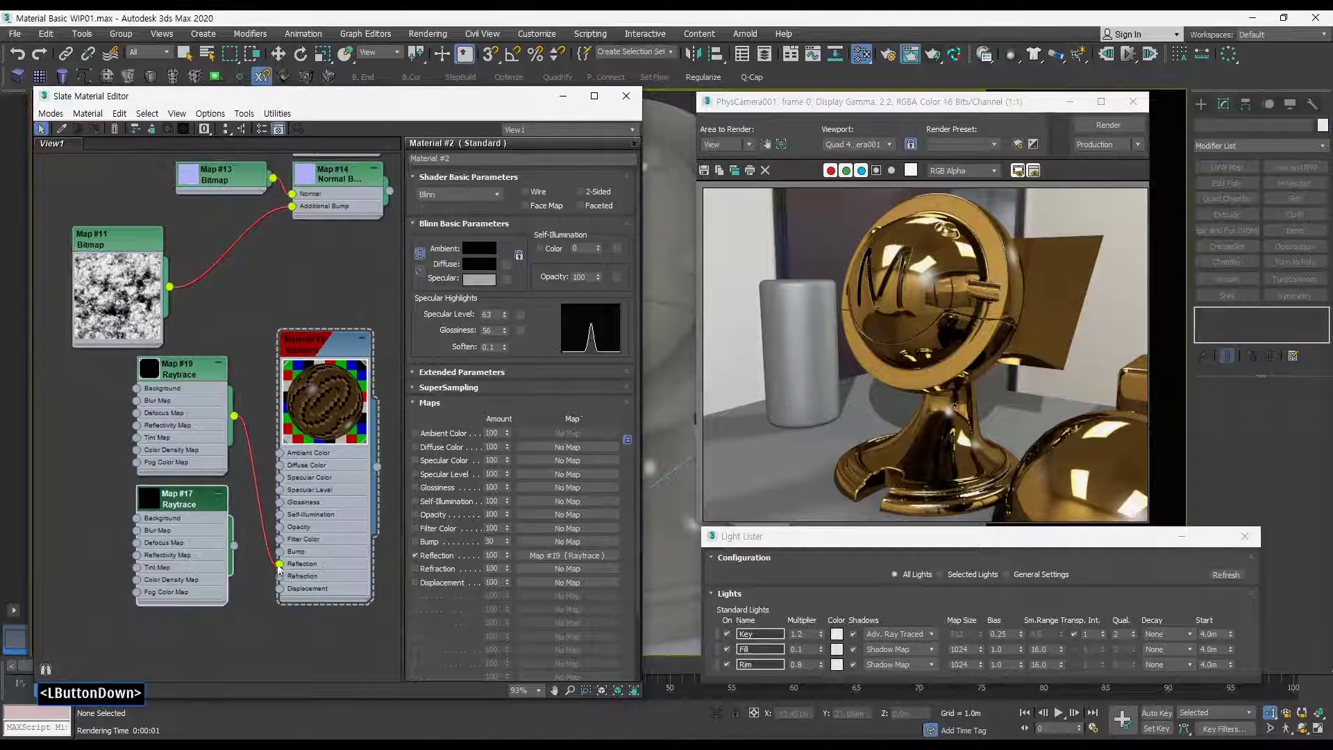
left_click_drag(279, 565, 239, 556)
middle_click_drag(325, 422, 285, 400)
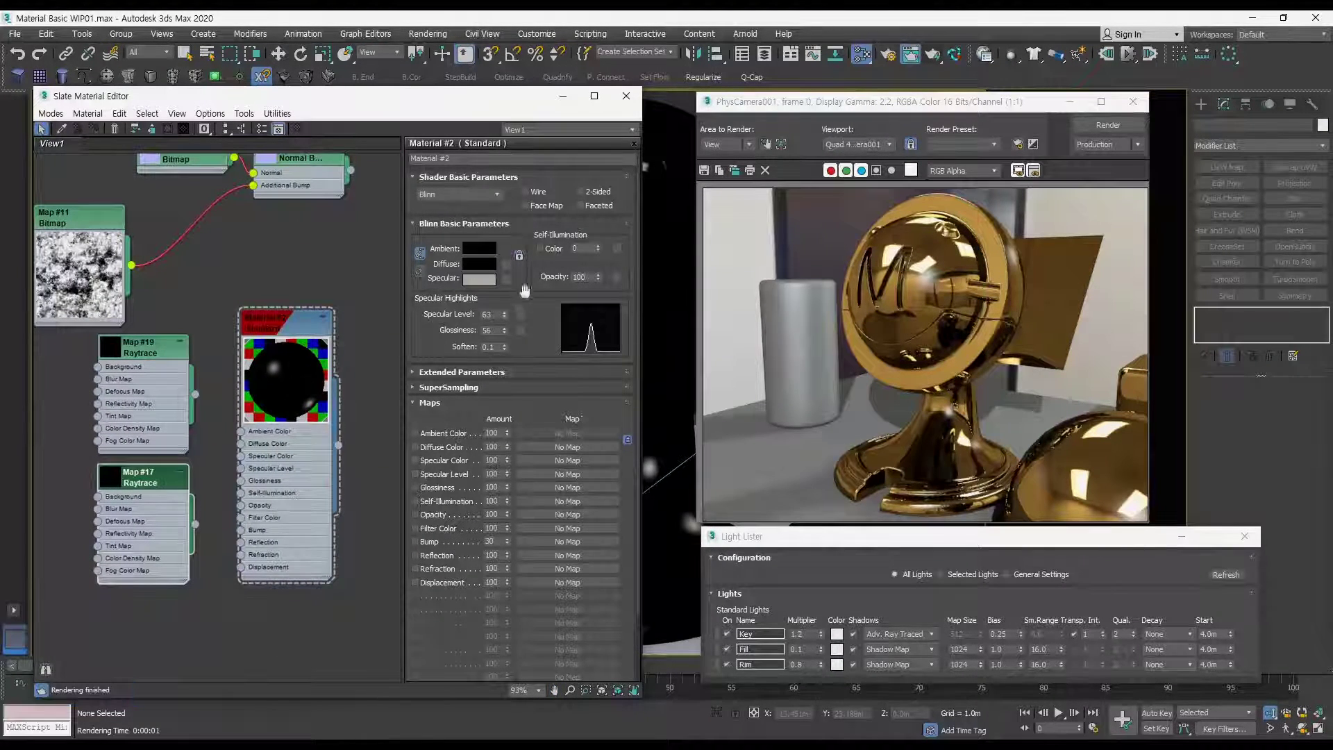
Step: Change Material #2's Diffuse color to dark green and reopen its color settings
left_click(482, 264)
left_click(314, 193)
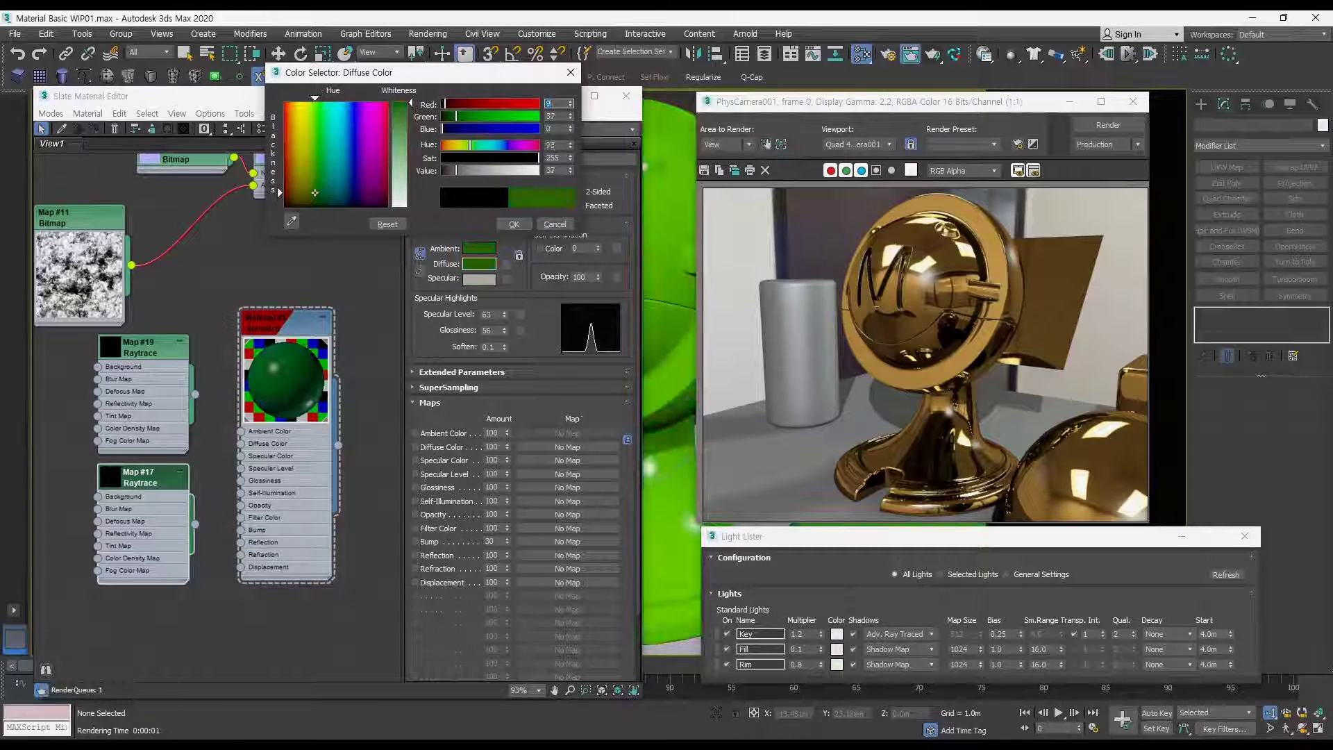
left_click(514, 224)
left_click(496, 264)
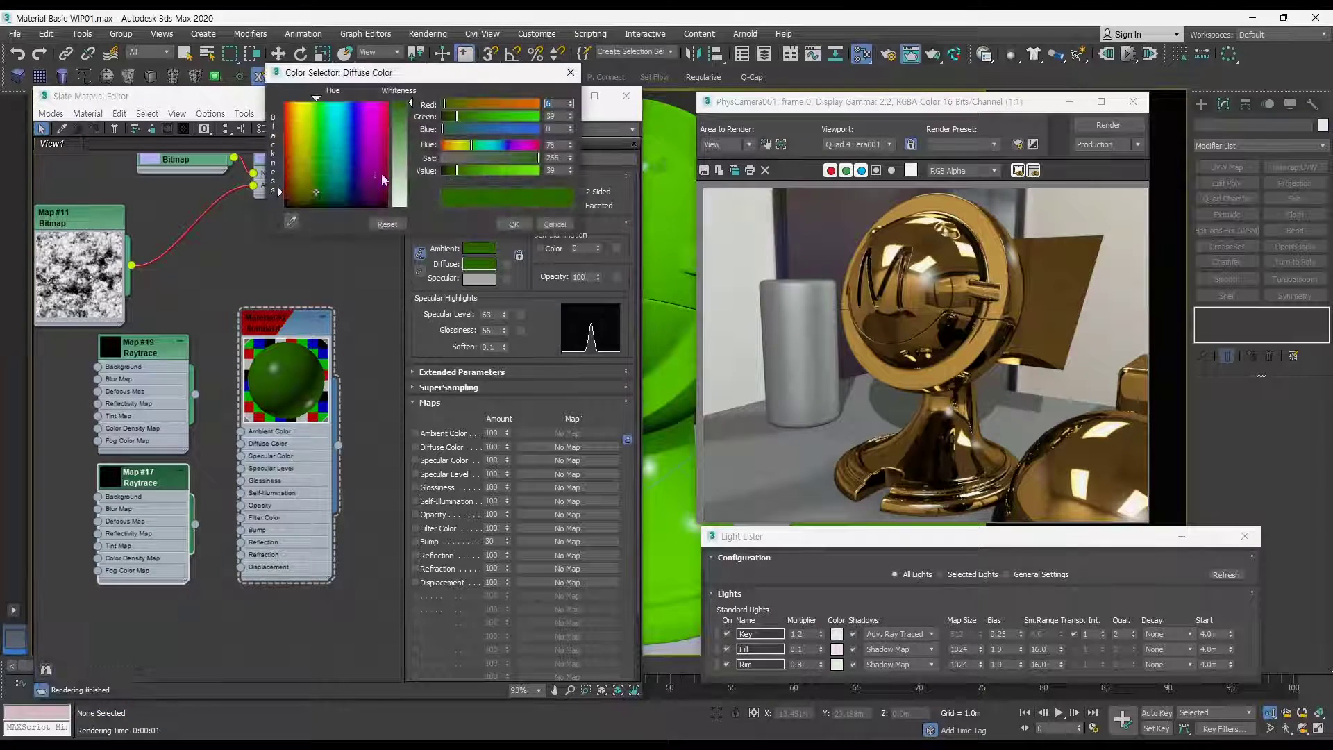